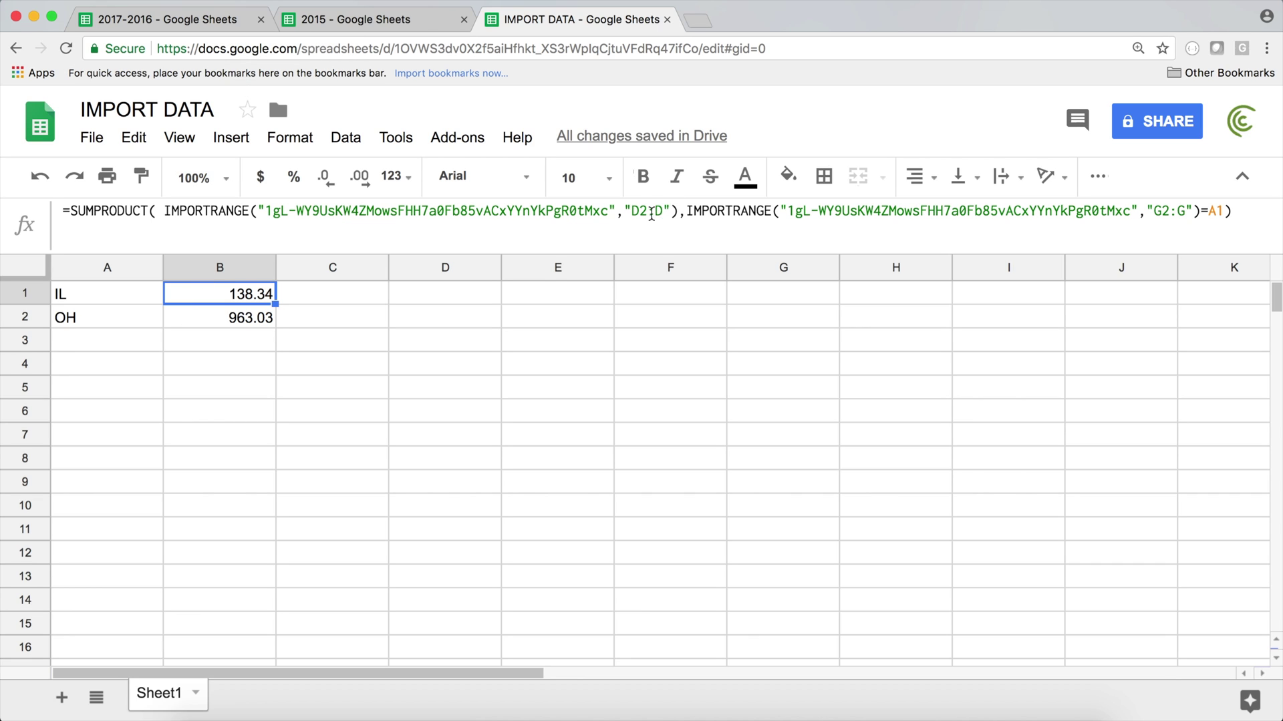
# Step: In cell B6 of IMPORT DATA, prefix the A2:T range in the first IMPORTRANGE with the sheet name '2017'!
pyautogui.click(165, 20)
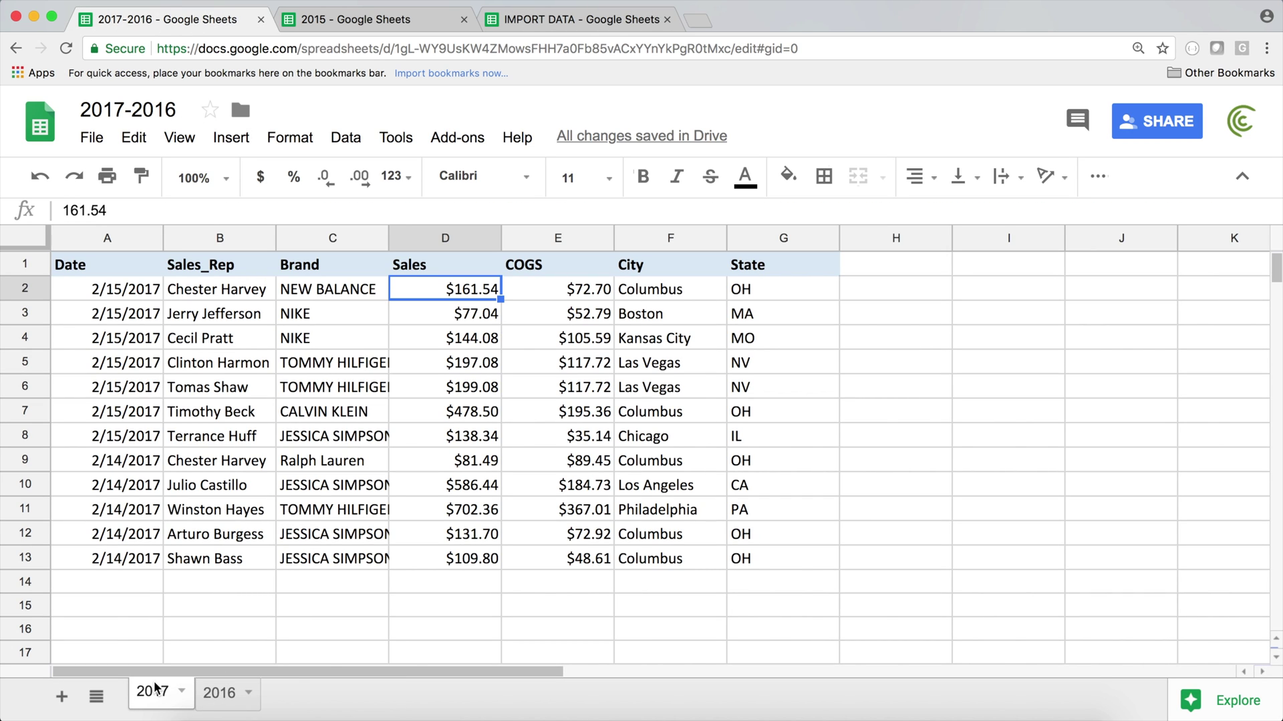
pyautogui.click(600, 26)
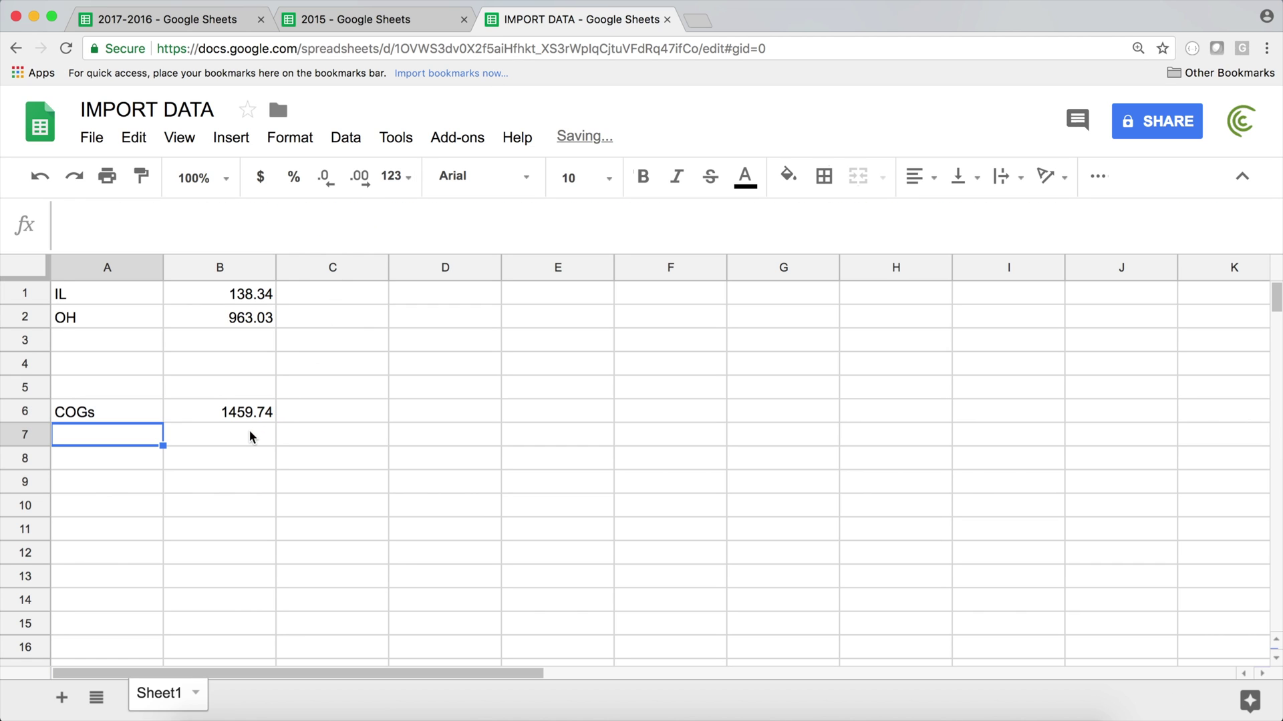
pyautogui.doubleClick(217, 412)
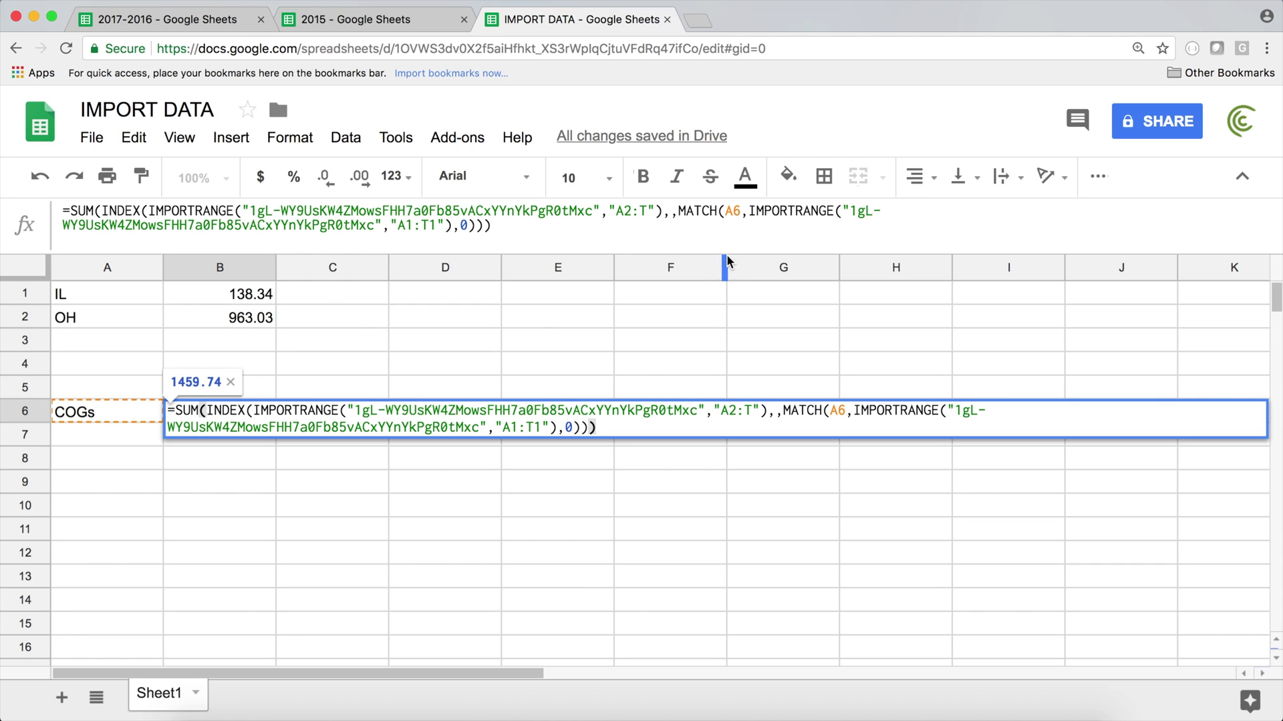
pyautogui.click(721, 410)
pyautogui.write("'2017'")
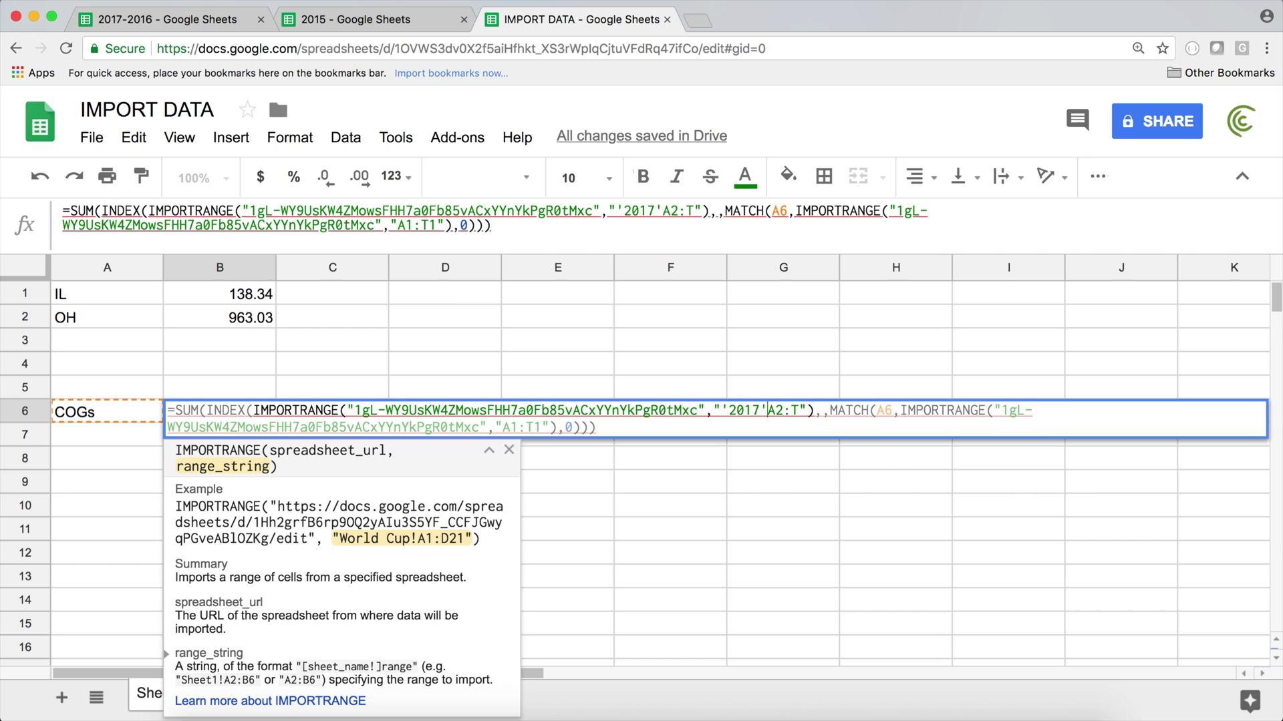
pyautogui.write('!')
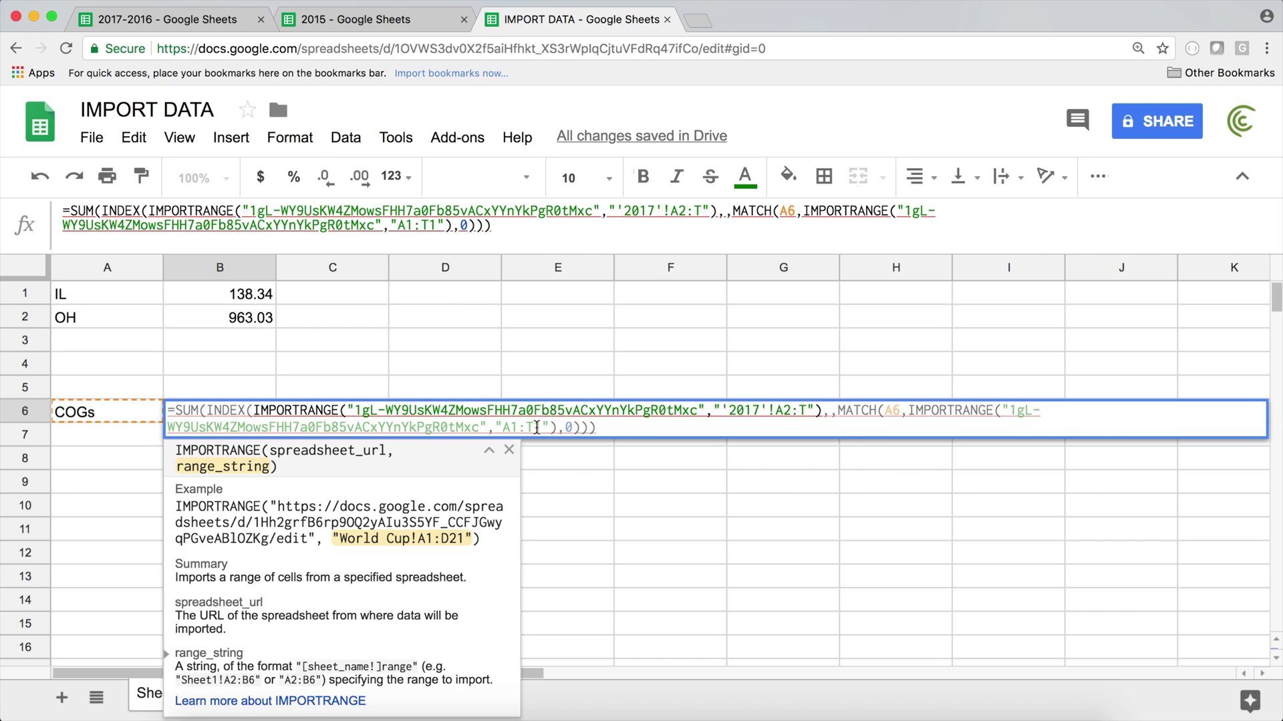
# Step: Prefix the A1:T1 header range in B6's second IMPORTRANGE with '2017'! and commit the formula
pyautogui.click(504, 428)
pyautogui.write("'2017")
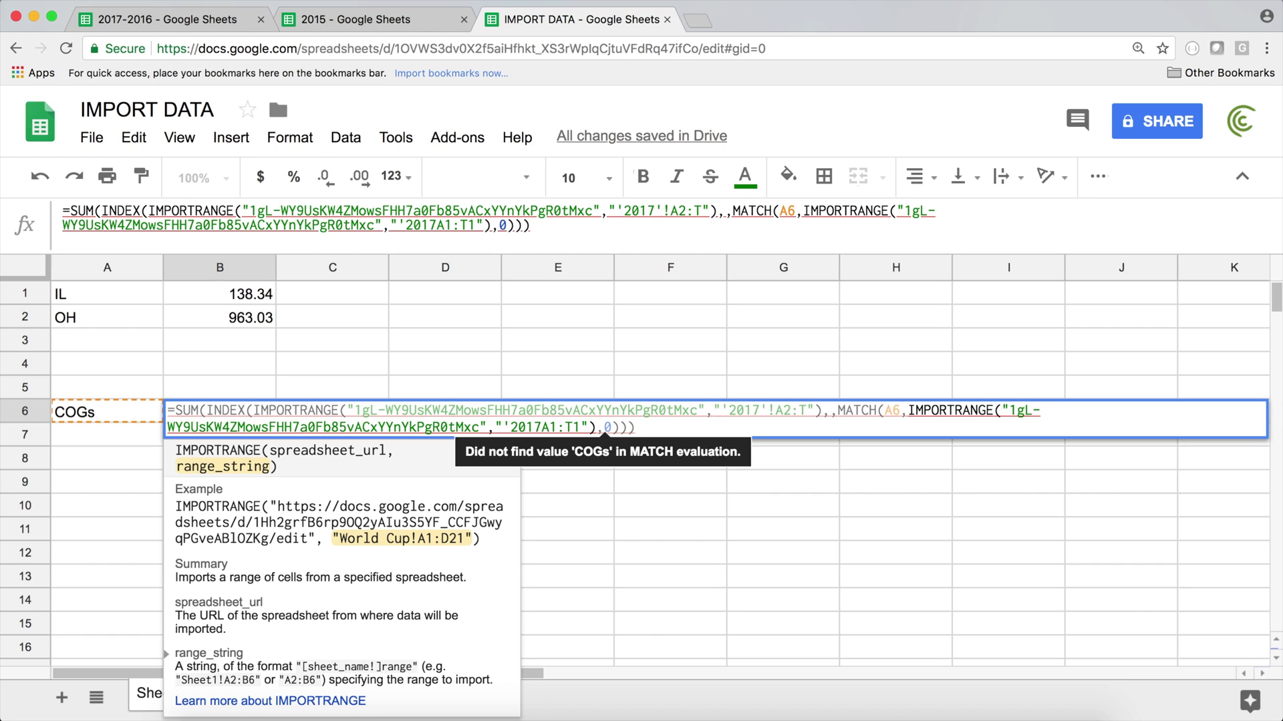
pyautogui.write("'!")
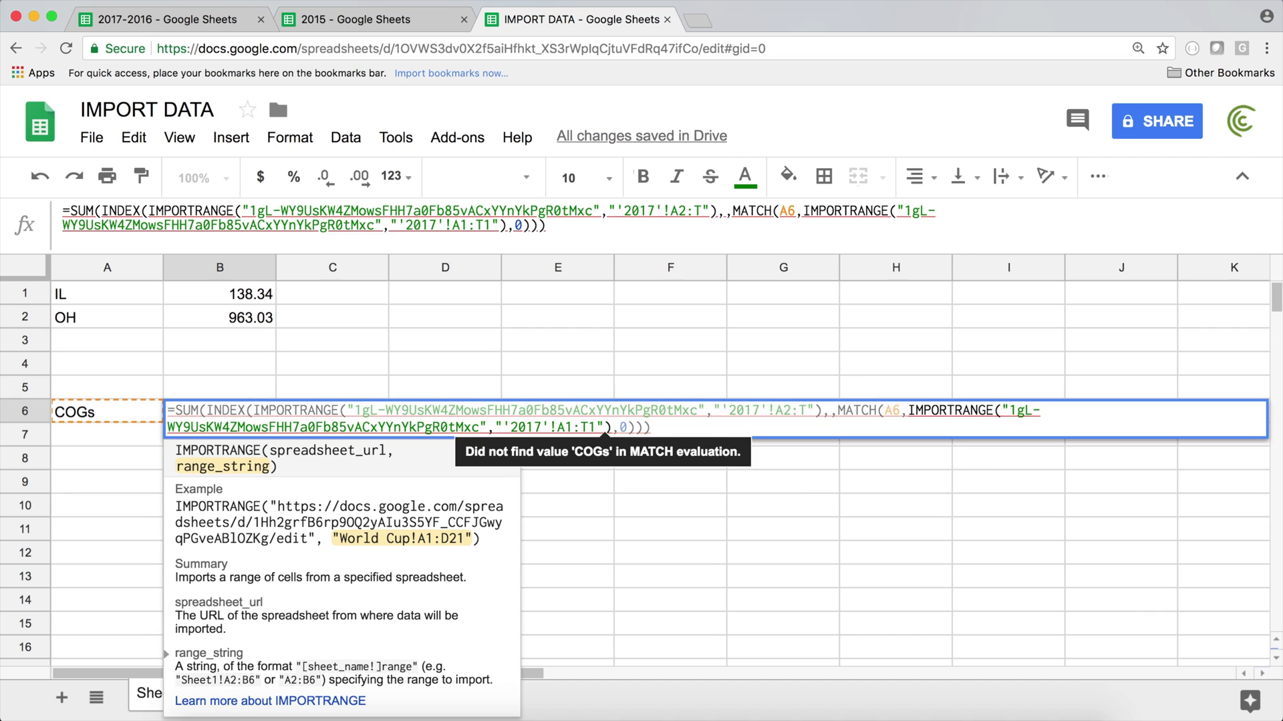
pyautogui.press('Return')
pyautogui.press('Up')
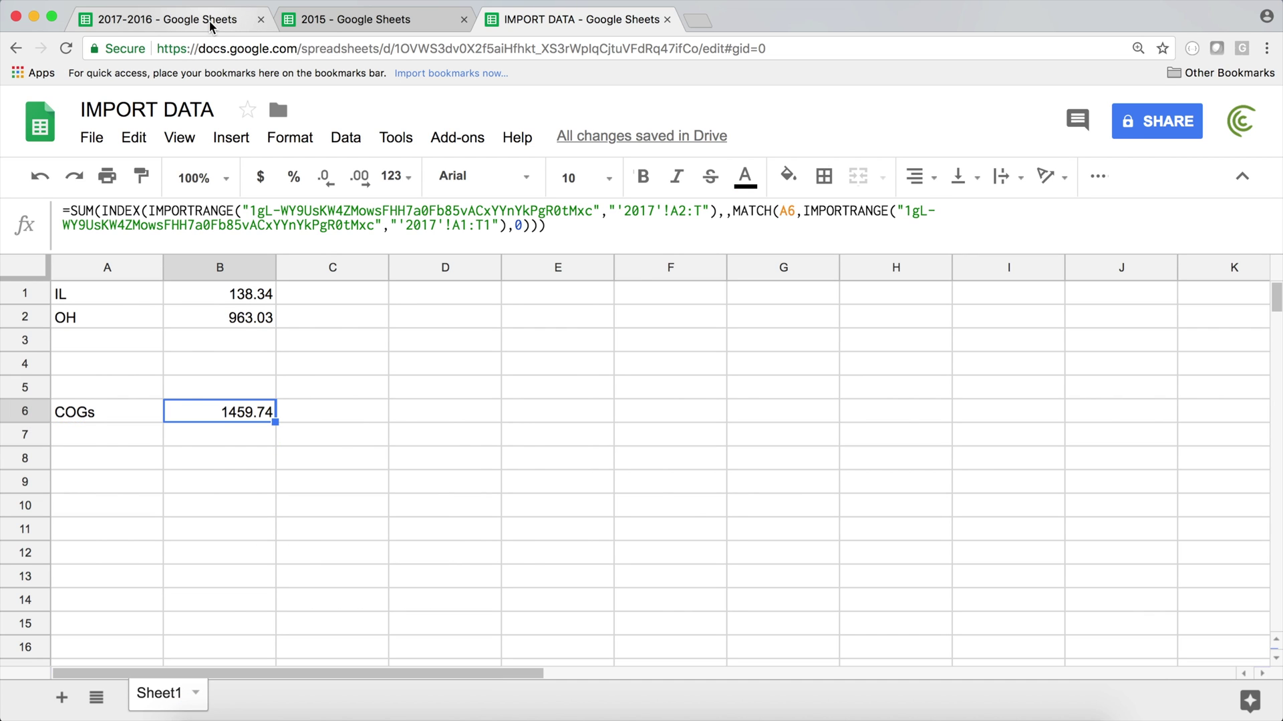
# Step: Compare the data columns of the 2017 and 2016 sheets in the 2017-2016 spreadsheet, and return to IMPORT DATA
pyautogui.click(210, 21)
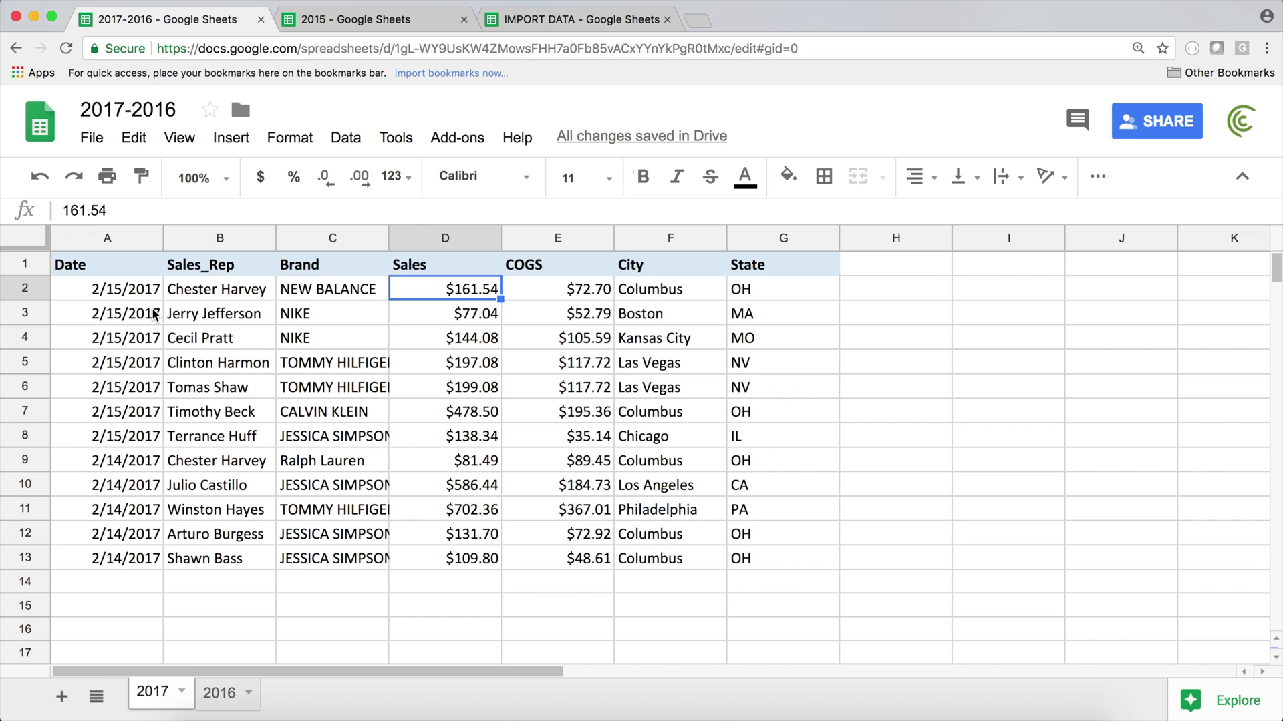
pyautogui.moveTo(117, 267); pyautogui.dragTo(838, 542)
pyautogui.click(202, 698)
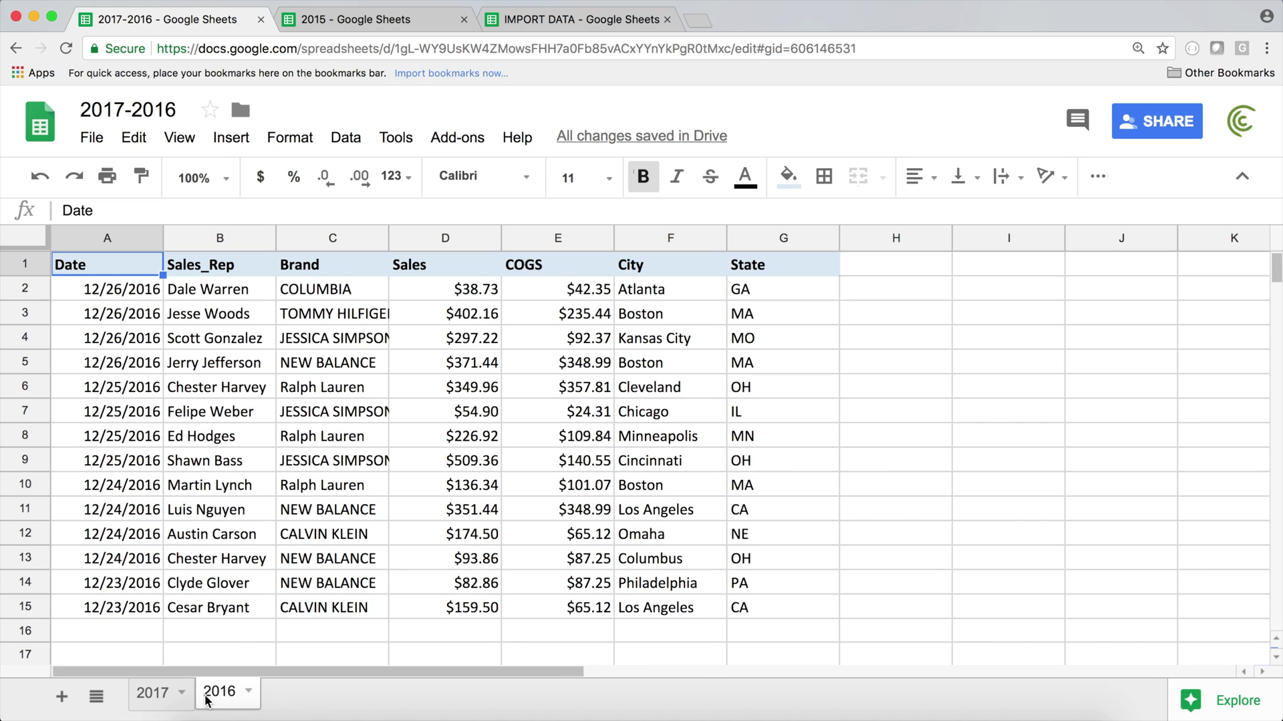
pyautogui.click(148, 698)
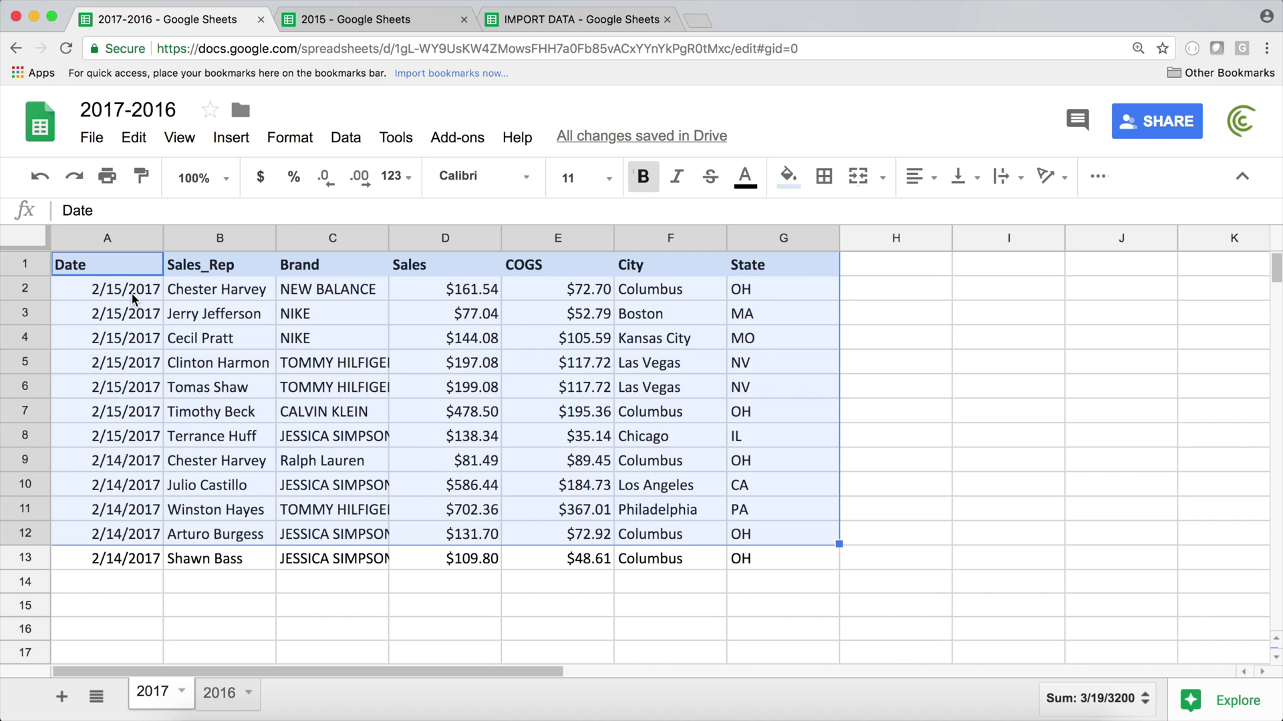
pyautogui.moveTo(131, 293); pyautogui.dragTo(668, 558)
pyautogui.click(220, 693)
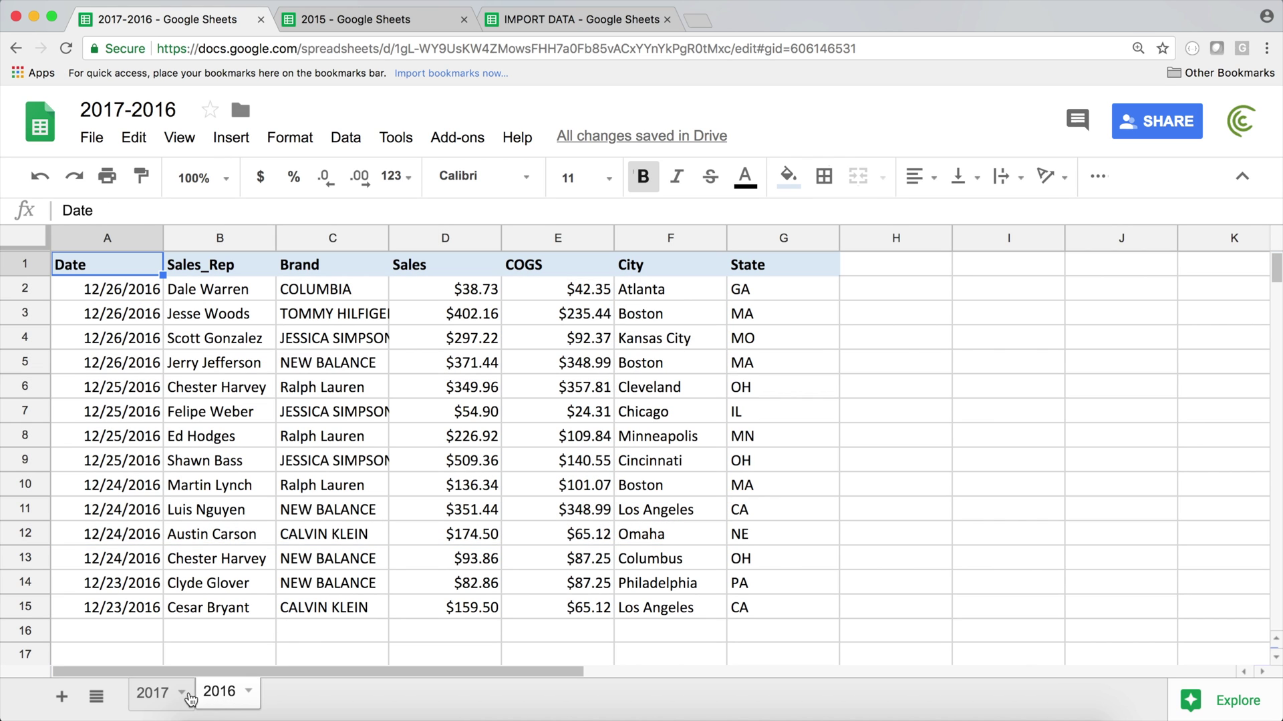
pyautogui.click(152, 693)
pyautogui.click(514, 19)
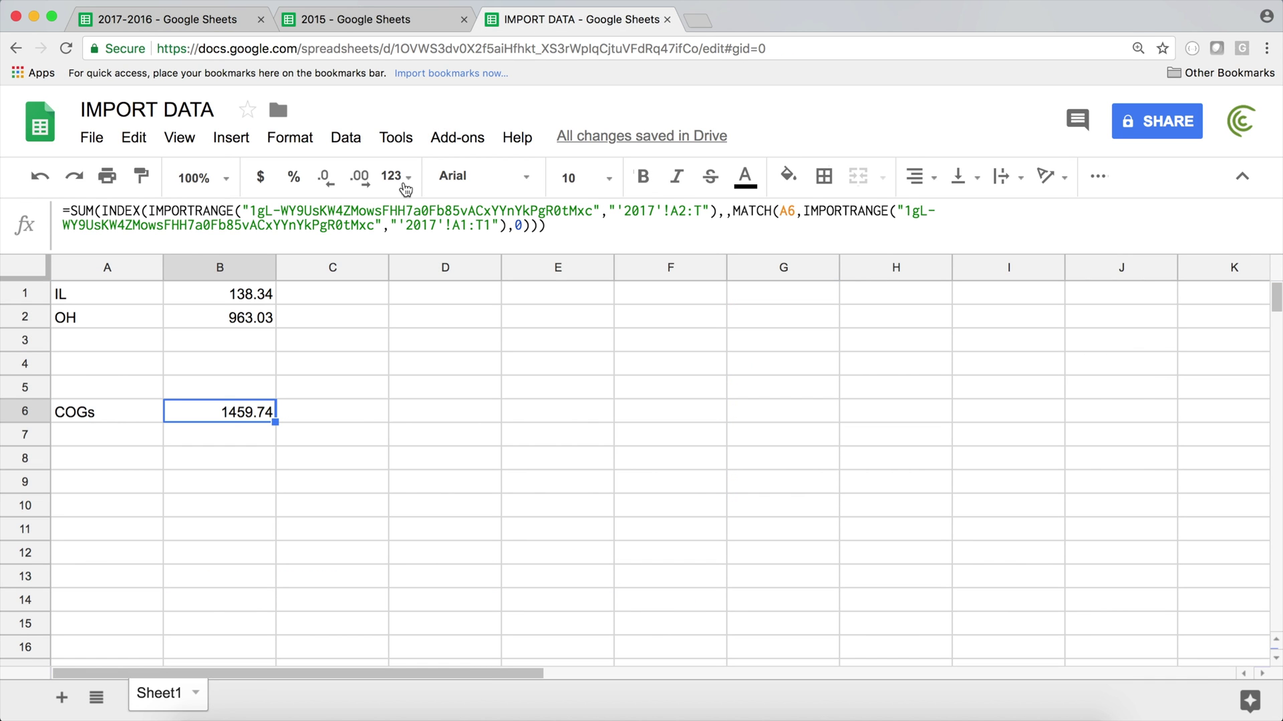
# Step: Review B6's COGs formula and check it against the column order of the 2017-2016 spreadsheet's two sheets
pyautogui.doubleClick(232, 418)
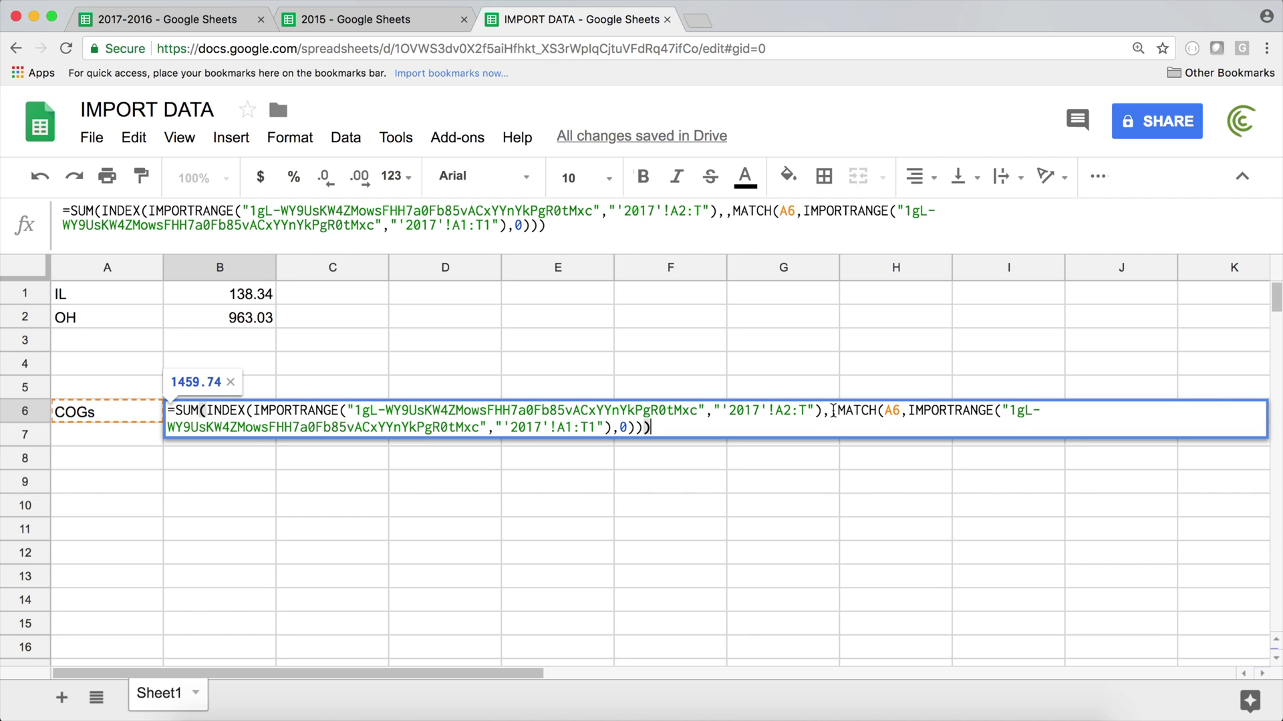
pyautogui.press('Return')
pyautogui.click(177, 18)
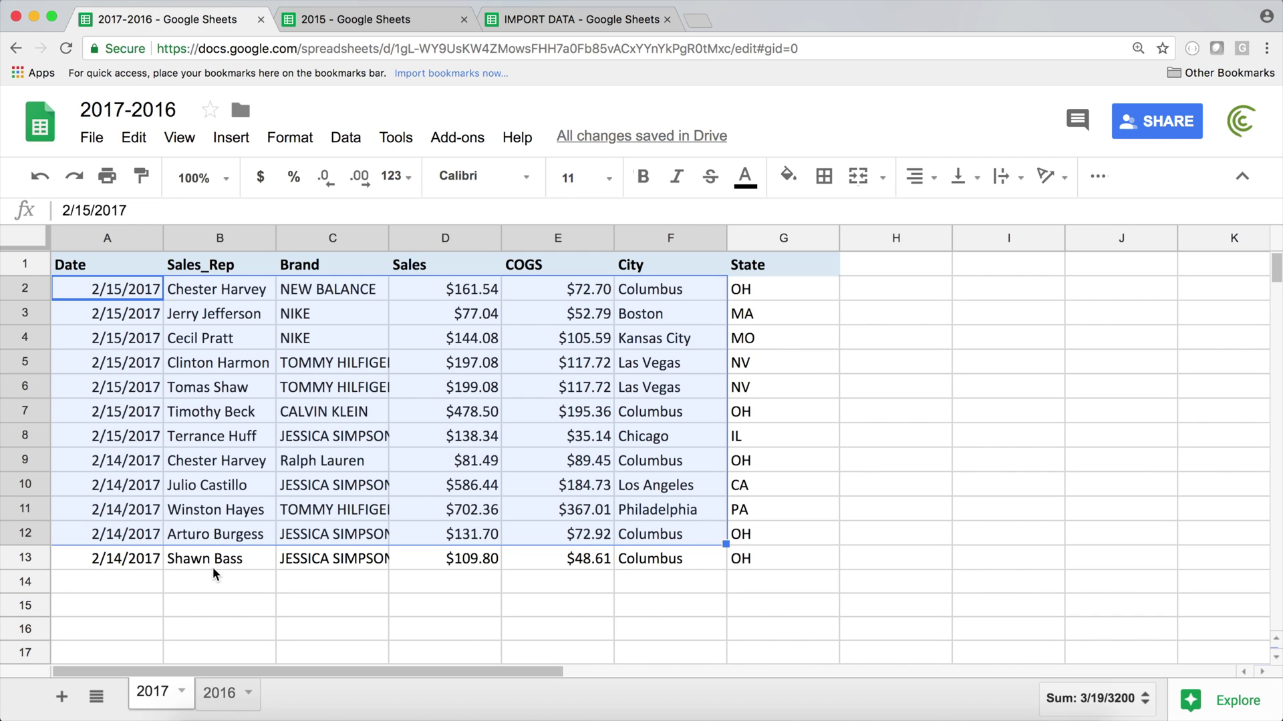
pyautogui.click(219, 693)
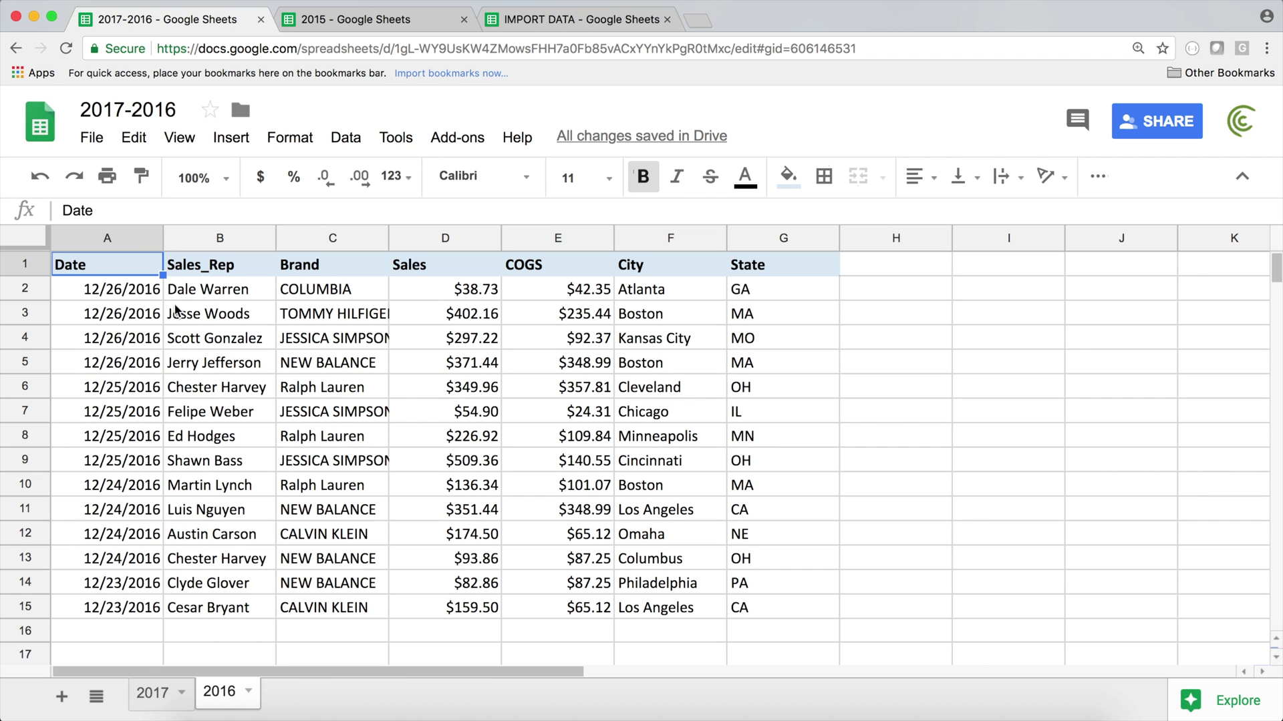
pyautogui.click(173, 695)
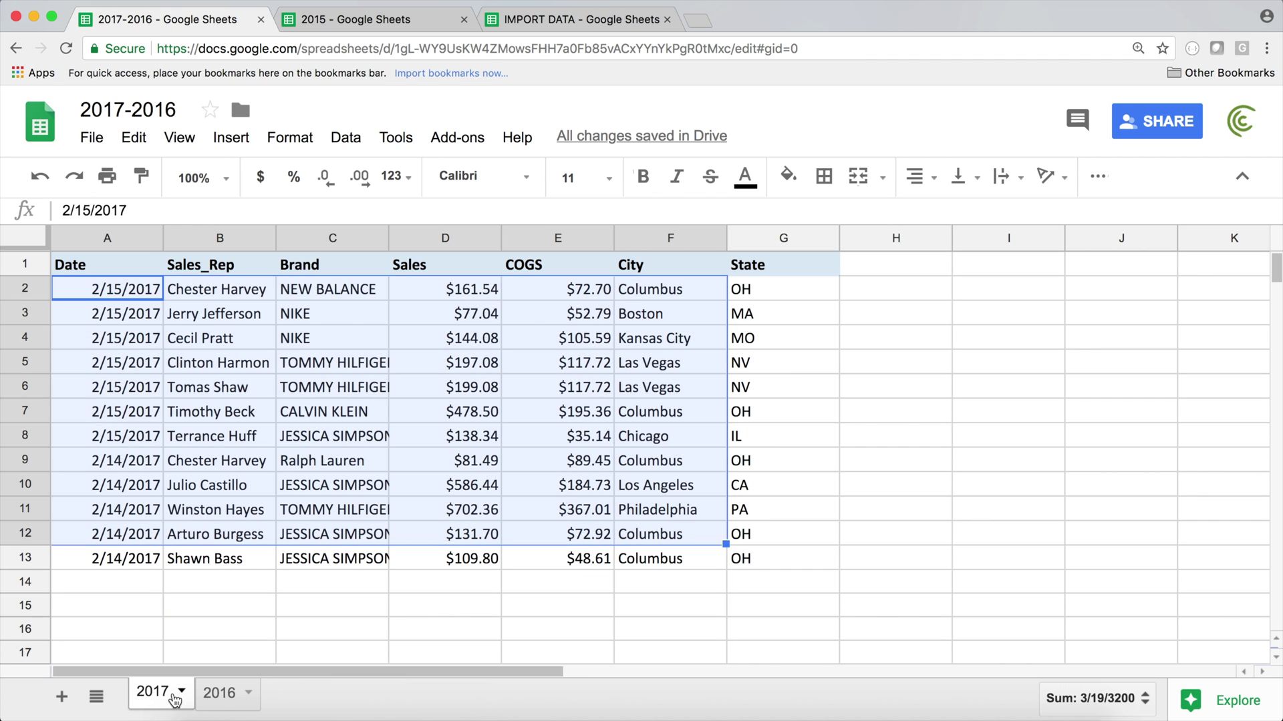
# Step: Insert an empty column before Sales_Rep in the 2017 sheet and compare its layout with the 2016 sheet
pyautogui.click(403, 410)
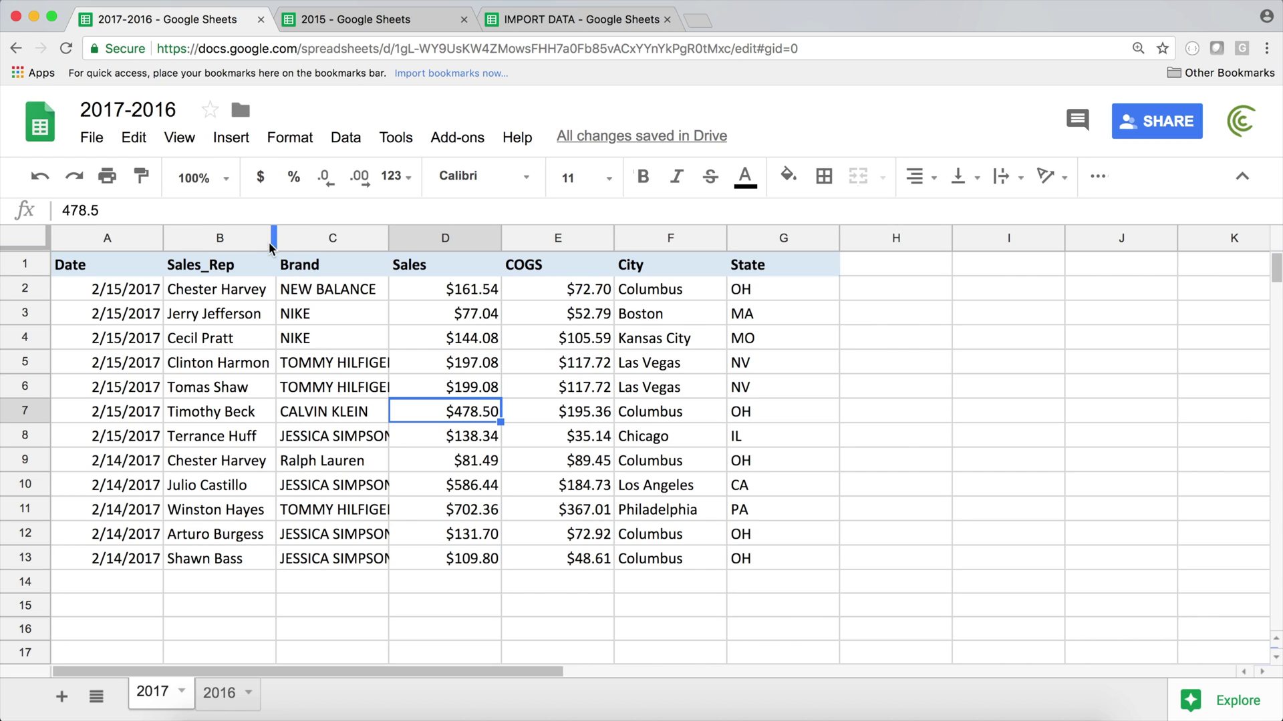
pyautogui.rightClick(219, 240)
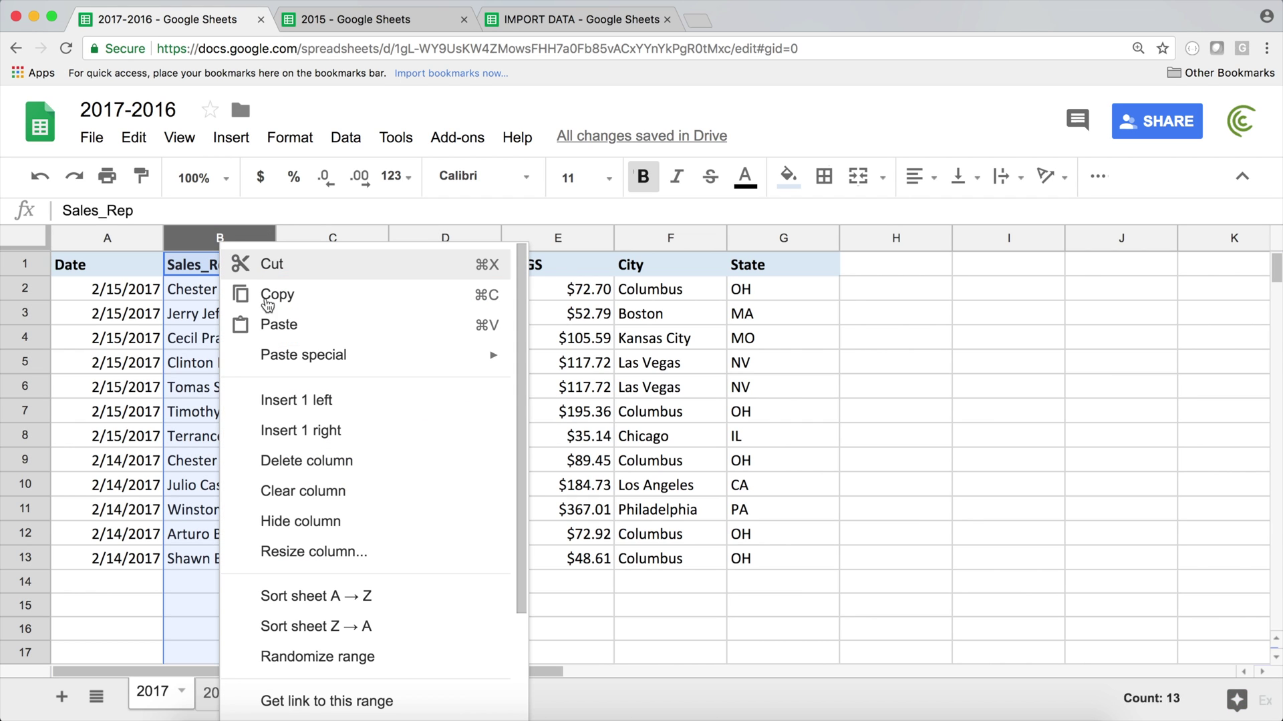
pyautogui.click(309, 400)
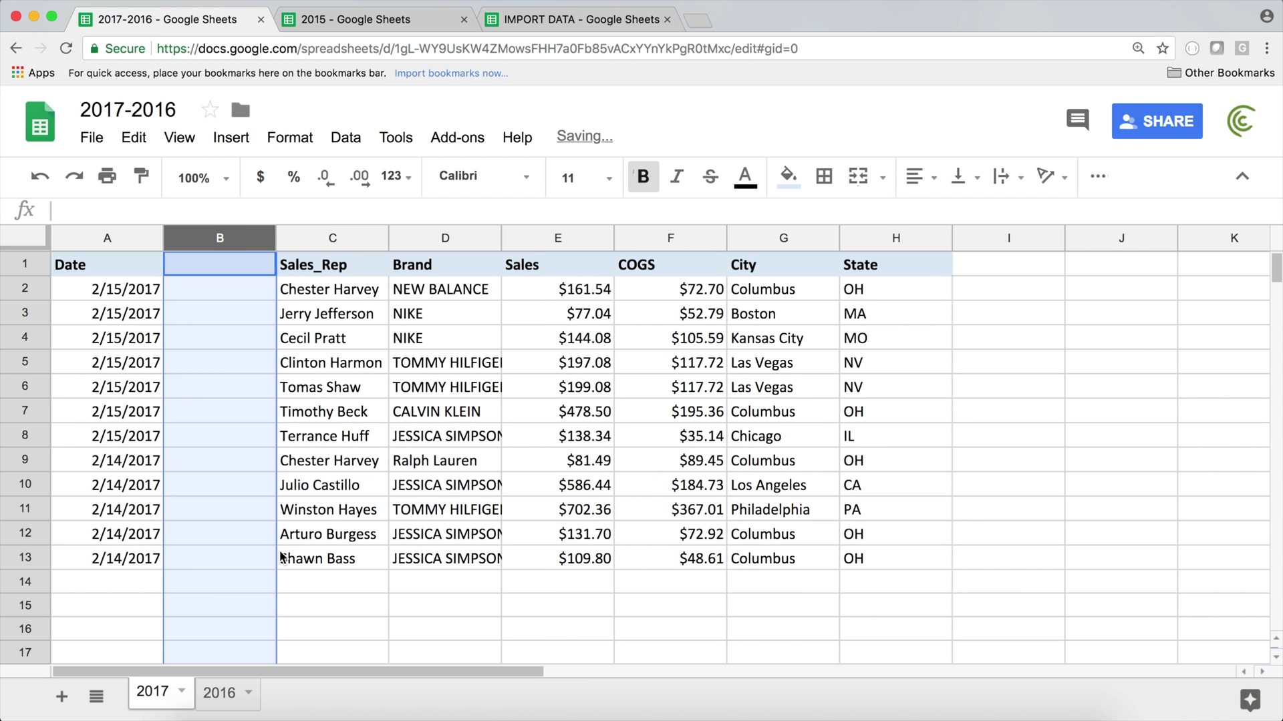
pyautogui.click(219, 693)
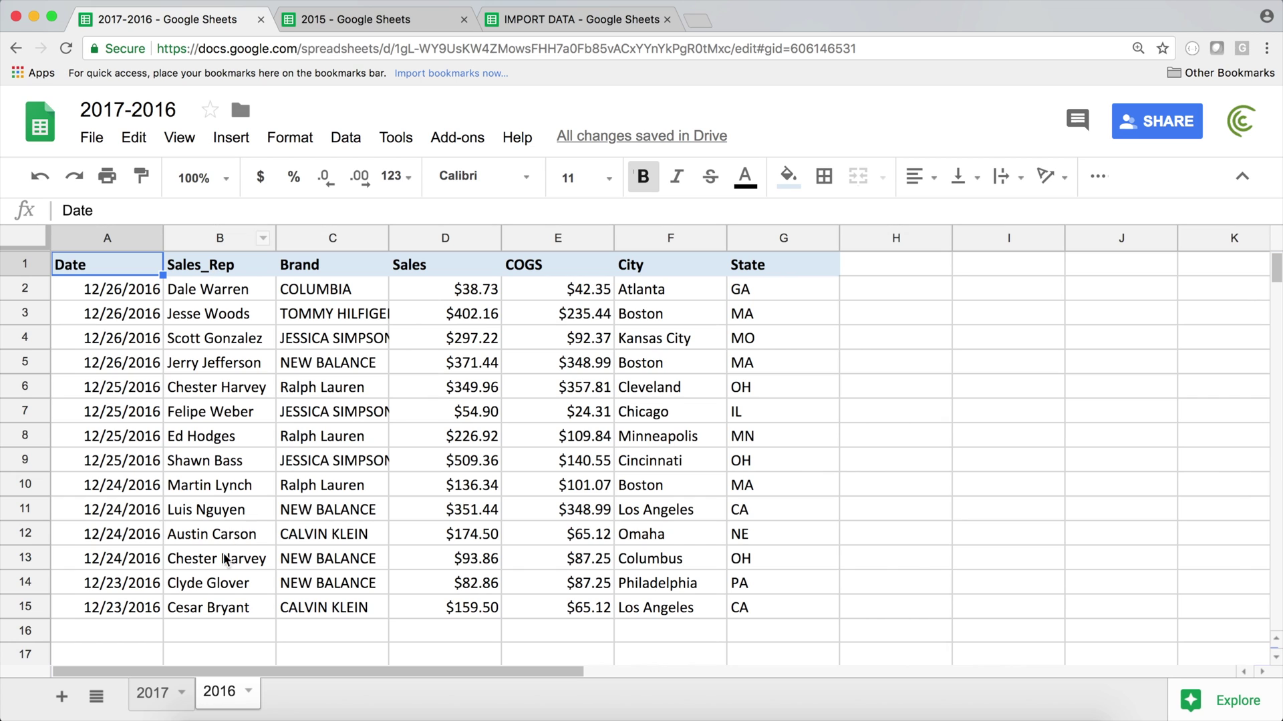
pyautogui.click(158, 690)
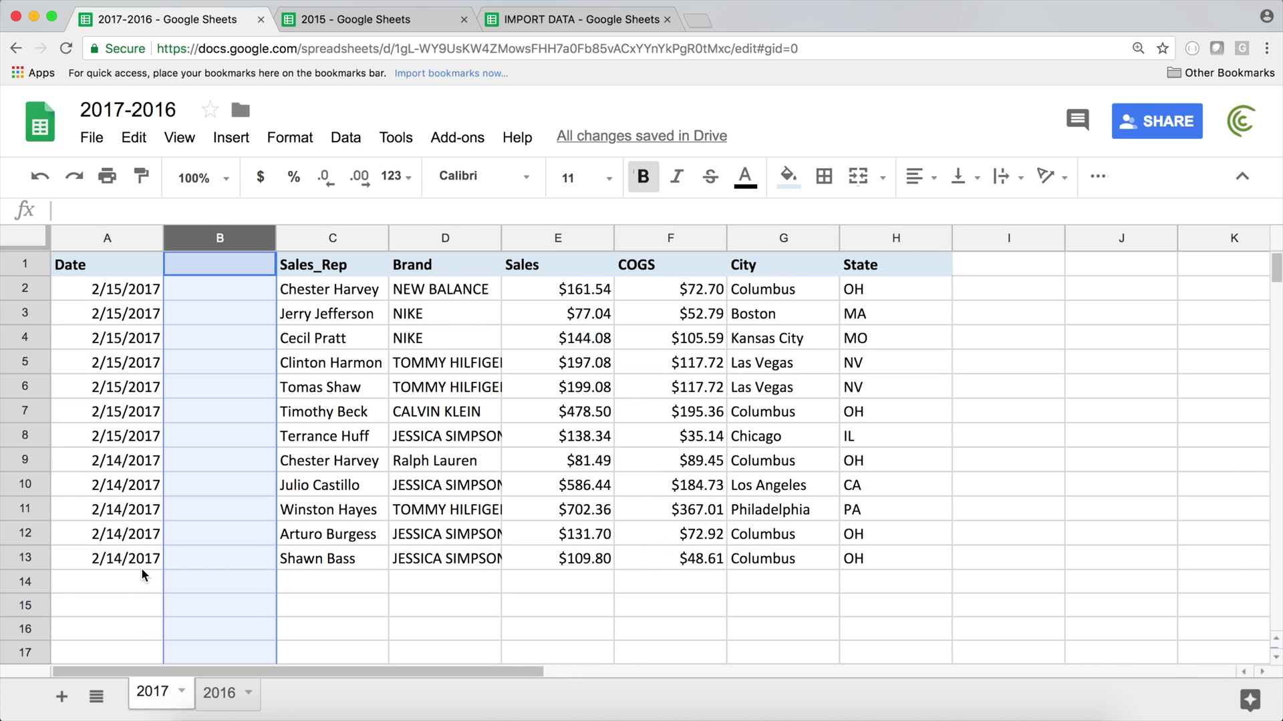
pyautogui.moveTo(111, 262); pyautogui.dragTo(919, 554)
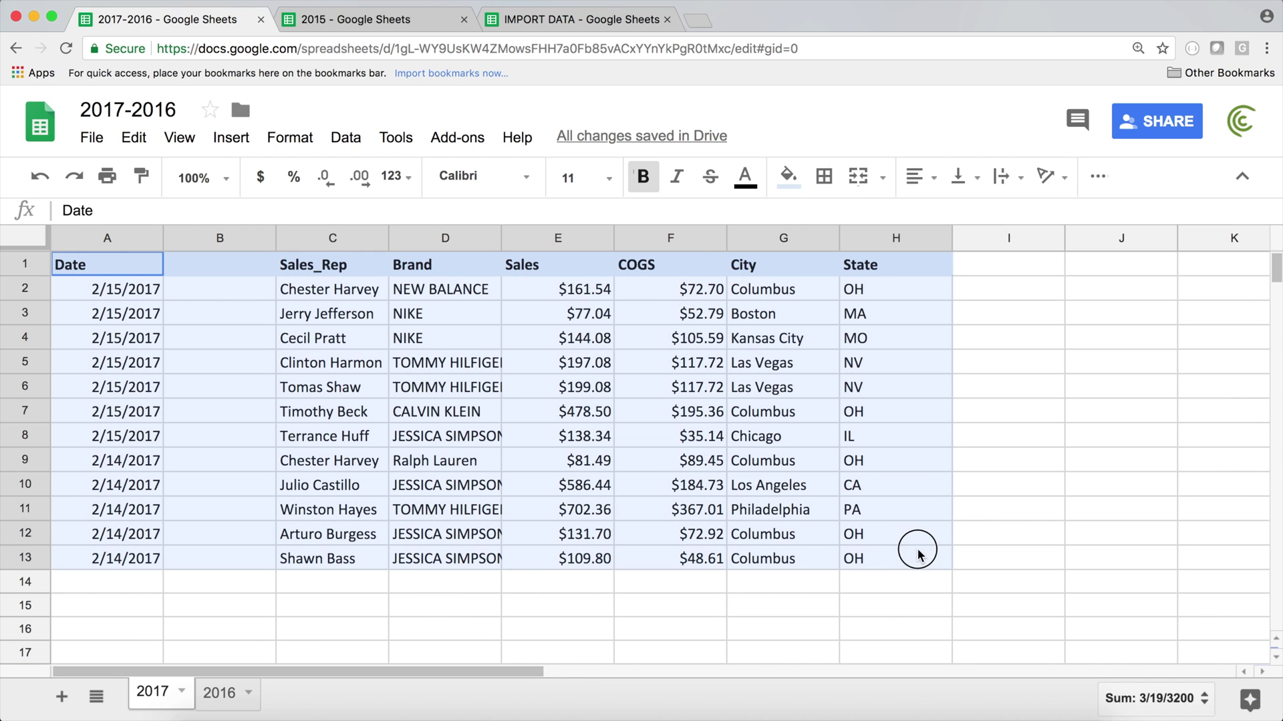
pyautogui.click(219, 693)
pyautogui.moveTo(135, 268); pyautogui.dragTo(787, 636)
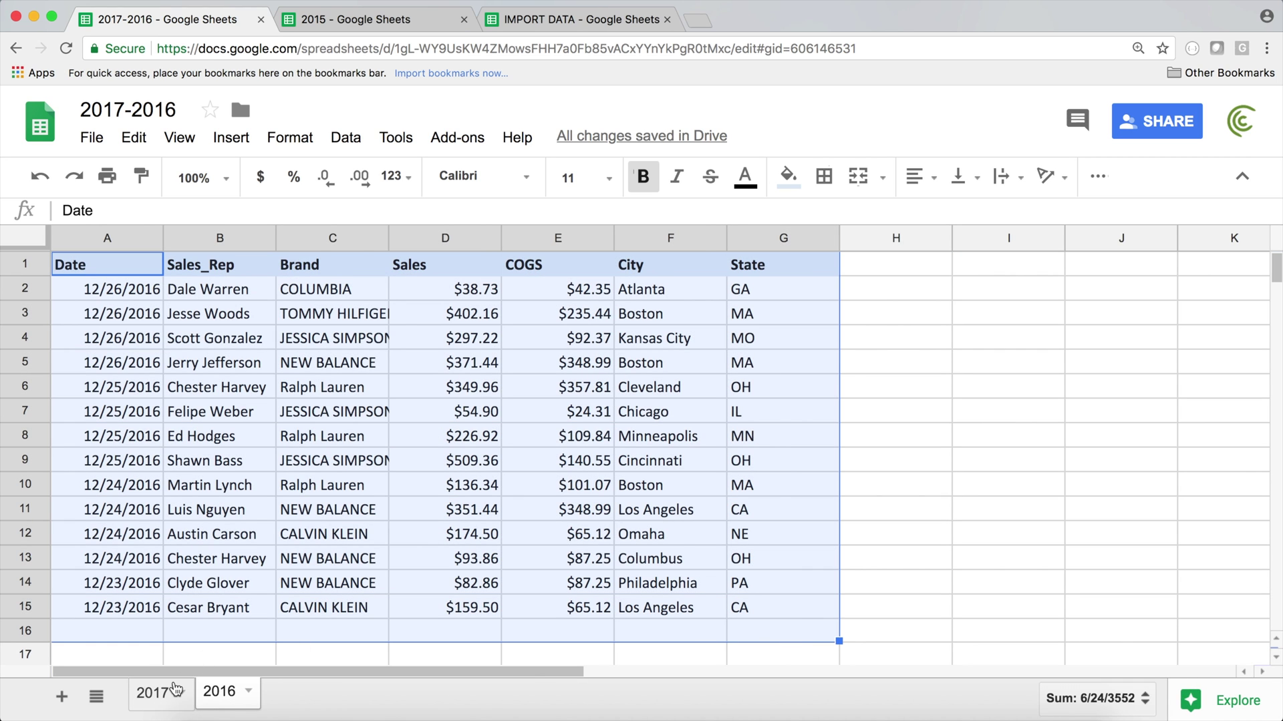
# Step: Delete the empty column between Date and Sales_Rep from the 2017 sheet
pyautogui.click(153, 692)
pyautogui.rightClick(223, 244)
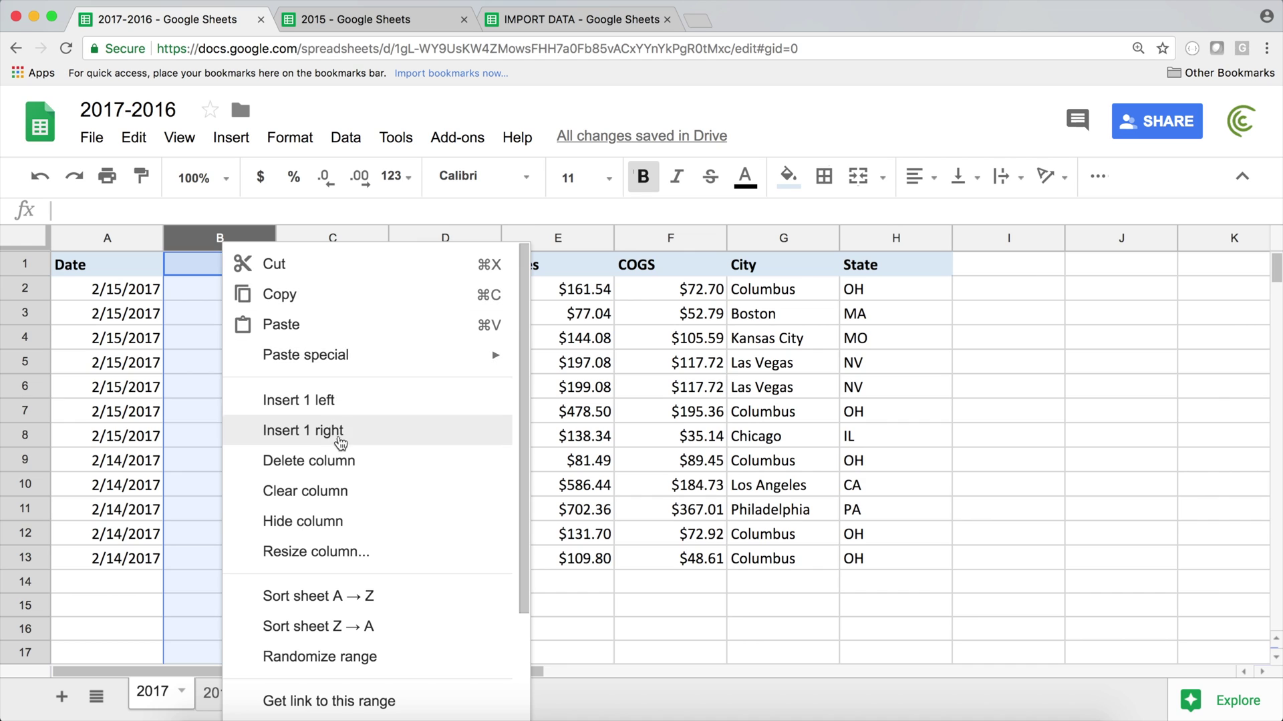
pyautogui.click(337, 461)
pyautogui.click(111, 274)
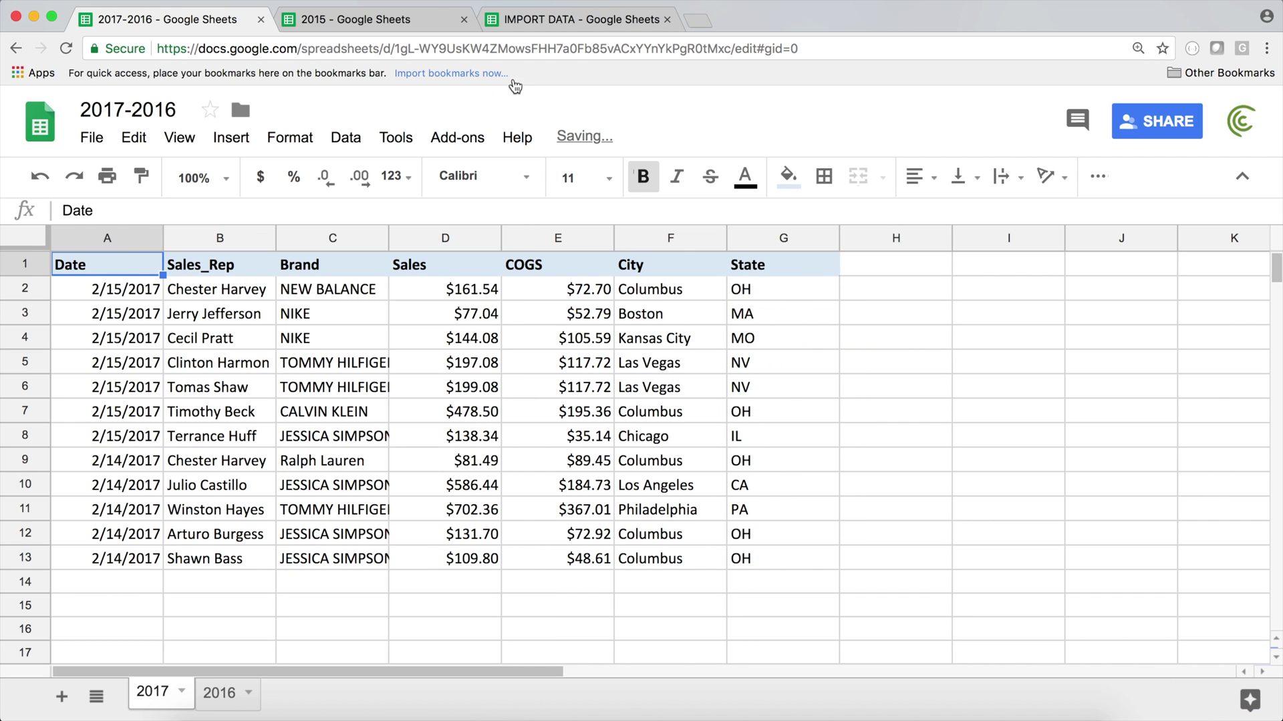
# Step: In IMPORT DATA's B6 formula, add spaces inside SUM's parentheses to set the INDEX expression apart
pyautogui.click(547, 20)
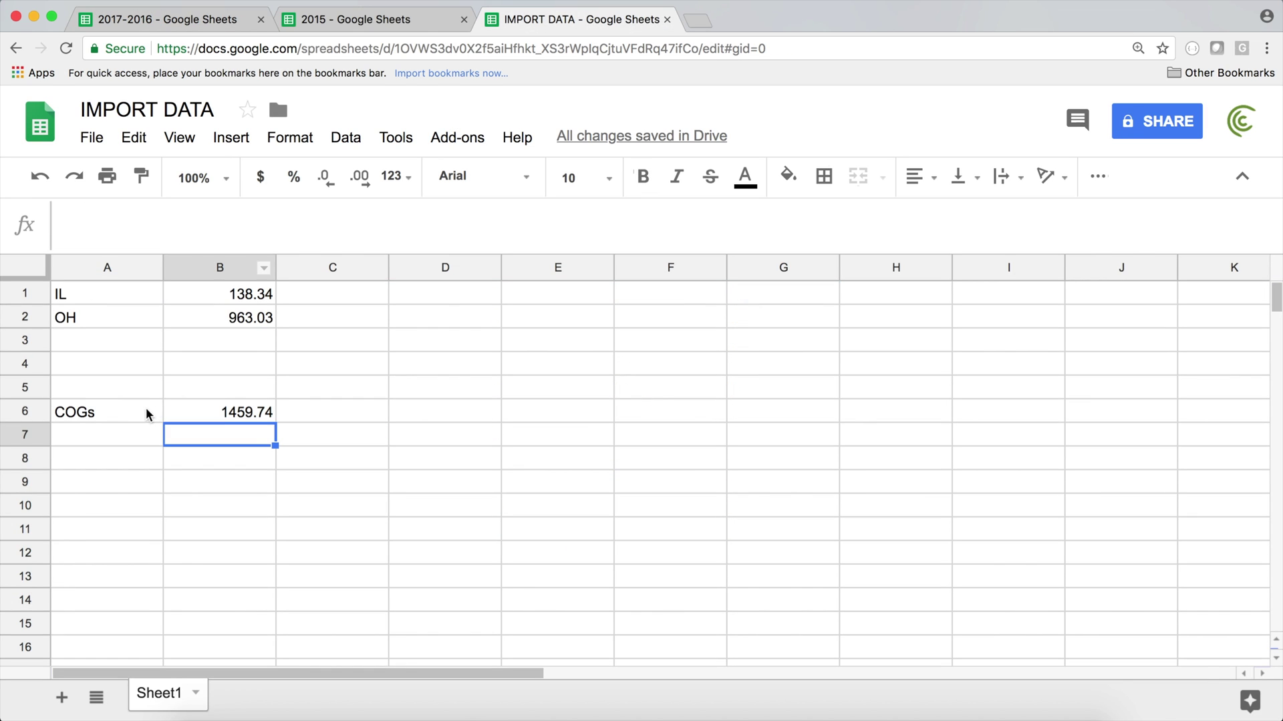
pyautogui.click(187, 417)
pyautogui.doubleClick(188, 417)
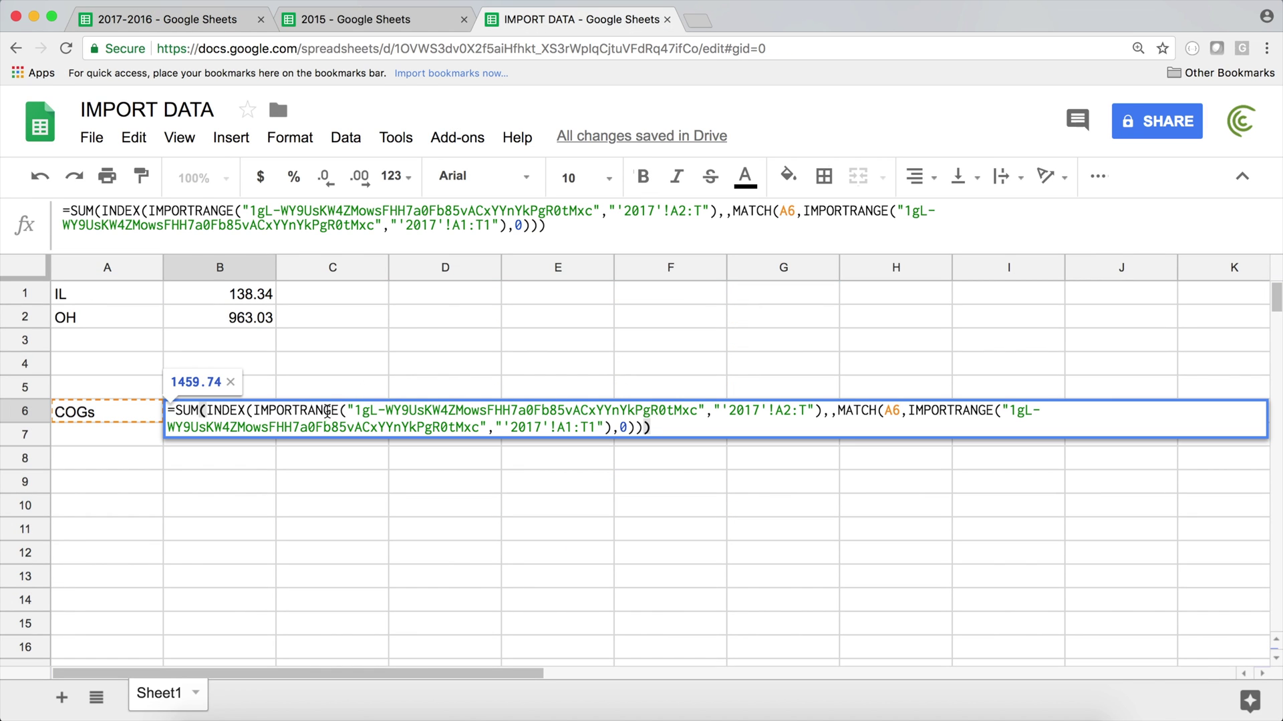
pyautogui.moveTo(168, 410); pyautogui.dragTo(662, 446)
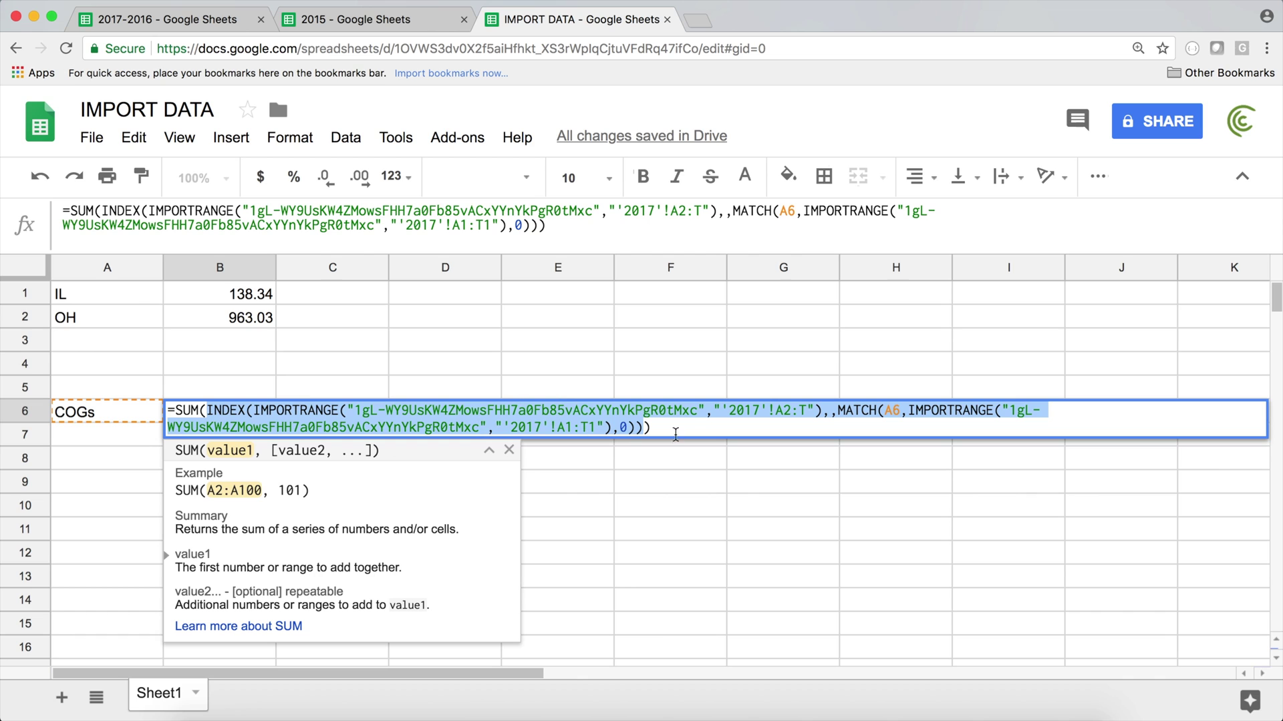
pyautogui.click(643, 429)
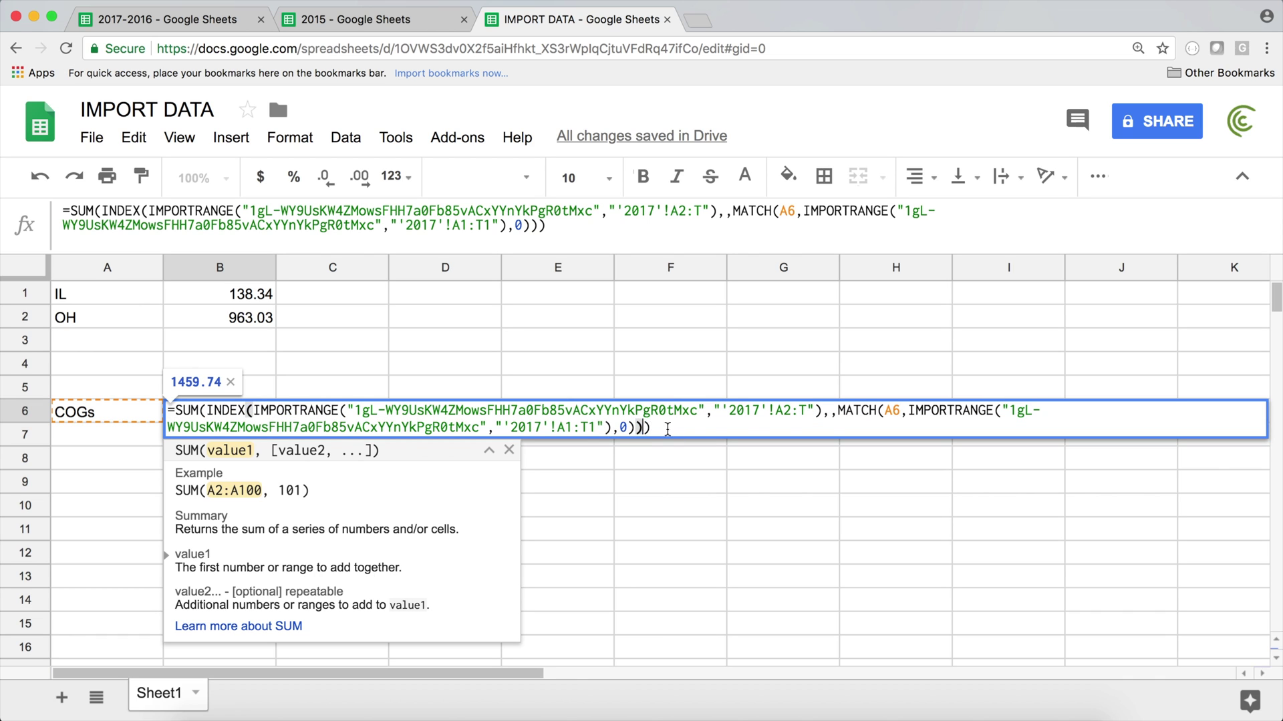
pyautogui.click(207, 410)
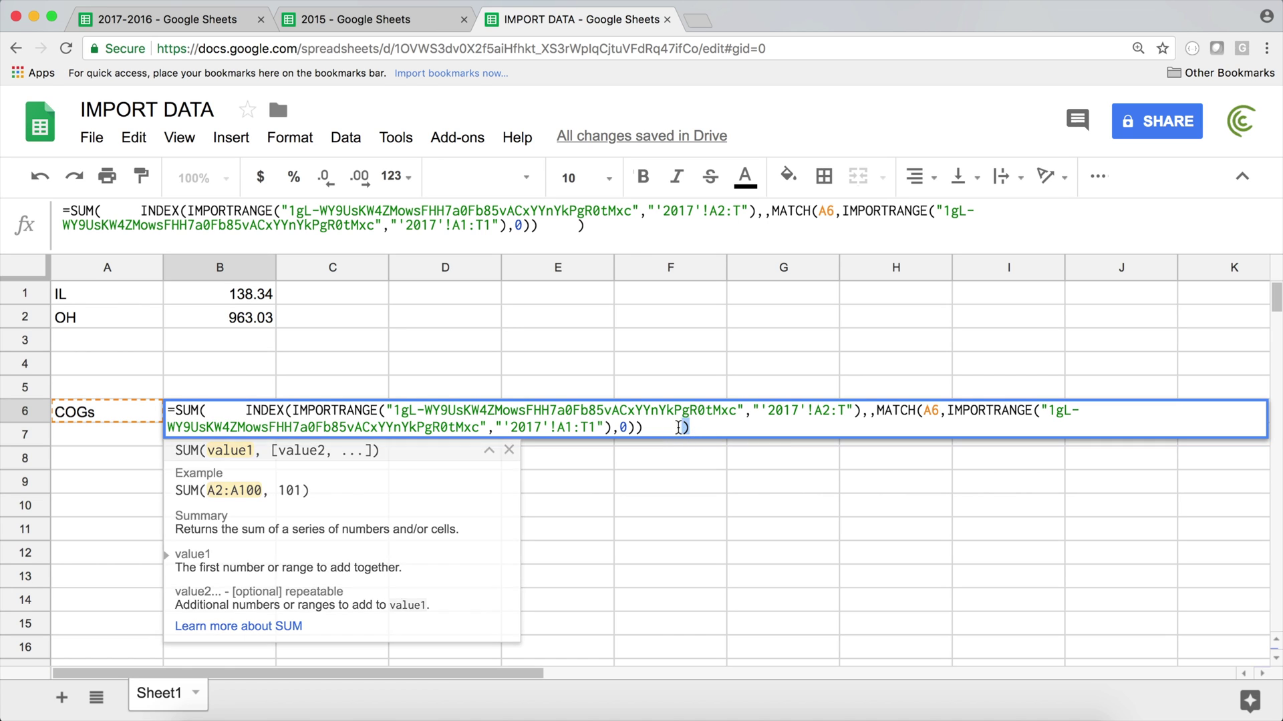
pyautogui.moveTo(217, 410); pyautogui.dragTo(168, 410)
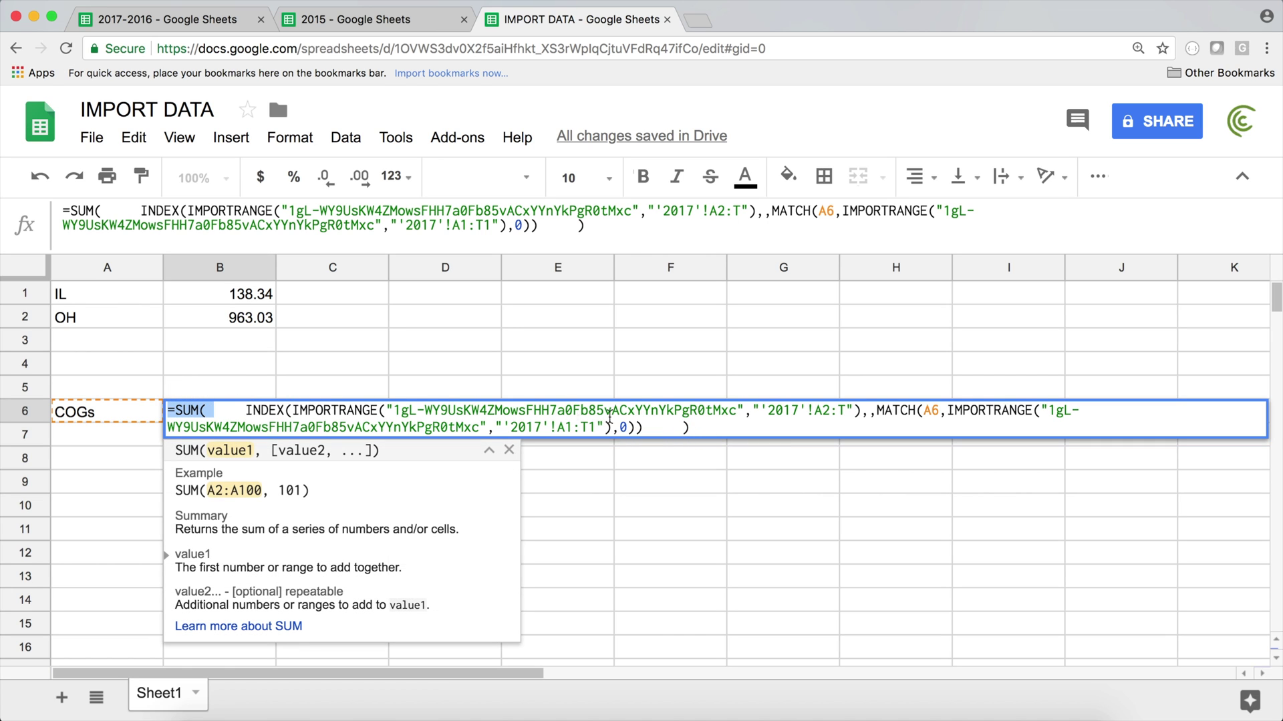
# Step: Copy the whole INDEX expression inside SUM in B6, from INDEX through its closing parenthesis
pyautogui.moveTo(651, 428); pyautogui.dragTo(249, 408)
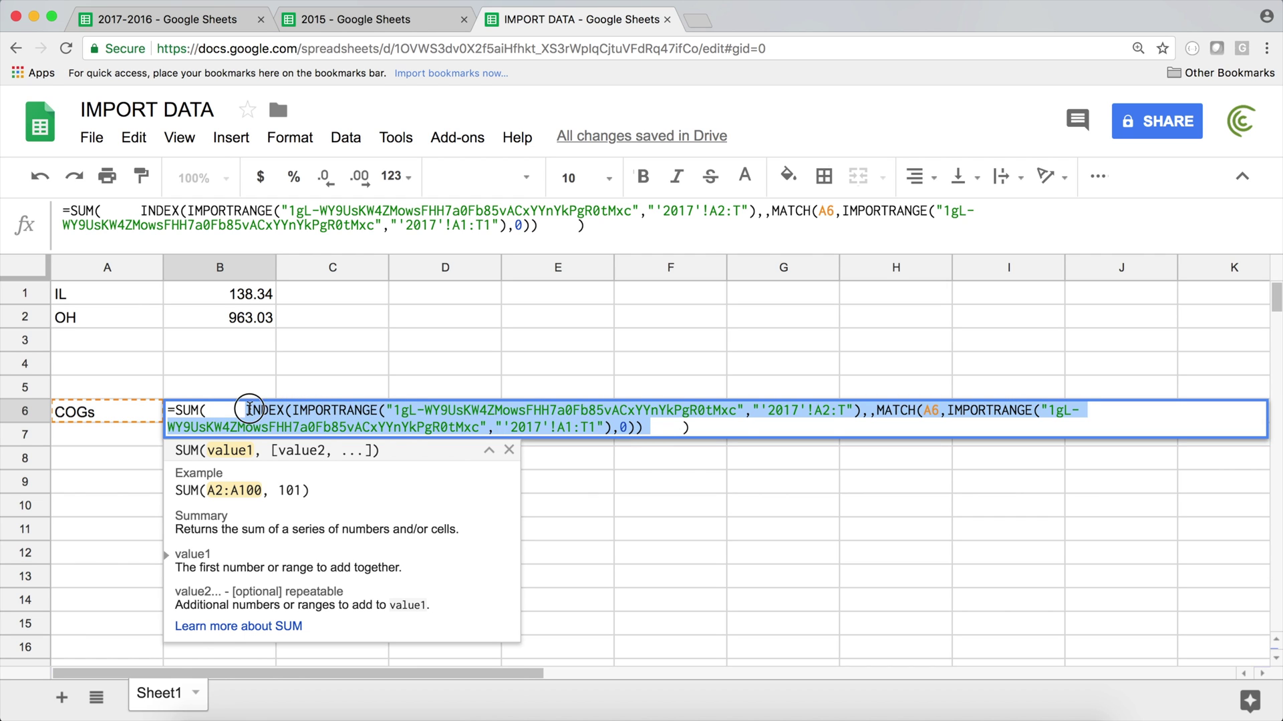
pyautogui.click(249, 409)
pyautogui.moveTo(249, 409); pyautogui.dragTo(666, 429)
pyautogui.press('super+c')
# Step: Remove the extra spaces before INDEX in B6's formula, leaving a single space after SUM's opening parenthesis
pyautogui.click(243, 410)
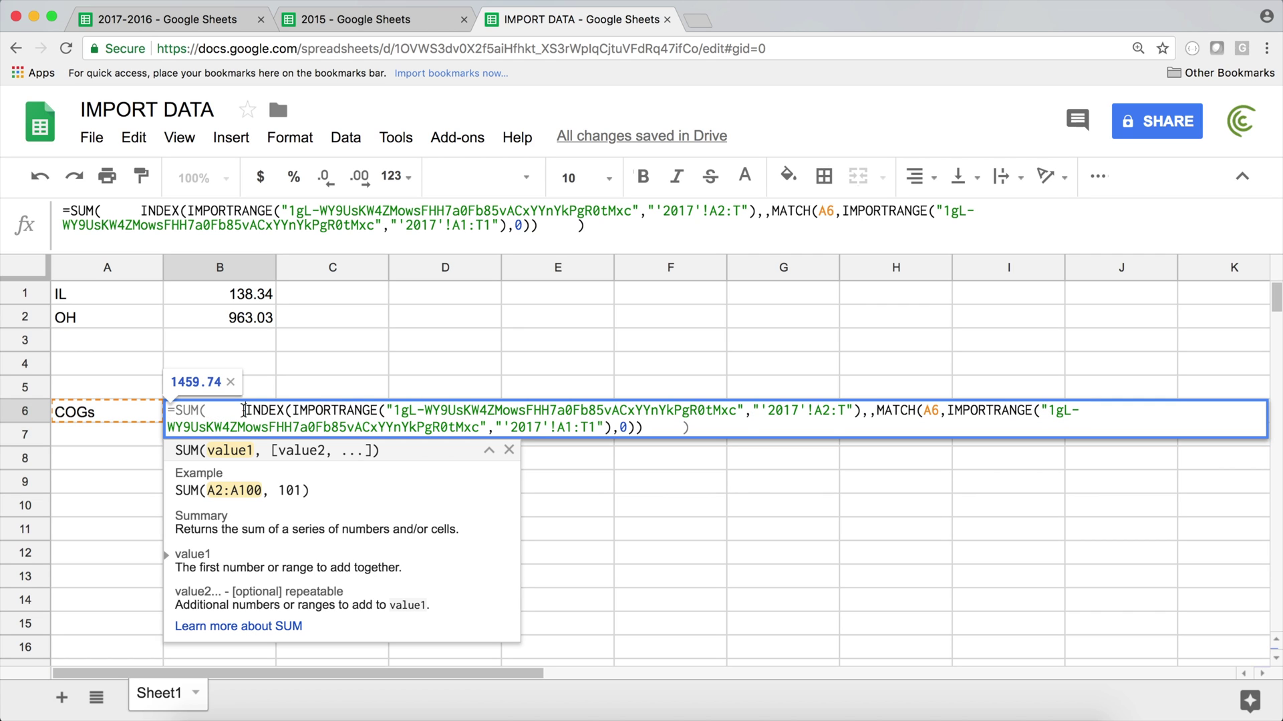
pyautogui.press('BackSpace')
pyautogui.press('BackSpace')
pyautogui.press('BackSpace')
pyautogui.press('BackSpace')
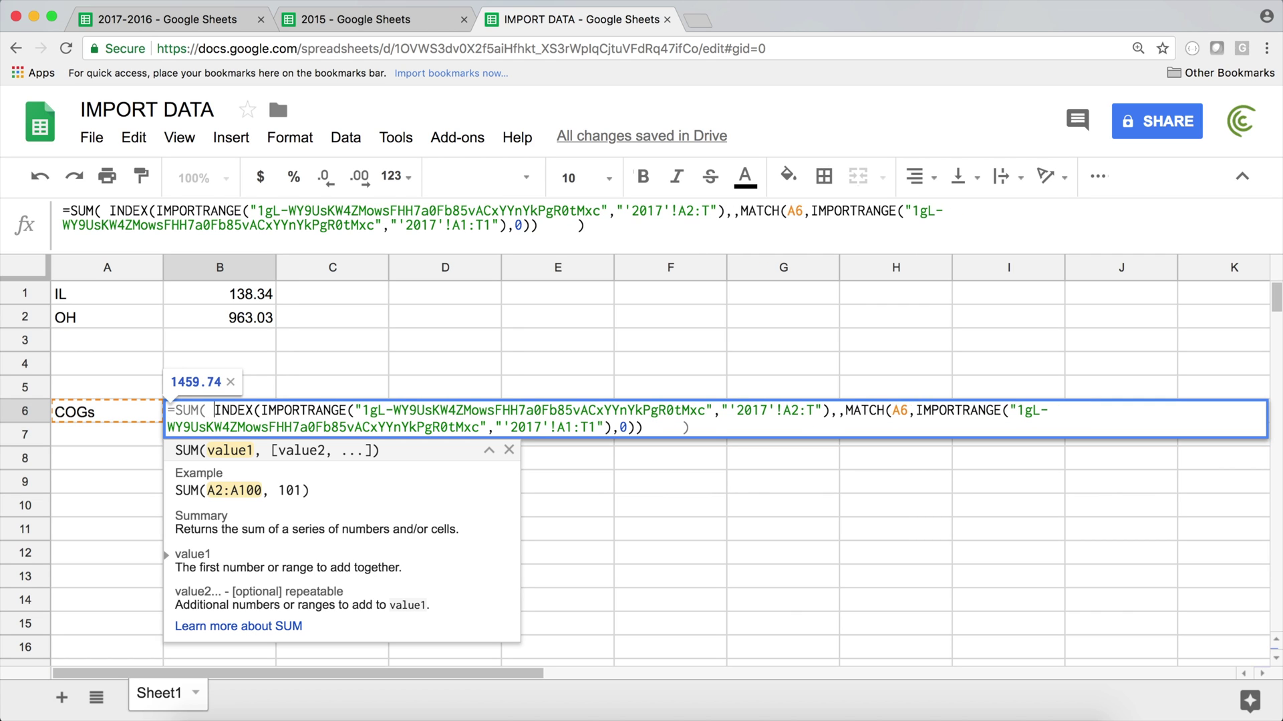
# Step: Remove the leftover spaces inside SUM's parentheses in B6, leaving a single space before the closing parenthesis
pyautogui.click(687, 427)
pyautogui.press('BackSpace')
pyautogui.press('BackSpace')
pyautogui.press('BackSpace')
pyautogui.press('BackSpace')
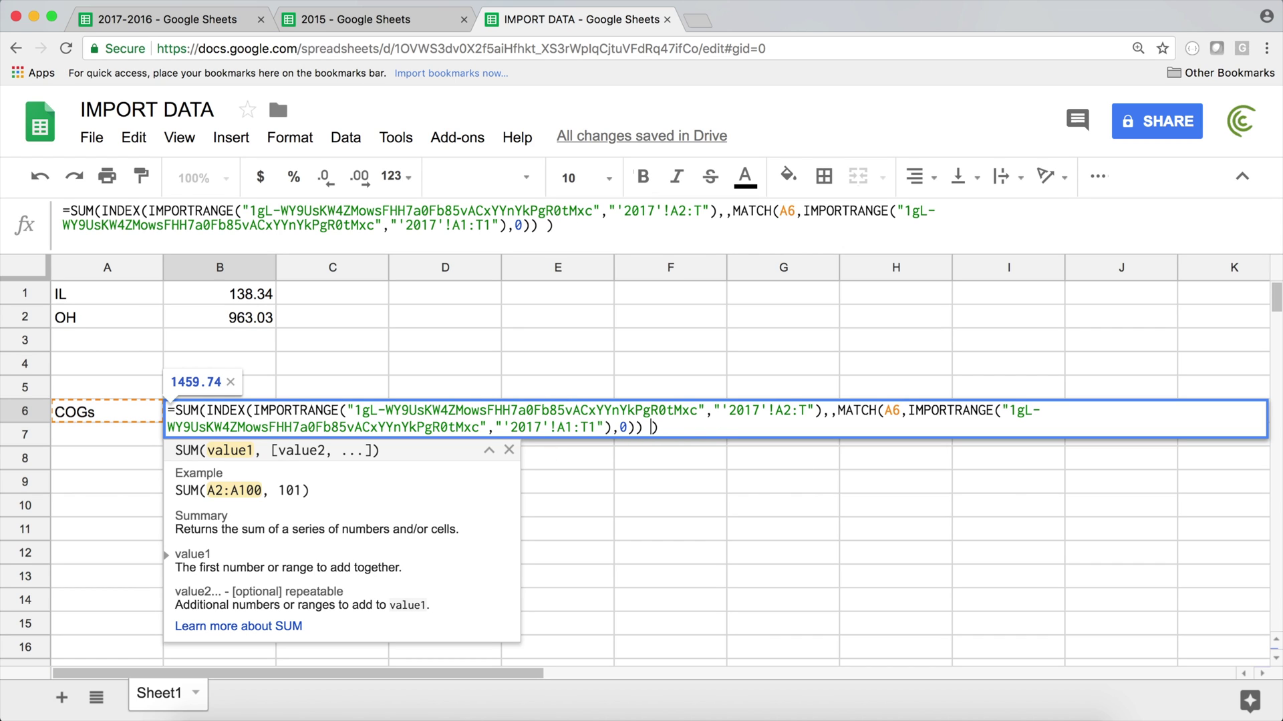
# Step: Add a comma after B6's INDEX expression and paste the copied INDEX expression as SUM's second argument, with a space before it
pyautogui.click(643, 427)
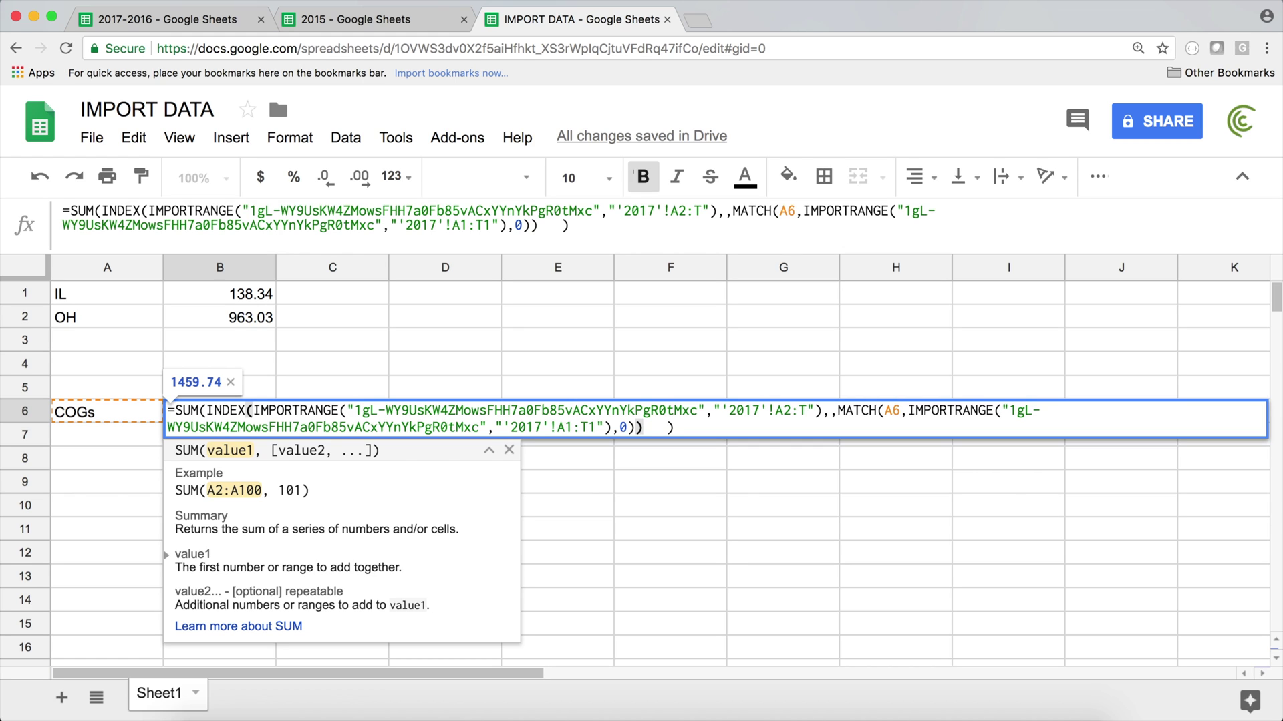
pyautogui.write(',')
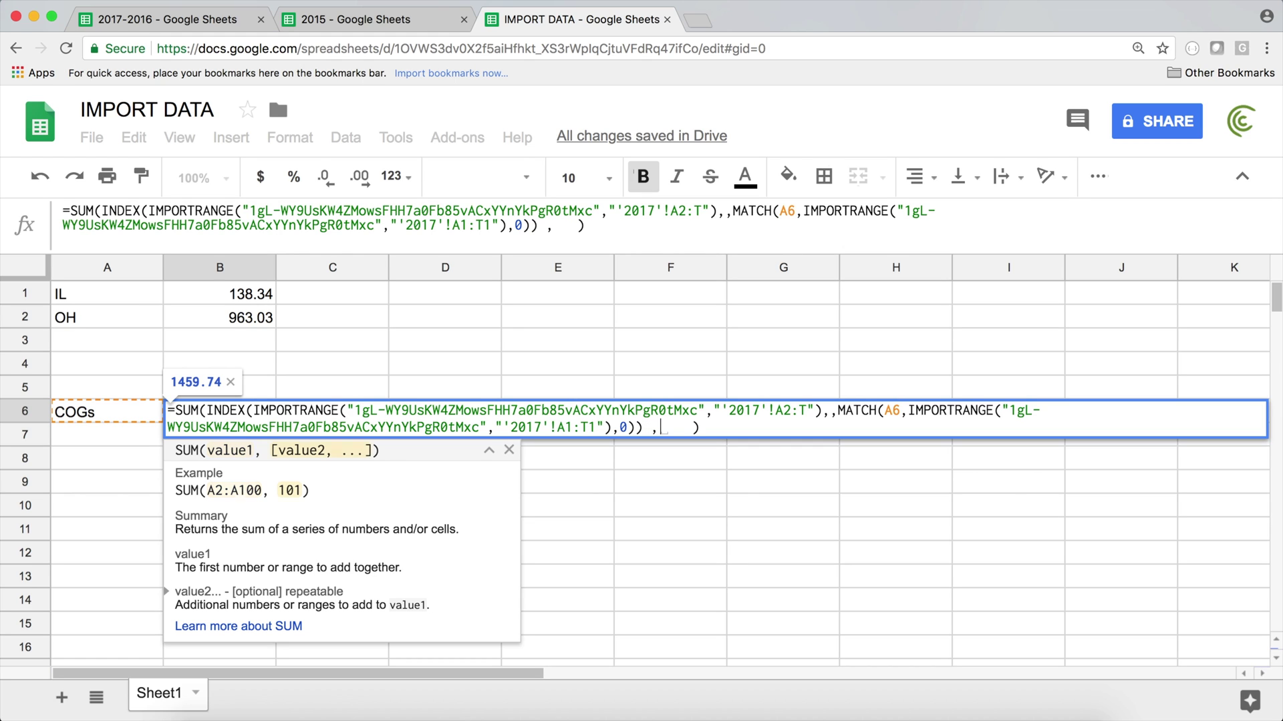
pyautogui.press('super+v')
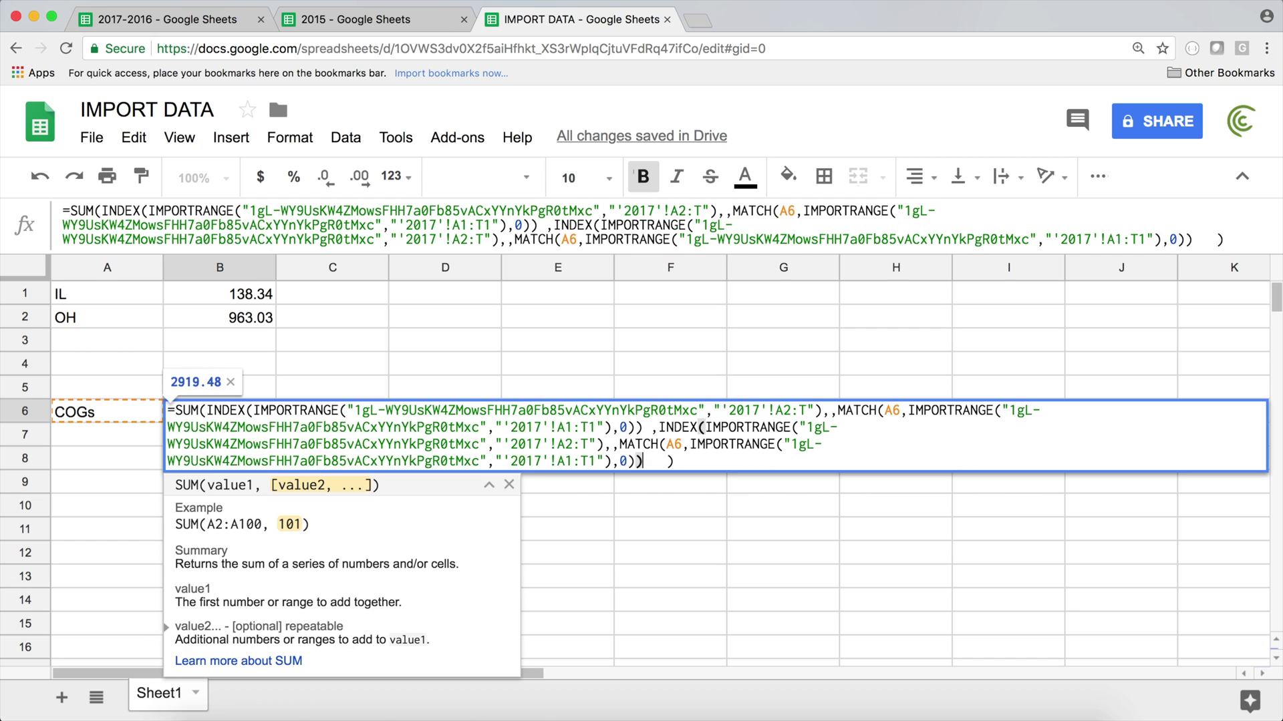
pyautogui.click(660, 428)
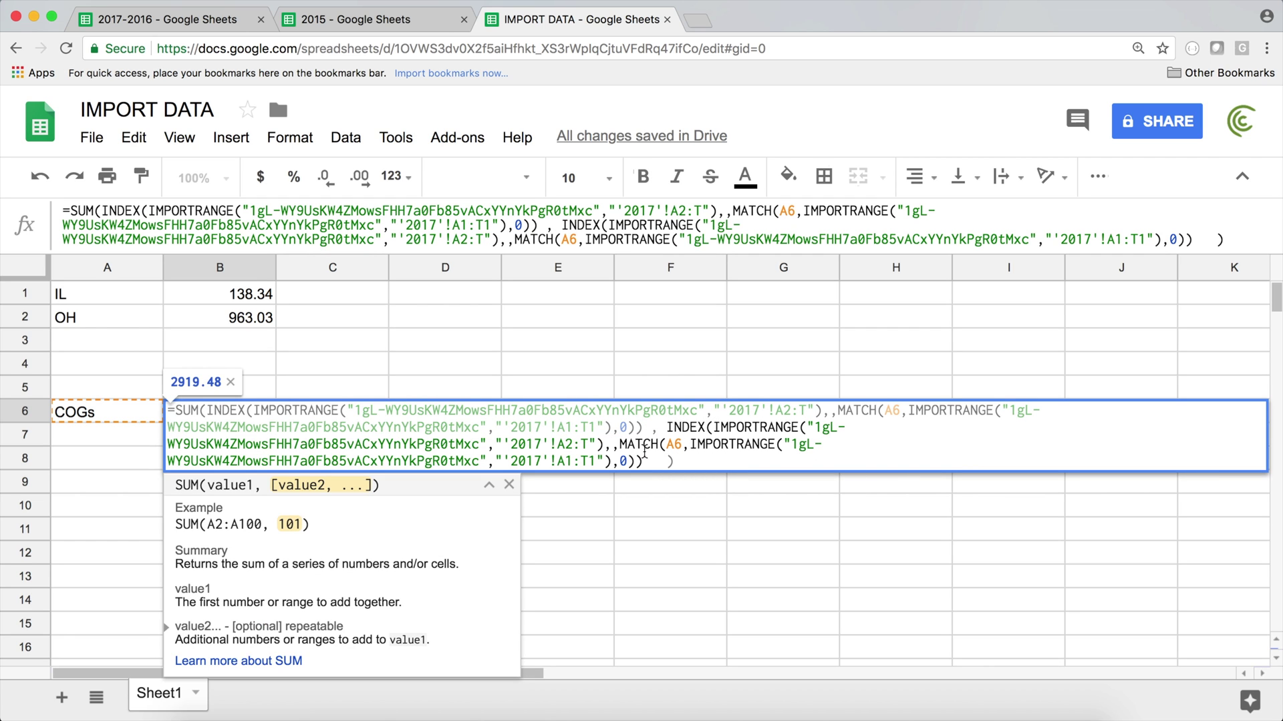
# Step: Change the sheet name to 2016 in both IMPORTRANGE ranges of B6's second INDEX expression and commit the formula
pyautogui.click(539, 446)
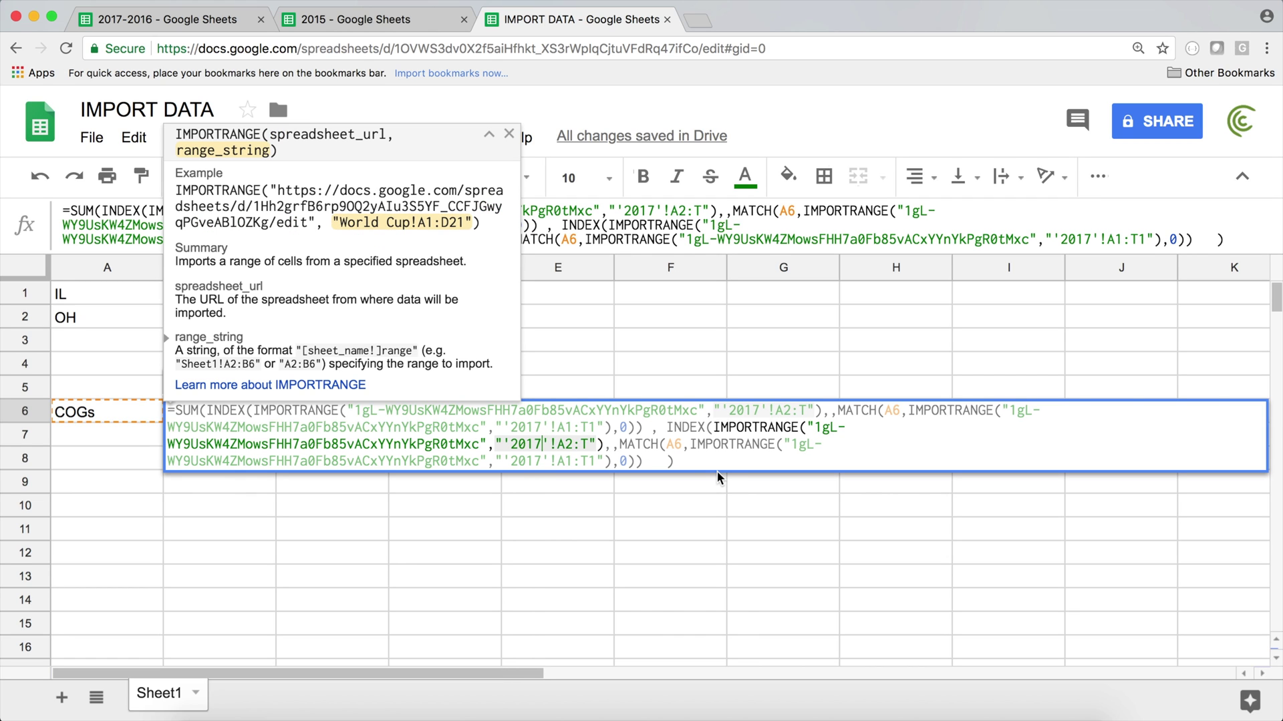
pyautogui.press('BackSpace')
pyautogui.write('6')
pyautogui.press('Down')
pyautogui.press('BackSpace')
pyautogui.write('6')
pyautogui.click(770, 466)
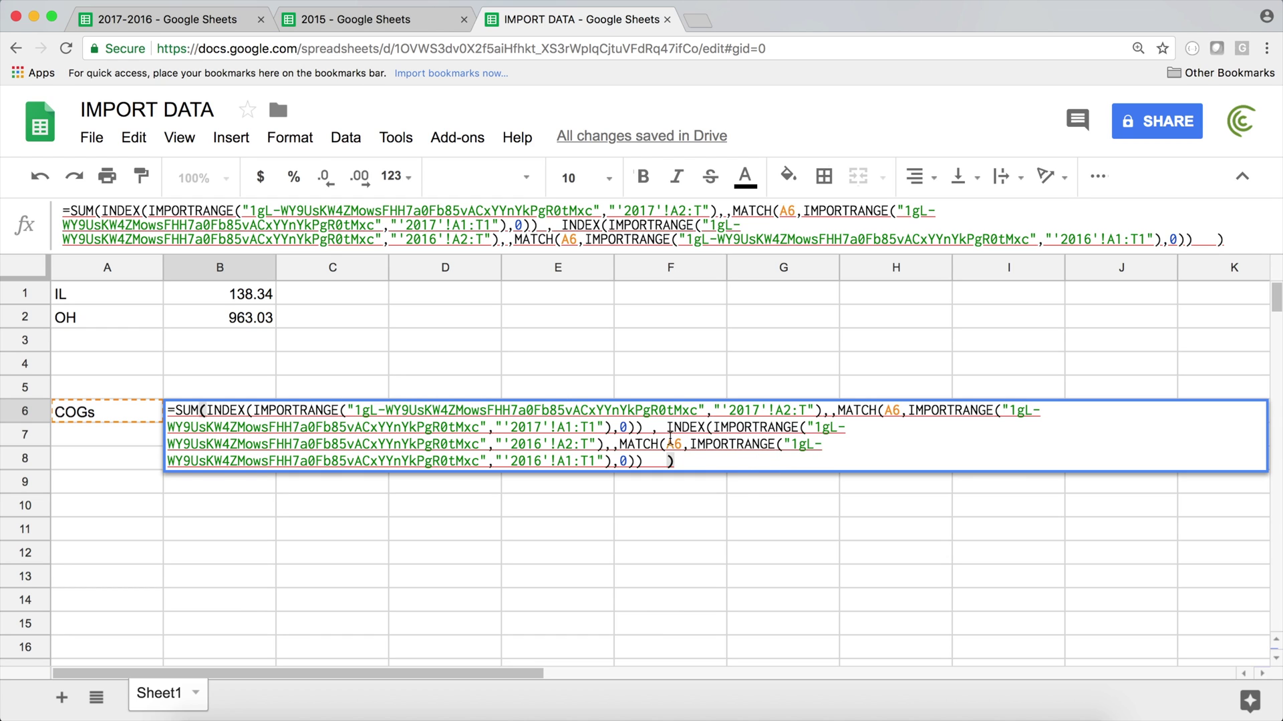
pyautogui.moveTo(626, 444); pyautogui.dragTo(595, 461)
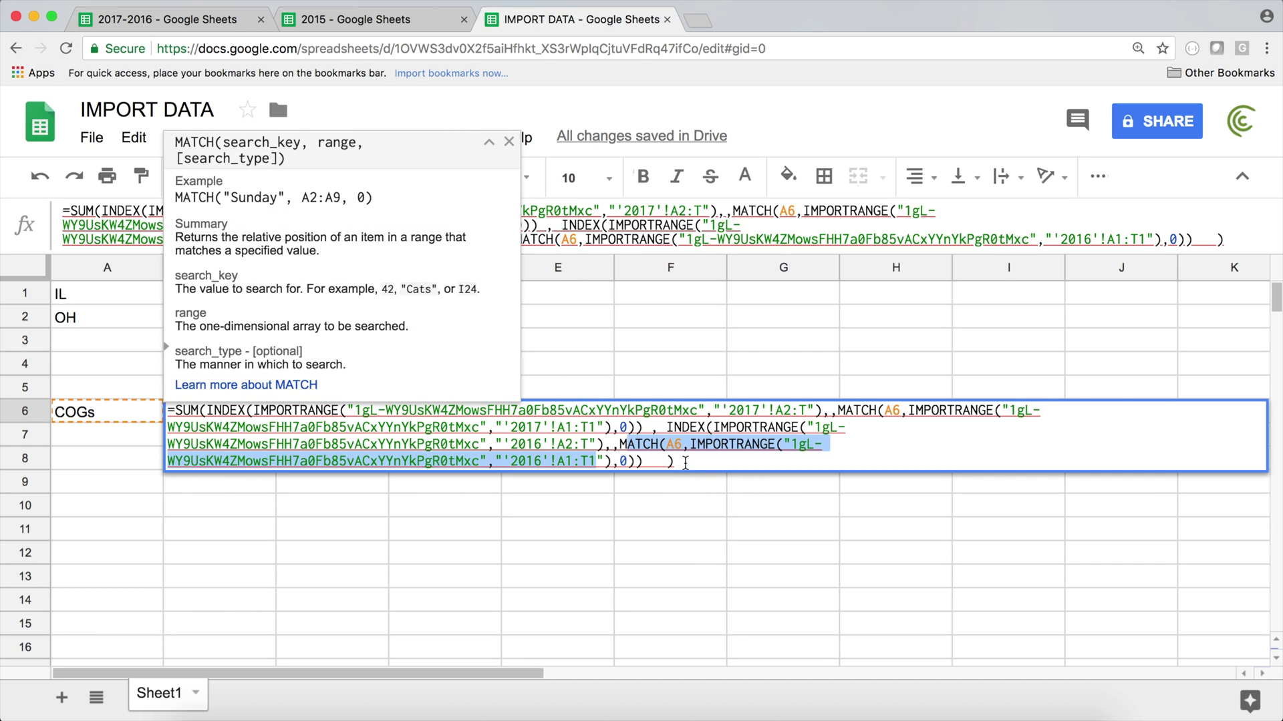
pyautogui.click(685, 462)
pyautogui.press('Return')
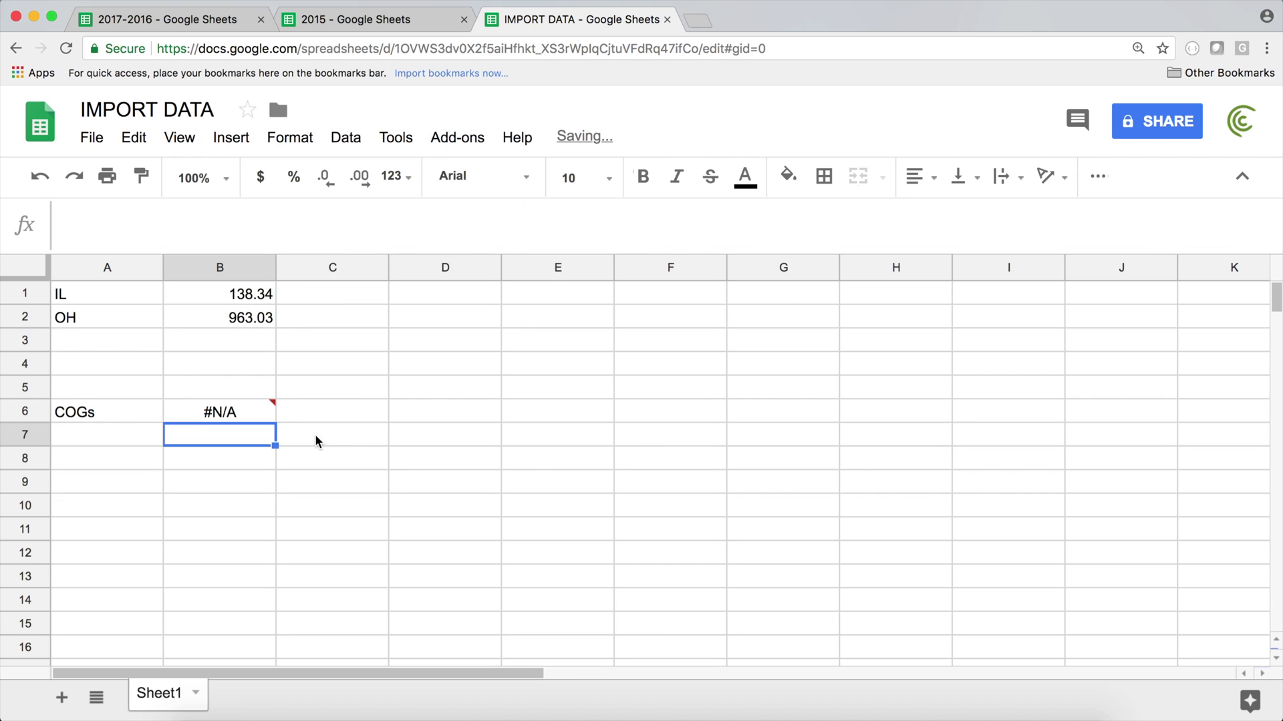
# Step: In the 2017-2016 spreadsheet, insert an empty column between Date and Sales_Rep on the 2017 sheet, compare the 2016 sheet, and return to IMPORT DATA
pyautogui.click(252, 415)
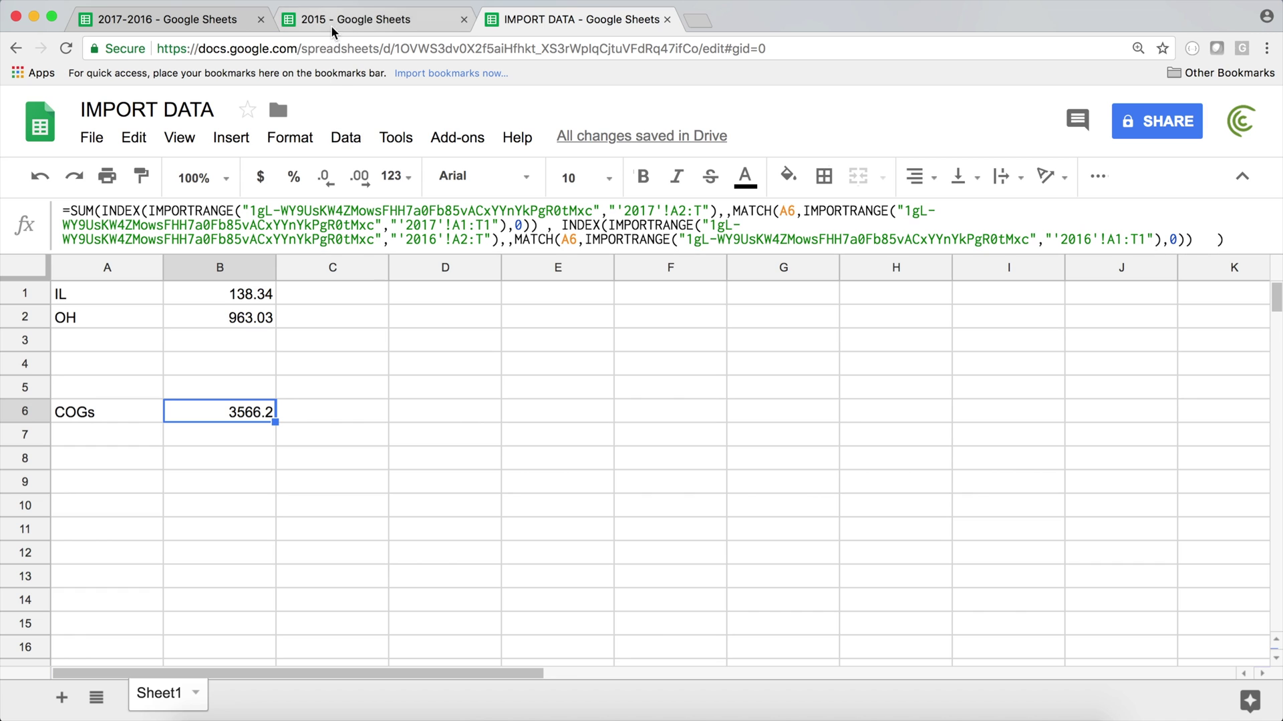
pyautogui.click(223, 23)
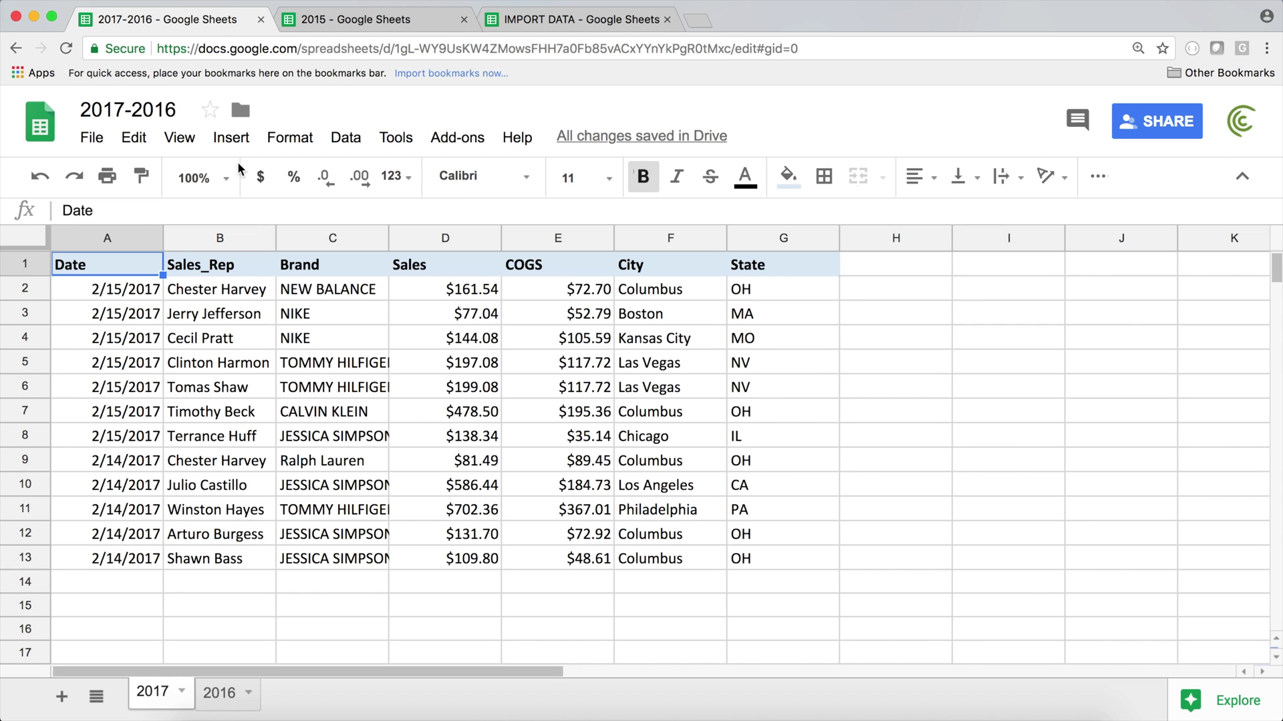
pyautogui.rightClick(207, 244)
pyautogui.click(274, 325)
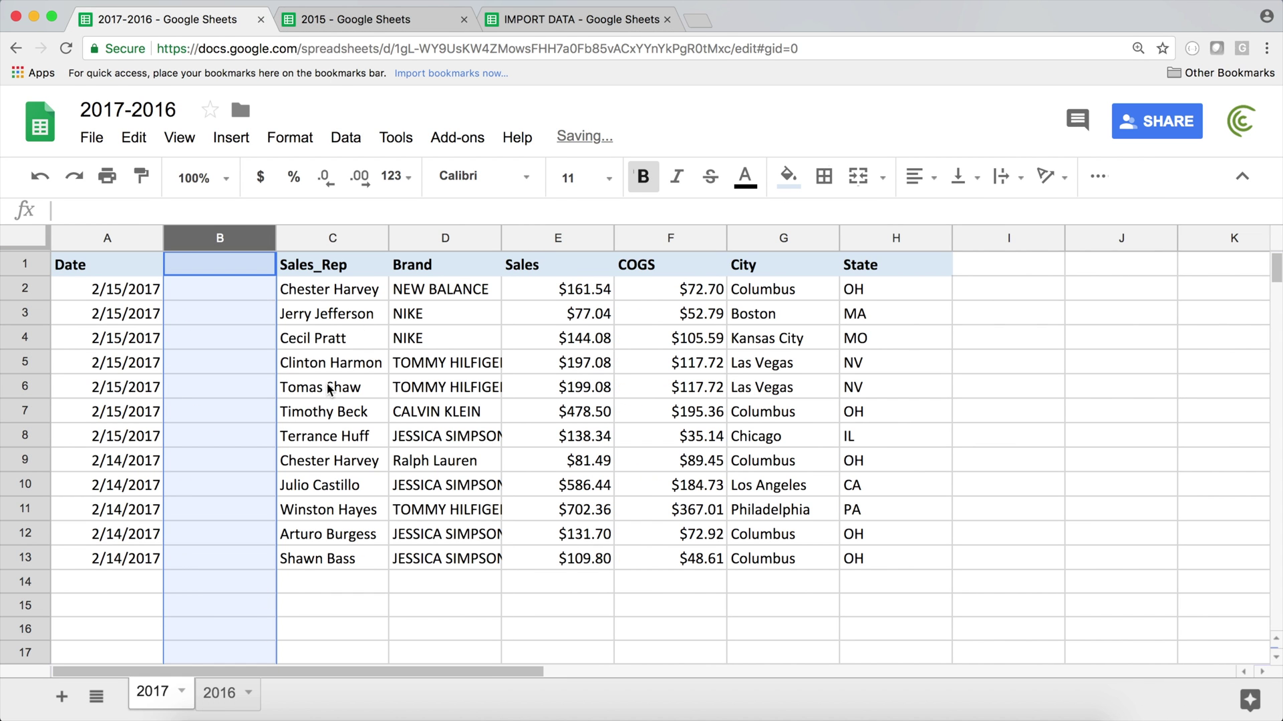
pyautogui.click(220, 693)
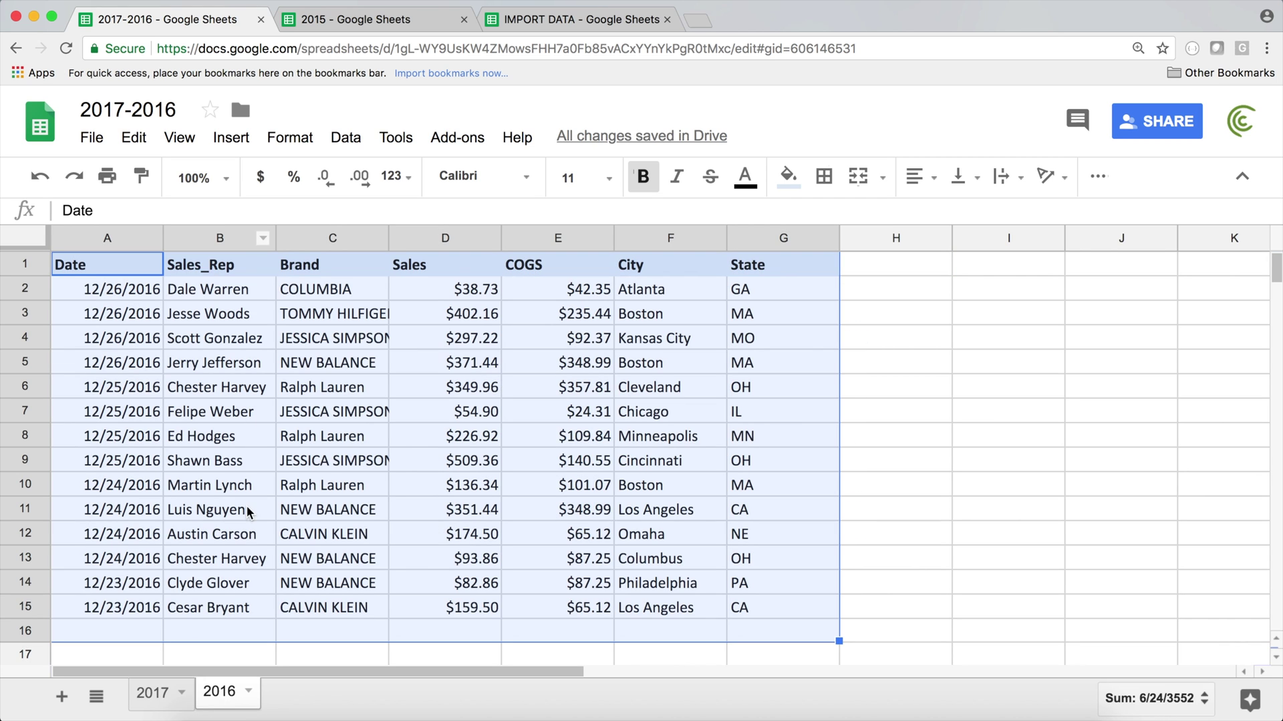
pyautogui.click(165, 693)
pyautogui.click(548, 20)
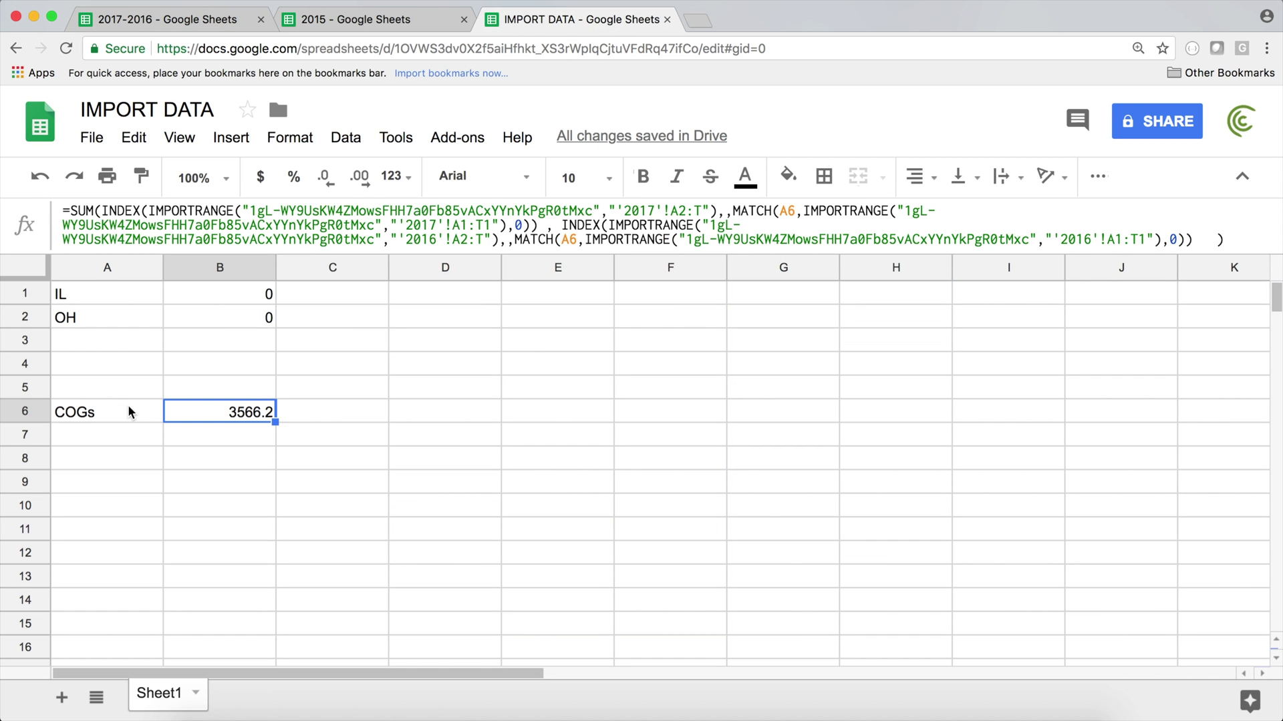
# Step: Enter Sales in A7 and fill B6's formula down to B7
pyautogui.click(128, 435)
pyautogui.write('les')
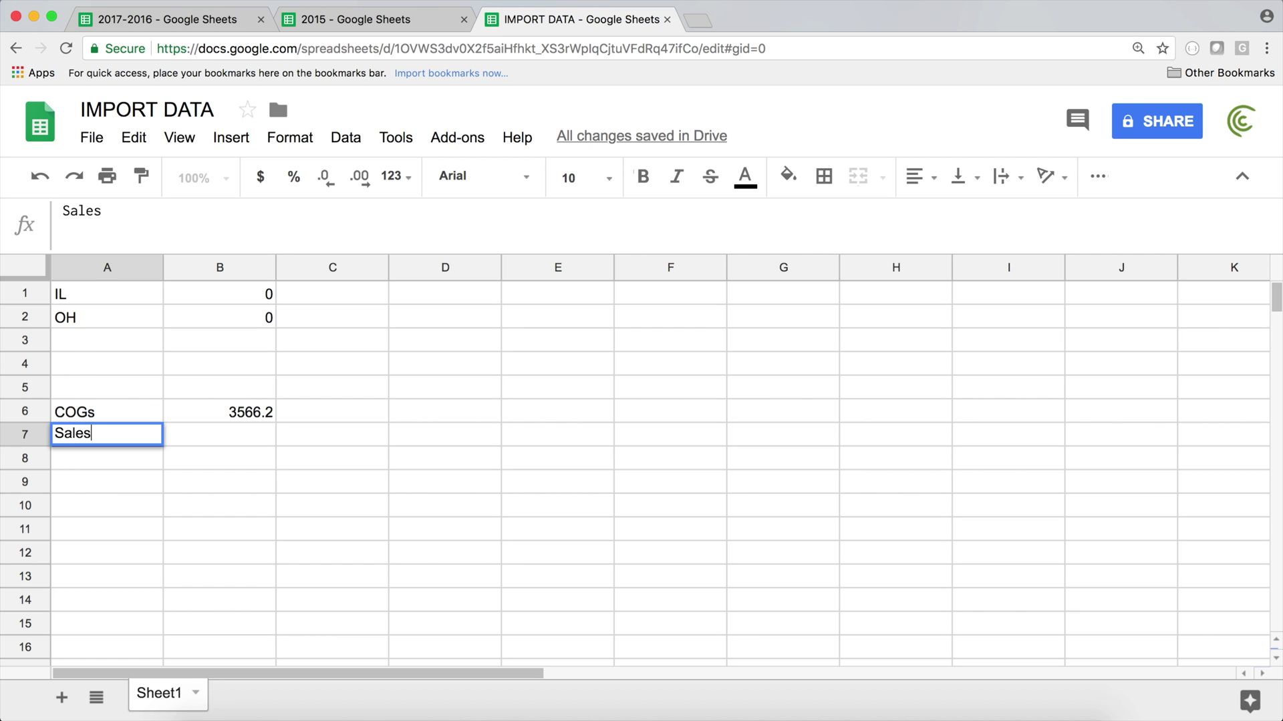
pyautogui.press('Return')
pyautogui.click(254, 410)
pyautogui.moveTo(274, 422); pyautogui.dragTo(247, 454)
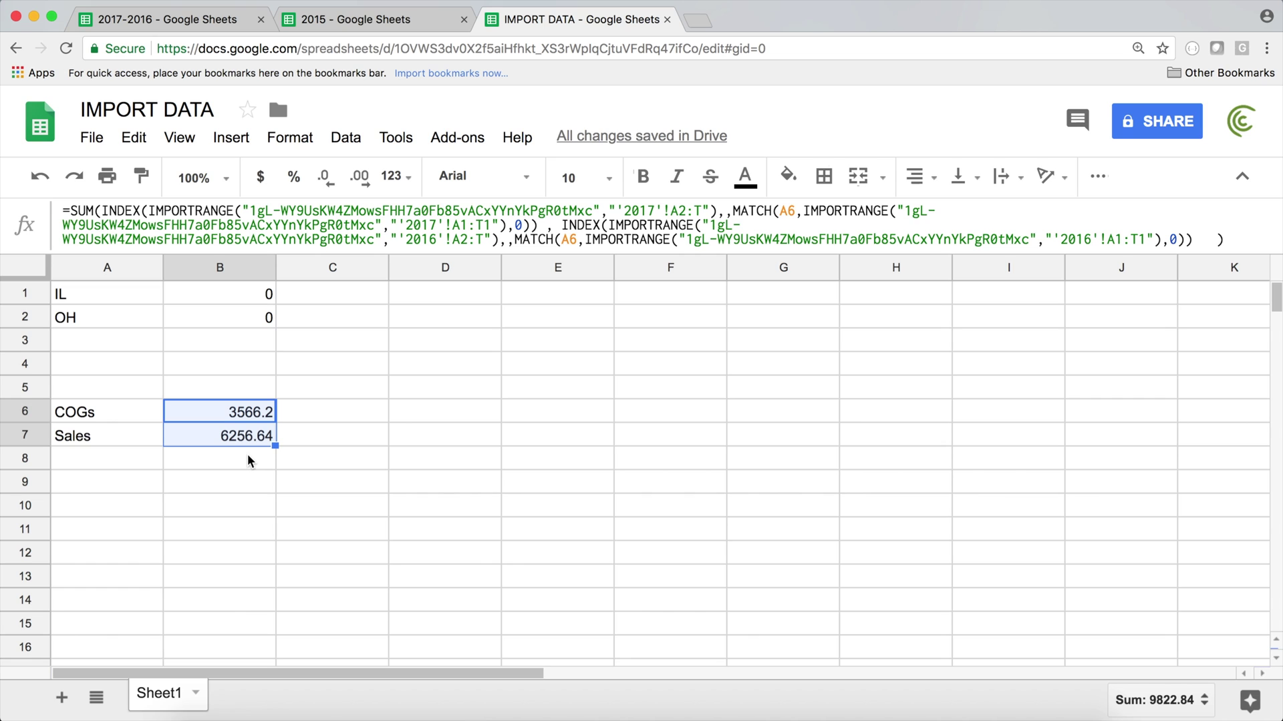
# Step: Open B6's formula and add spaces around the comma separating the two INDEX expressions
pyautogui.click(246, 409)
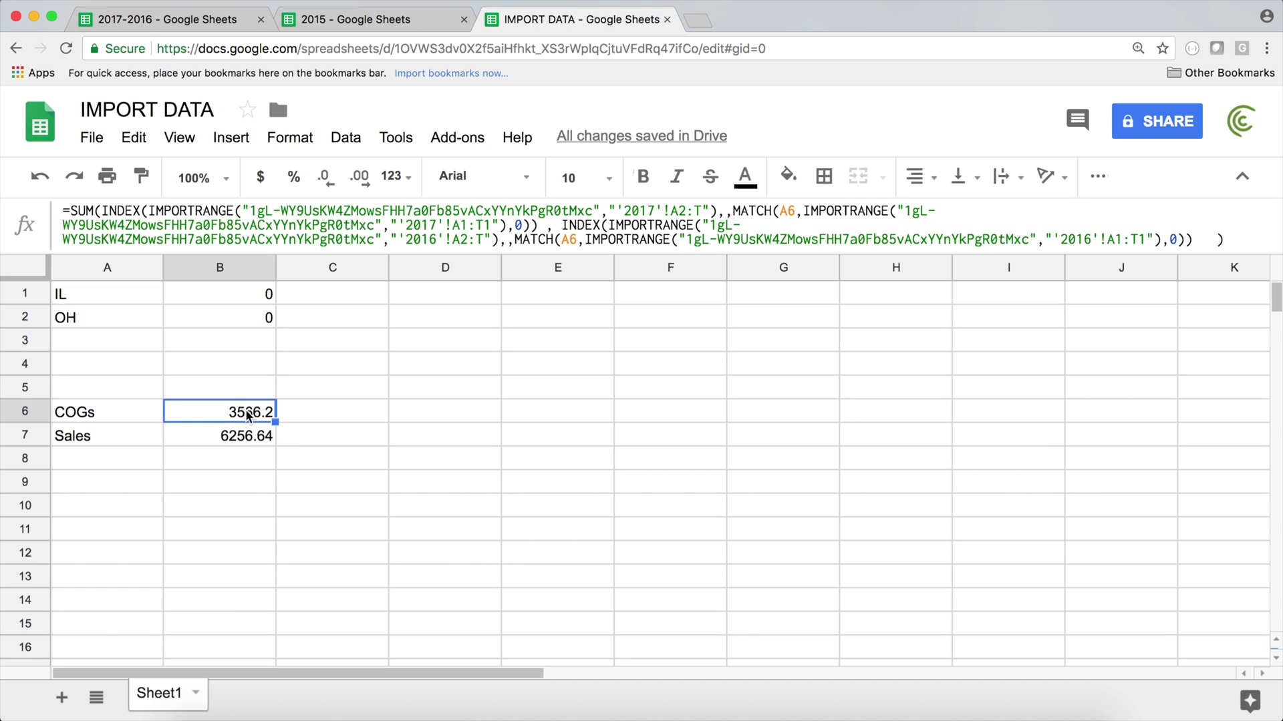
pyautogui.doubleClick(247, 410)
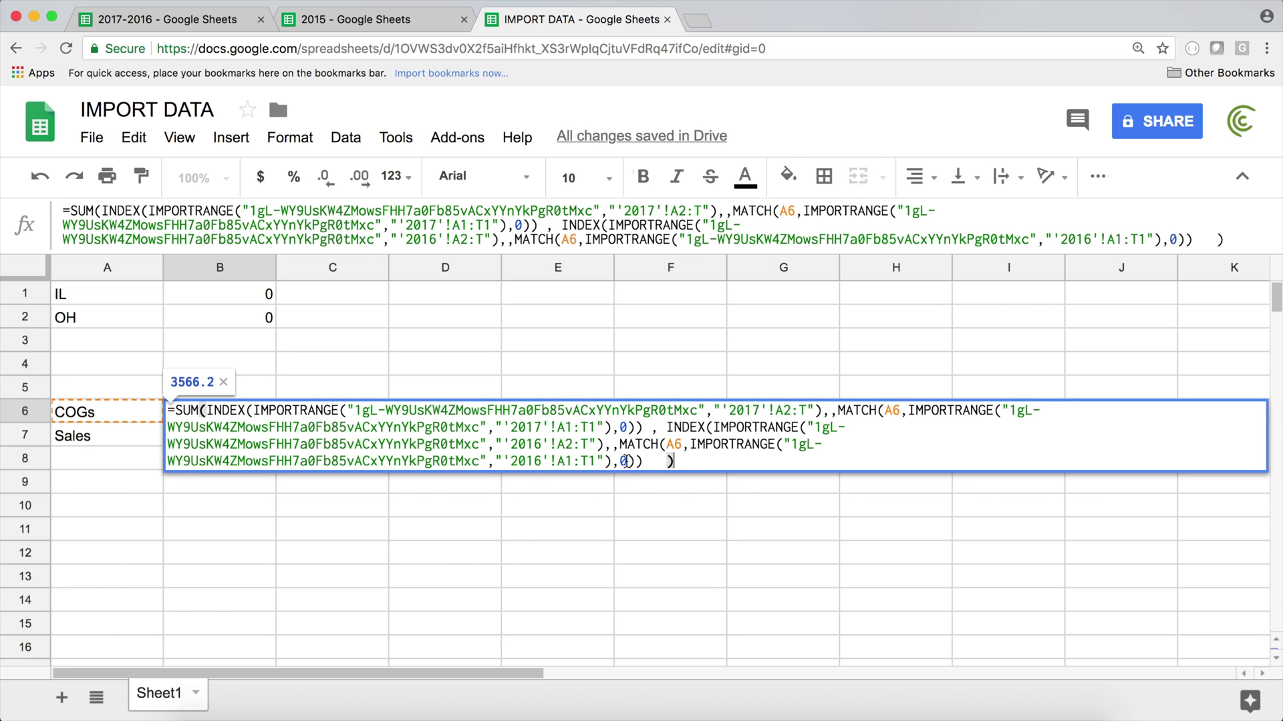
pyautogui.click(666, 462)
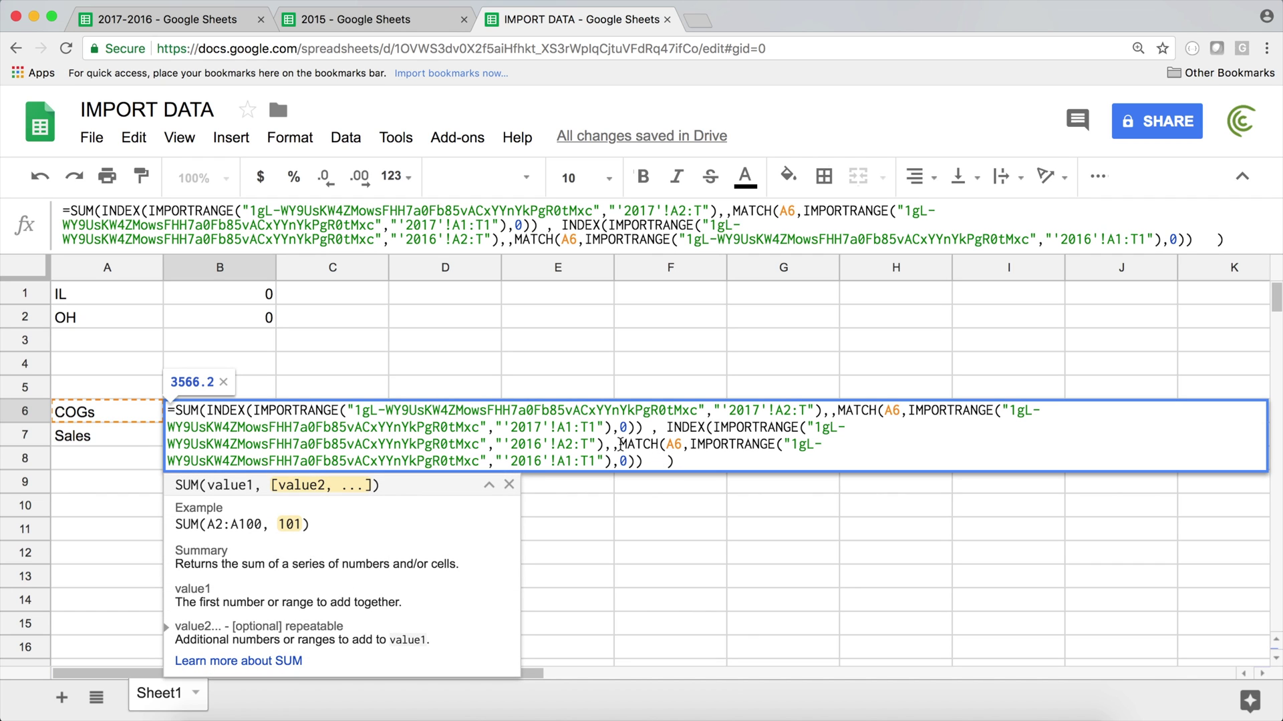
pyautogui.click(652, 429)
pyautogui.click(652, 429)
pyautogui.click(741, 426)
pyautogui.click(716, 427)
pyautogui.moveTo(676, 429); pyautogui.dragTo(652, 461)
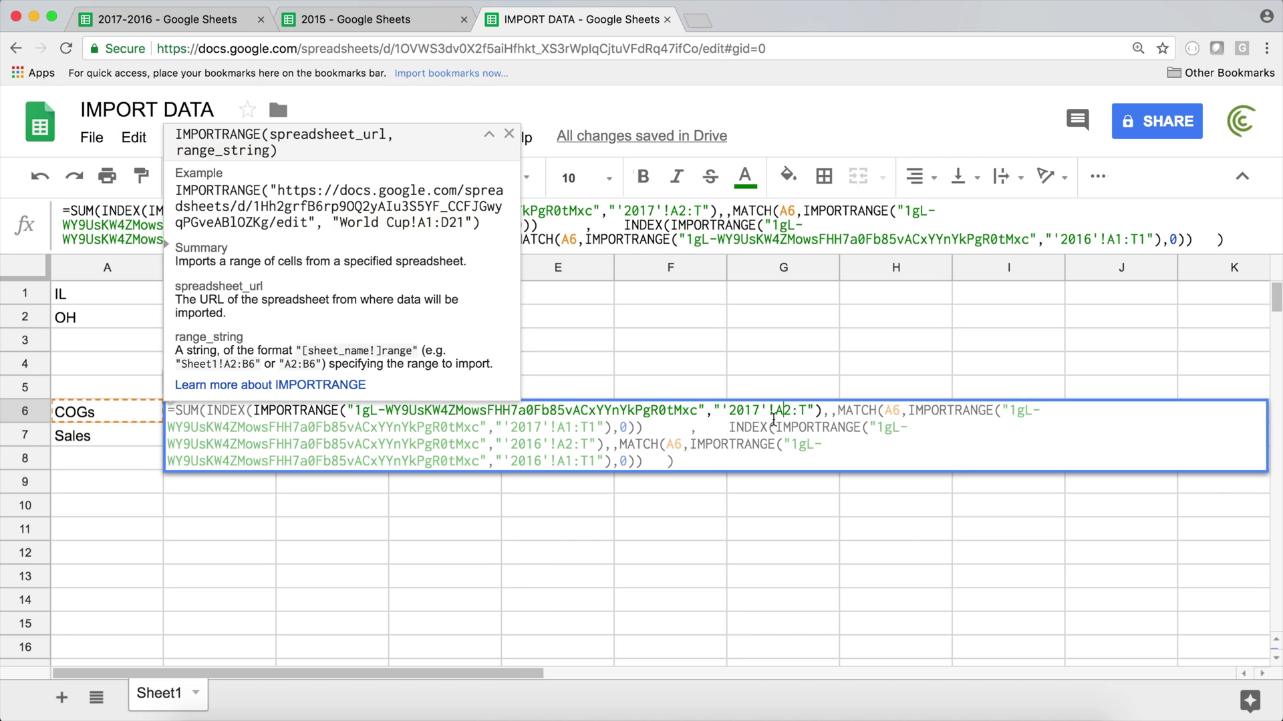
# Step: Delete the comma and the 2016 INDEX expression from B6's formula, then clear the copied formula from B7
pyautogui.moveTo(728, 429); pyautogui.dragTo(651, 462)
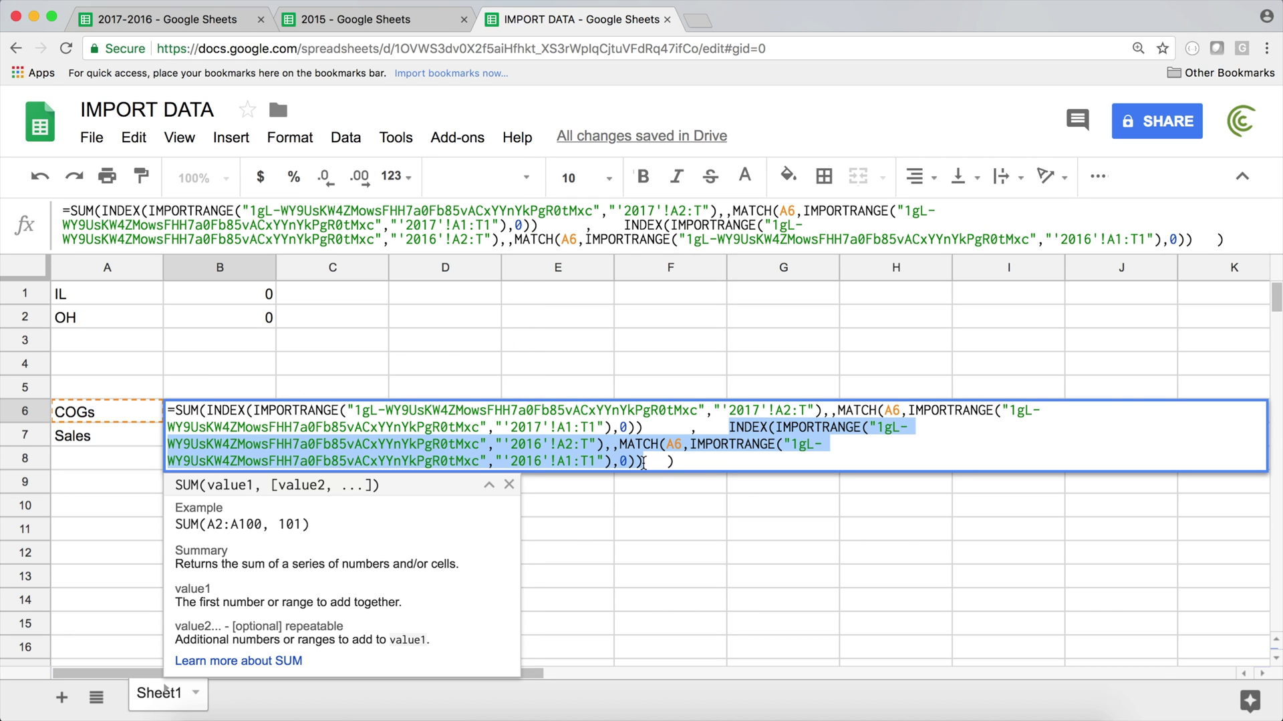
pyautogui.press('BackSpace')
pyautogui.press('BackSpace')
pyautogui.press('BackSpace')
pyautogui.press('BackSpace')
pyautogui.press('BackSpace')
pyautogui.press('BackSpace')
pyautogui.press('BackSpace')
pyautogui.press('BackSpace')
pyautogui.press('BackSpace')
pyautogui.press('BackSpace')
pyautogui.press('BackSpace')
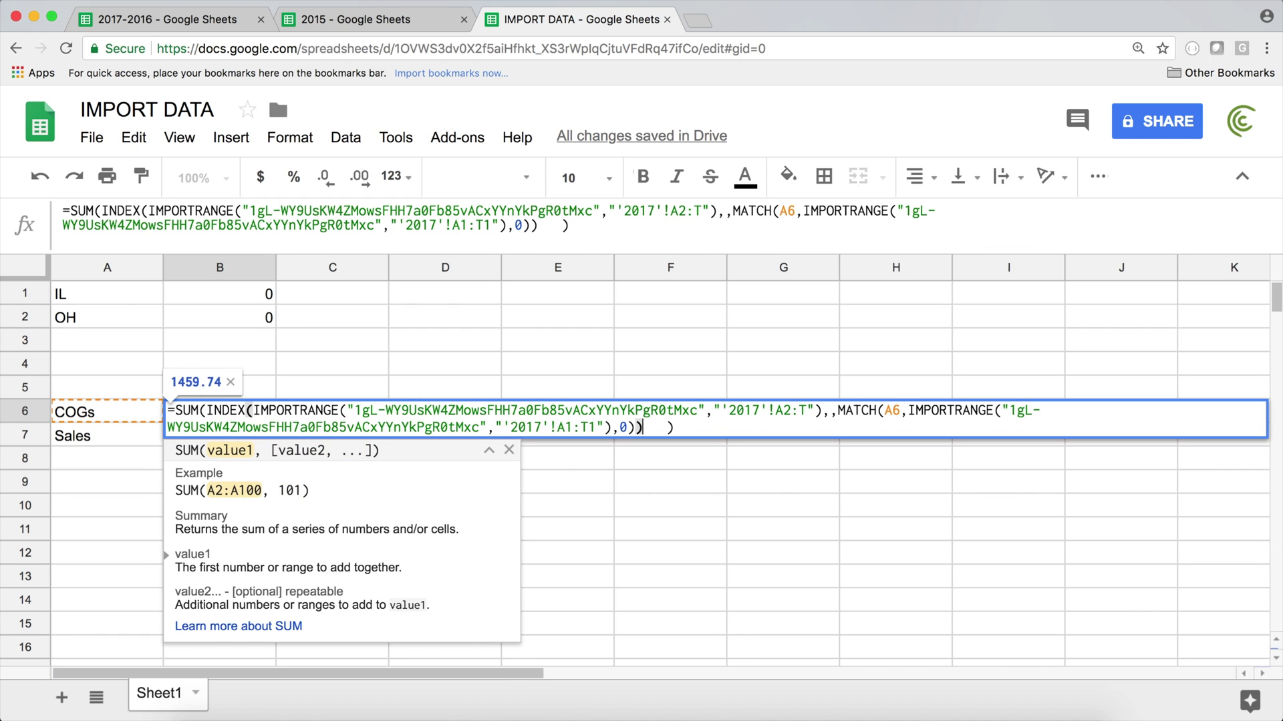
pyautogui.press('Return')
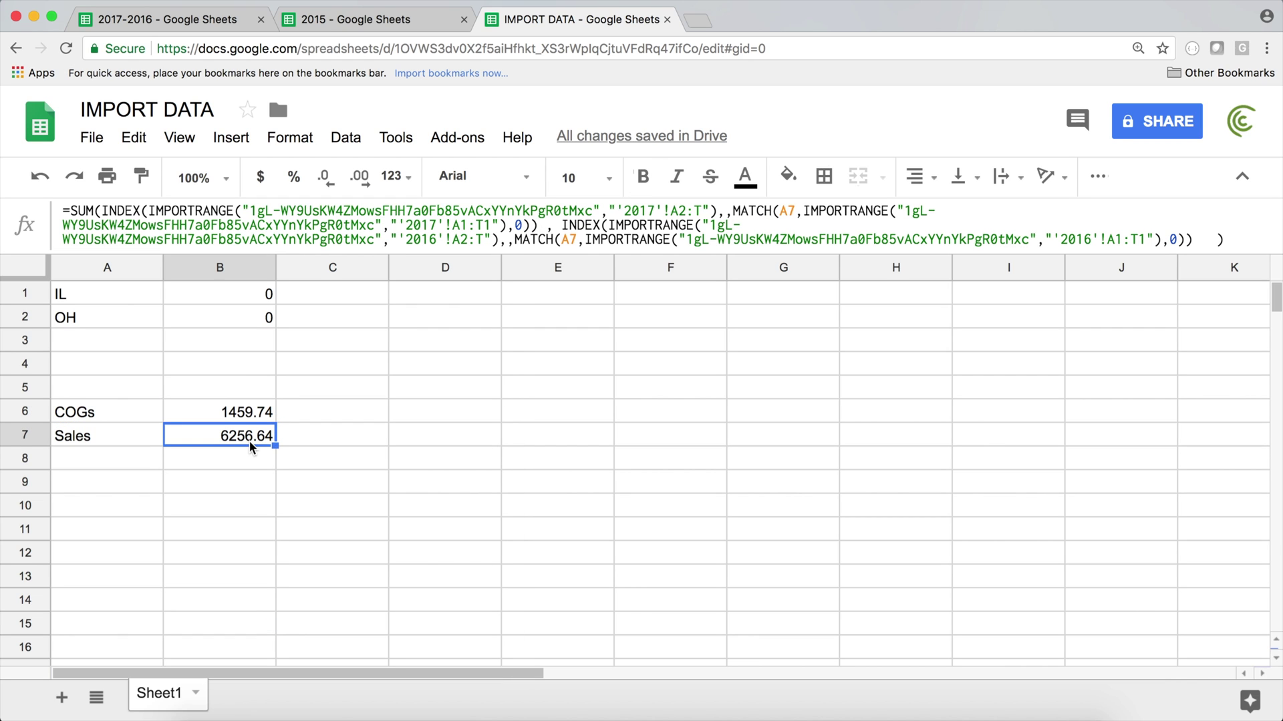
pyautogui.press('Delete')
# Step: Reopen B6's formula and add spaces inside SUM's parentheses on both sides of the INDEX expression
pyautogui.press('Up')
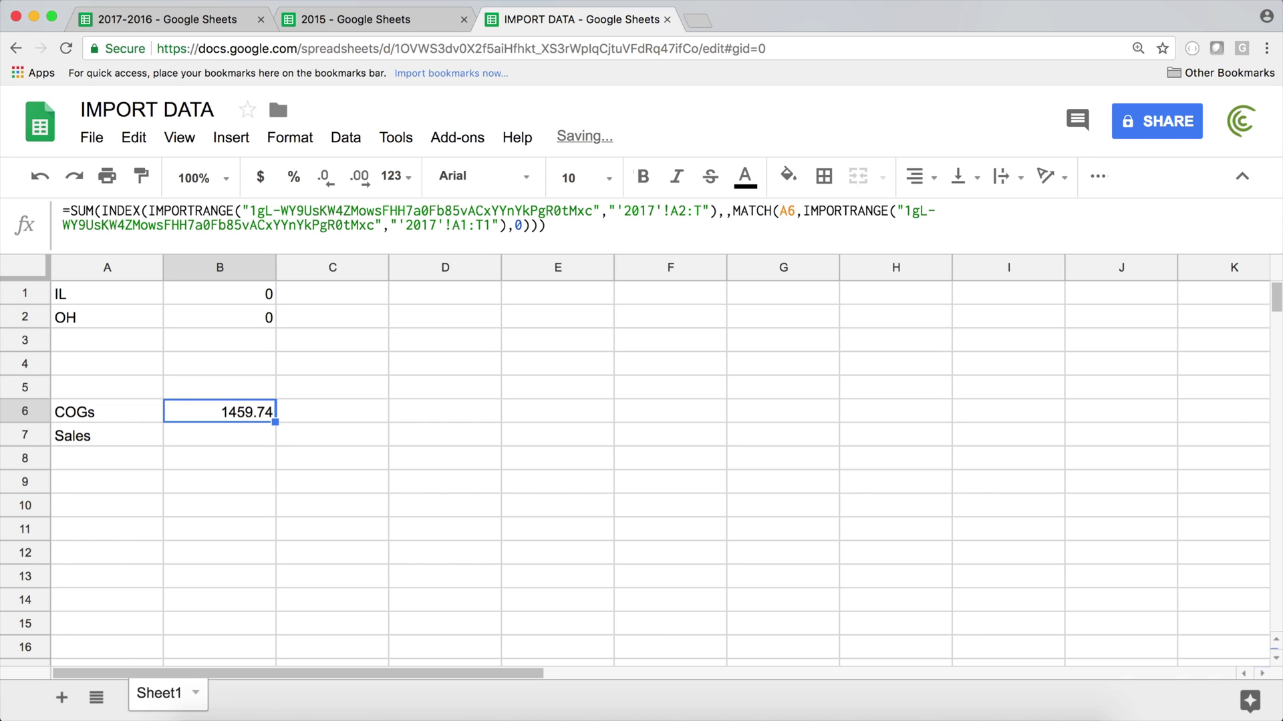
pyautogui.doubleClick(254, 417)
pyautogui.click(640, 428)
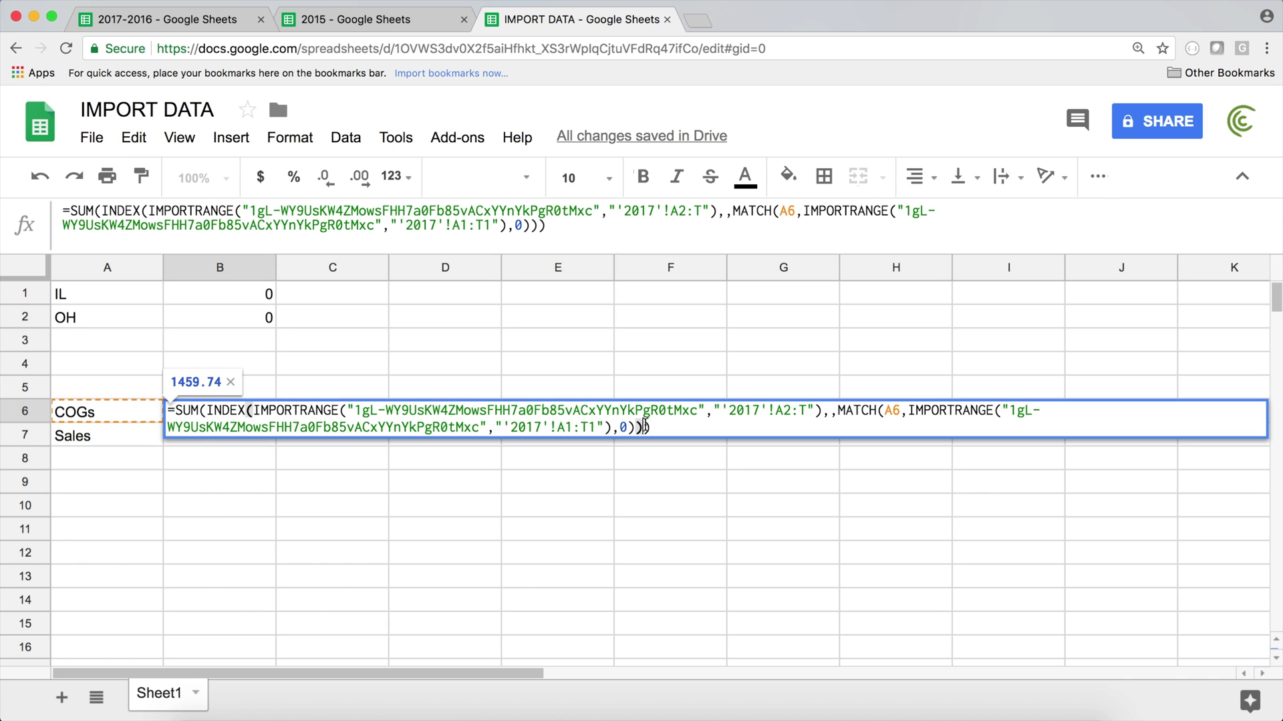
pyautogui.click(207, 410)
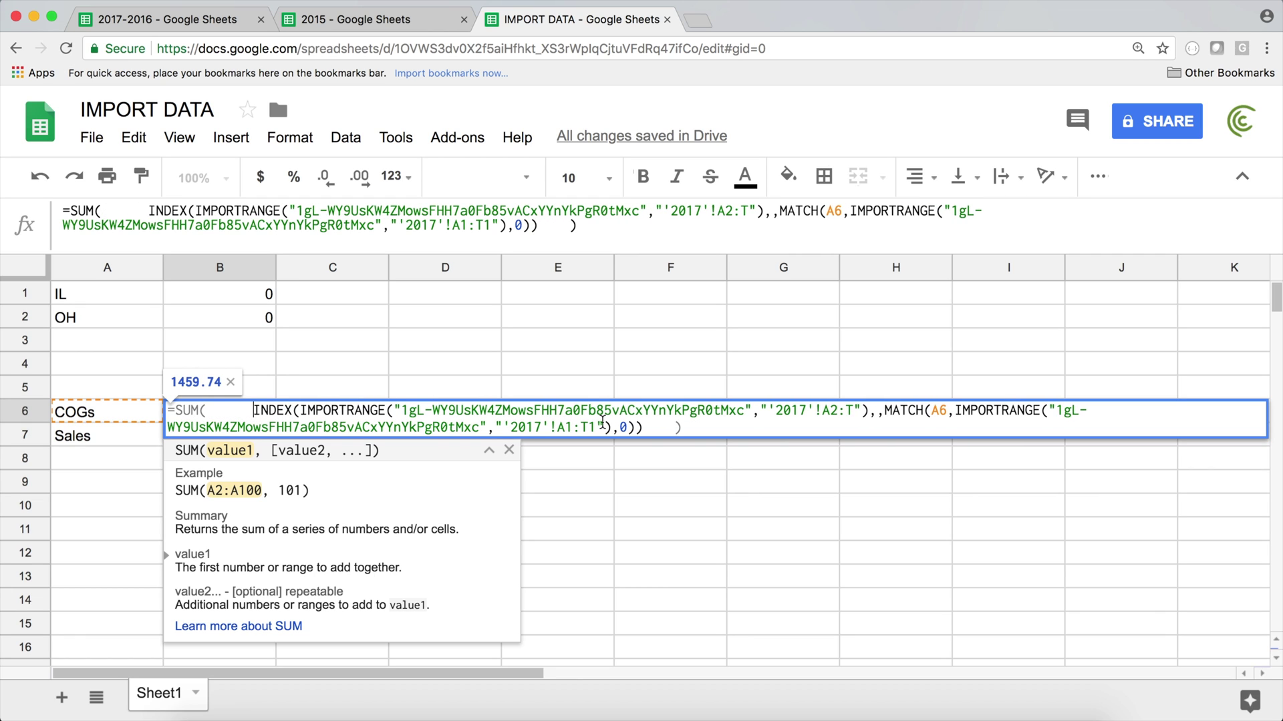
# Step: Copy B6's whole INDEX expression and insert an opening curly brace before it inside SUM
pyautogui.click(640, 428)
pyautogui.moveTo(642, 427); pyautogui.dragTo(238, 411)
pyautogui.hotkey('ctrl', 'c')
pyautogui.click(239, 410)
pyautogui.write('{')
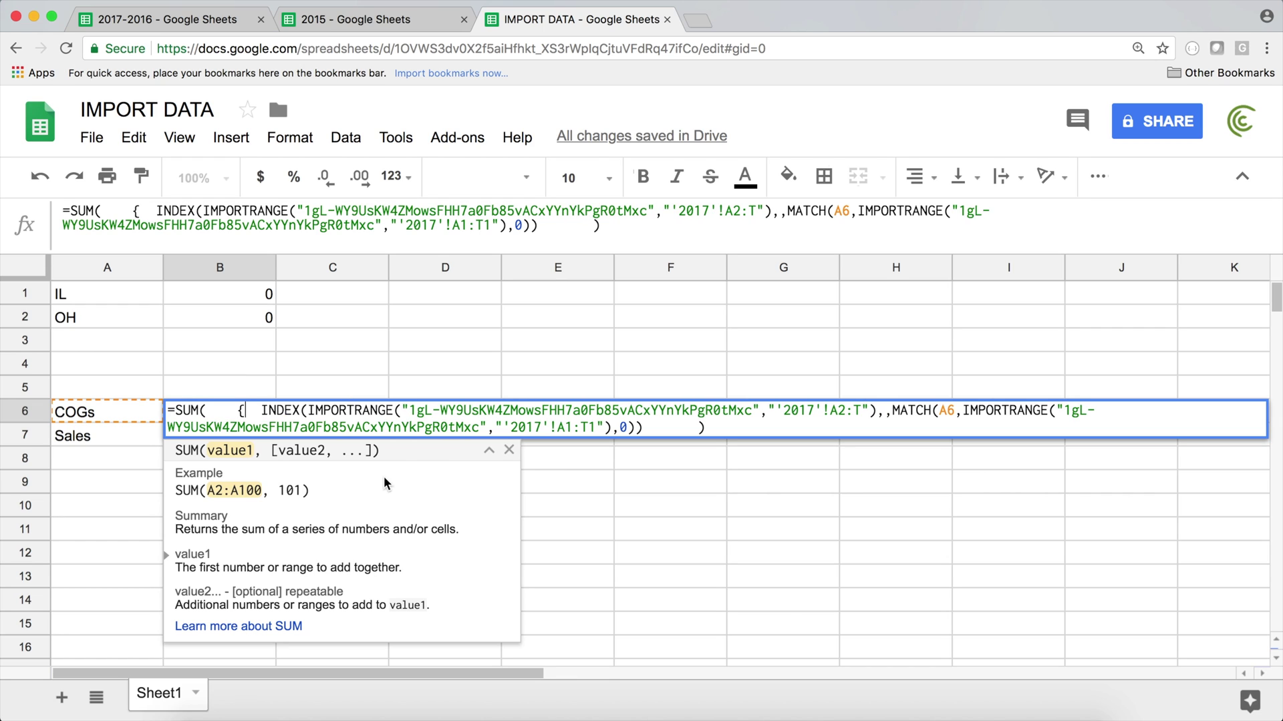
# Step: After the INDEX expression, add a semicolon, paste the copied INDEX expression and close the array with a curly brace
pyautogui.click(648, 422)
pyautogui.write(';')
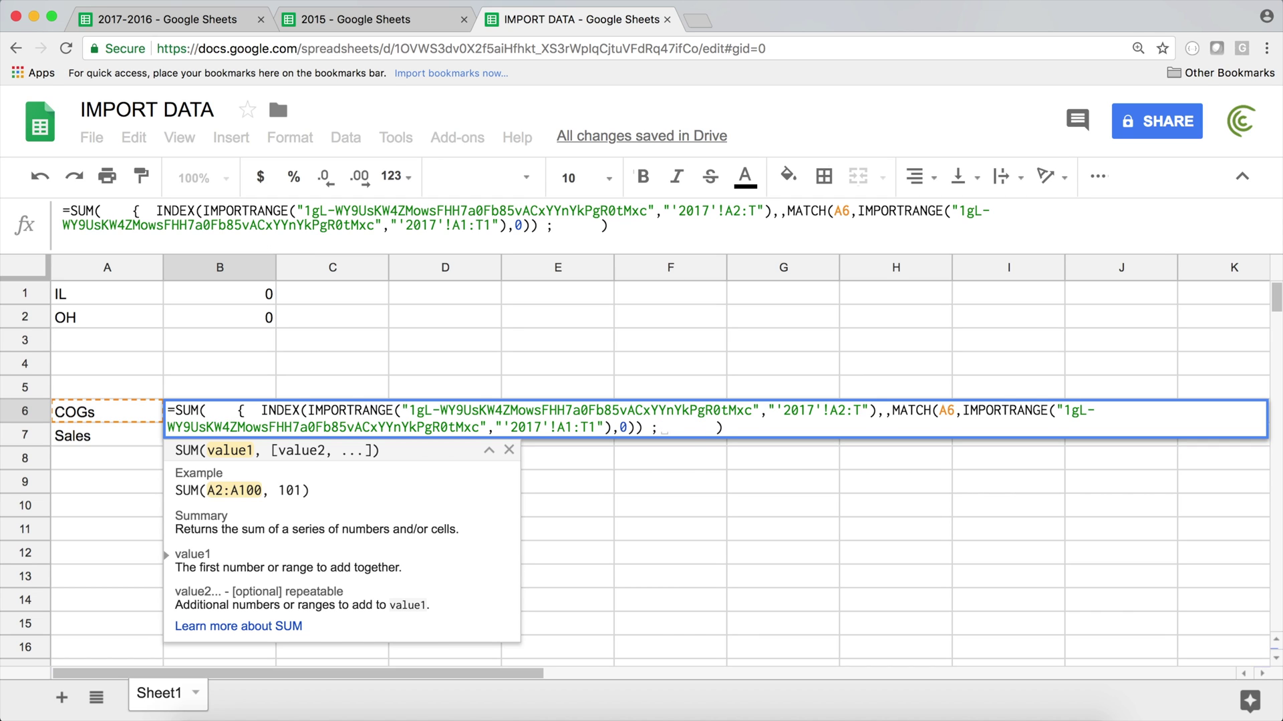
pyautogui.hotkey('ctrl', 'v')
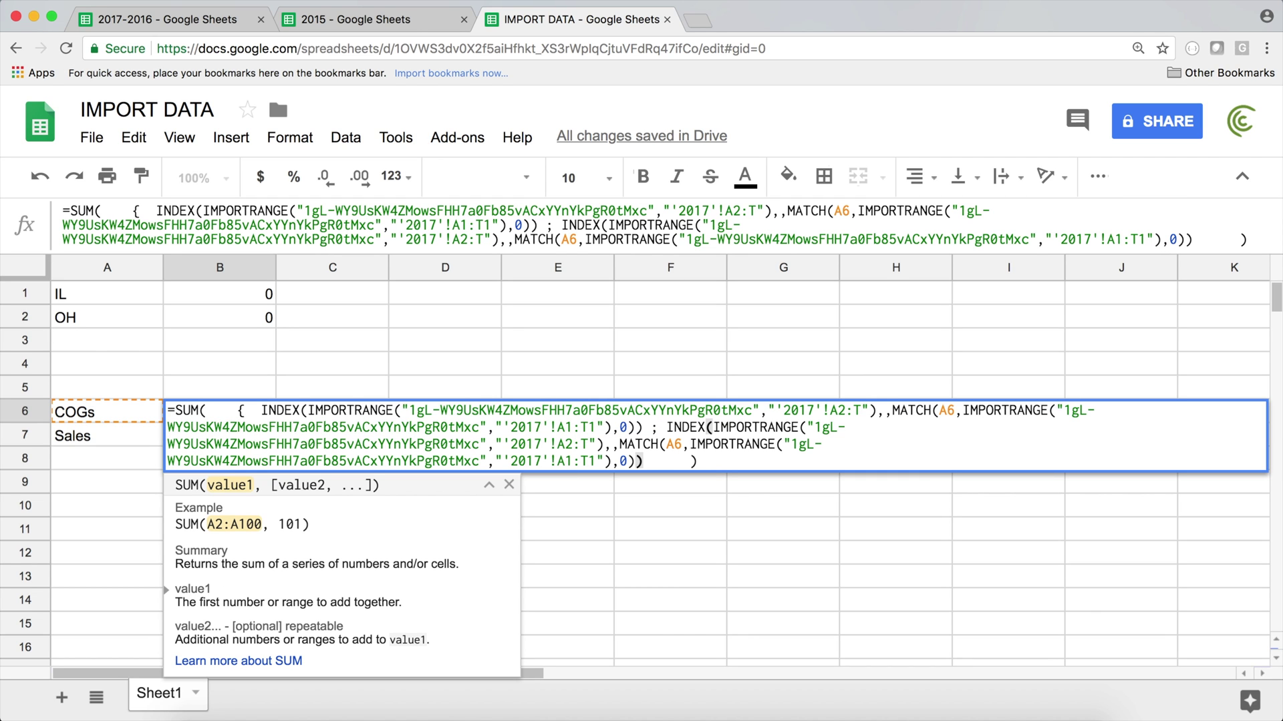
pyautogui.write('}')
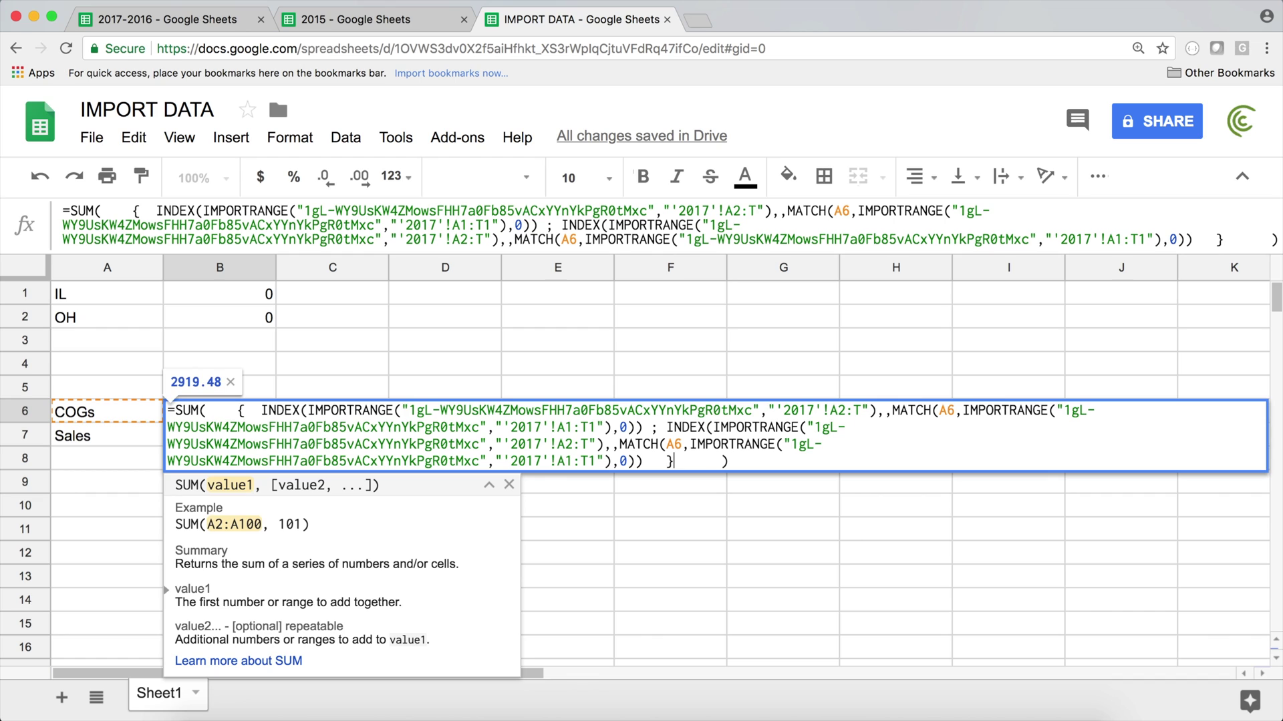
pyautogui.doubleClick(672, 465)
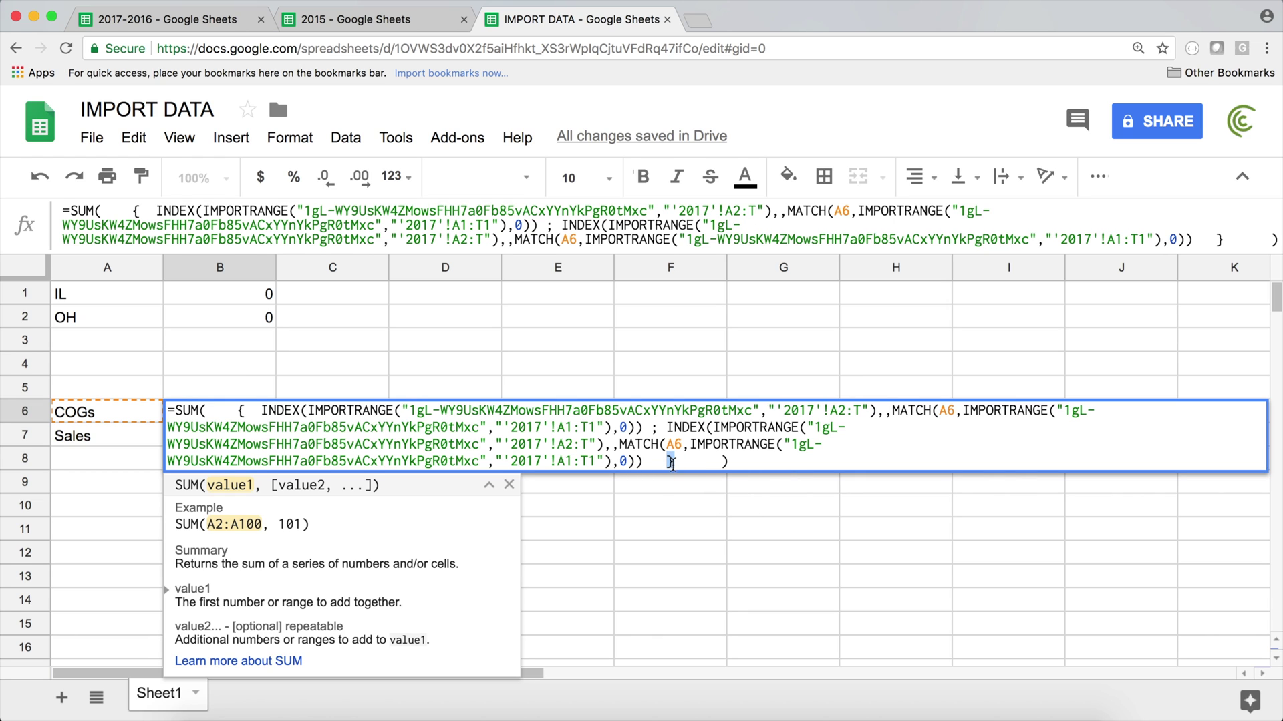
# Step: Change the sheet name to 2016 in both IMPORTRANGE ranges of the array's second INDEX expression
pyautogui.click(666, 428)
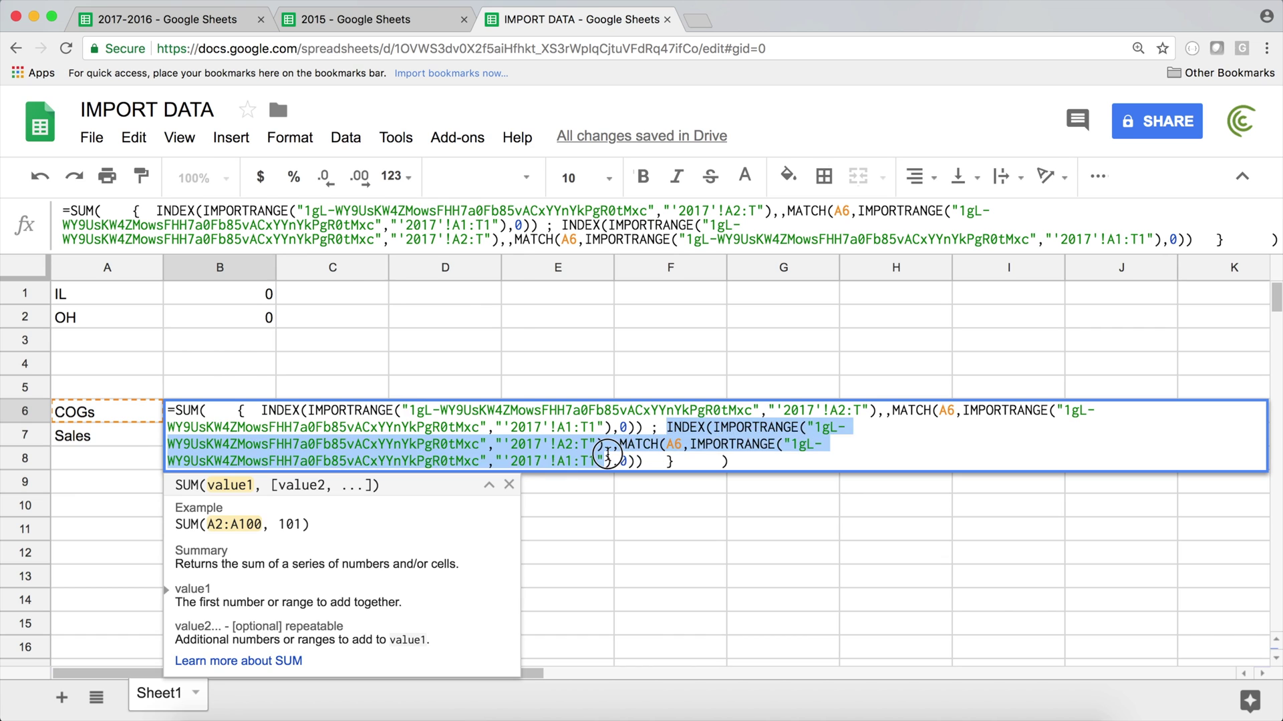
pyautogui.click(792, 427)
pyautogui.click(542, 446)
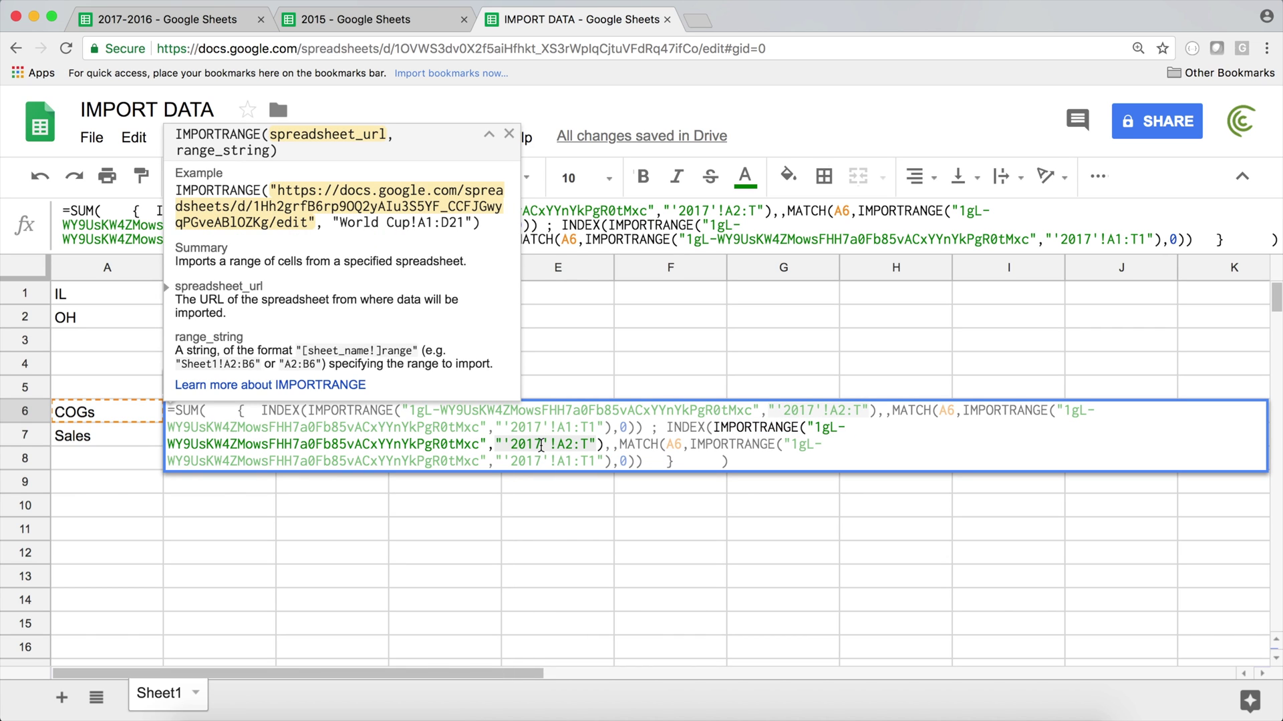
pyautogui.press('BackSpace')
pyautogui.write('6')
pyautogui.click(543, 459)
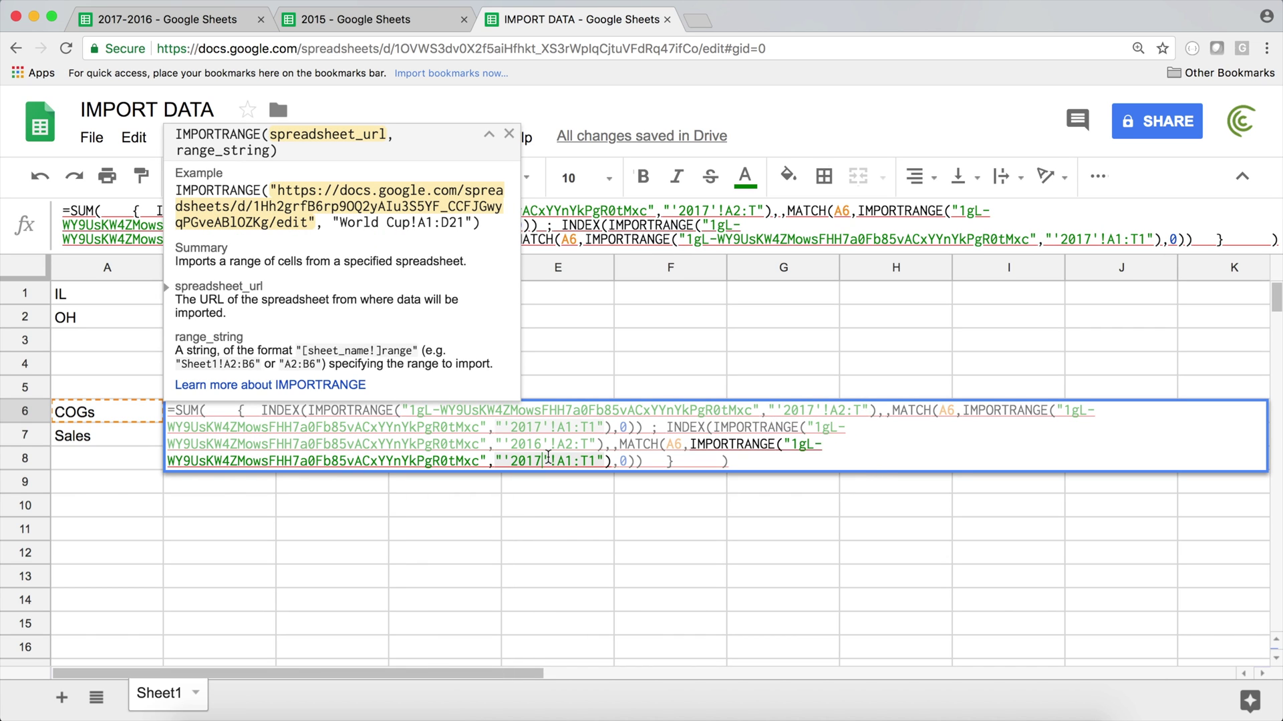
pyautogui.press('BackSpace')
pyautogui.write('6')
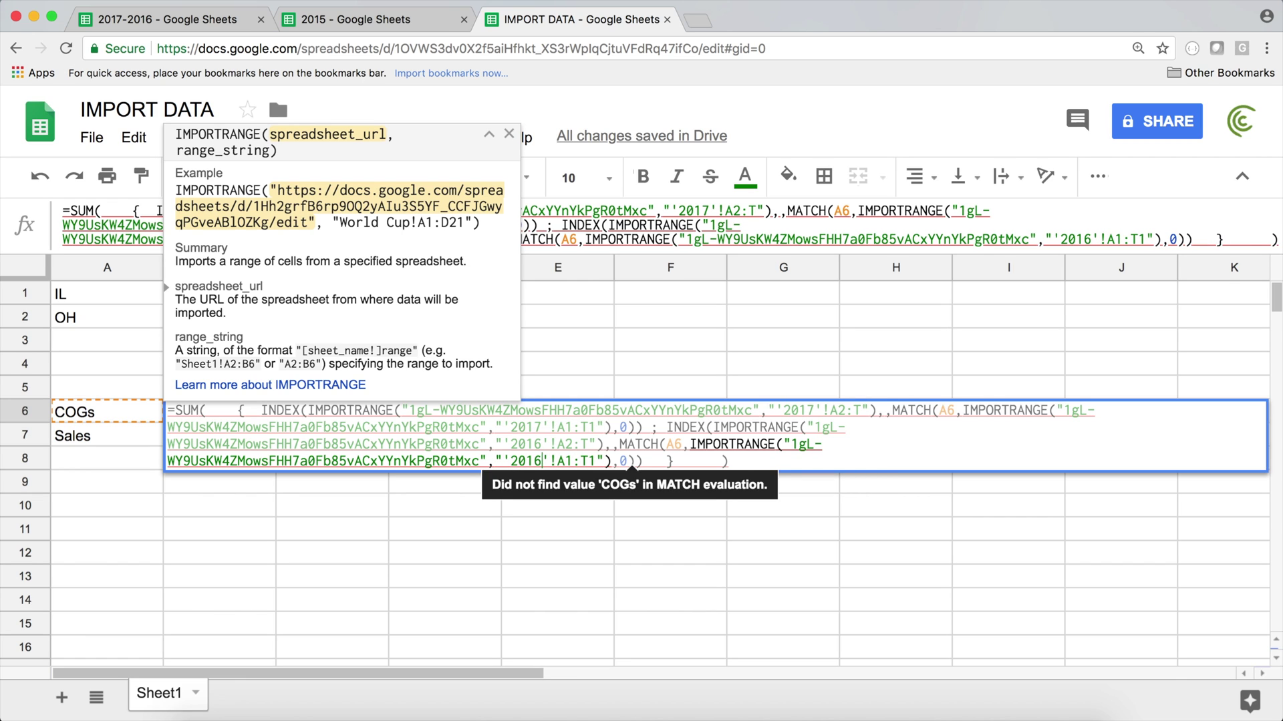
# Step: Confirm the COGs array formula in B6 and fill it down to the Sales row in B7
pyautogui.press('Return')
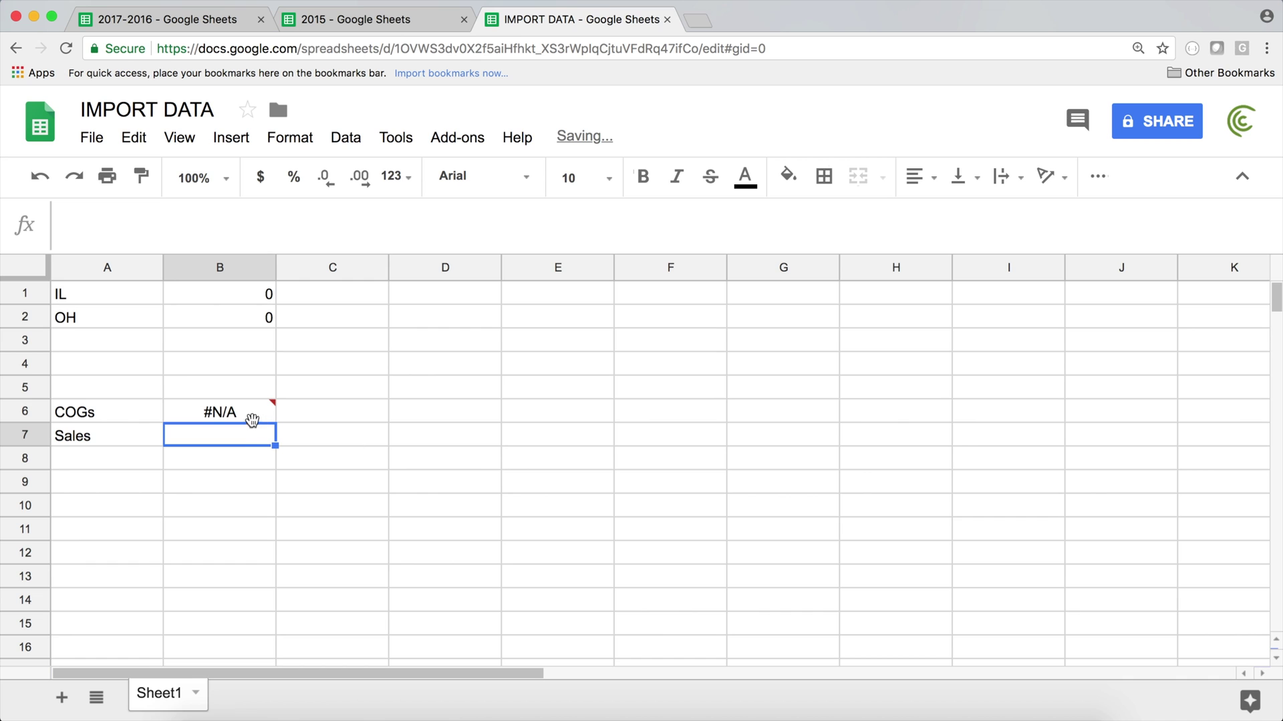
pyautogui.click(247, 413)
pyautogui.moveTo(275, 423); pyautogui.dragTo(278, 434)
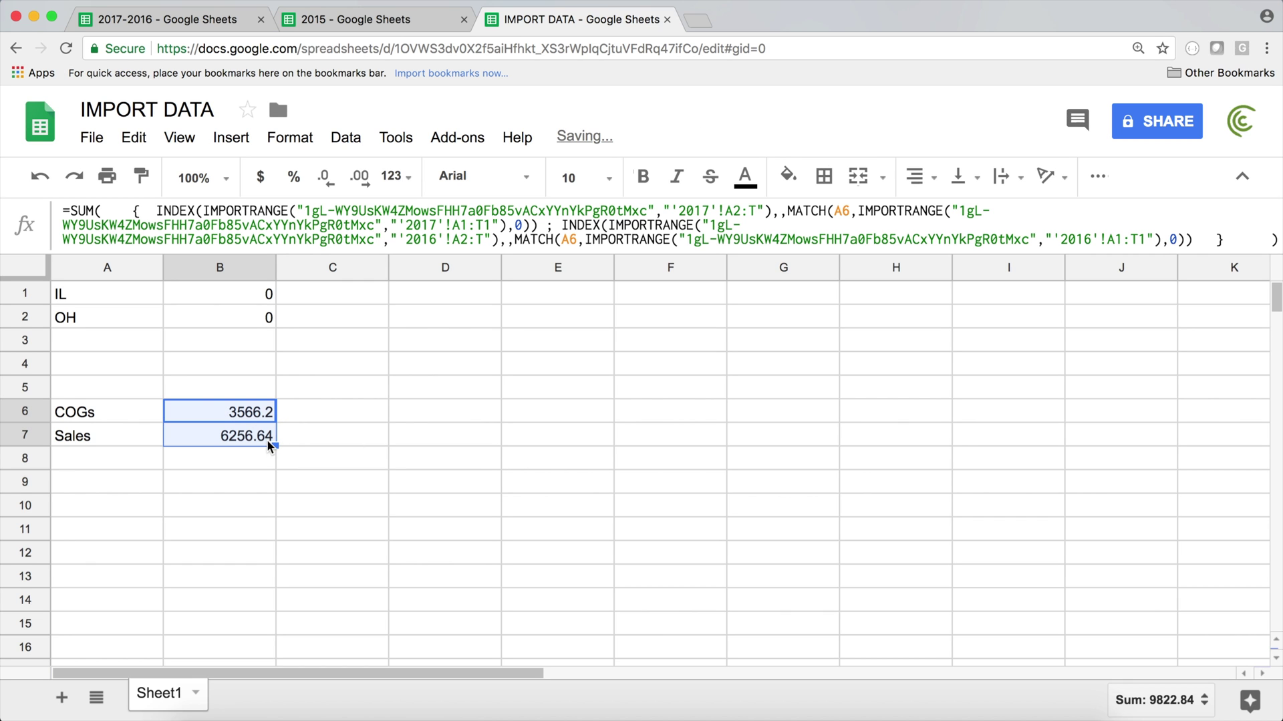
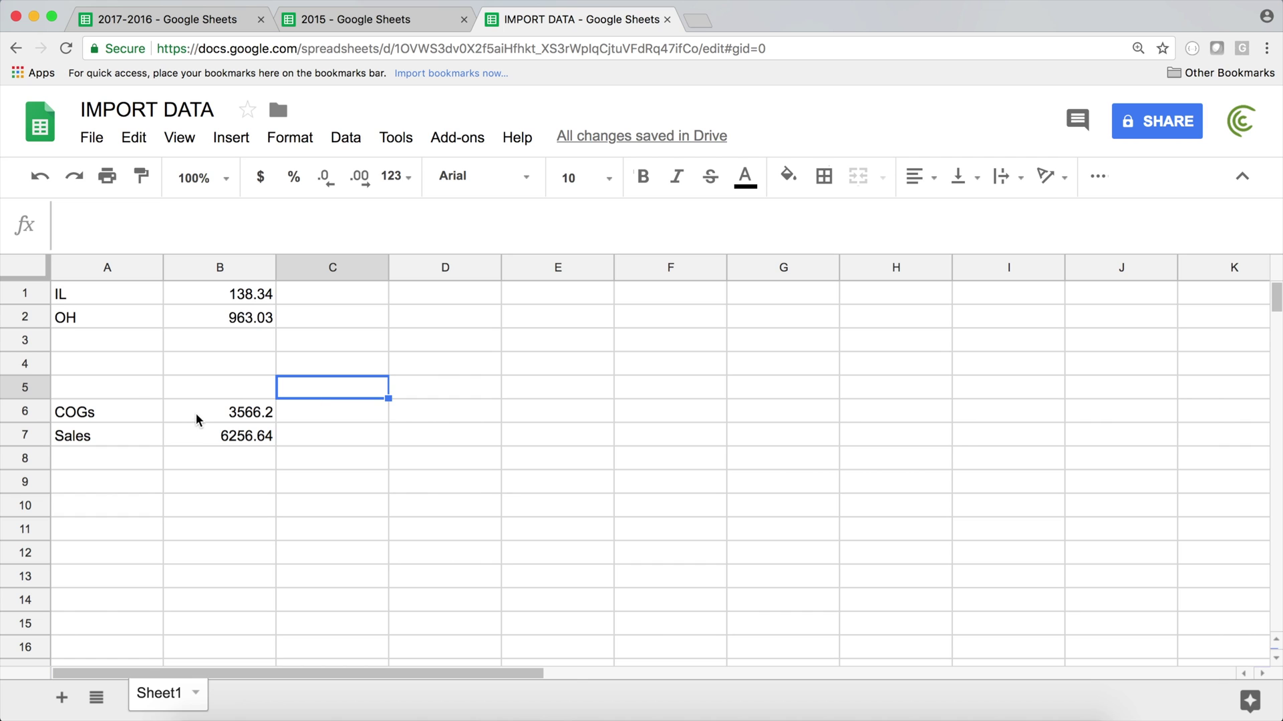
# Step: Examine the data tables in the 2017-2016 and 2015 spreadsheets, comparing their column layout
pyautogui.click(201, 20)
pyautogui.moveTo(128, 268); pyautogui.dragTo(744, 573)
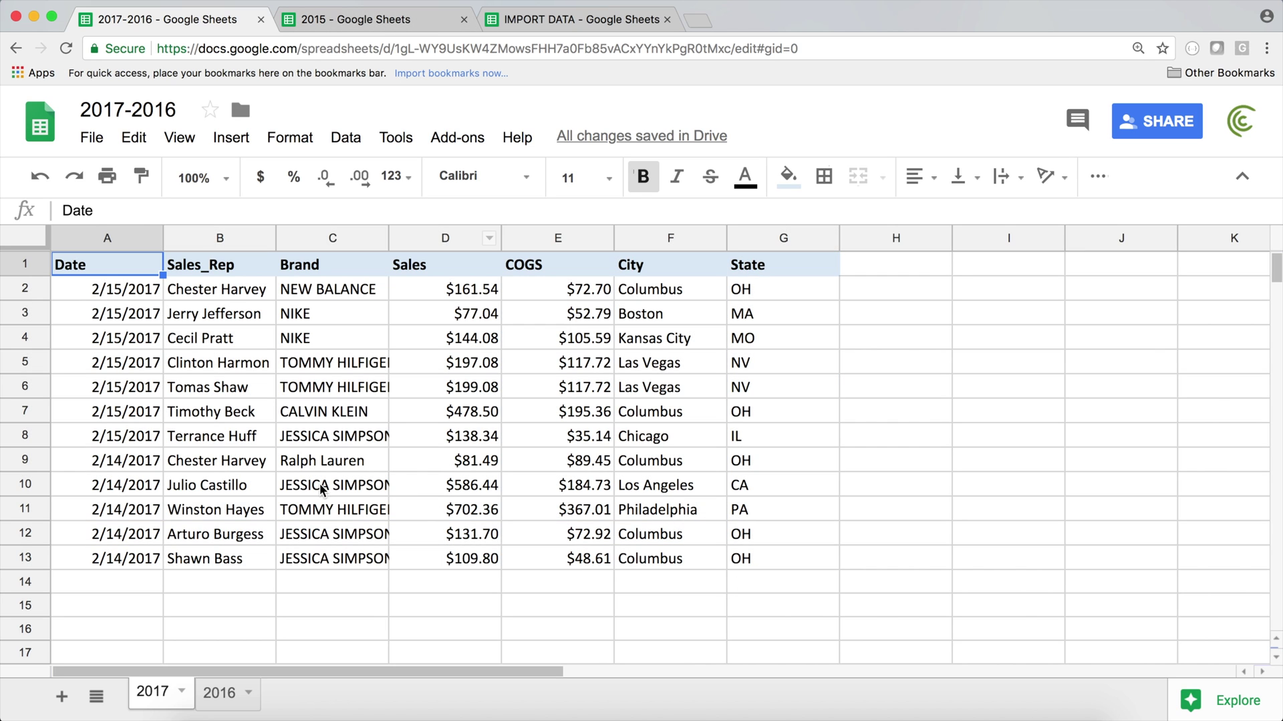
pyautogui.click(344, 21)
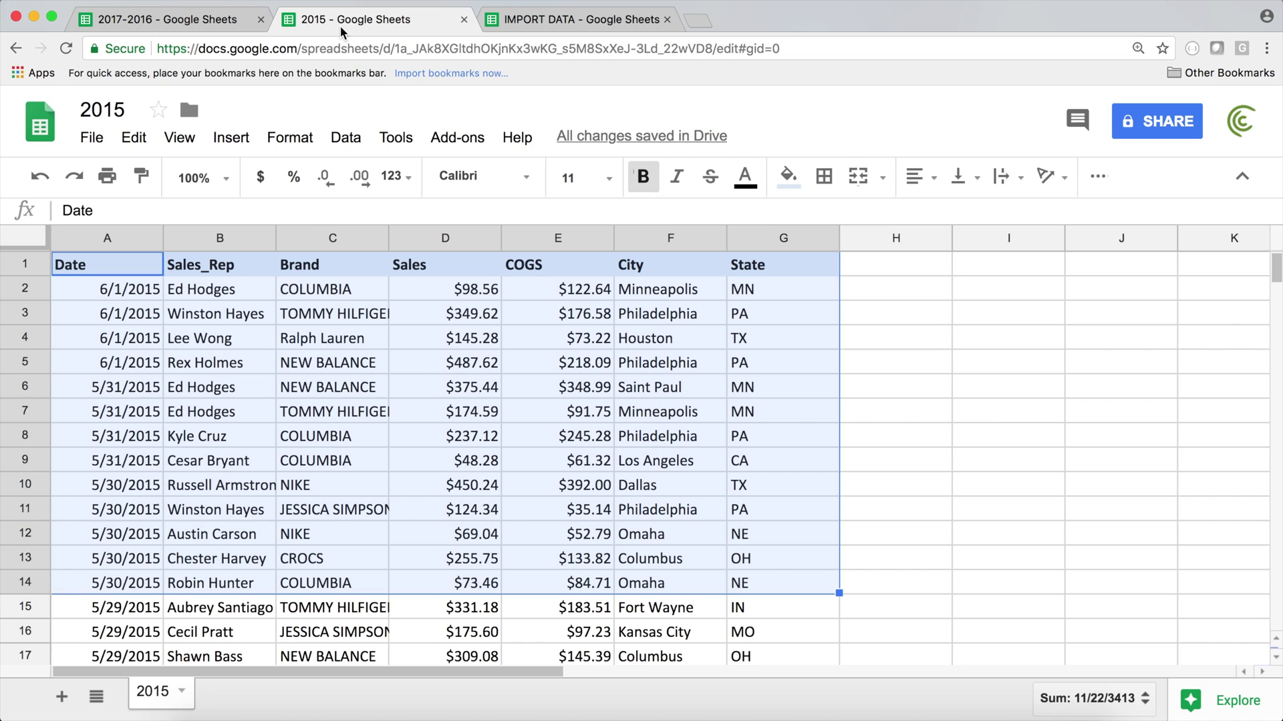
pyautogui.click(387, 510)
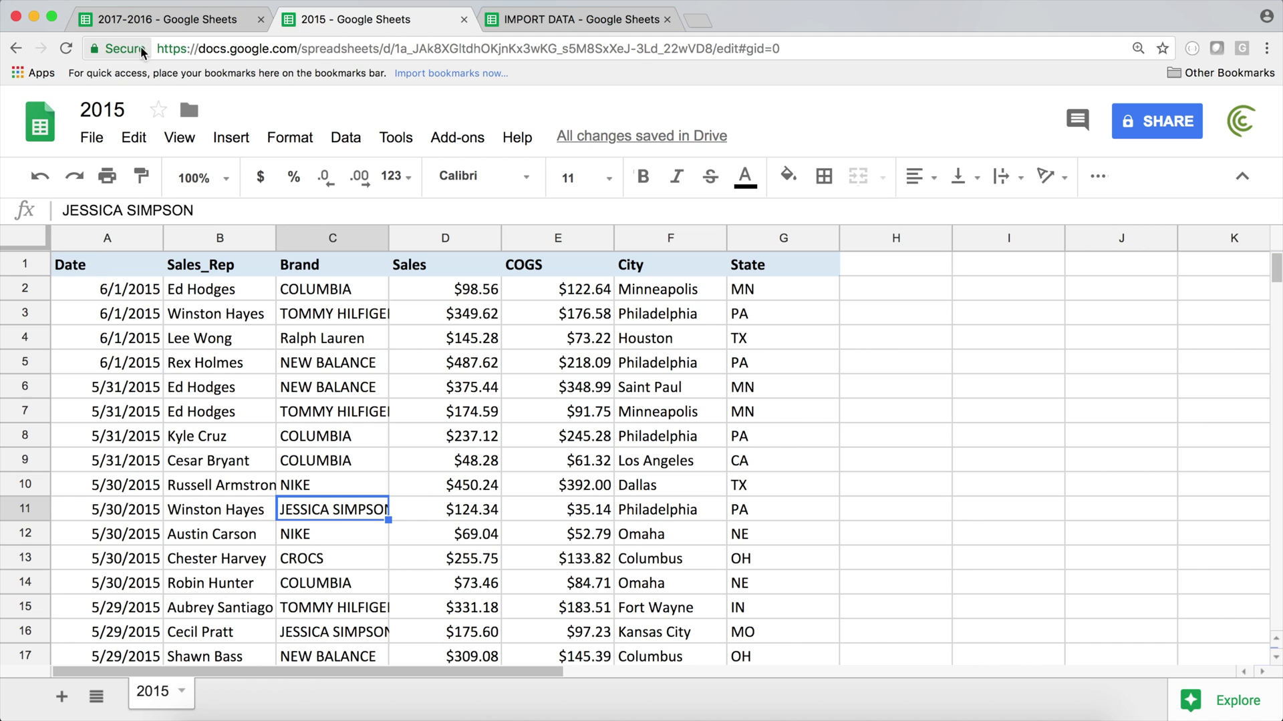
pyautogui.click(161, 20)
pyautogui.click(338, 18)
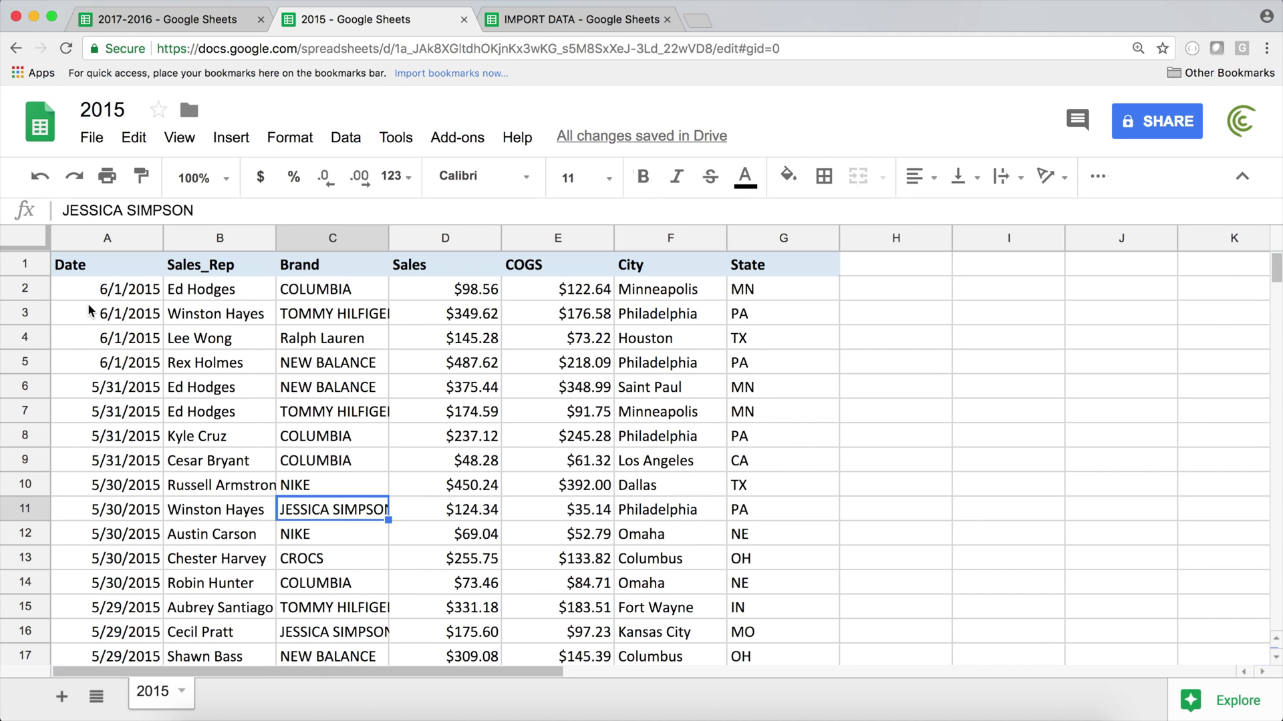
pyautogui.moveTo(112, 263); pyautogui.dragTo(742, 538)
pyautogui.click(481, 338)
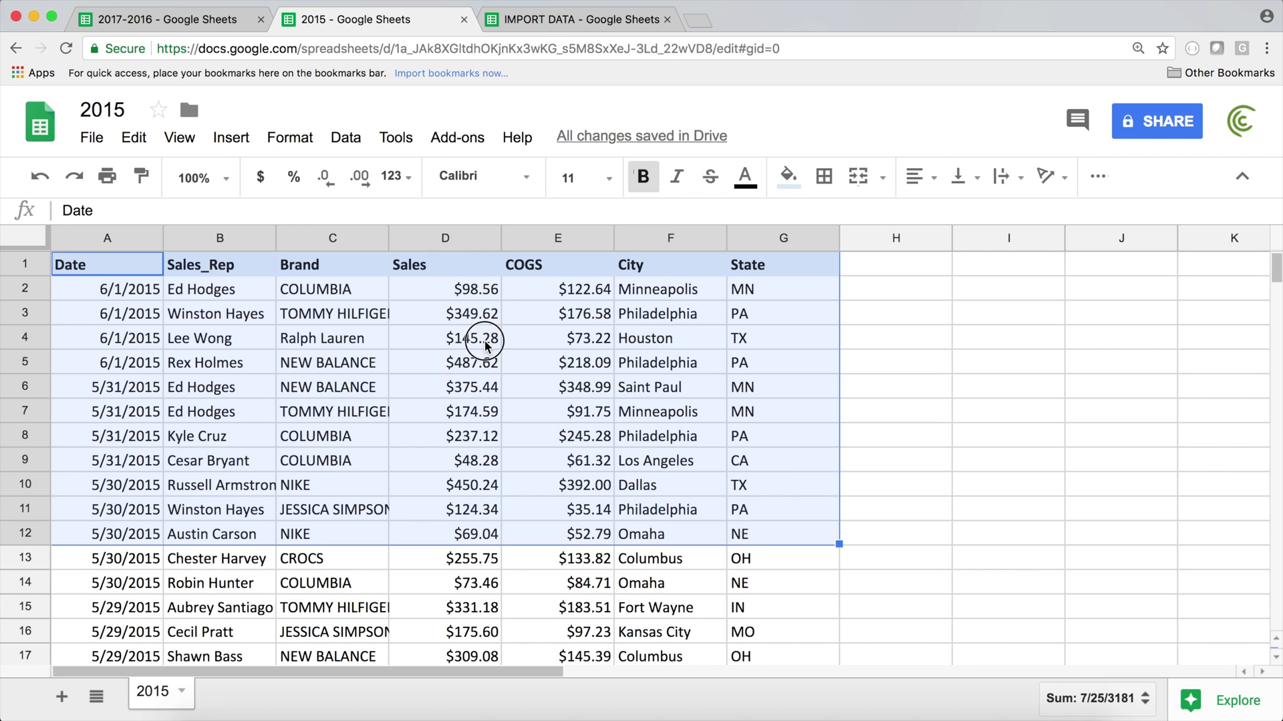
# Step: Return to IMPORT DATA and inspect the Sales formula in B7 without changing it
pyautogui.click(544, 21)
pyautogui.click(239, 437)
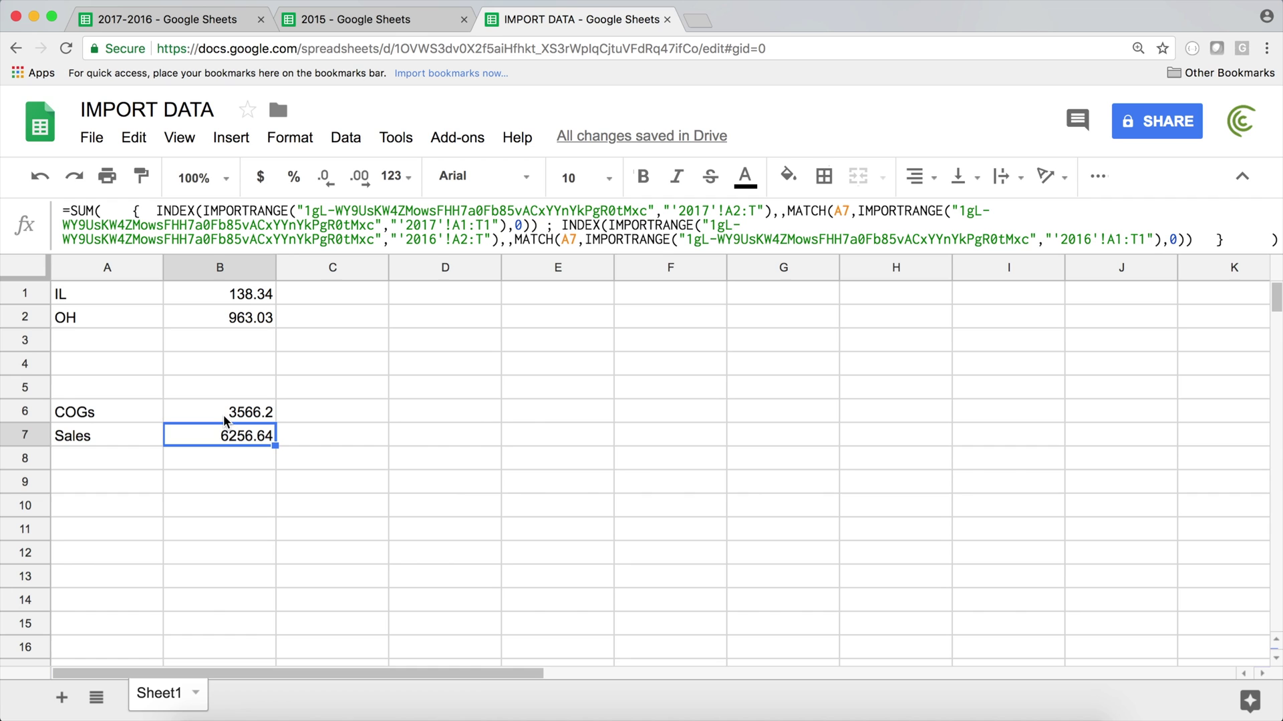
pyautogui.doubleClick(234, 438)
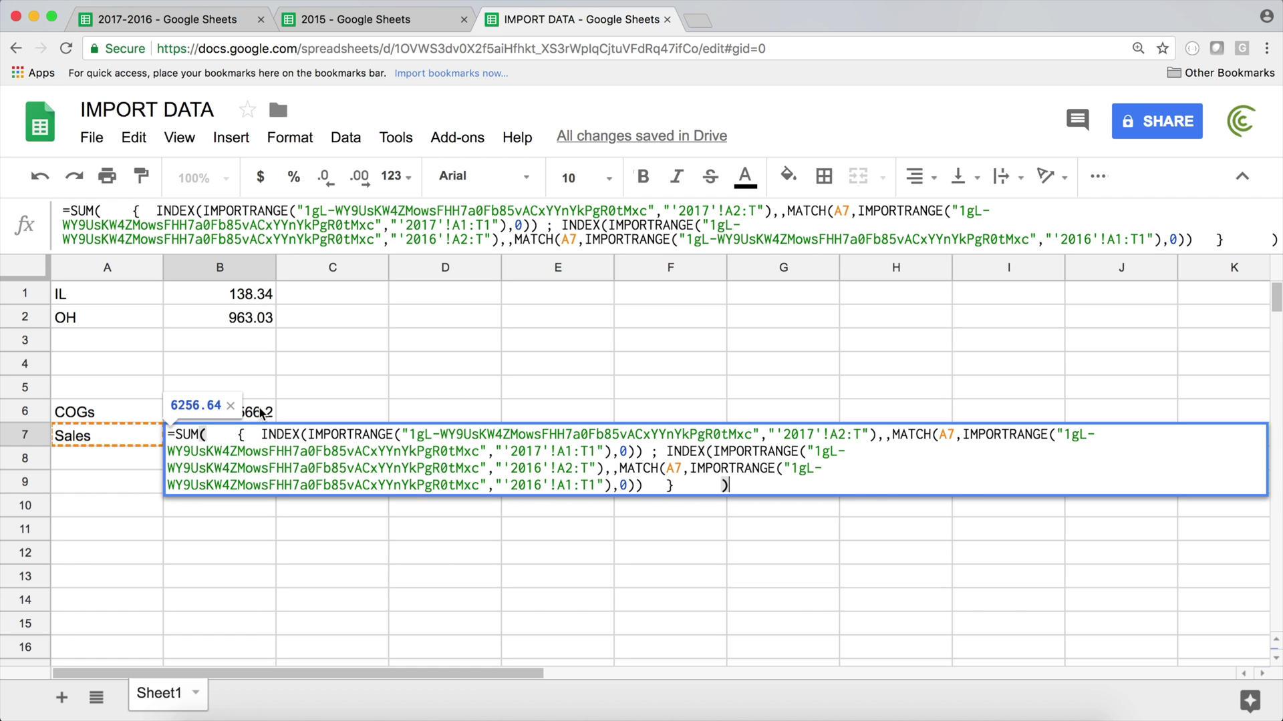
pyautogui.press('Escape')
# Step: In B6's formula, remove the opening curly brace and extra spaces before the first INDEX expression
pyautogui.doubleClick(261, 412)
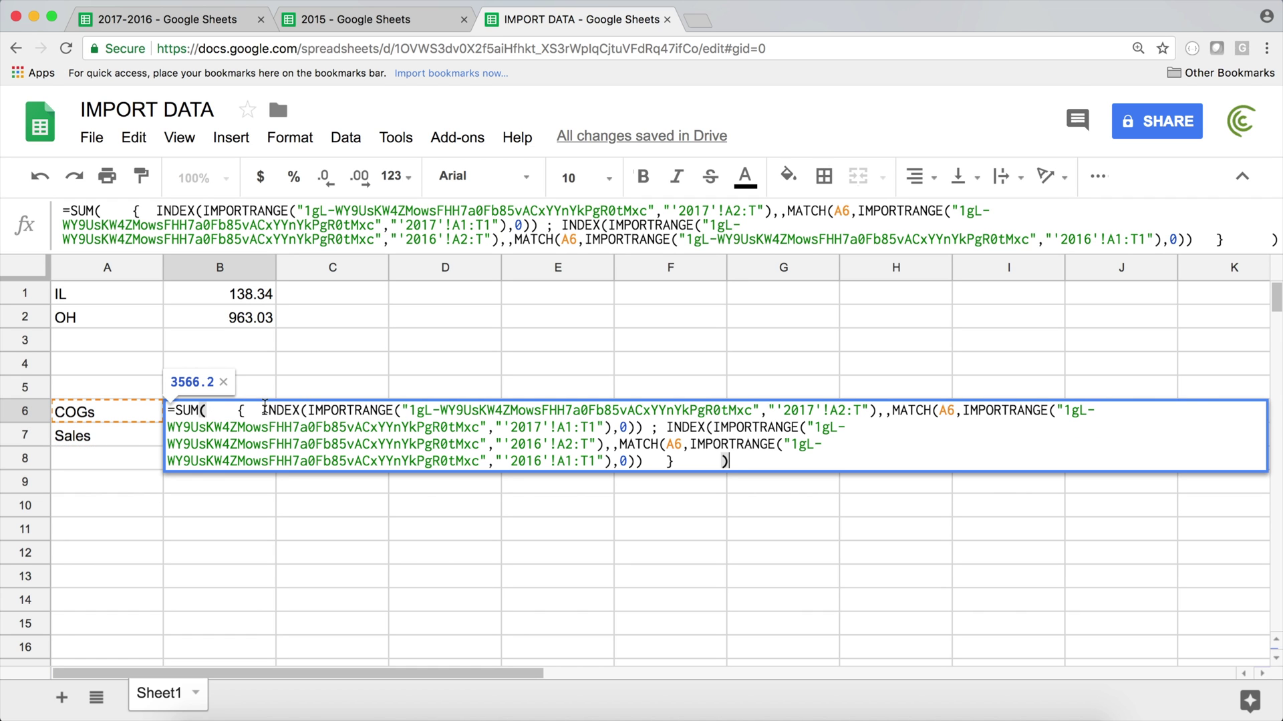
pyautogui.click(261, 410)
pyautogui.press('BackSpace')
pyautogui.press('BackSpace')
pyautogui.press('BackSpace')
pyautogui.press('BackSpace')
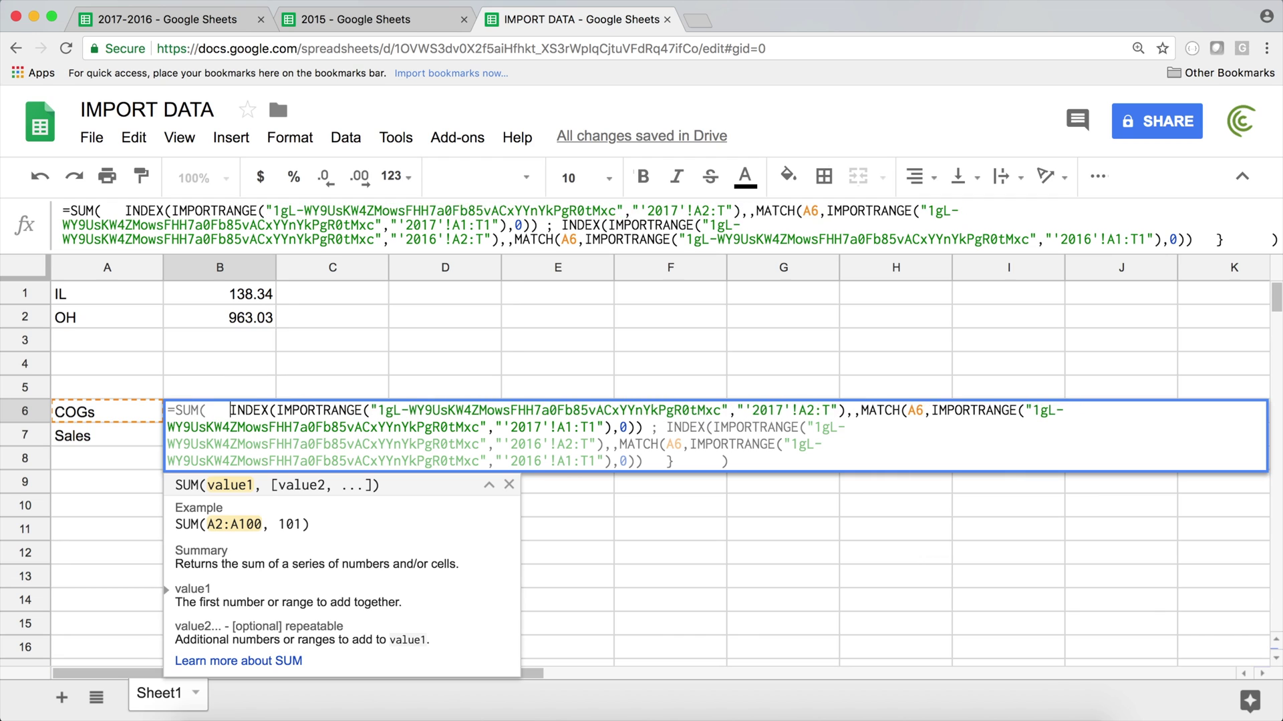
pyautogui.press('BackSpace')
pyautogui.press('BackSpace')
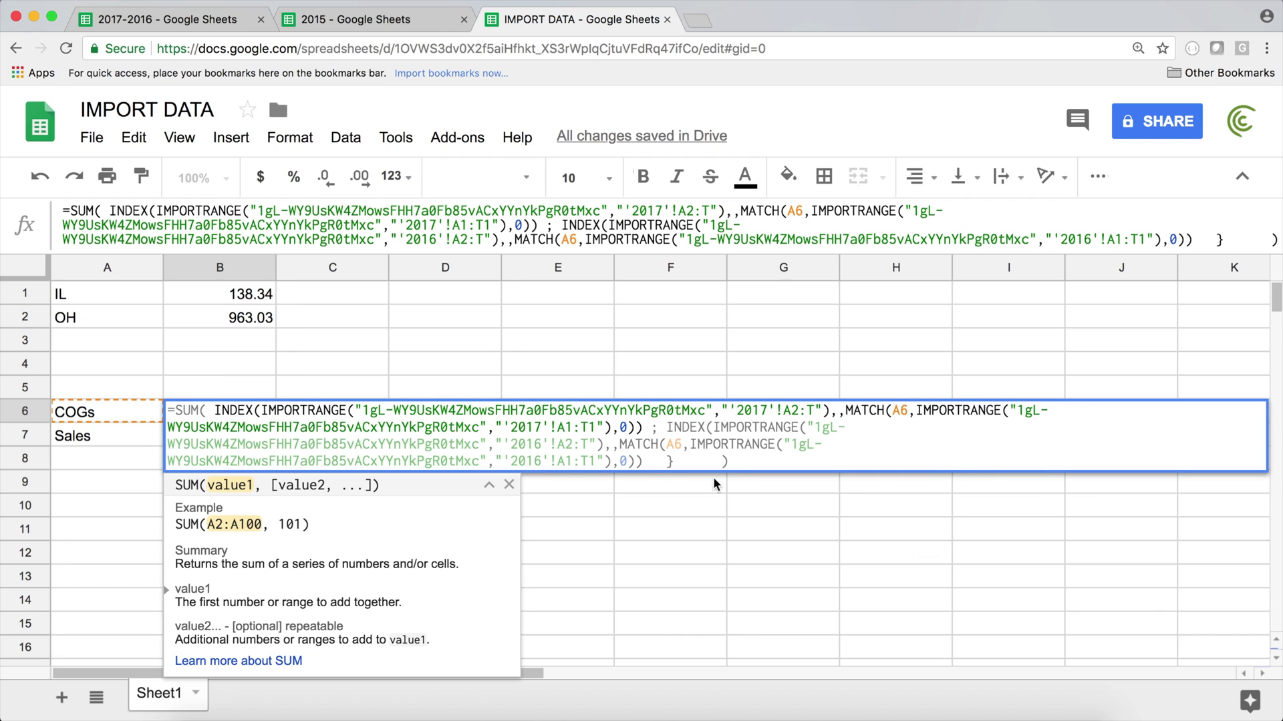
# Step: Replace the semicolon between B6's two INDEX expressions with a comma
pyautogui.doubleClick(661, 431)
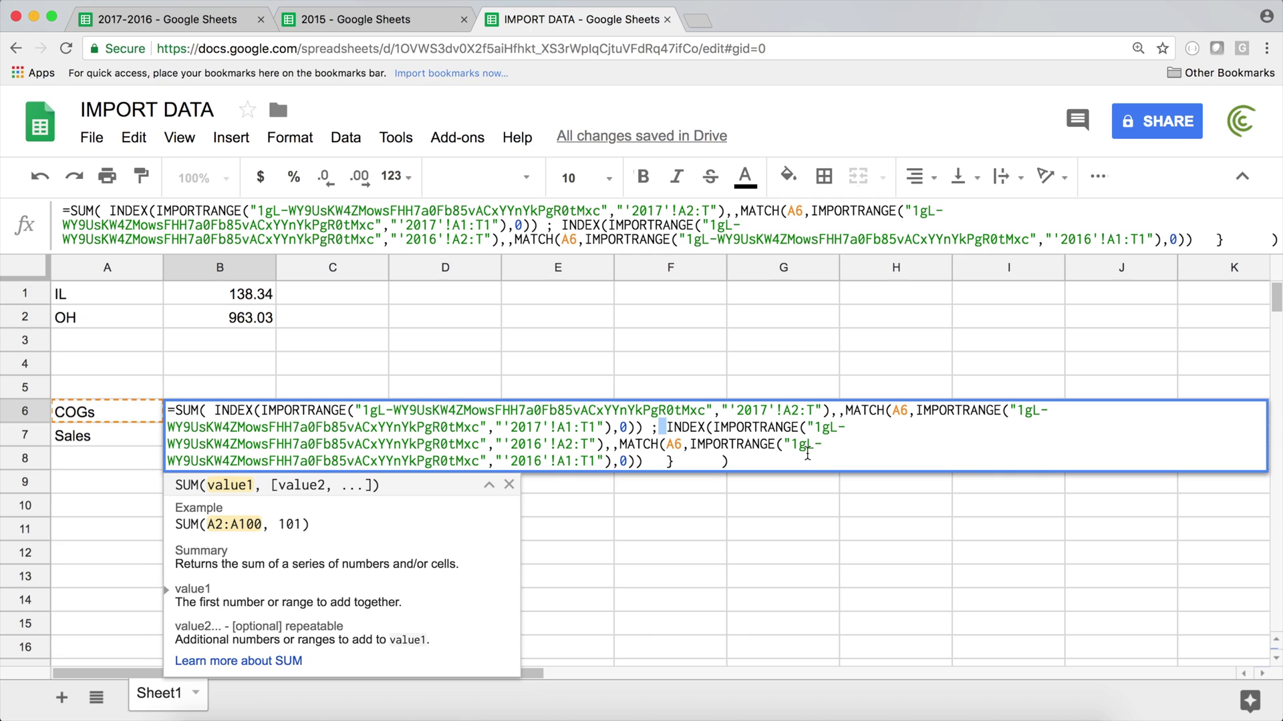
pyautogui.press('Left')
pyautogui.press('BackSpace')
pyautogui.write(',')
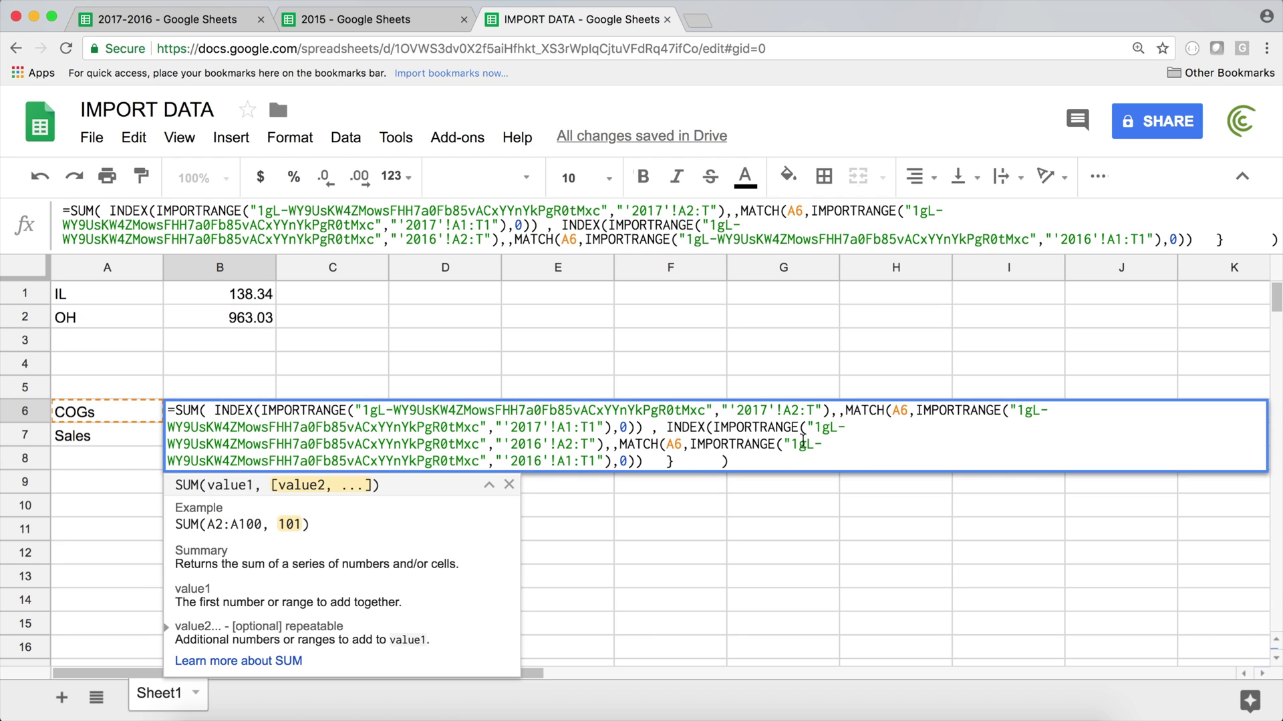
# Step: Delete the closing curly brace after B6's second INDEX expression and confirm the formula
pyautogui.click(699, 461)
pyautogui.press('BackSpace')
pyautogui.press('BackSpace')
pyautogui.press('BackSpace')
pyautogui.press('BackSpace')
pyautogui.press('Return')
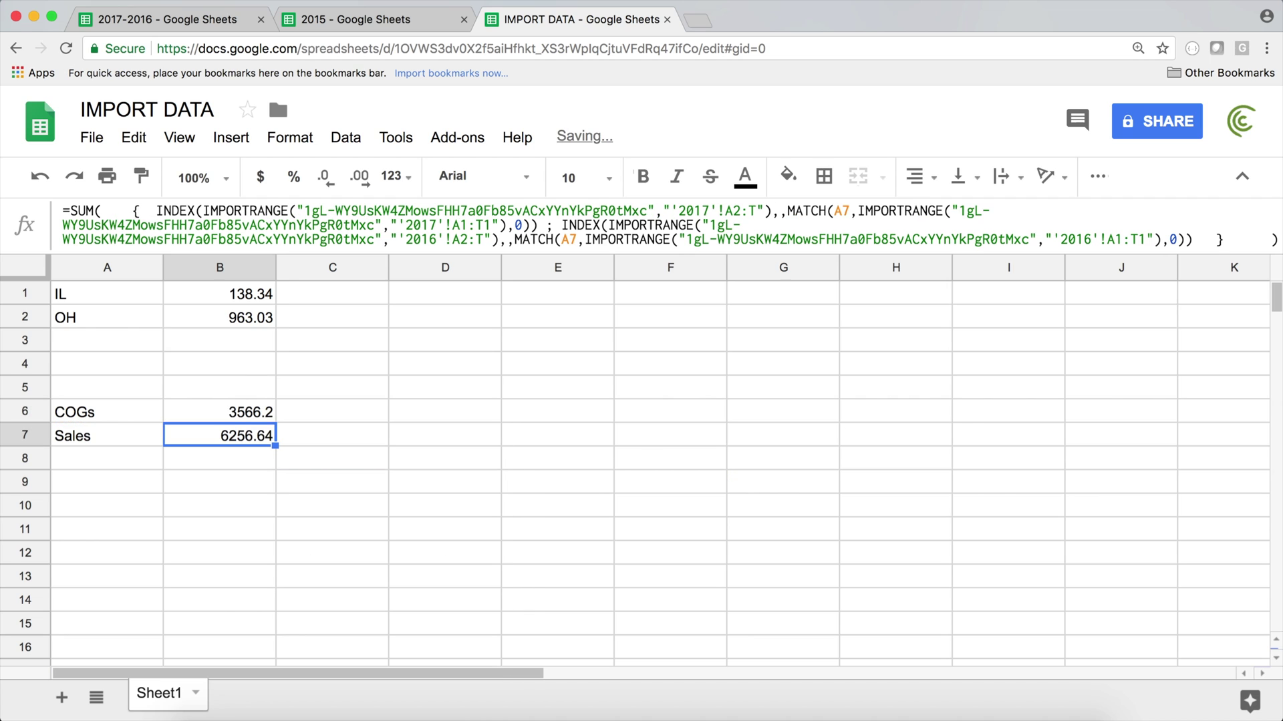
# Step: Review the edited formula in B6 and clear the Sales formula from B7
pyautogui.doubleClick(257, 414)
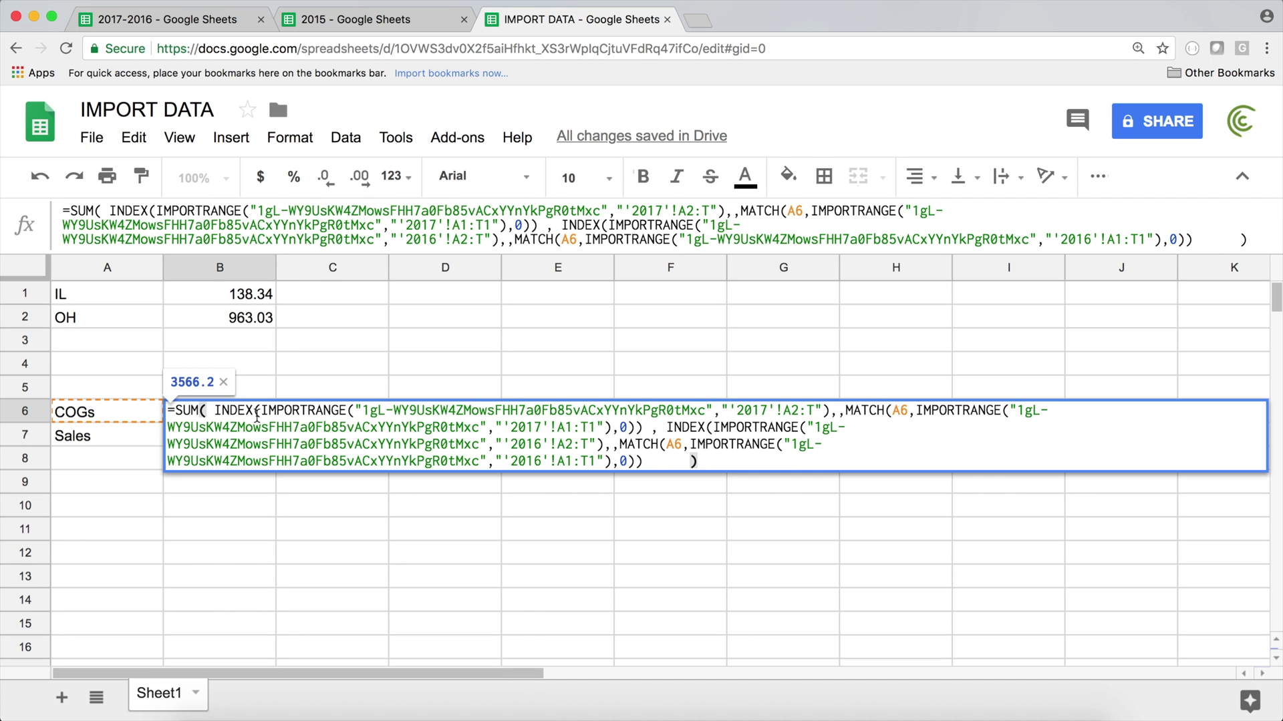
pyautogui.press('Return')
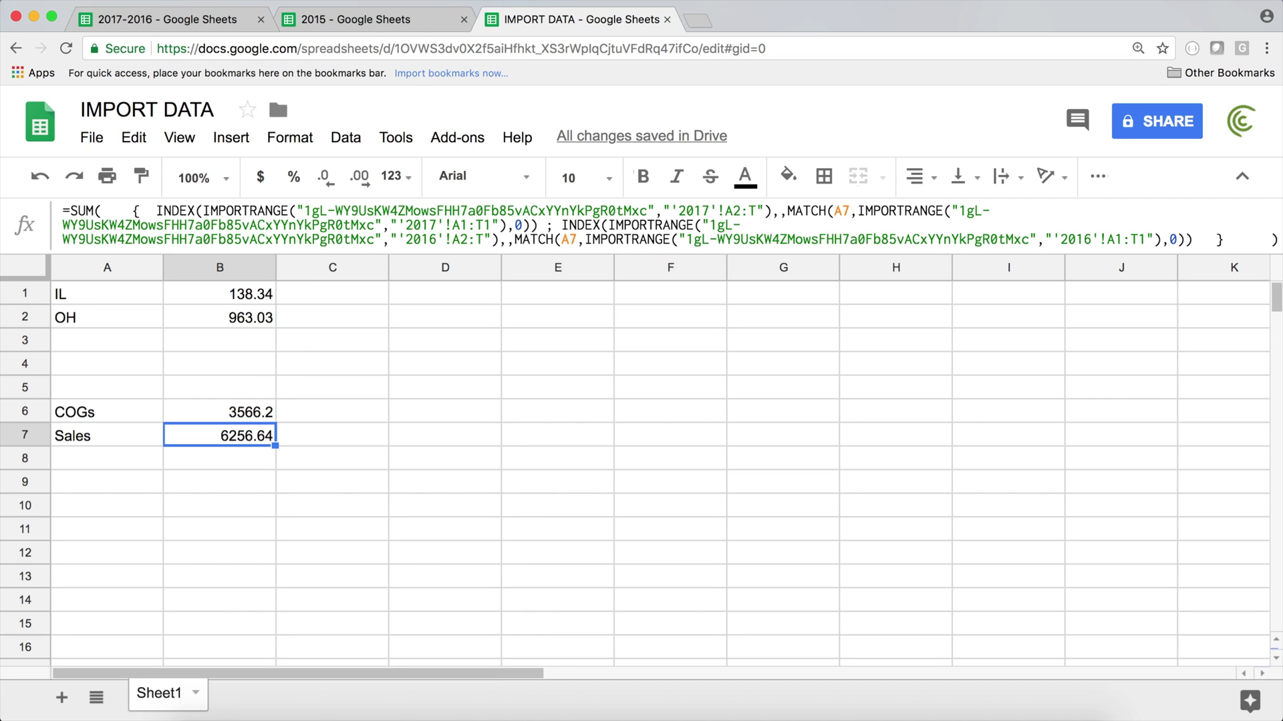
pyautogui.press('Delete')
# Step: In B6, copy the 2016 INDEX expression and paste it after a comma as SUM's third argument
pyautogui.click(232, 414)
pyautogui.doubleClick(233, 415)
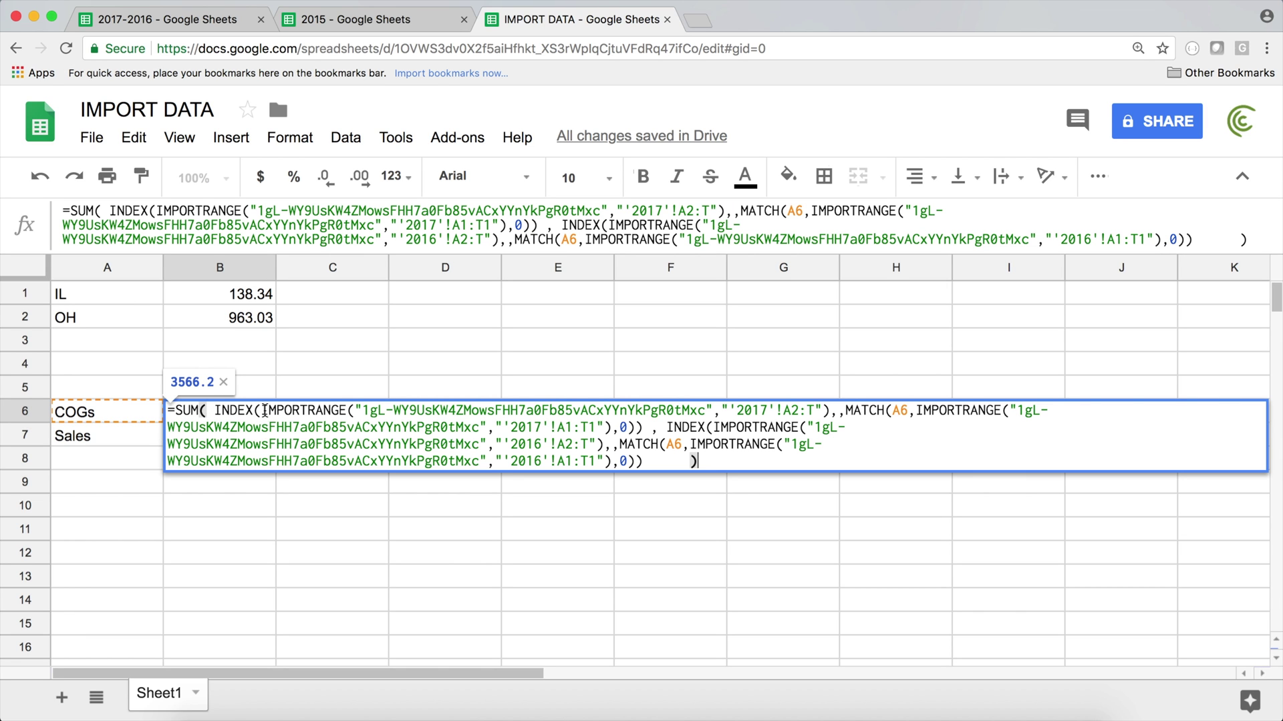
pyautogui.moveTo(216, 410); pyautogui.dragTo(651, 463)
pyautogui.hotkey('ctrl', 'c')
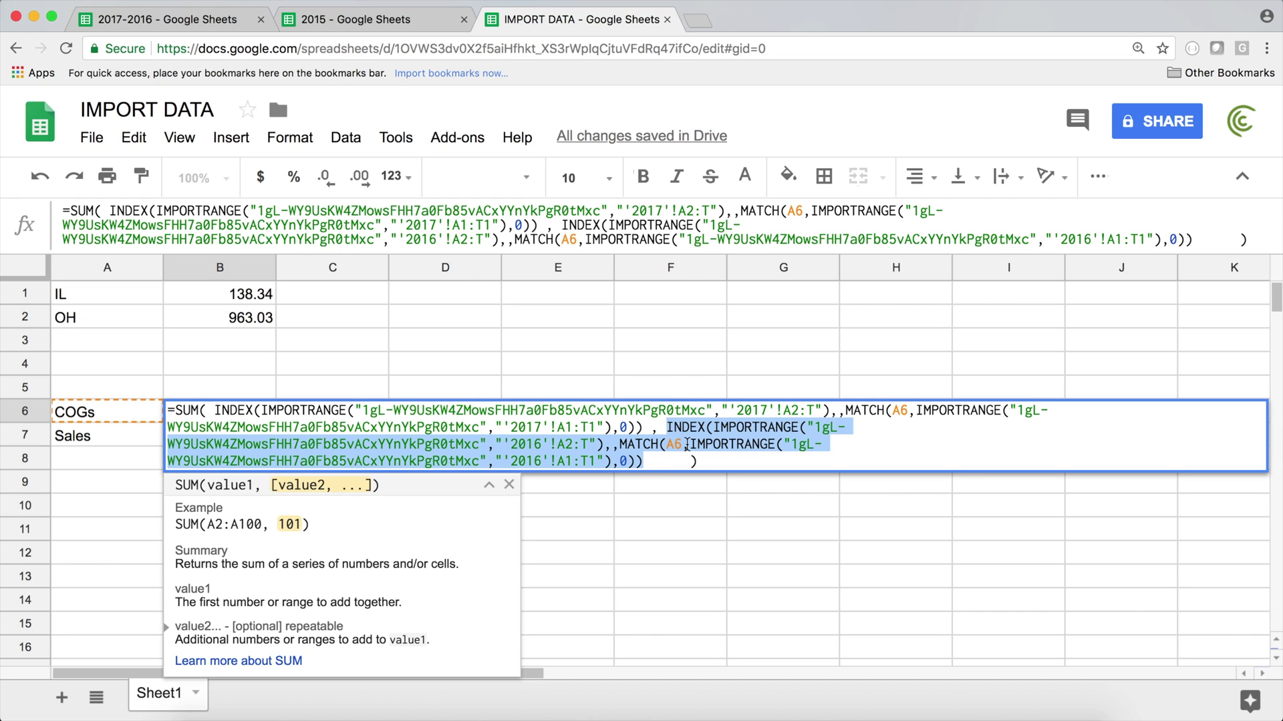
pyautogui.click(652, 463)
pyautogui.write(',')
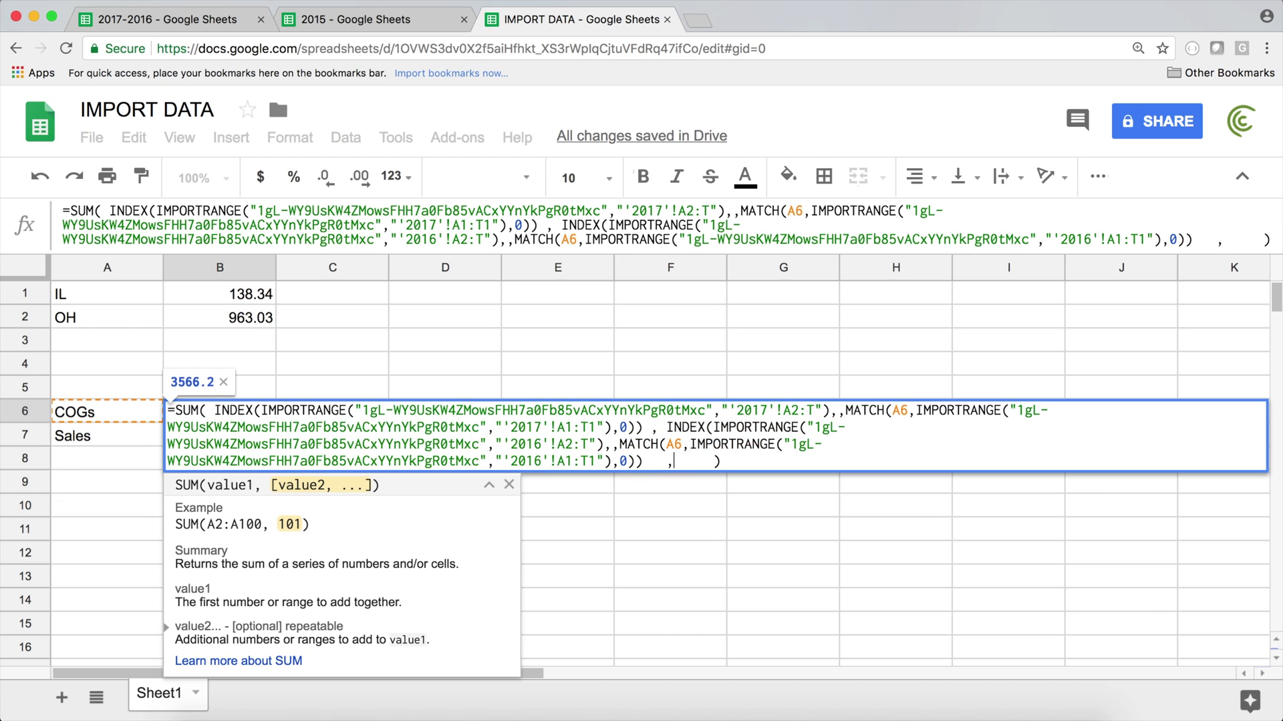
pyautogui.hotkey('ctrl', 'v')
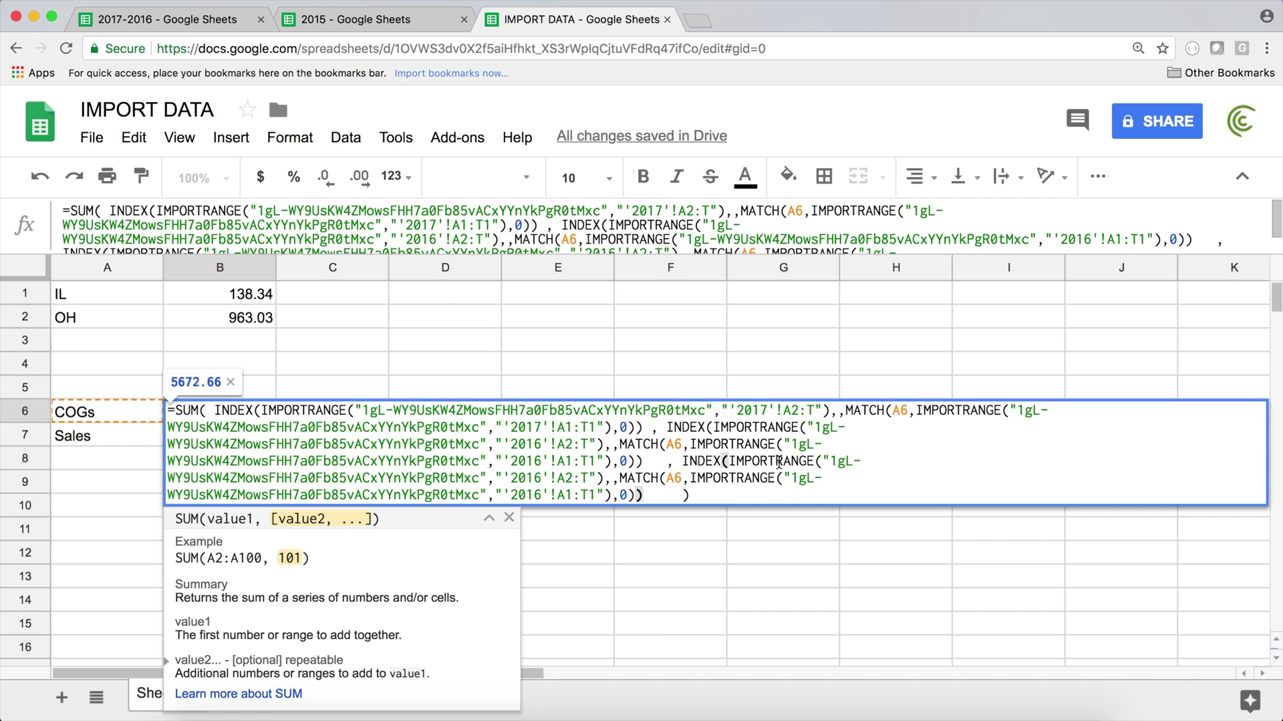
# Step: Check the 2015 spreadsheet and change the sheet name to 2015 in both ranges of B6's third INDEX expression
pyautogui.click(378, 25)
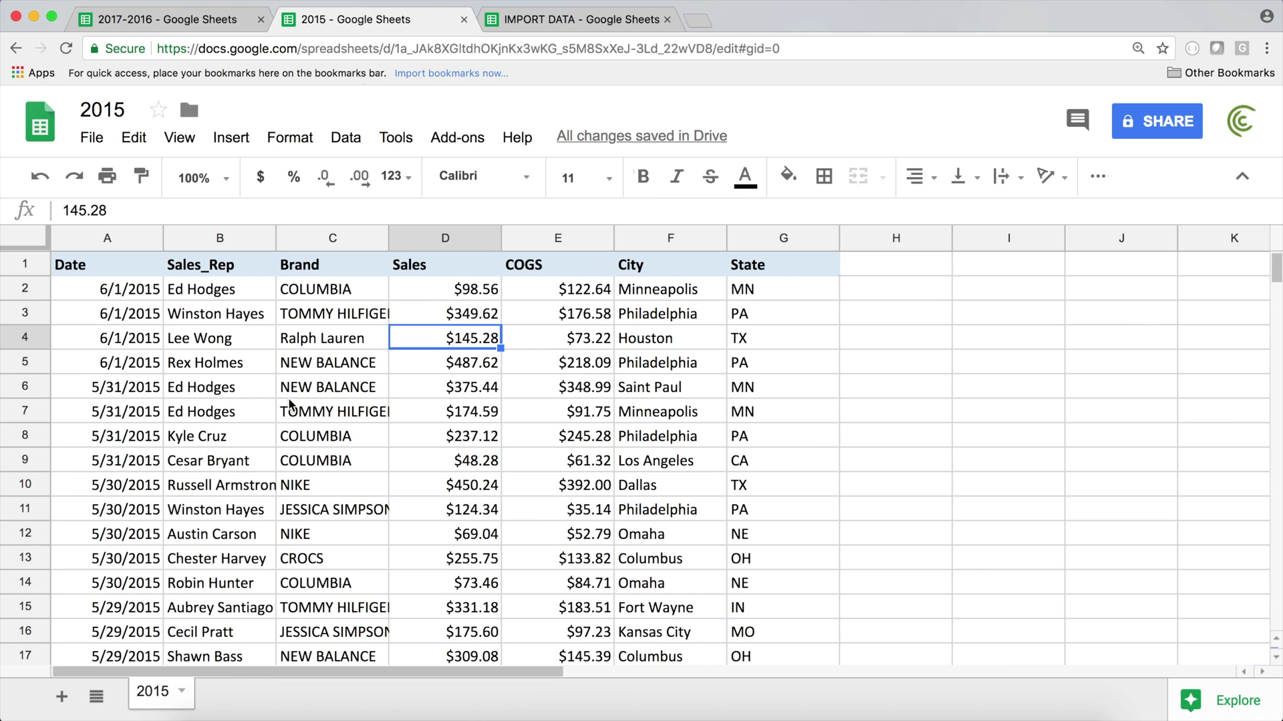
pyautogui.click(580, 19)
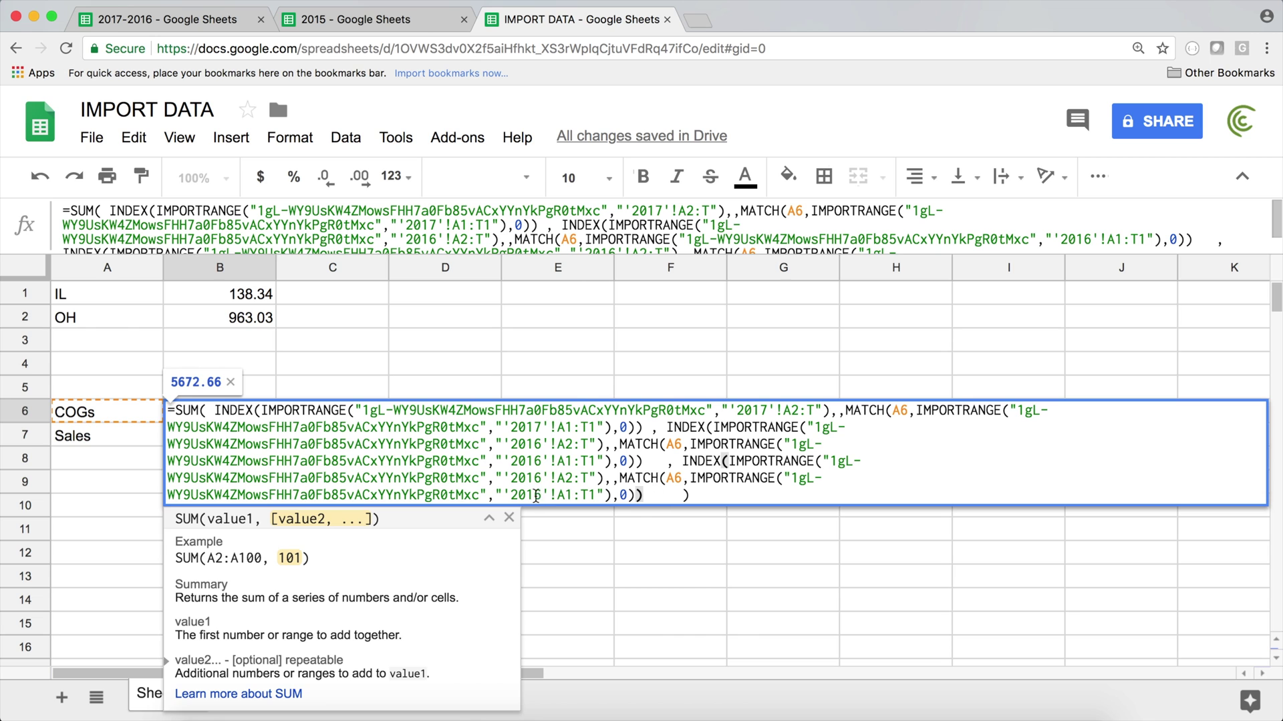
pyautogui.moveTo(542, 479); pyautogui.dragTo(534, 479)
pyautogui.write('5')
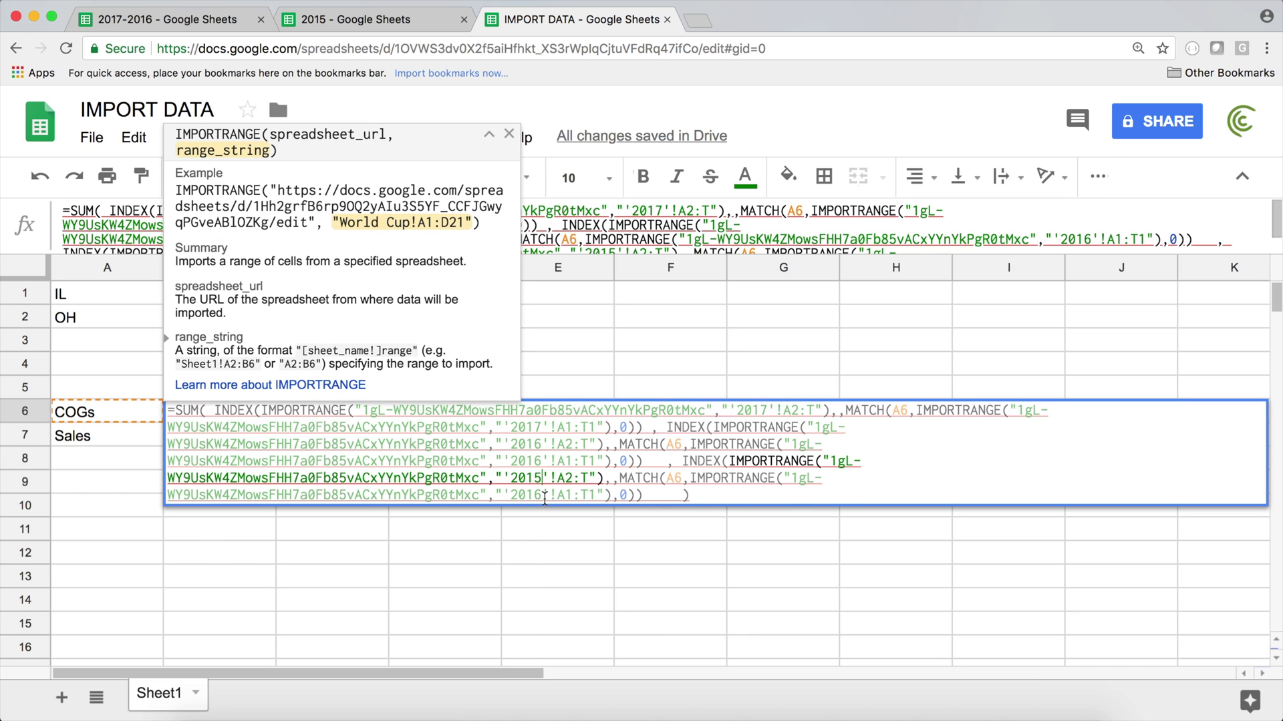
pyautogui.moveTo(536, 497); pyautogui.dragTo(535, 498)
pyautogui.write('5')
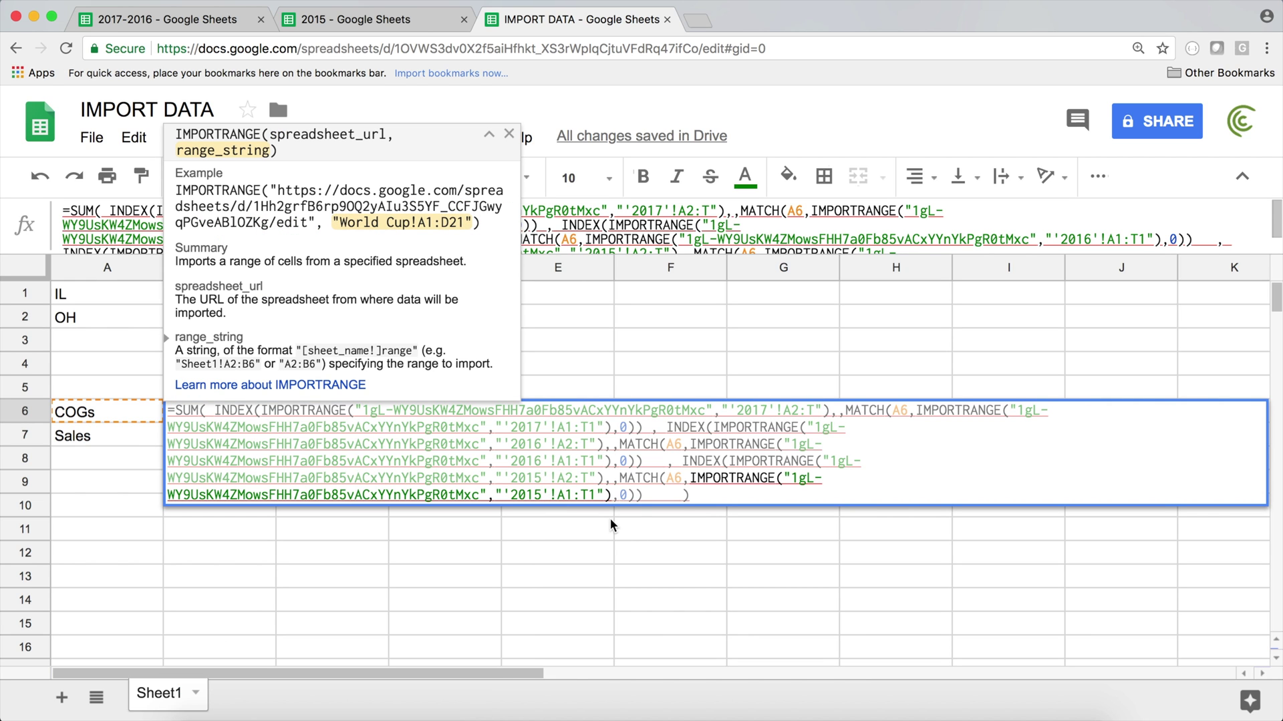
# Step: Copy the spreadsheet ID from the 2015 spreadsheet's URL
pyautogui.moveTo(626, 486)
pyautogui.moveTo(478, 477)
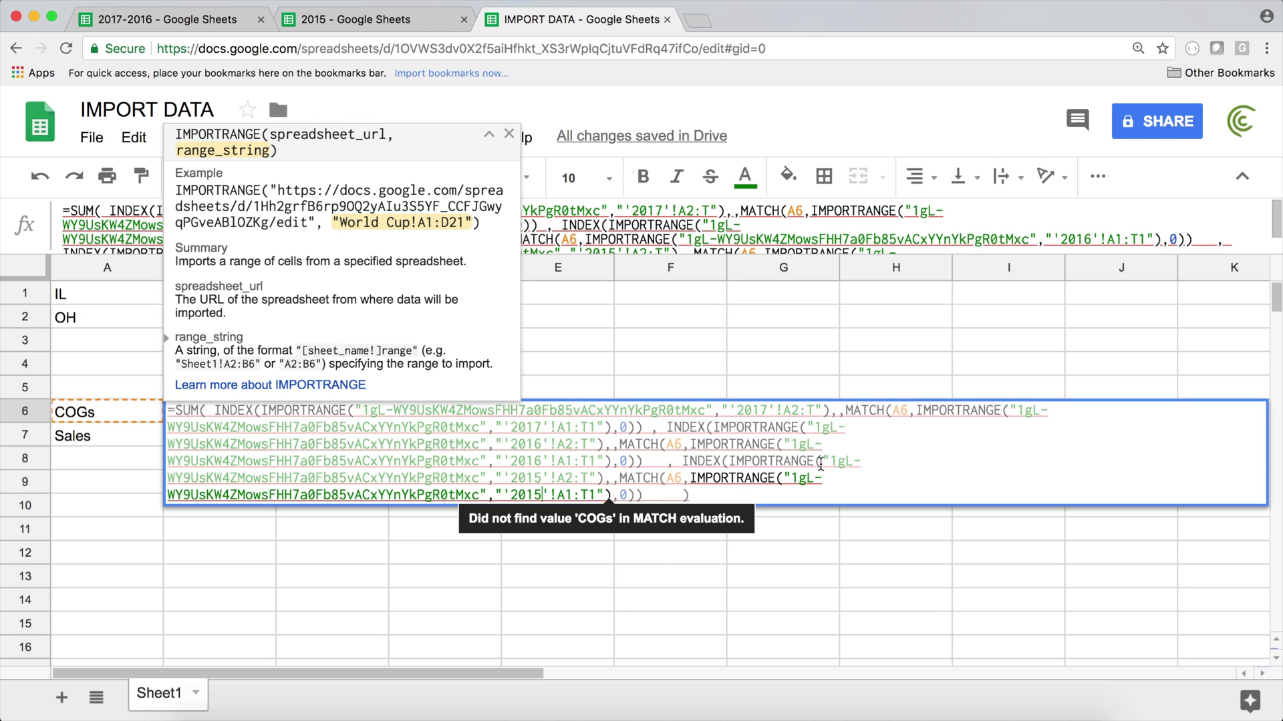
pyautogui.moveTo(827, 462); pyautogui.dragTo(467, 479)
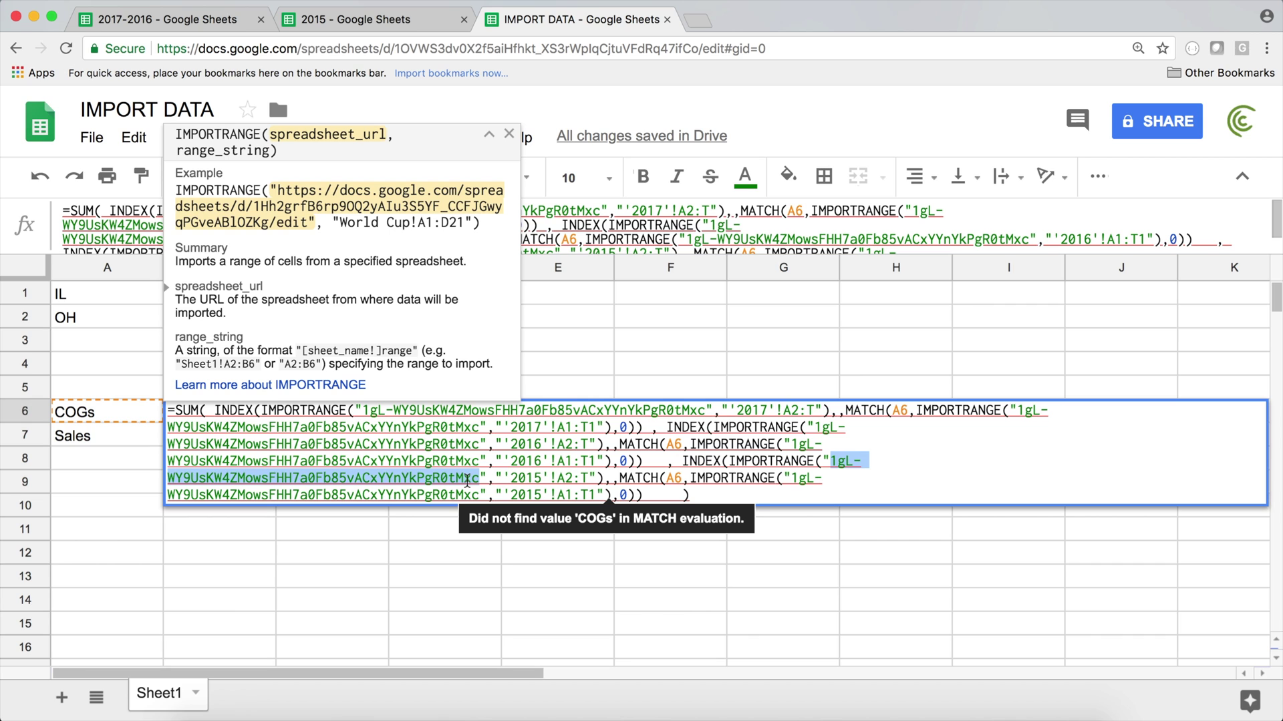
pyautogui.click(371, 17)
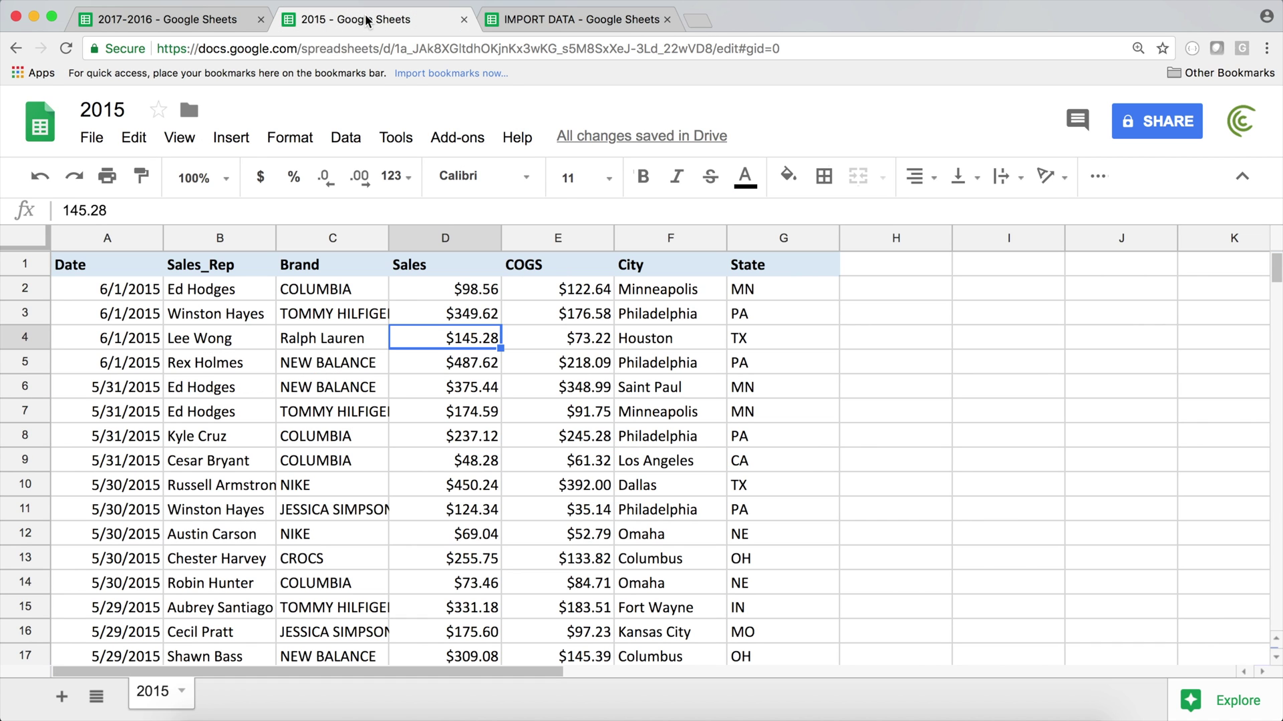
pyautogui.click(396, 50)
pyautogui.moveTo(396, 51); pyautogui.dragTo(712, 45)
pyautogui.press('super+c')
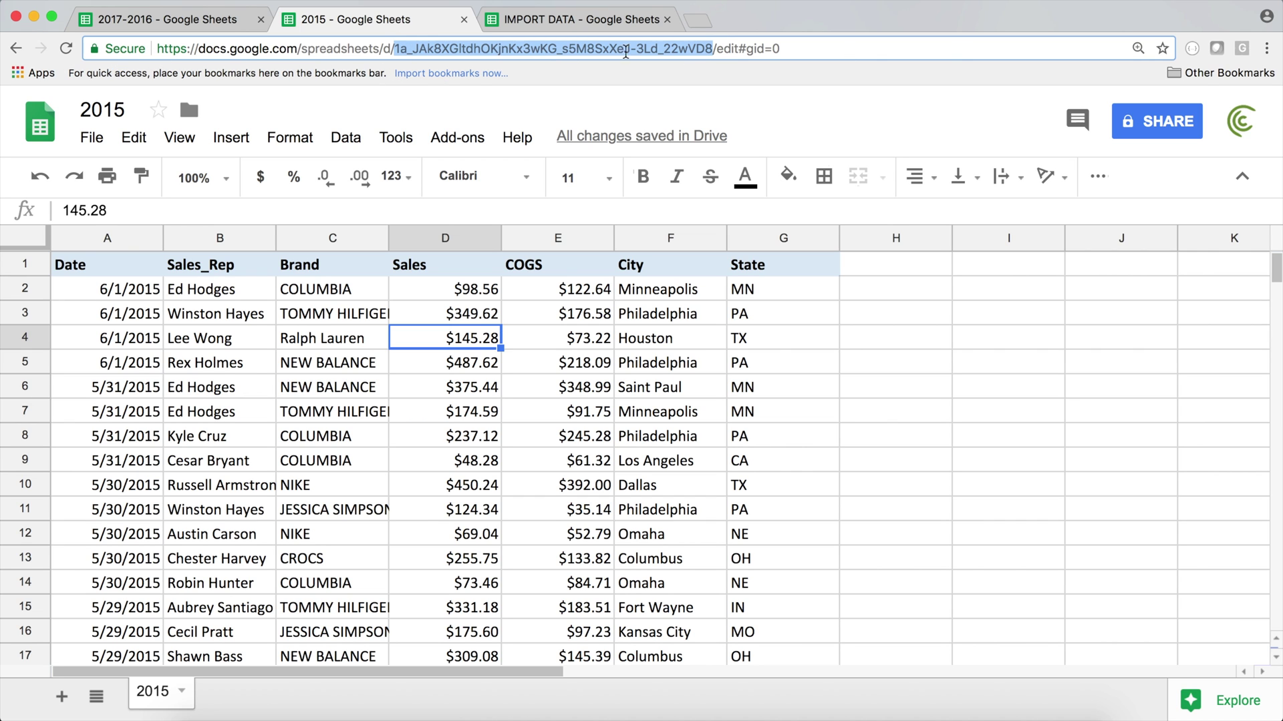
# Step: In B6's third INDEX expression, replace the spreadsheet ID in both IMPORTRANGE calls with the copied 2015 ID
pyautogui.click(565, 21)
pyautogui.click(833, 460)
pyautogui.moveTo(833, 459); pyautogui.dragTo(481, 483)
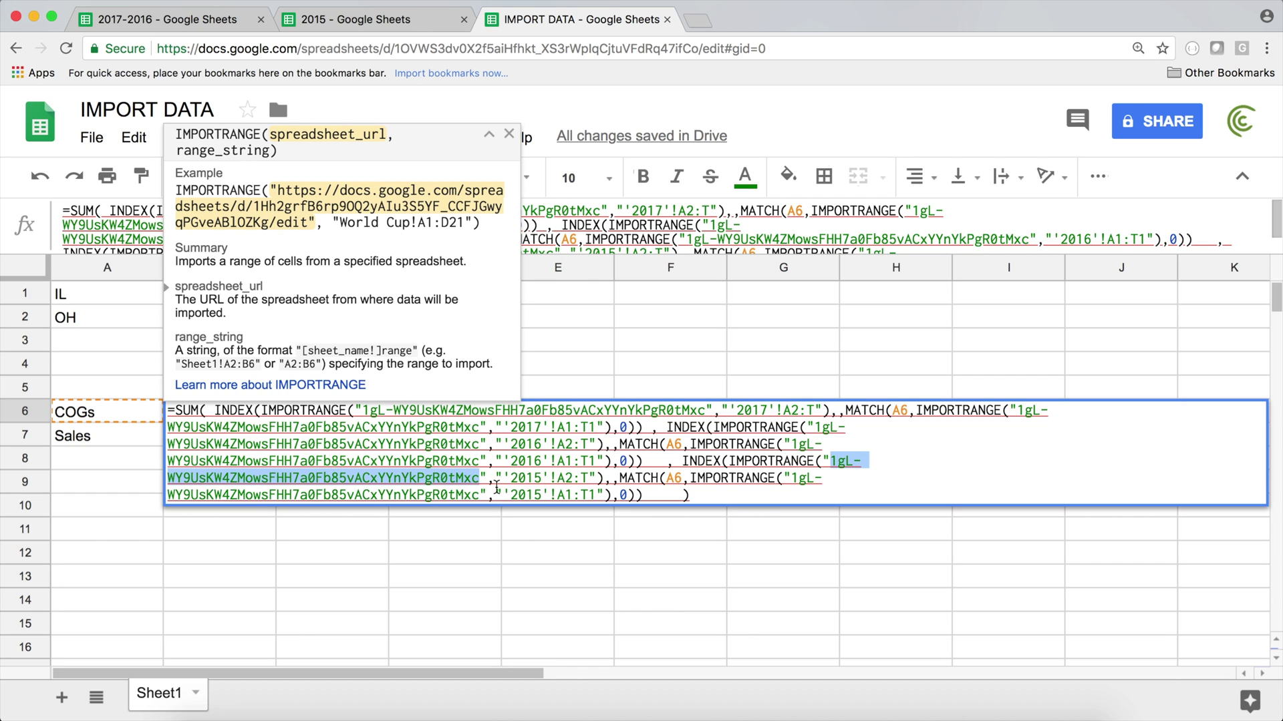
pyautogui.press('super+v')
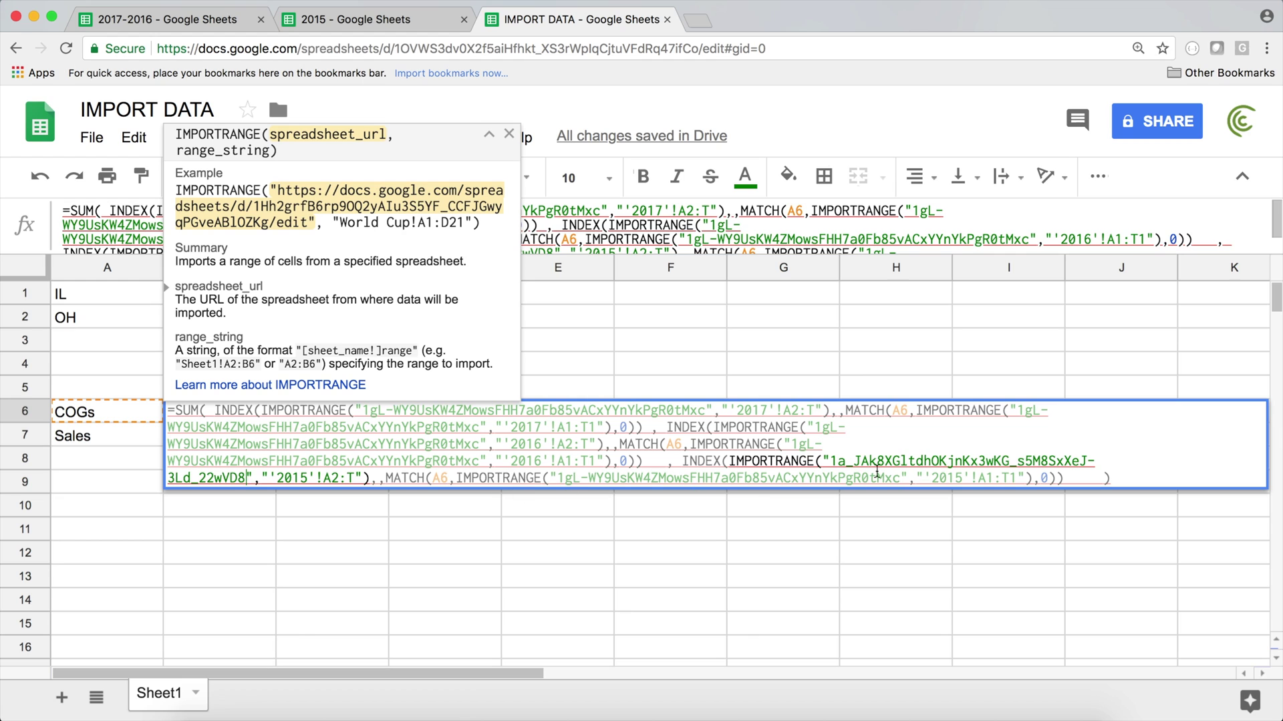
pyautogui.moveTo(557, 478); pyautogui.dragTo(903, 476)
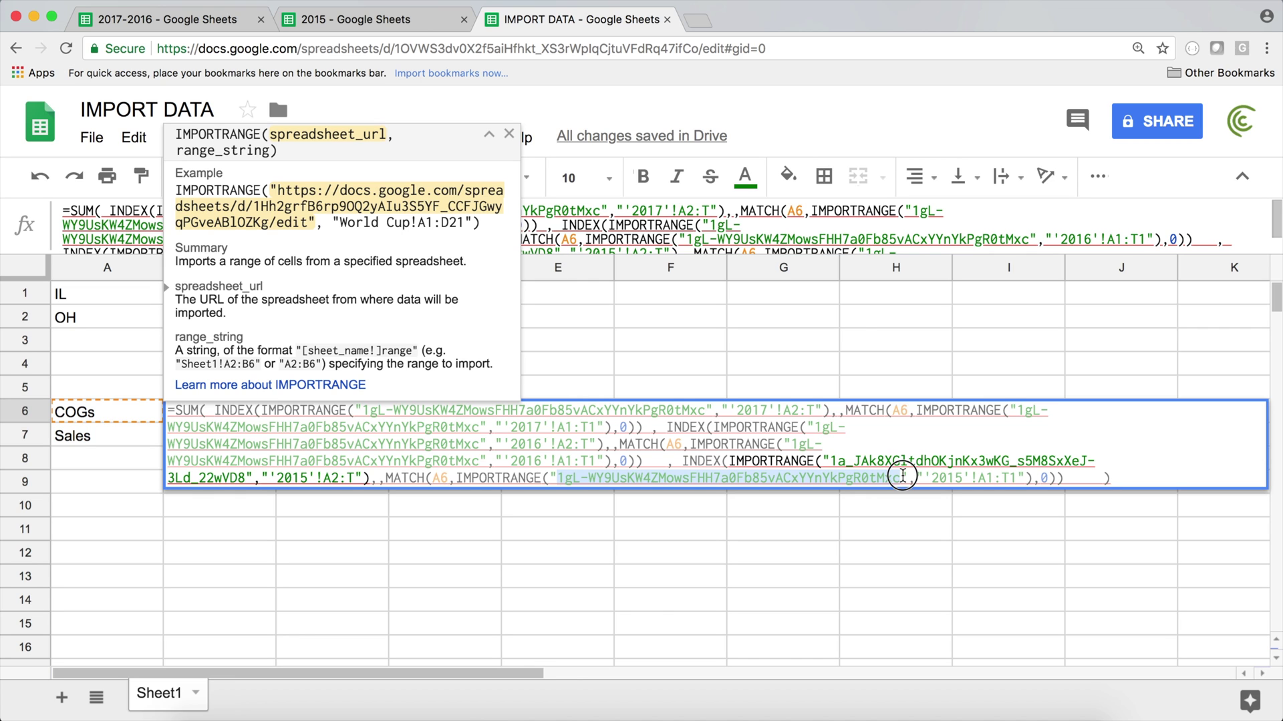
pyautogui.moveTo(902, 476); pyautogui.dragTo(903, 475)
pyautogui.press('super+v')
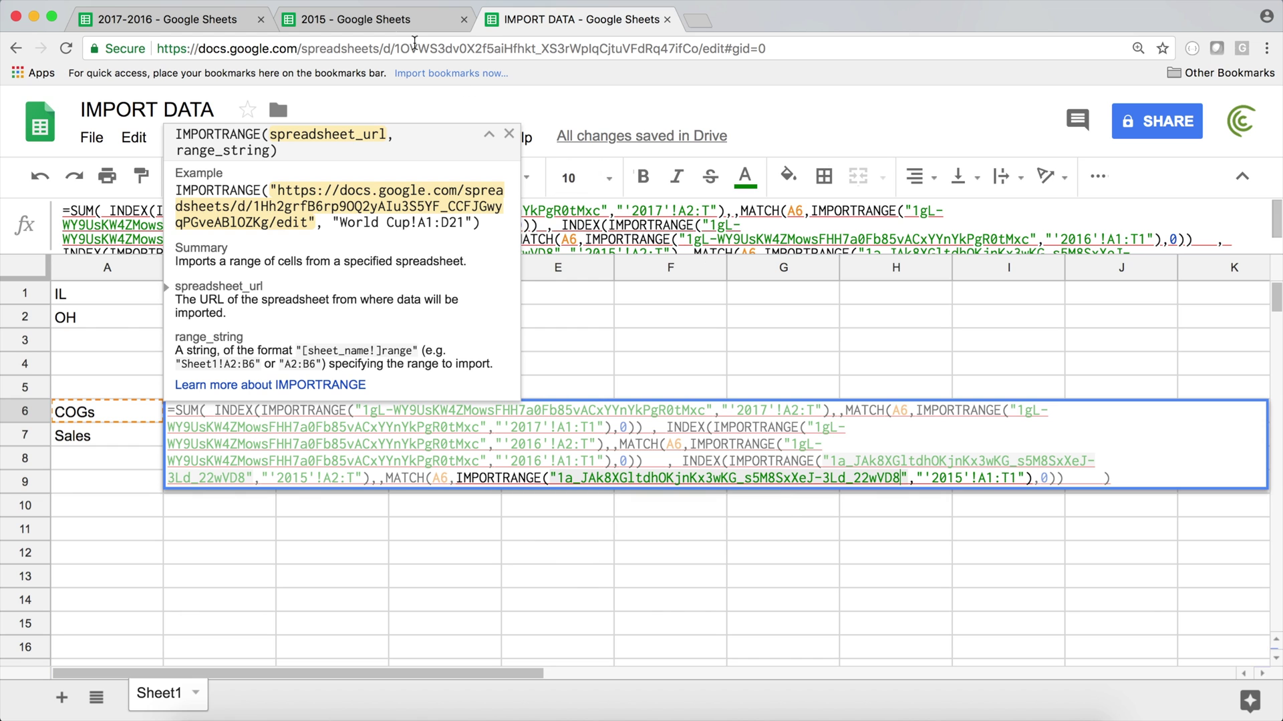
# Step: Check the sheet name in the 2015 spreadsheet and enter the completed three-part SUM formula in B6
pyautogui.click(378, 21)
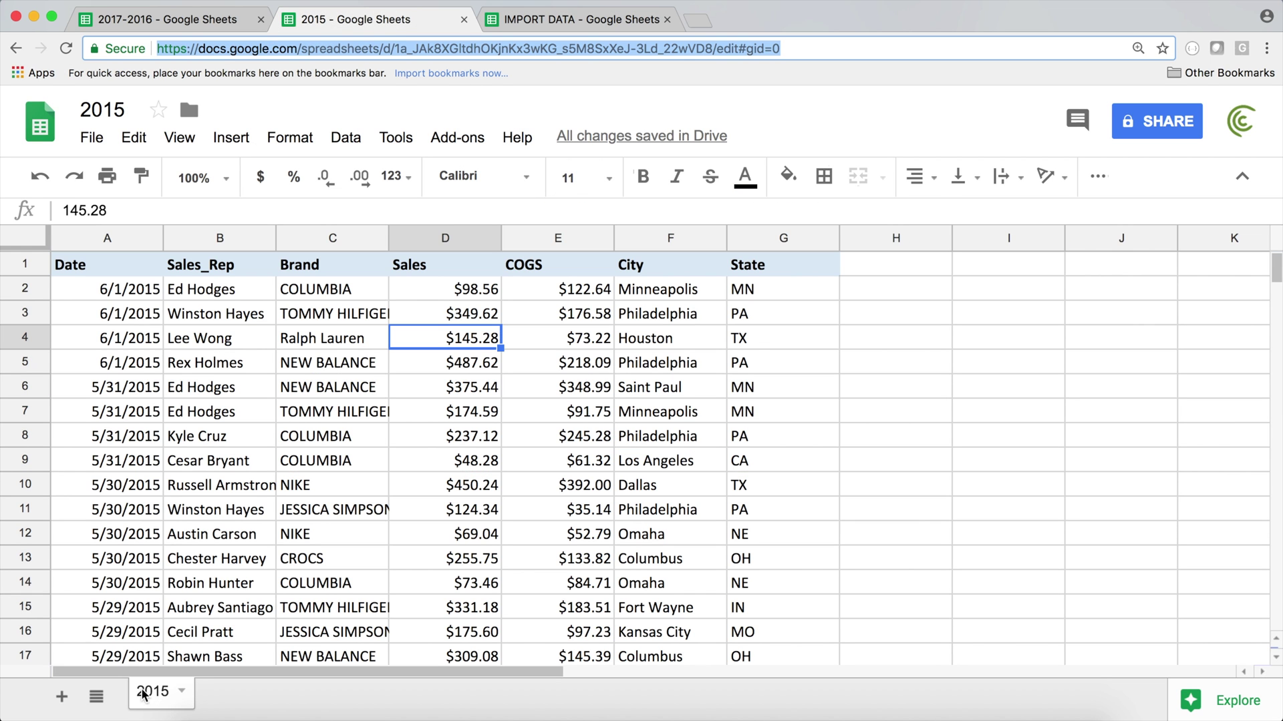
pyautogui.click(579, 21)
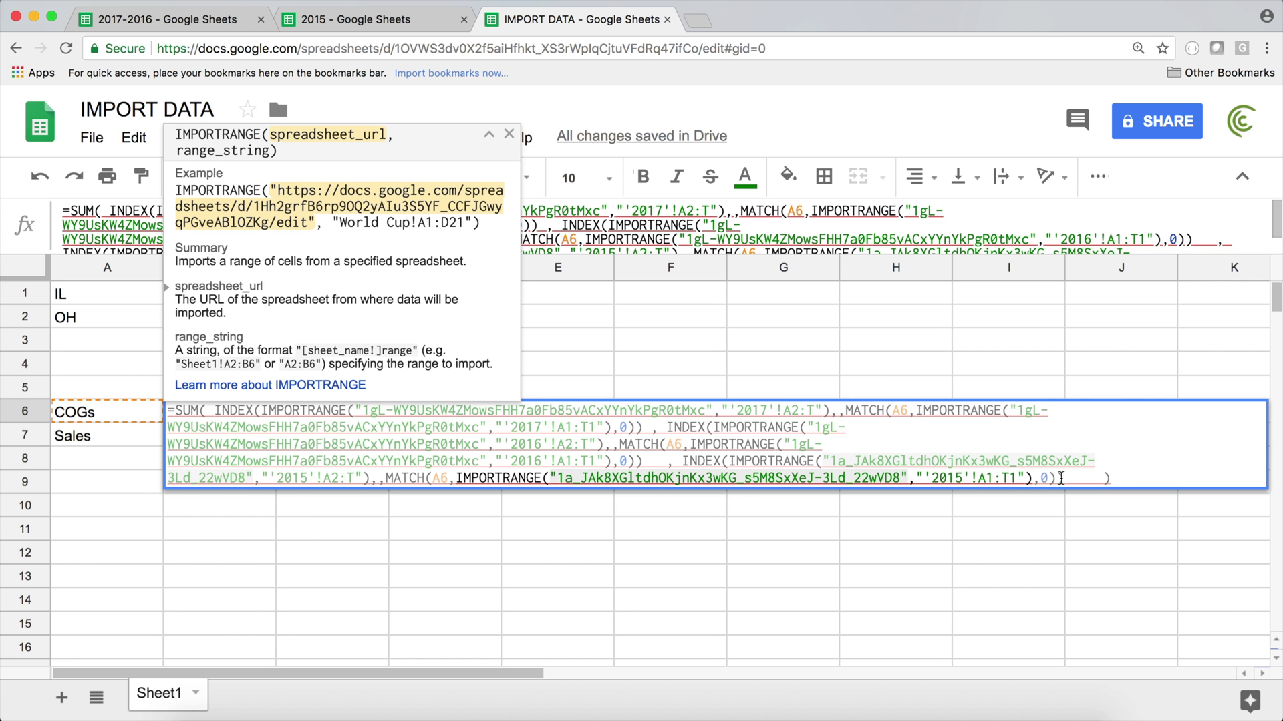
pyautogui.click(1127, 478)
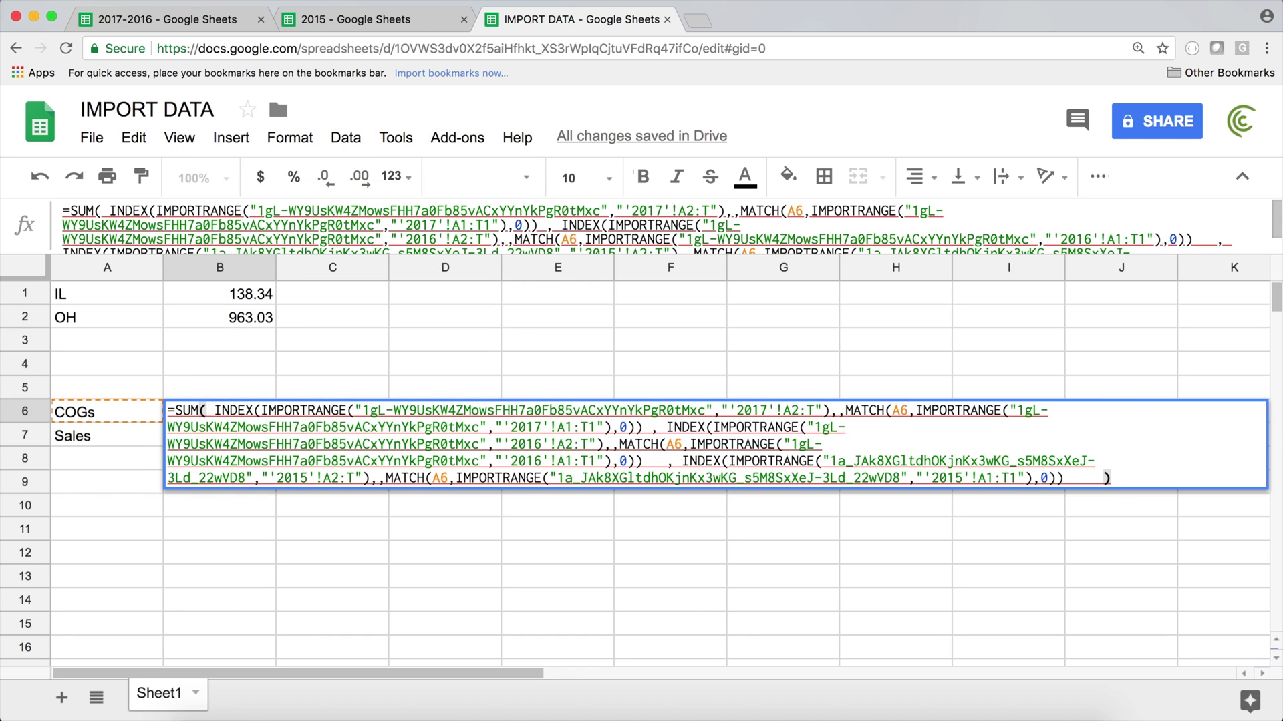
pyautogui.press('Return')
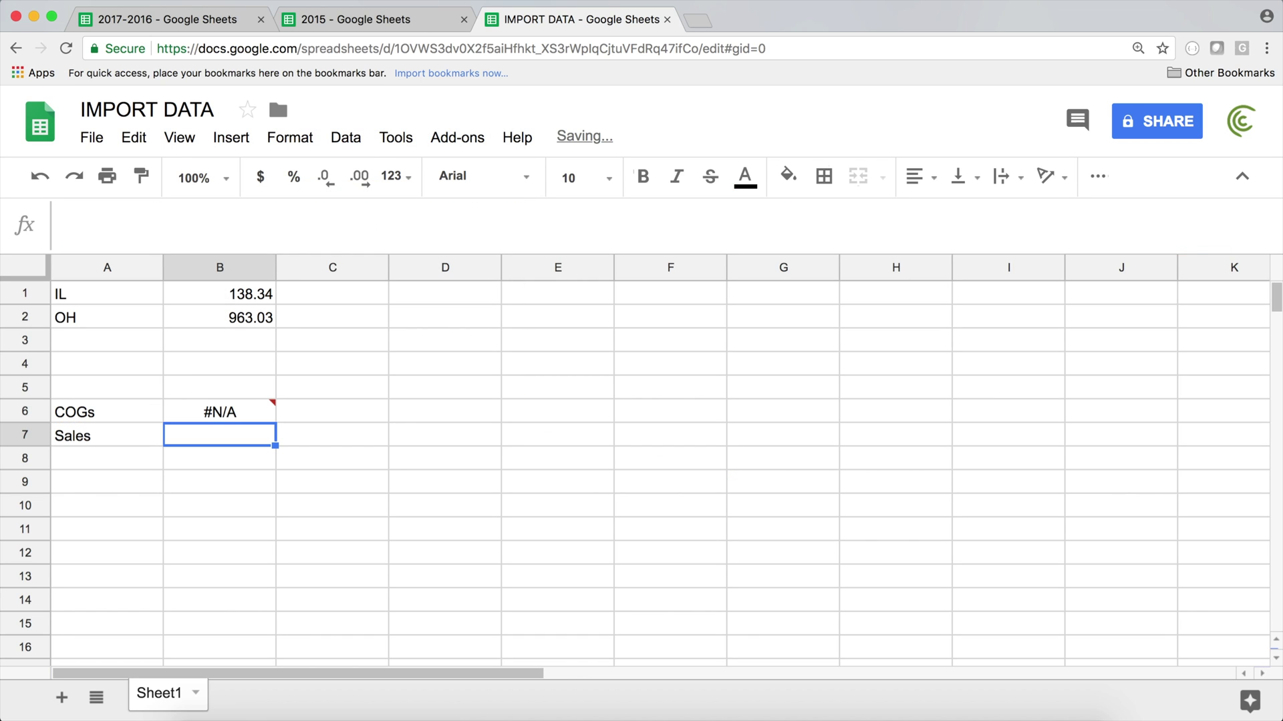
# Step: Inspect B6's error and compare the lookup label with the COGS header in the 2015 spreadsheet
pyautogui.click(220, 411)
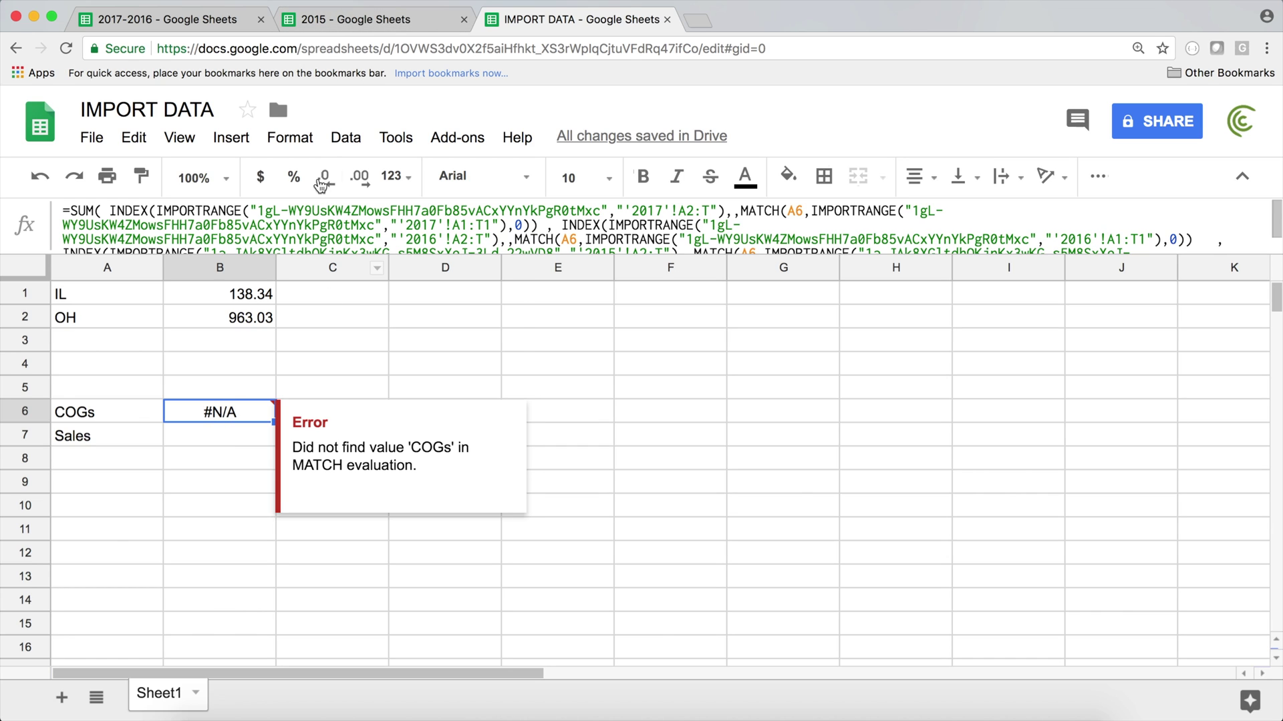
pyautogui.click(341, 28)
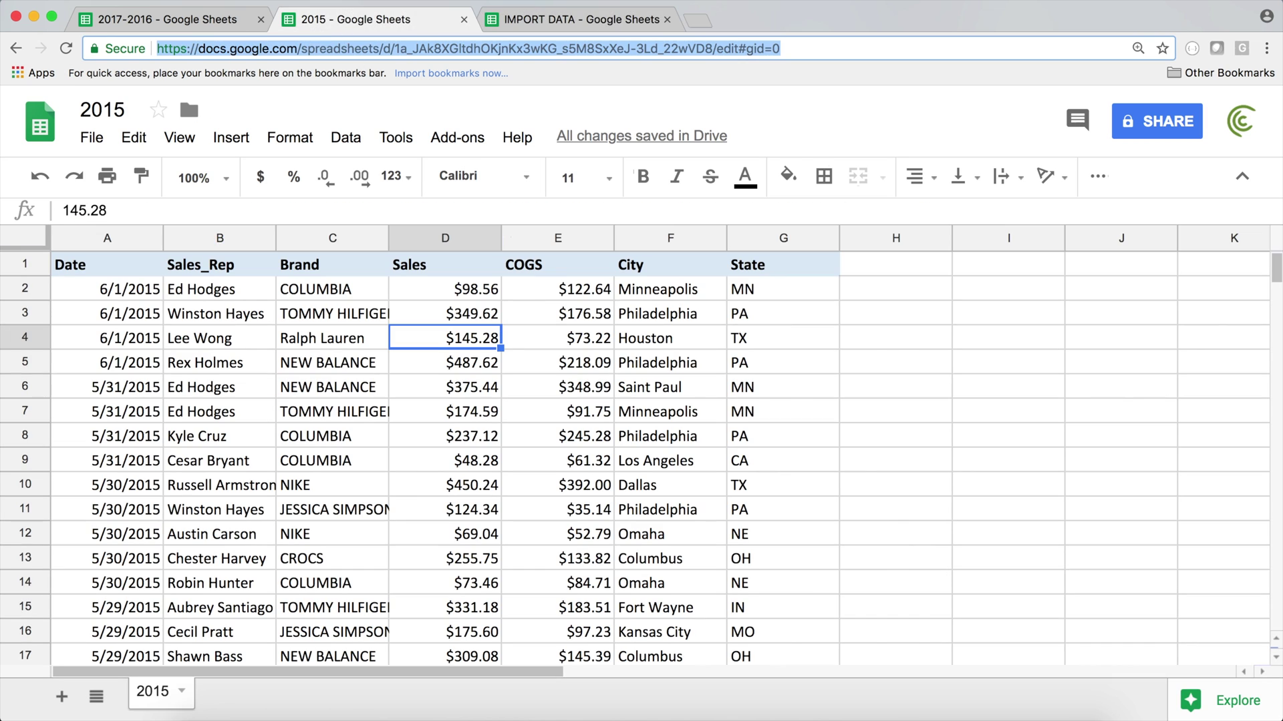
pyautogui.click(526, 266)
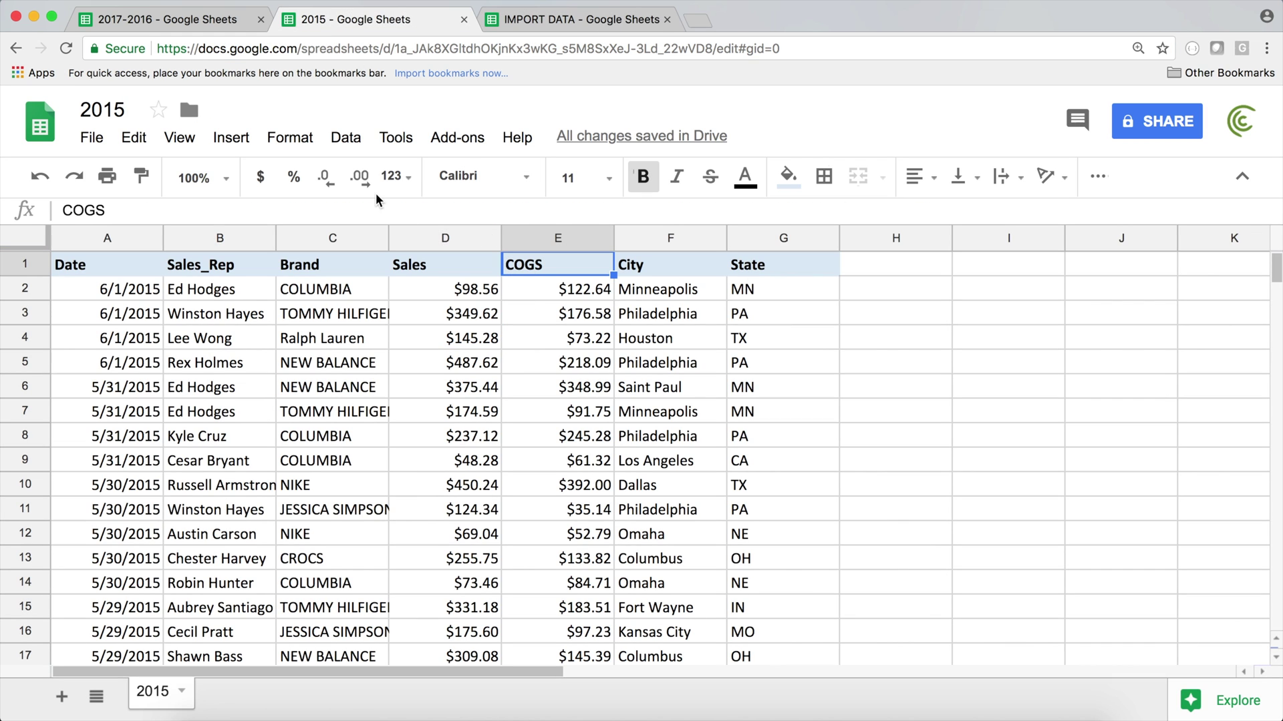
pyautogui.click(514, 22)
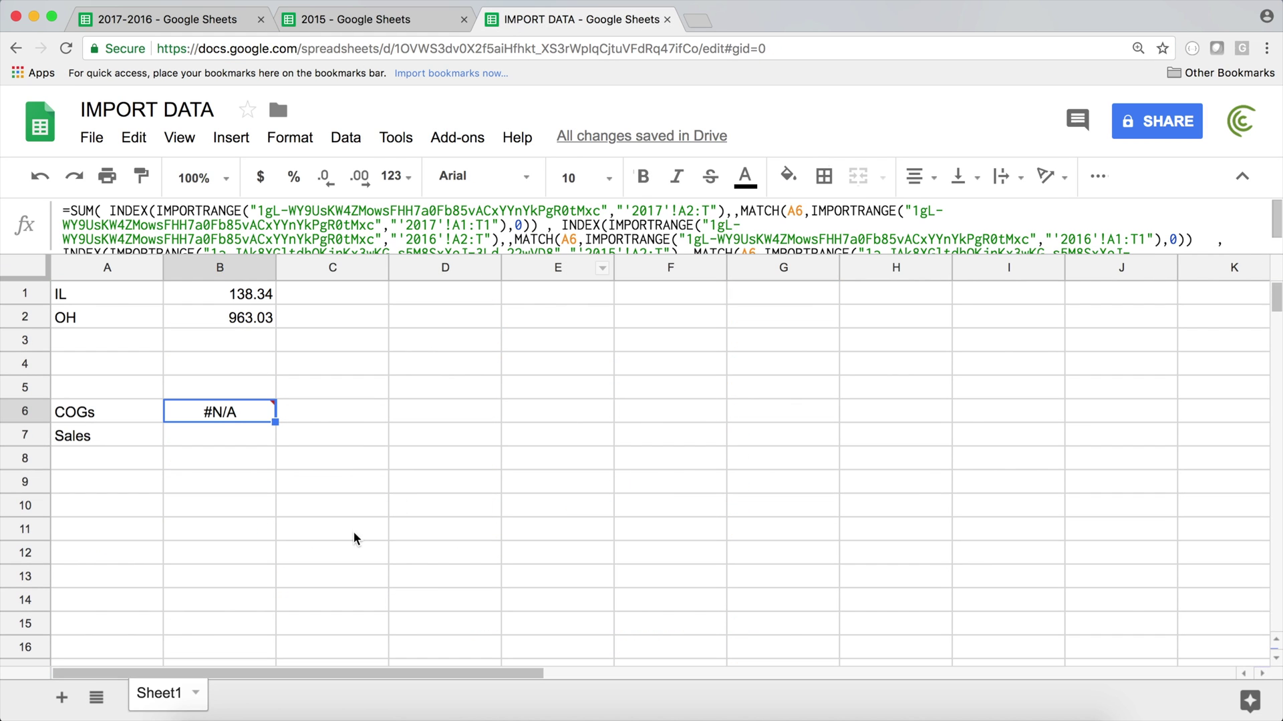
# Step: Begin an IMPORTRANGE formula in cell E5 of the IMPORT DATA sheet, up to its spreadsheet URL argument
pyautogui.click(544, 391)
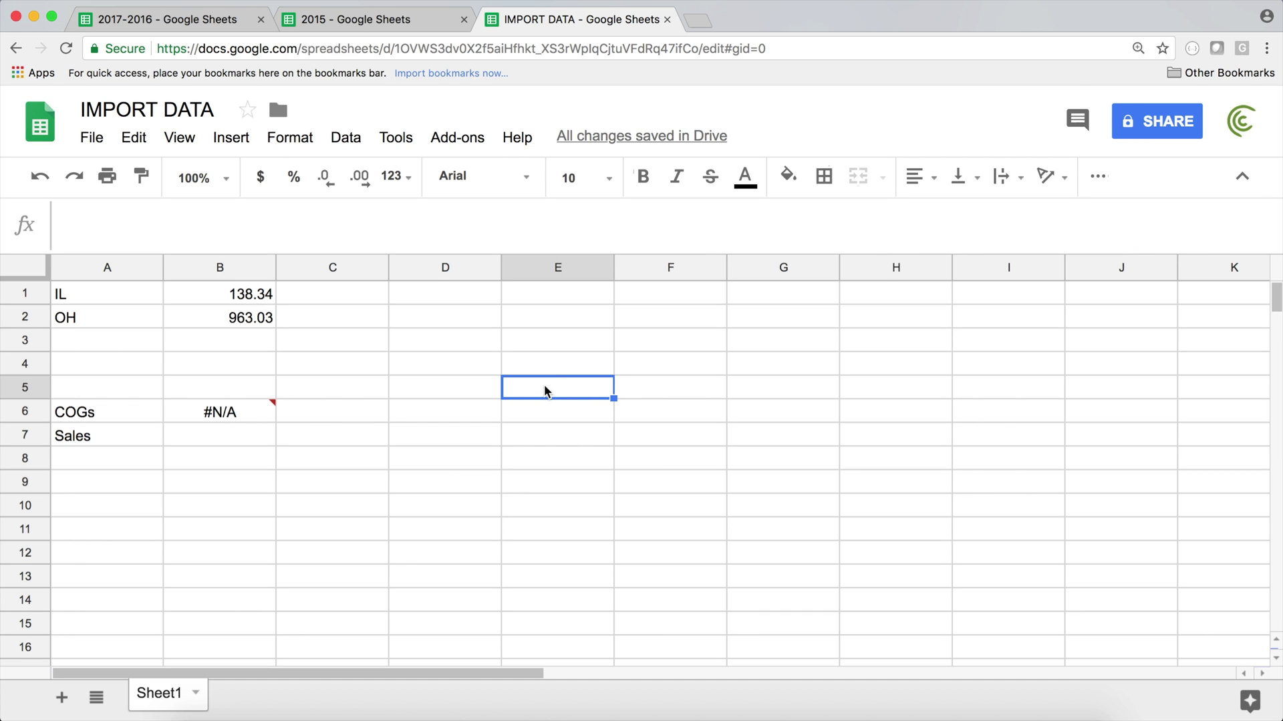
pyautogui.write('=impo')
pyautogui.press('Up')
pyautogui.press('Up')
pyautogui.press('Up')
pyautogui.press('Up')
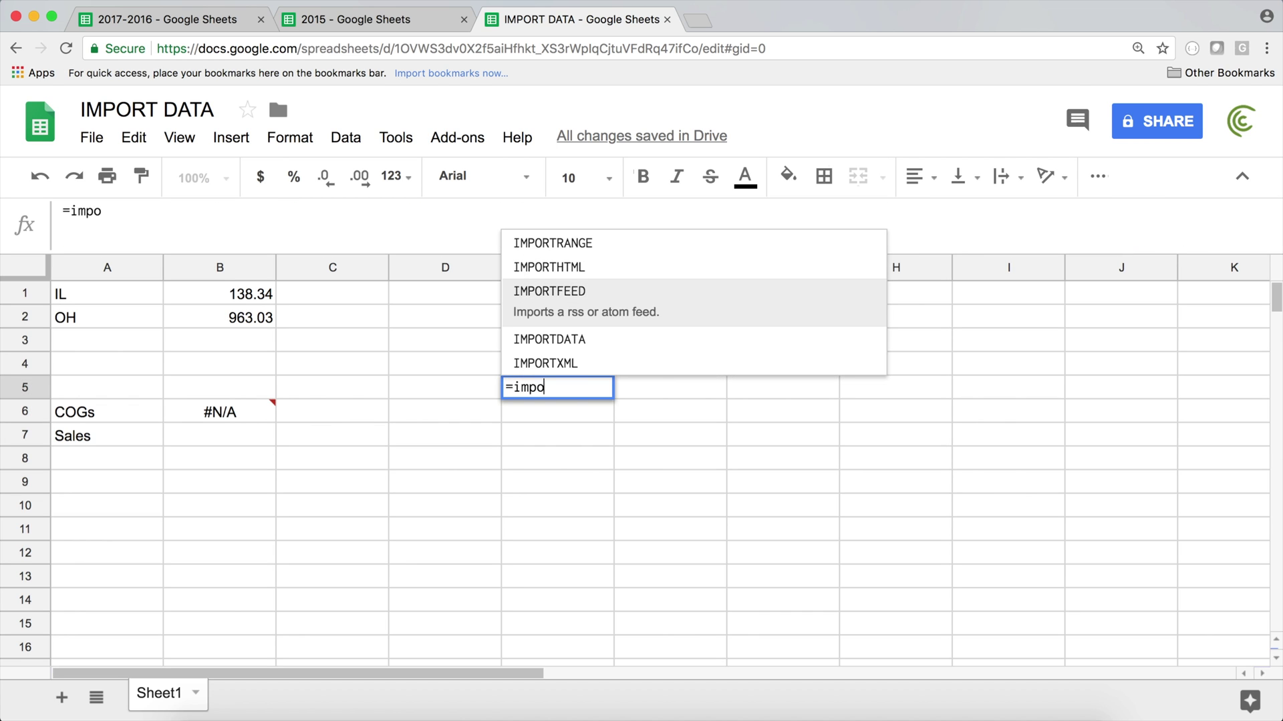
pyautogui.press('Tab')
pyautogui.write('"')
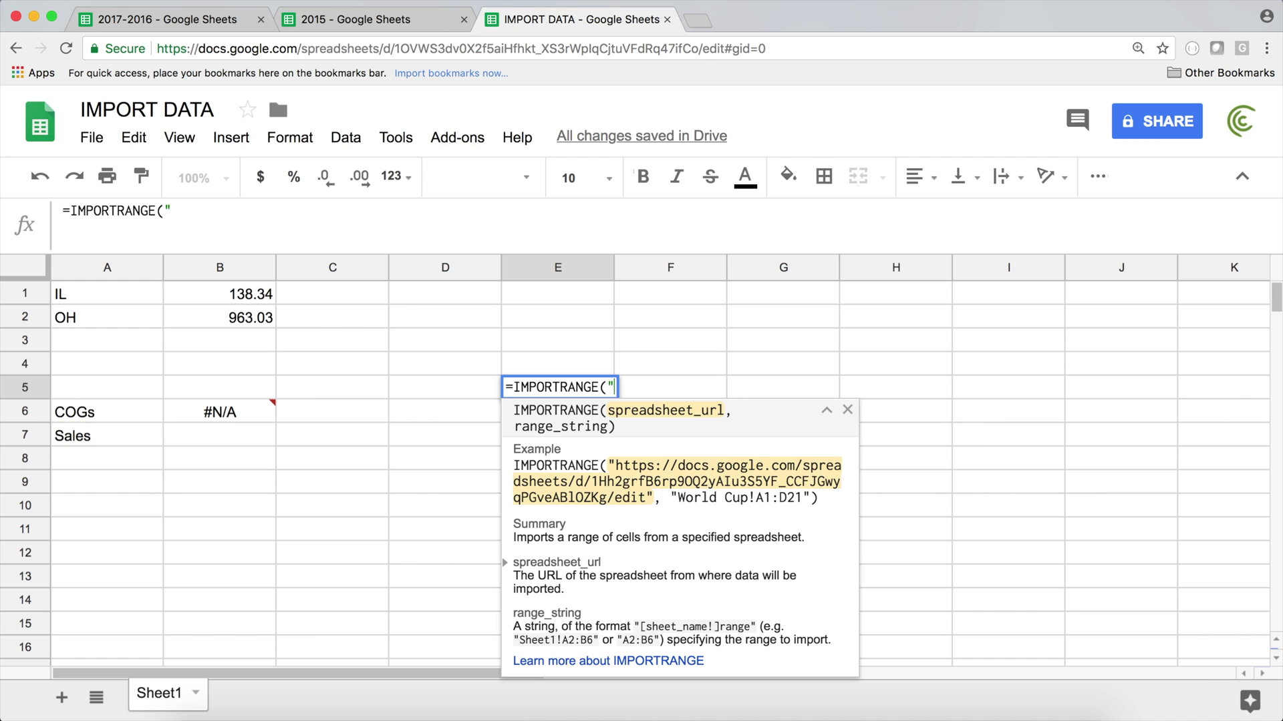
# Step: Complete E5's IMPORTRANGE formula with the 2015 spreadsheet's full URL and the range "A1"
pyautogui.click(363, 20)
pyautogui.click(354, 48)
pyautogui.hotkey('ctrl', 'c')
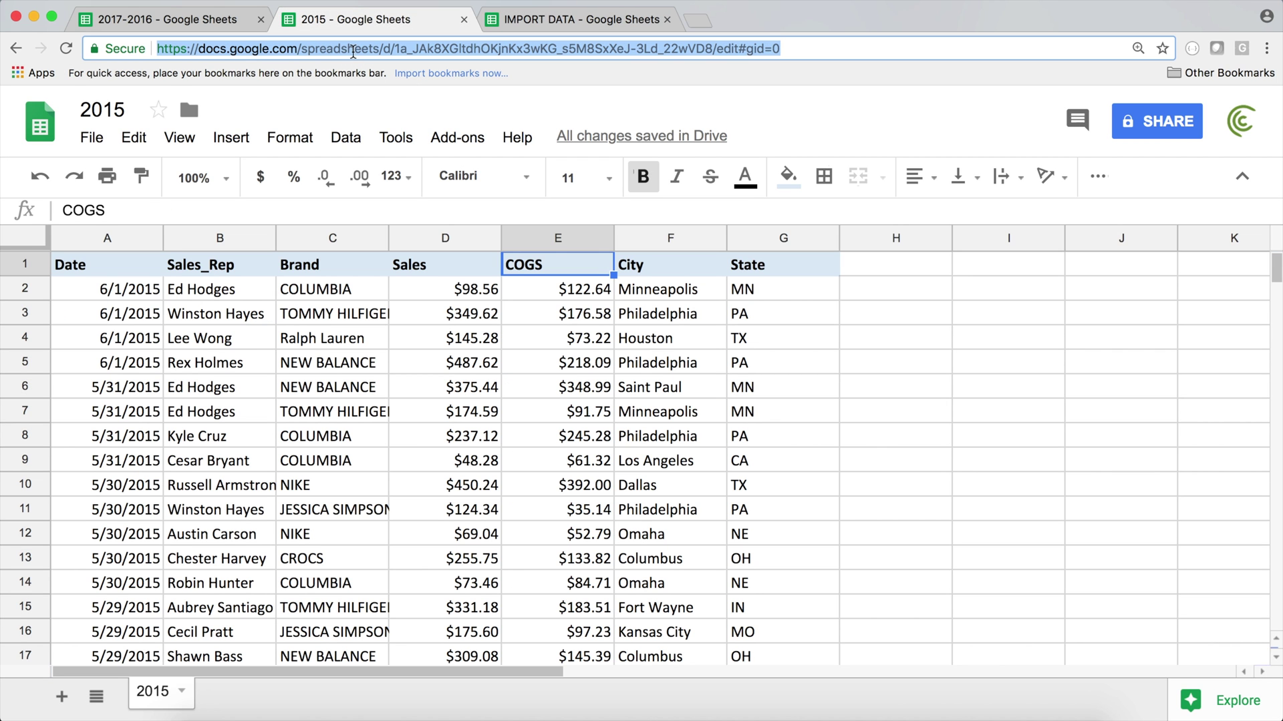
pyautogui.click(518, 20)
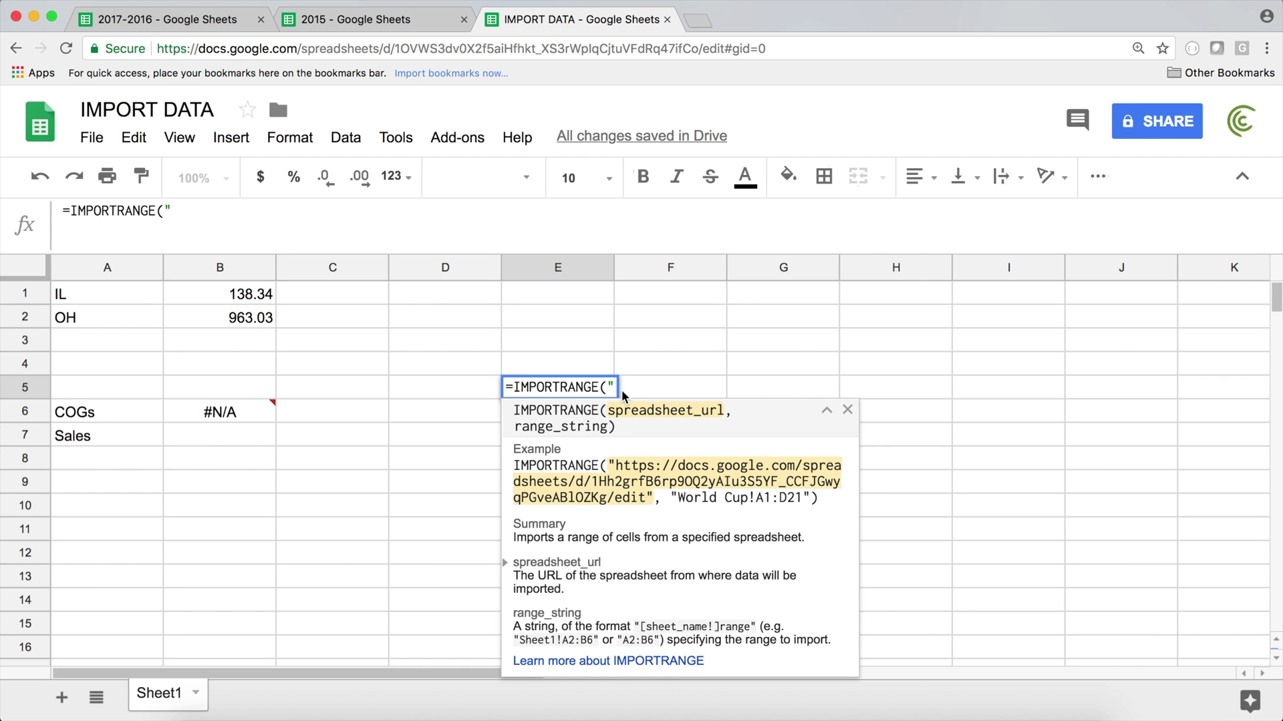
pyautogui.hotkey('ctrl', 'v')
pyautogui.write('",')
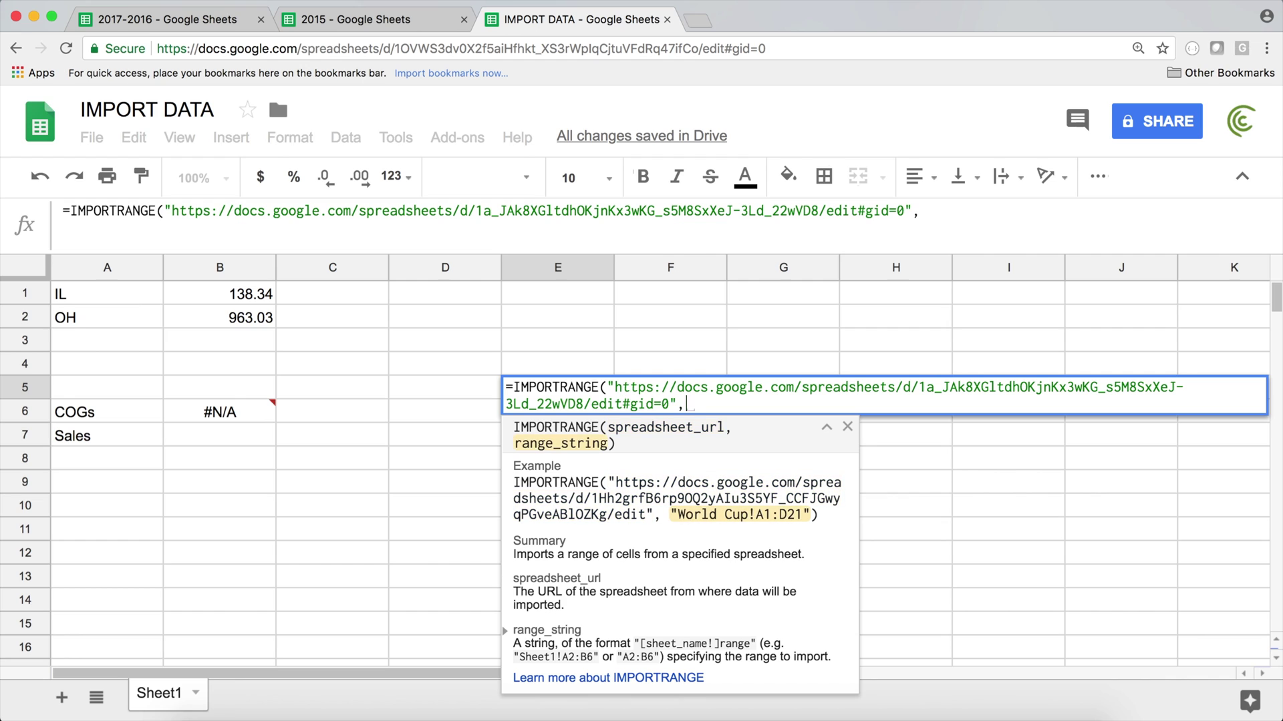
pyautogui.write('"A1")')
pyautogui.press('Return')
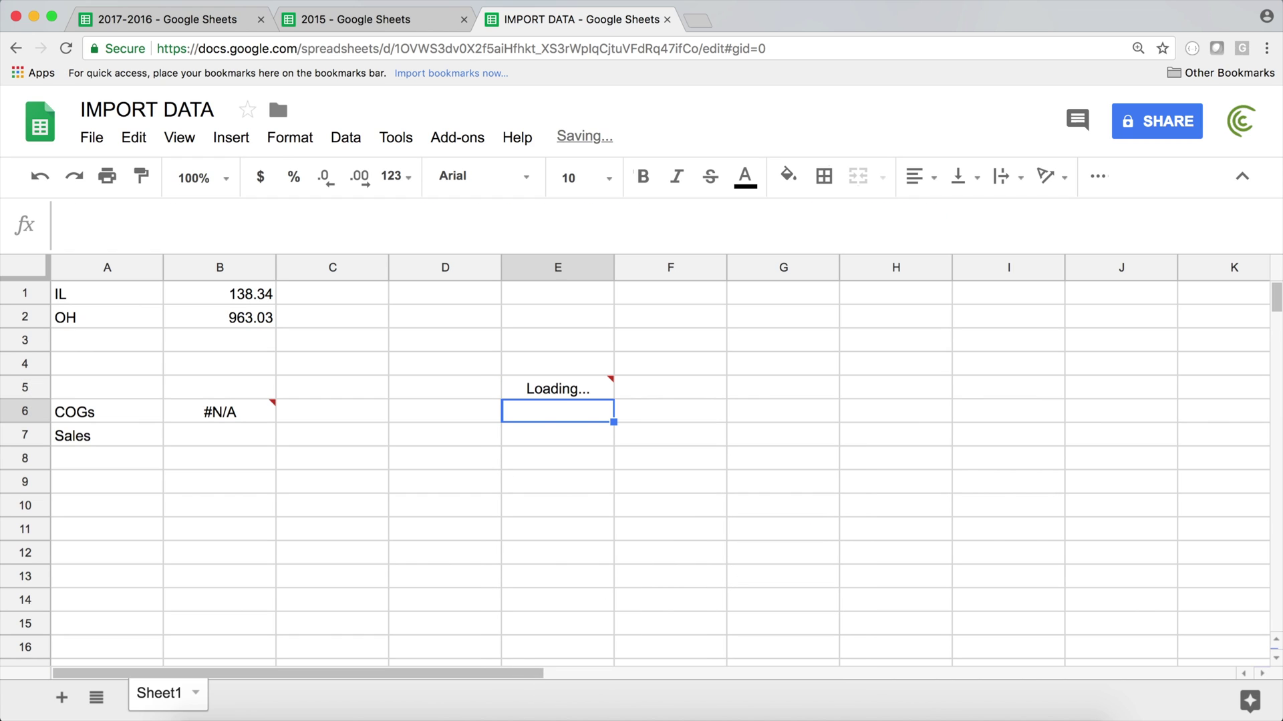
# Step: Allow E5's import access to the 2015 spreadsheet, check B6, and delete the temporary formula from E5
pyautogui.click(561, 394)
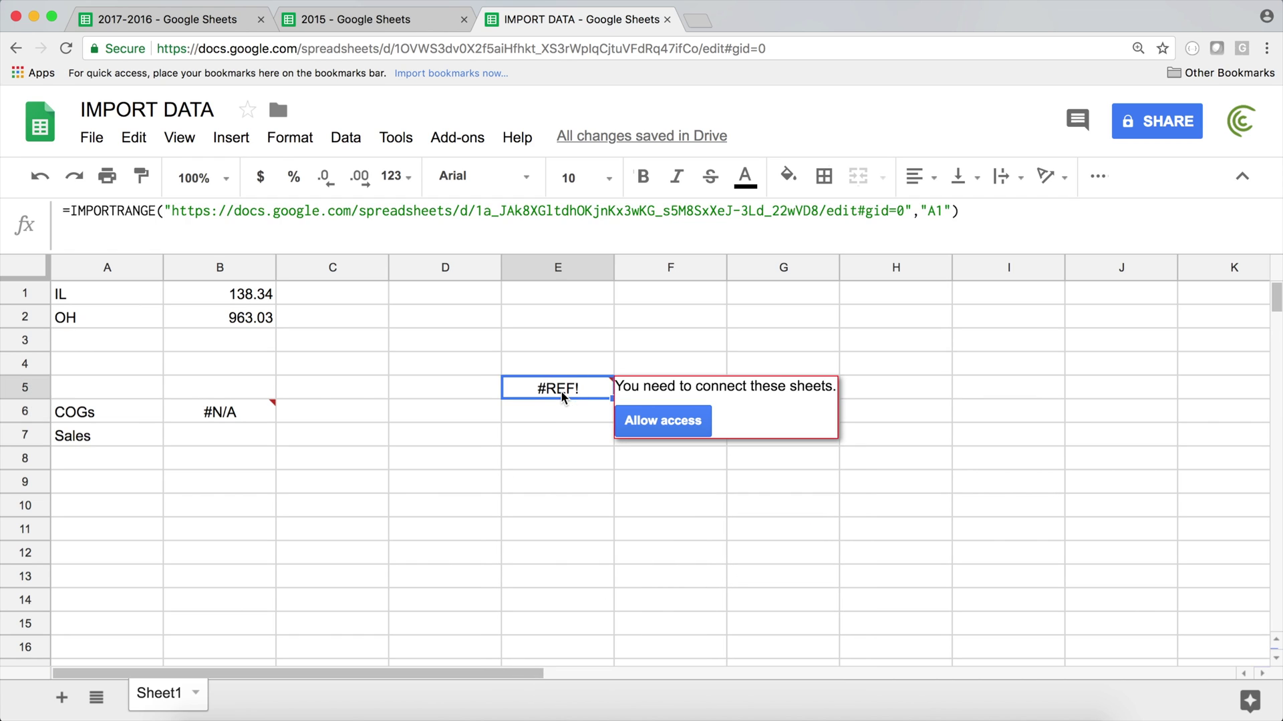
pyautogui.click(654, 427)
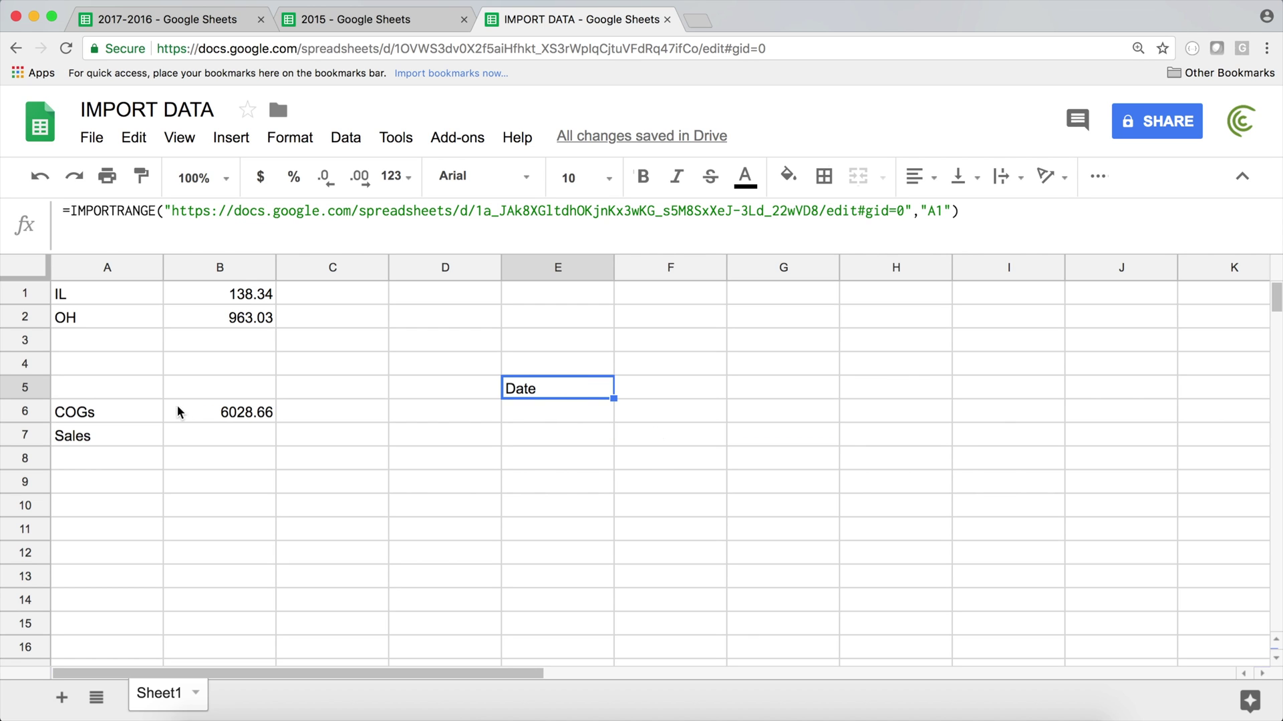
pyautogui.click(209, 419)
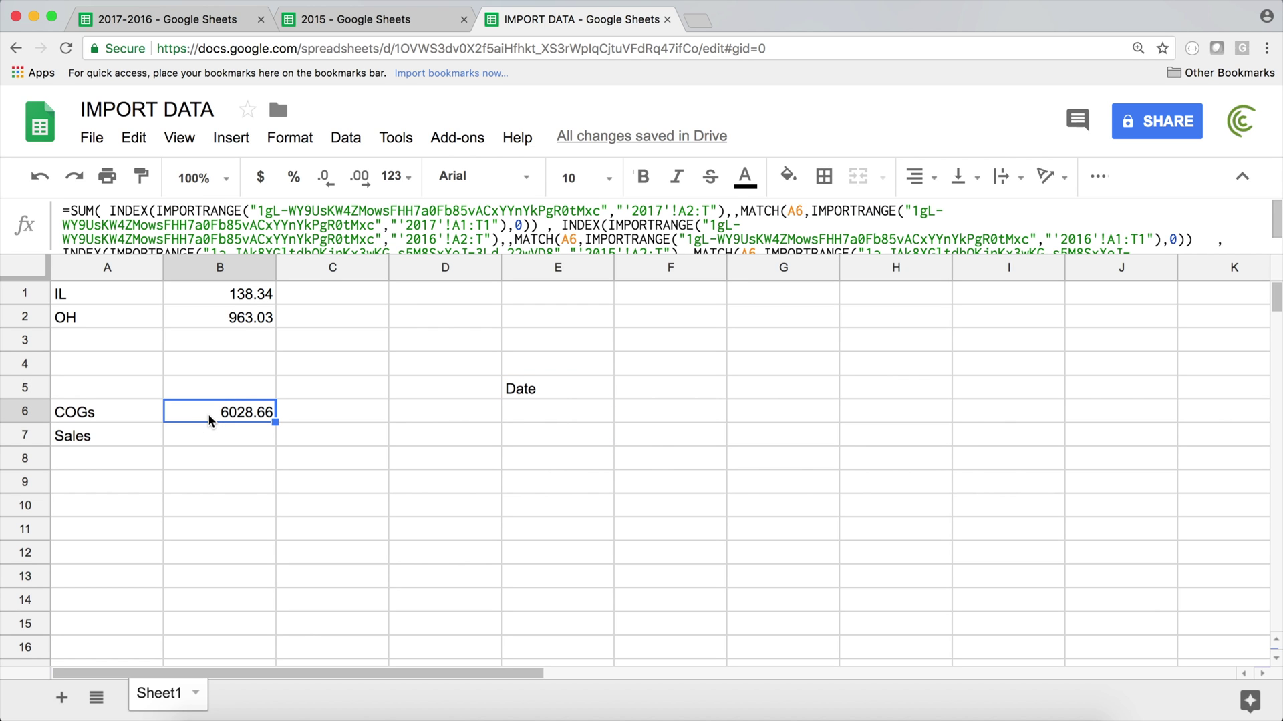
pyautogui.click(538, 389)
pyautogui.press('Delete')
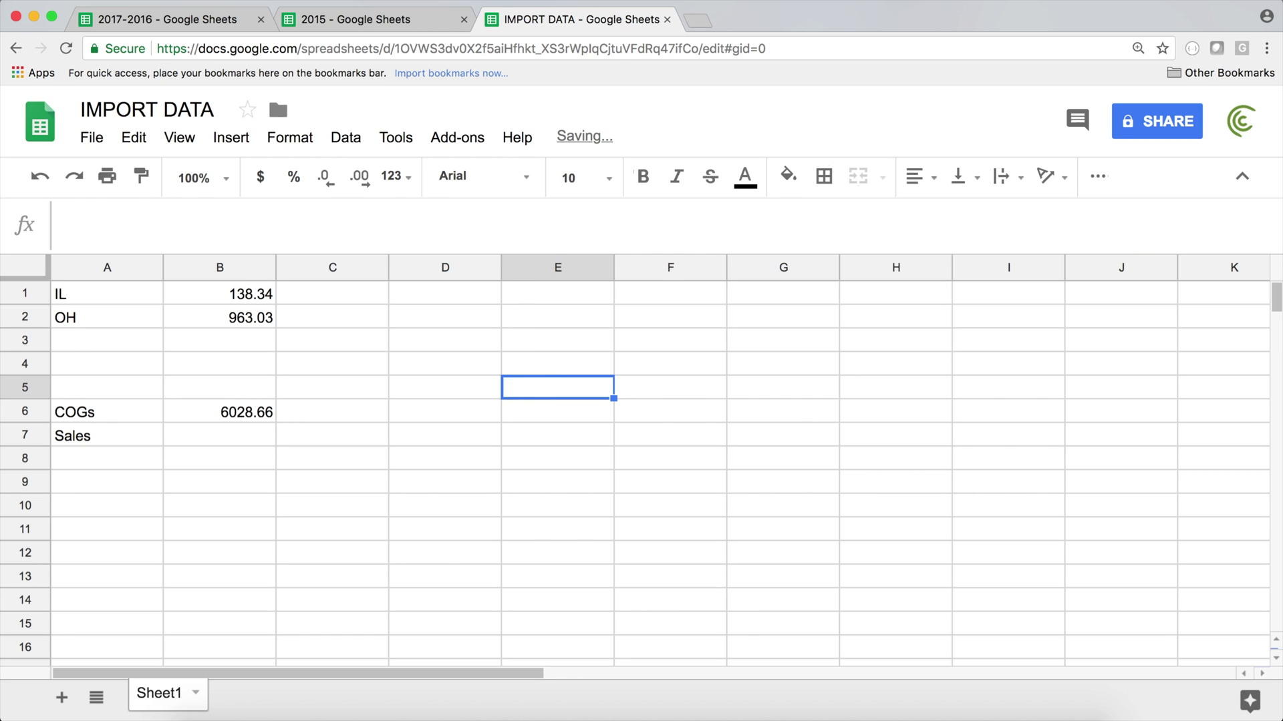
# Step: Fill B6's SUM formula down to B7 for the Sales row
pyautogui.press('Left')
pyautogui.press('Left')
pyautogui.press('Left')
pyautogui.press('Down')
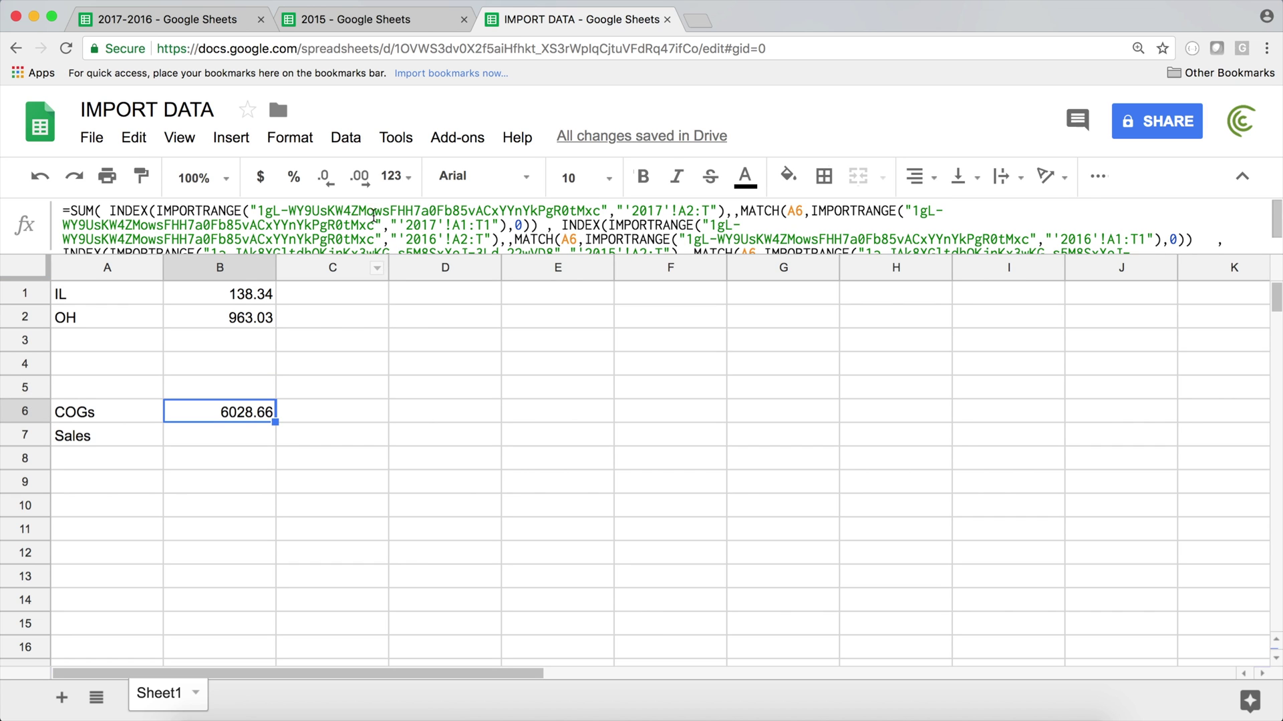
pyautogui.click(384, 22)
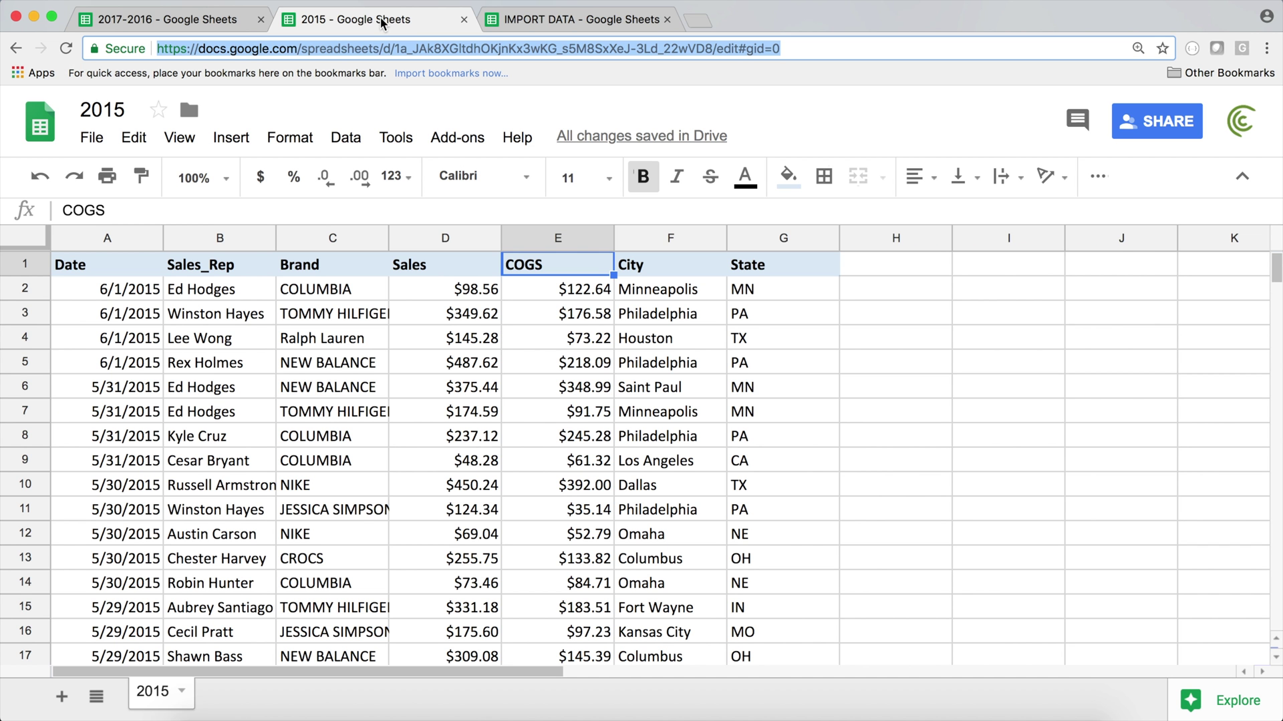
pyautogui.click(534, 18)
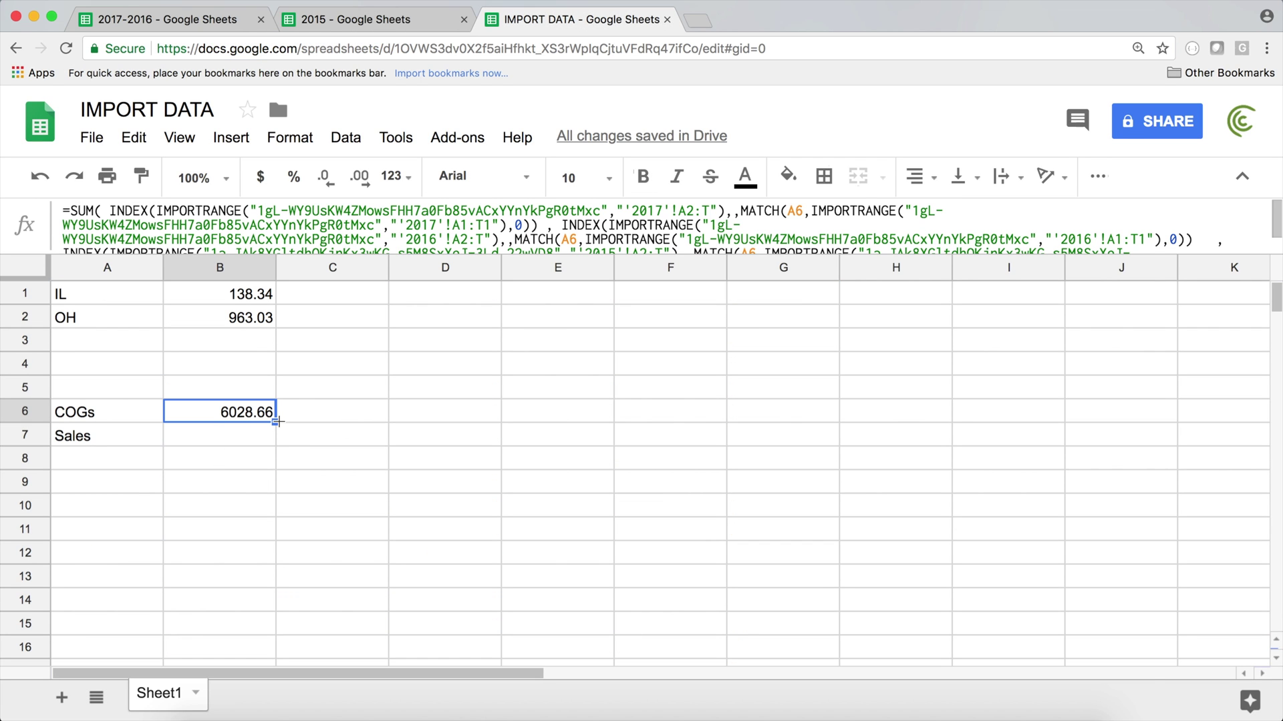
pyautogui.moveTo(277, 421); pyautogui.dragTo(275, 437)
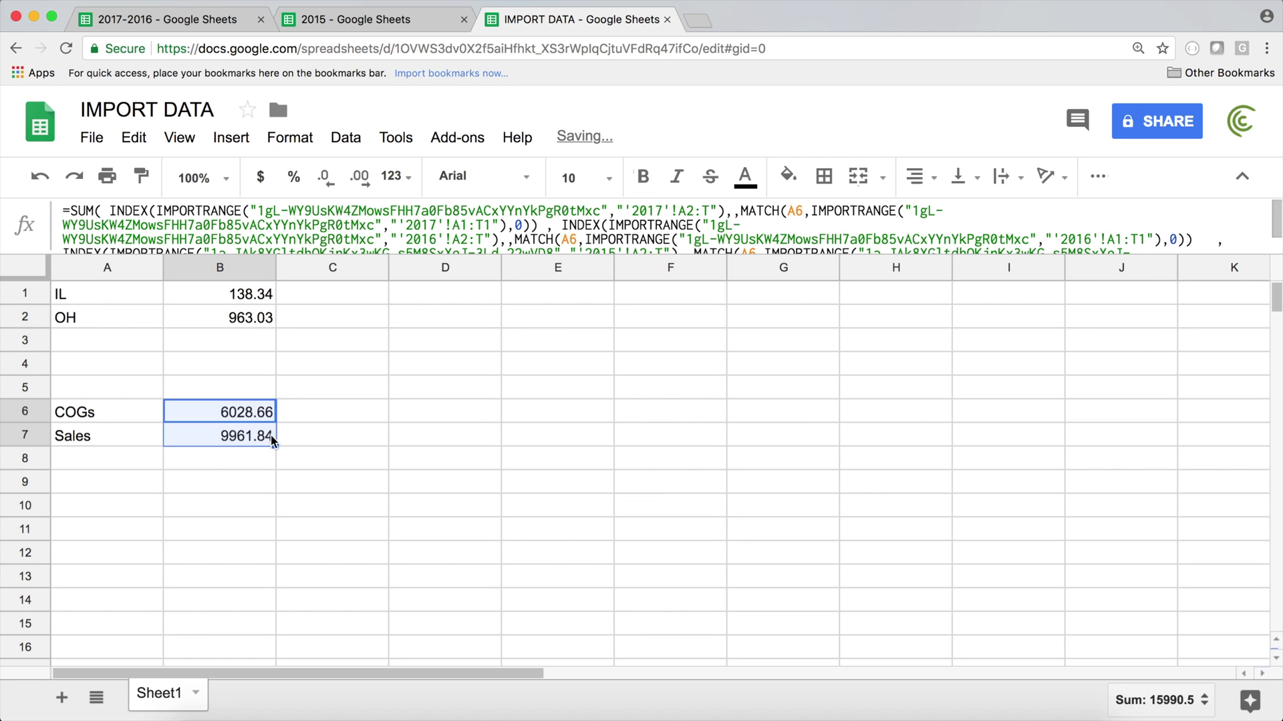
# Step: Enlarge the formula bar to show B6's whole formula, and clear the formulas in B6:B7
pyautogui.moveTo(306, 255); pyautogui.dragTo(301, 311)
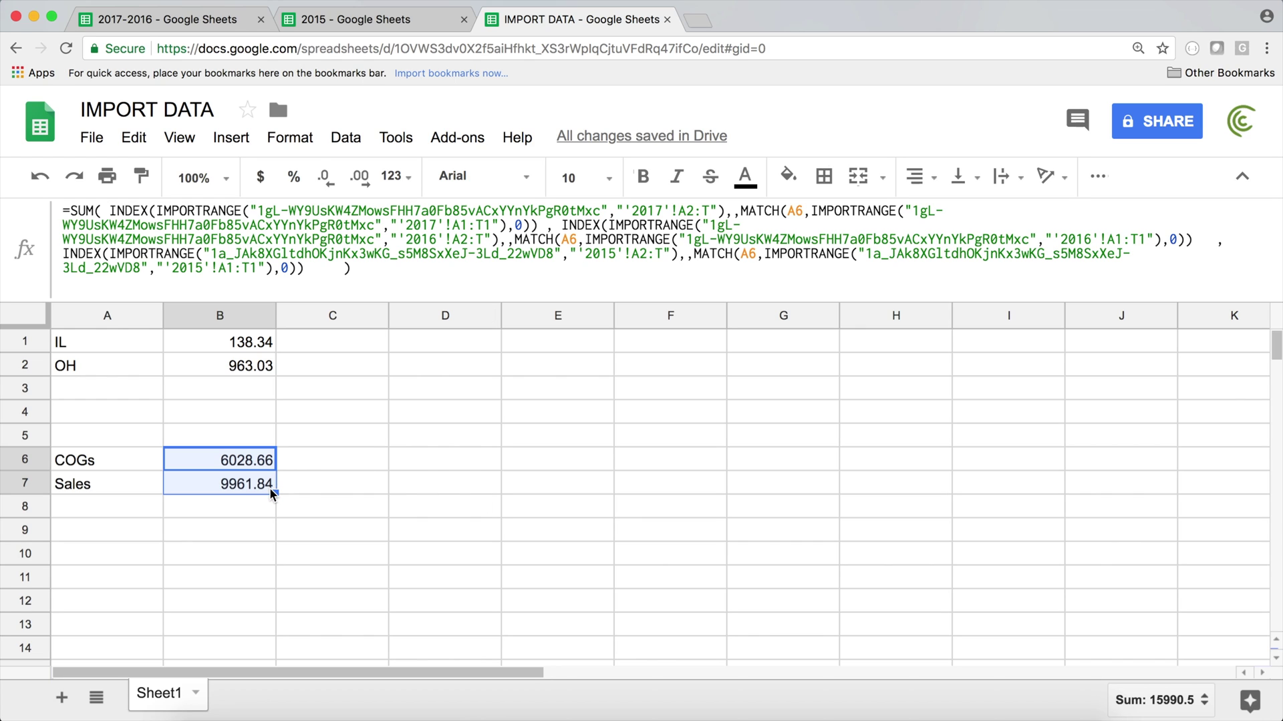
pyautogui.press('Delete')
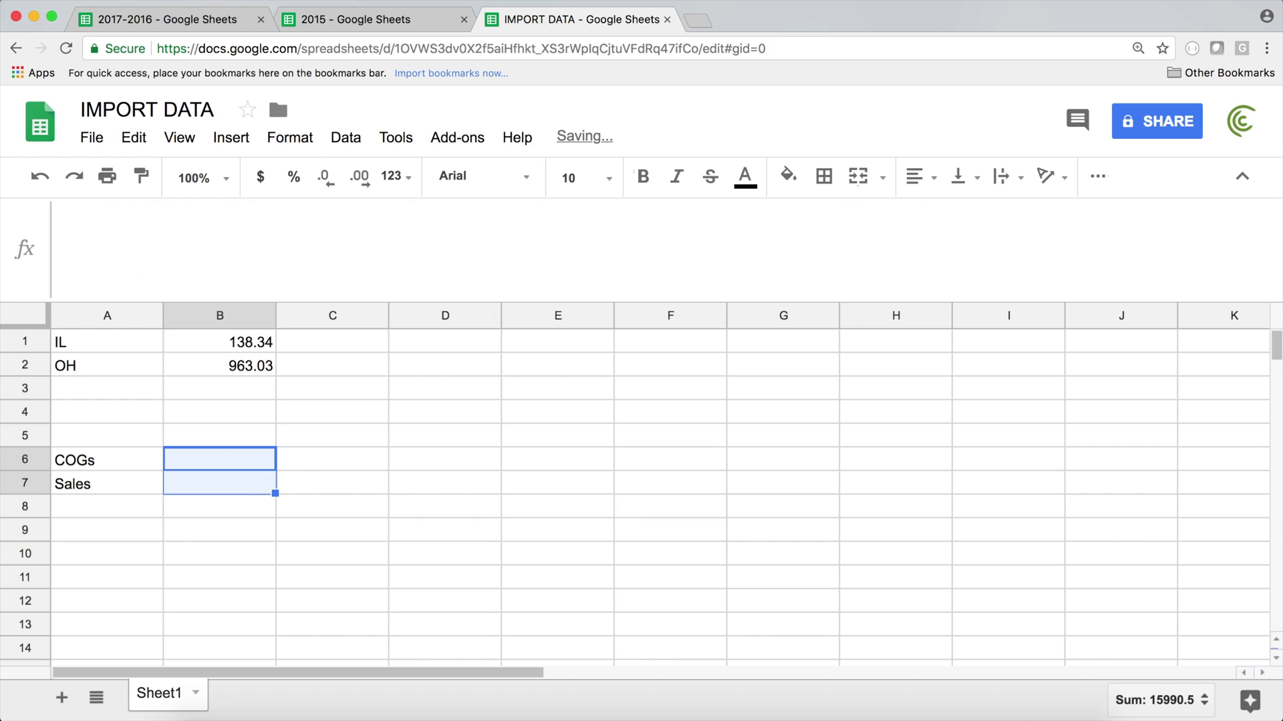
pyautogui.press('Up')
pyautogui.press('Down')
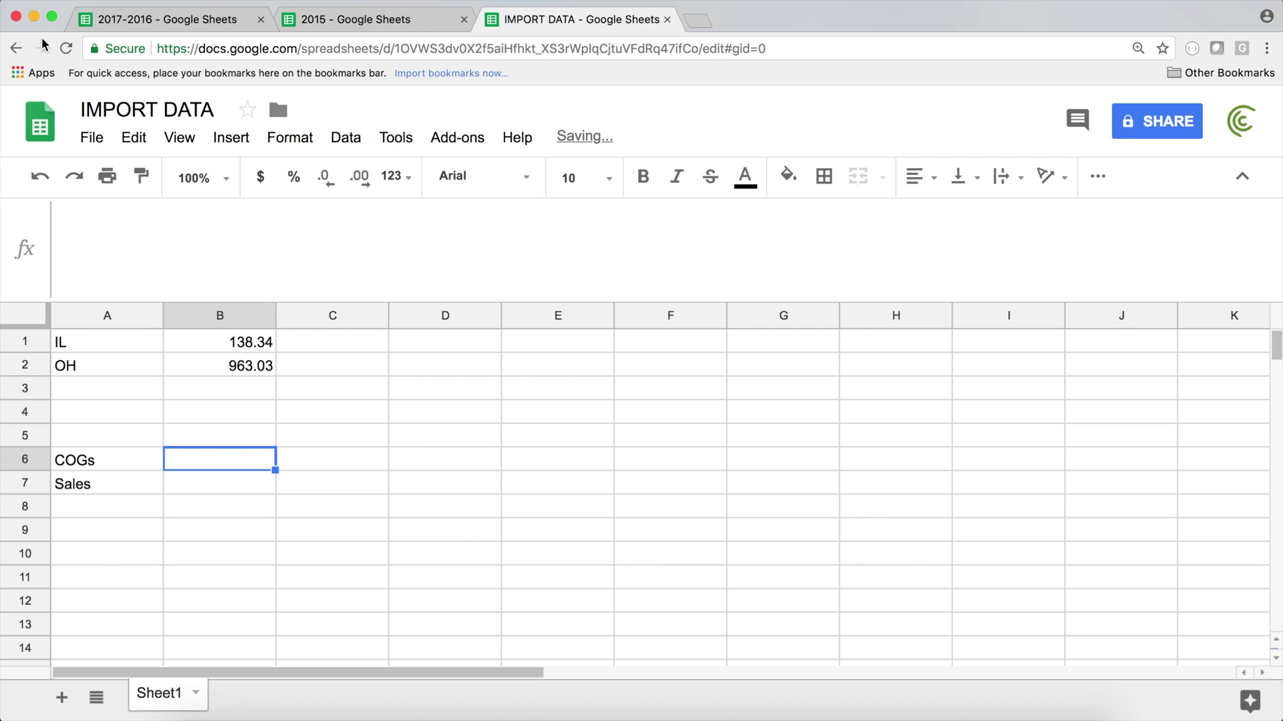
# Step: Copy the spreadsheet ID from the 2017-2016 spreadsheet's URL
pyautogui.click(210, 25)
pyautogui.click(251, 49)
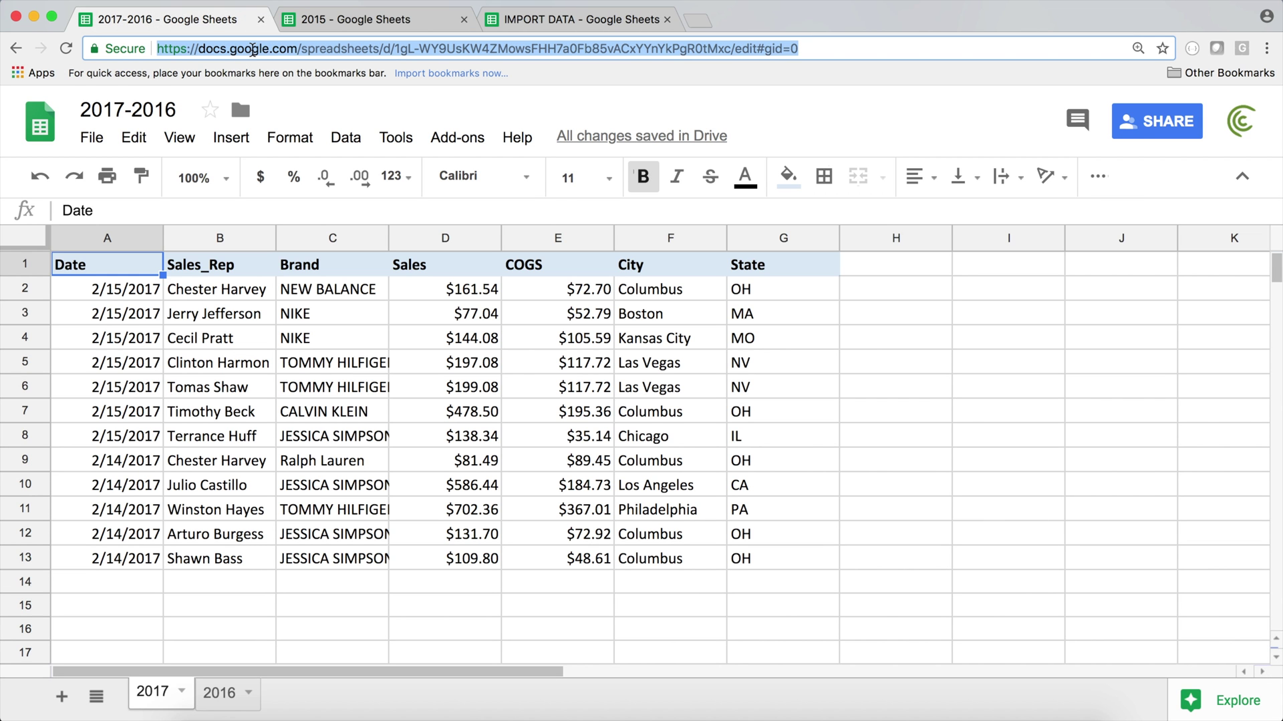
pyautogui.moveTo(395, 47); pyautogui.dragTo(731, 45)
pyautogui.press('super+c')
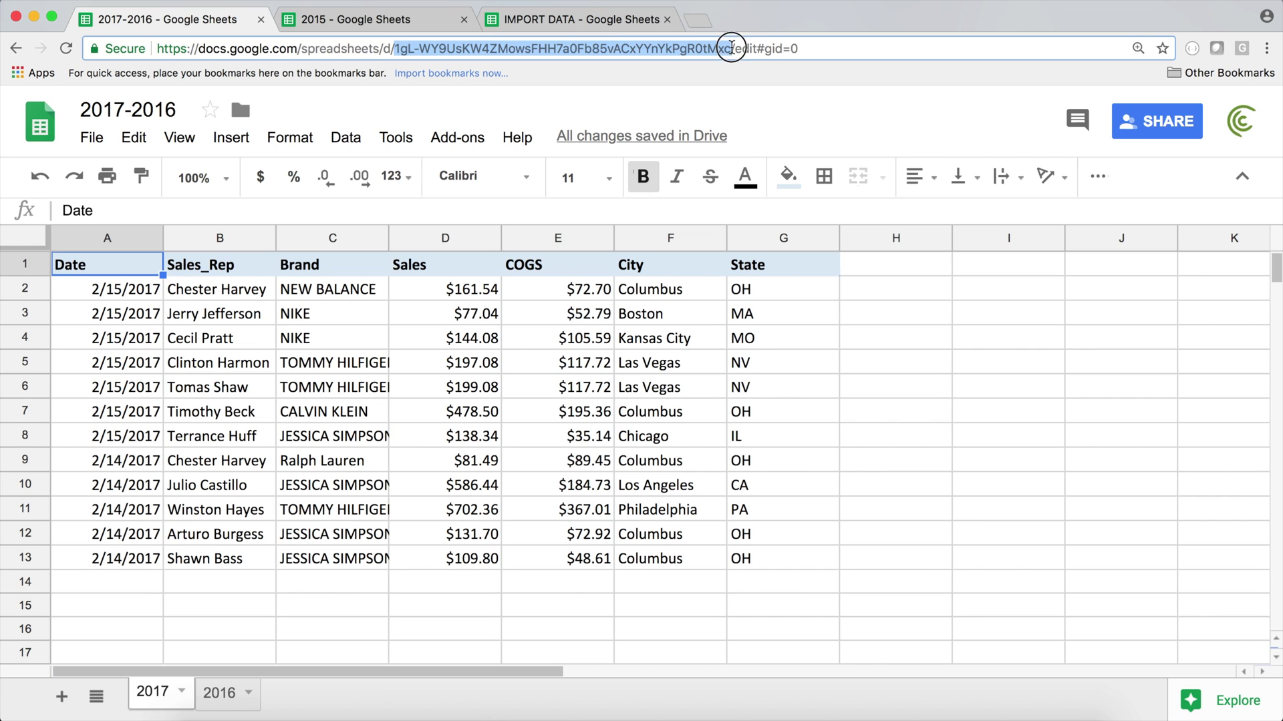
# Step: Start an IMPORTRANGE formula in B6 of IMPORT DATA with the copied 2017-2016 spreadsheet ID as its first argument
pyautogui.click(537, 21)
pyautogui.write('=impo')
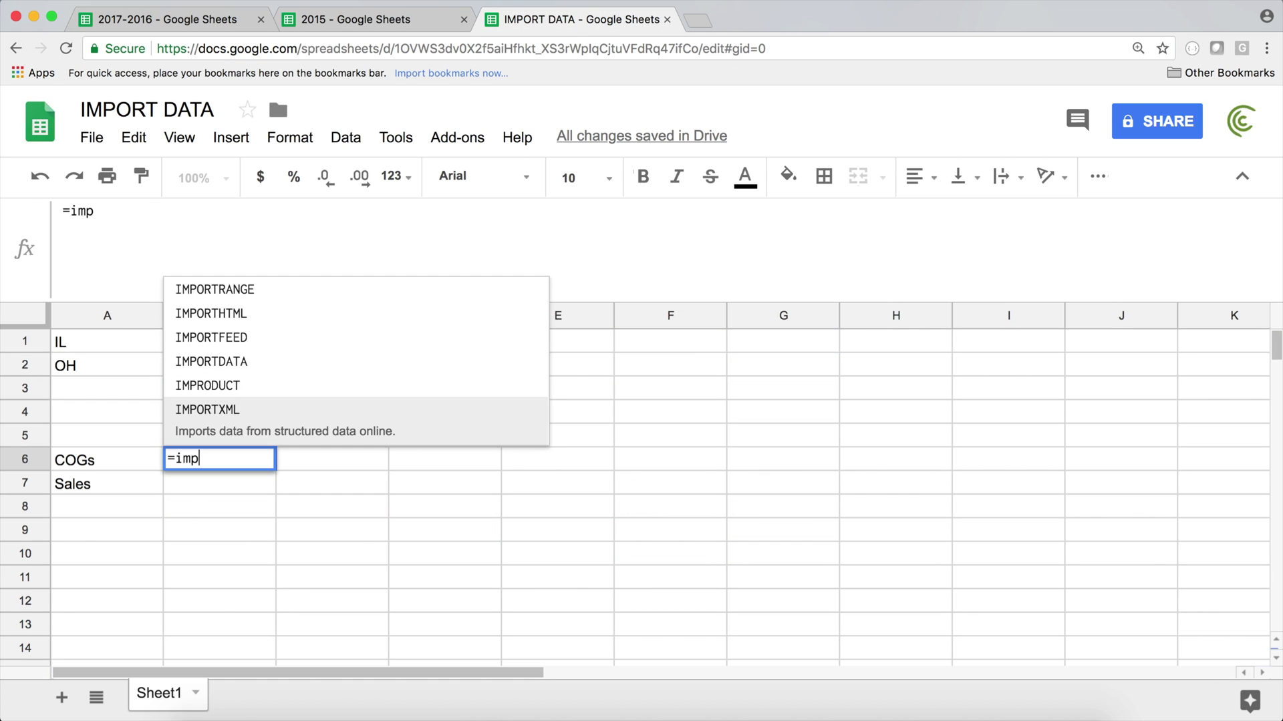
pyautogui.click(298, 326)
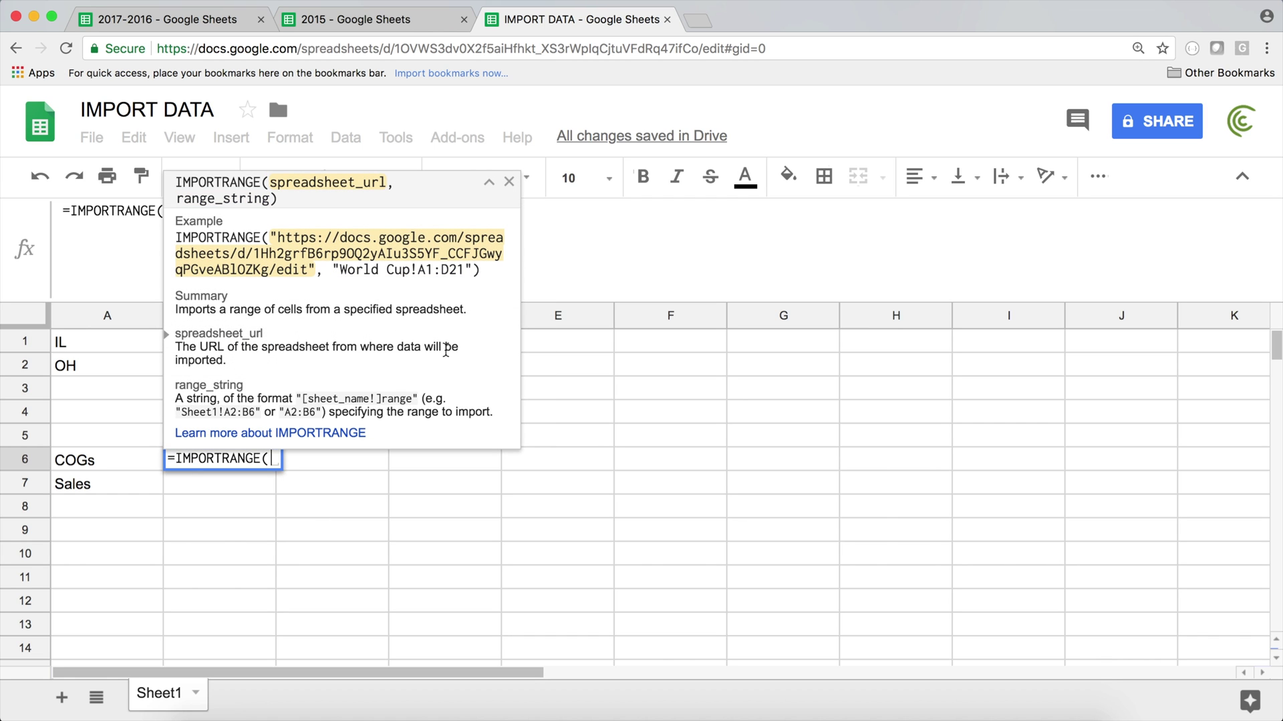
pyautogui.write('"')
pyautogui.press('super+v')
pyautogui.write('",')
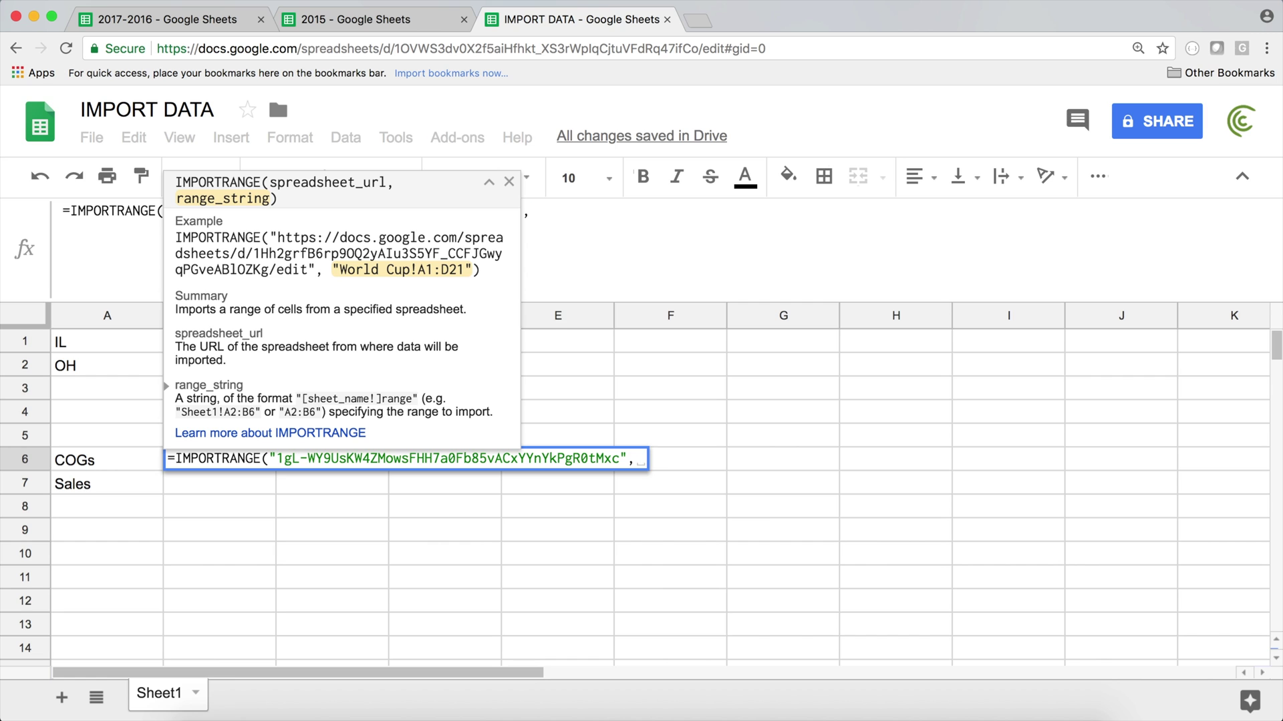
pyautogui.write('"')
# Step: Check the column layout in the 2017-2016 spreadsheet and set the IMPORTRANGE range in B6 to "D2:D"
pyautogui.click(187, 23)
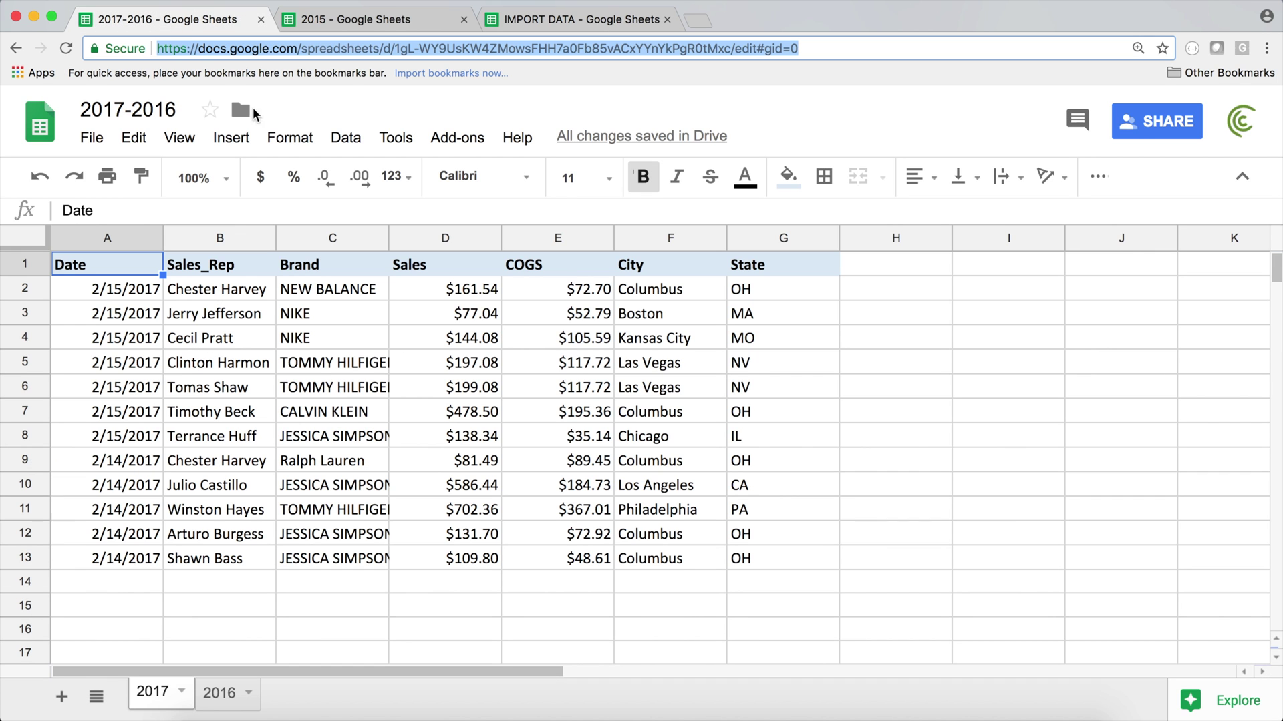
pyautogui.click(528, 19)
pyautogui.write('D')
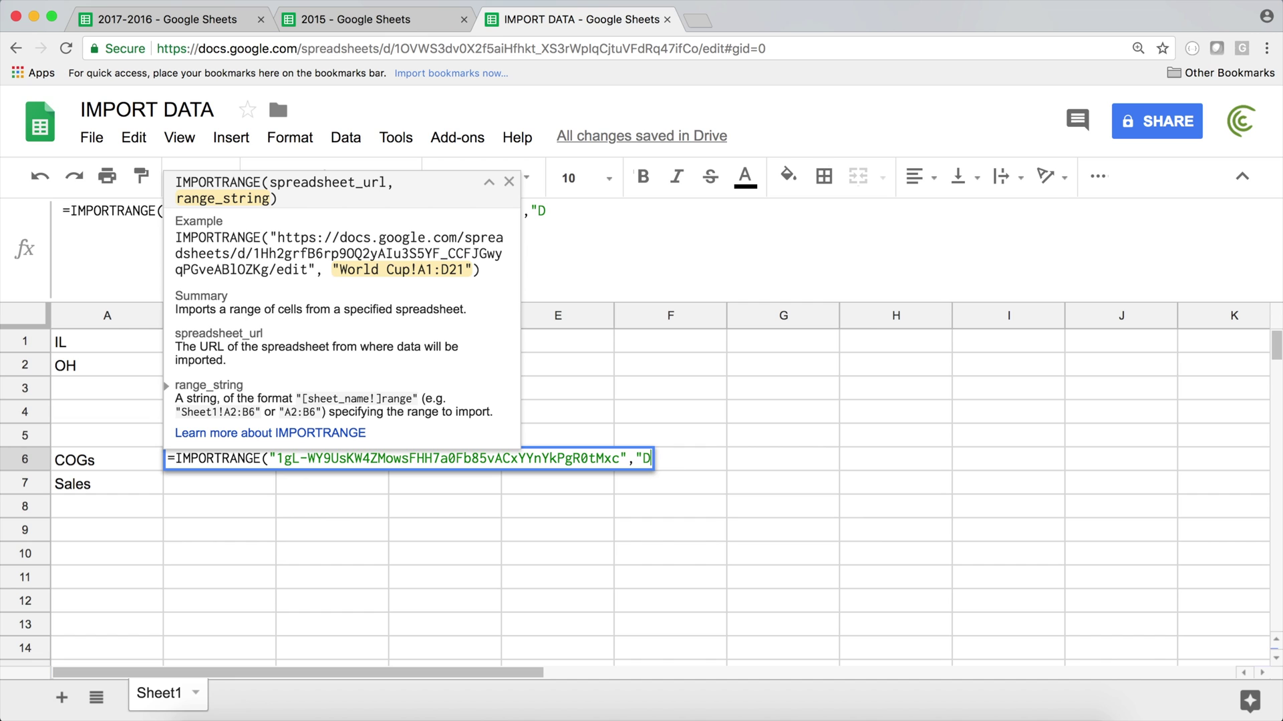
pyautogui.write('2:D')
pyautogui.click(146, 8)
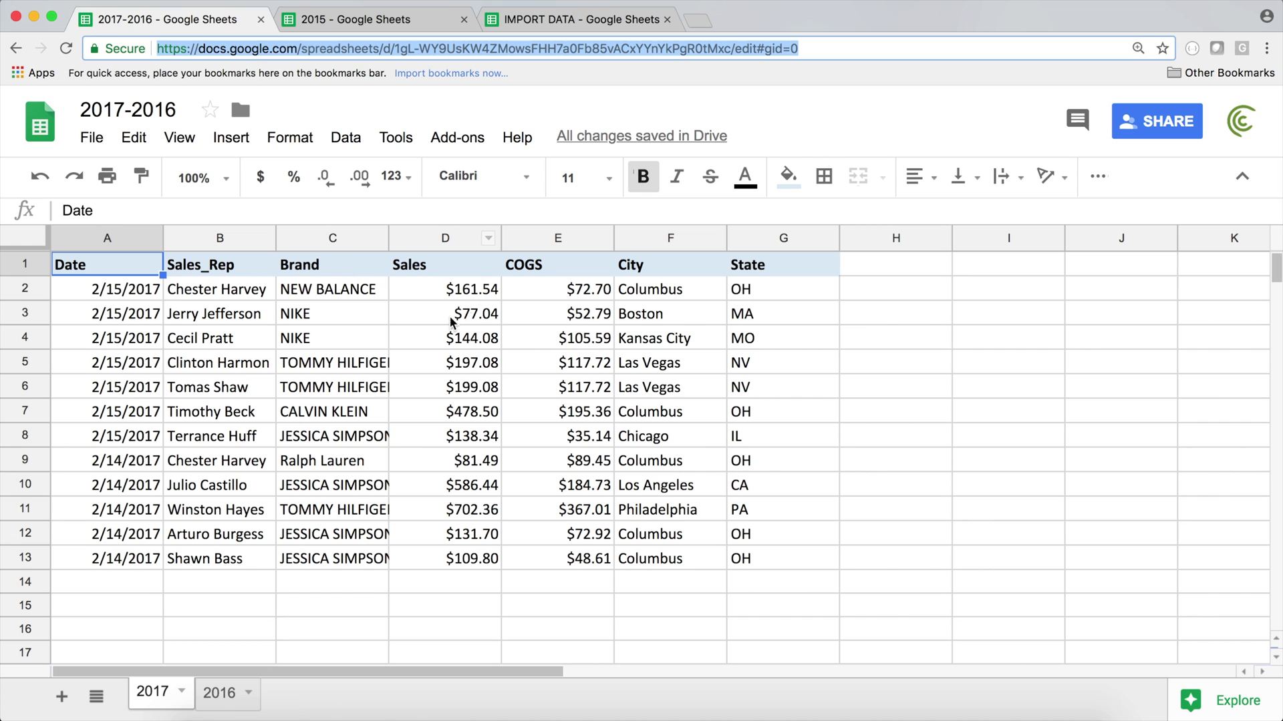
pyautogui.click(569, 20)
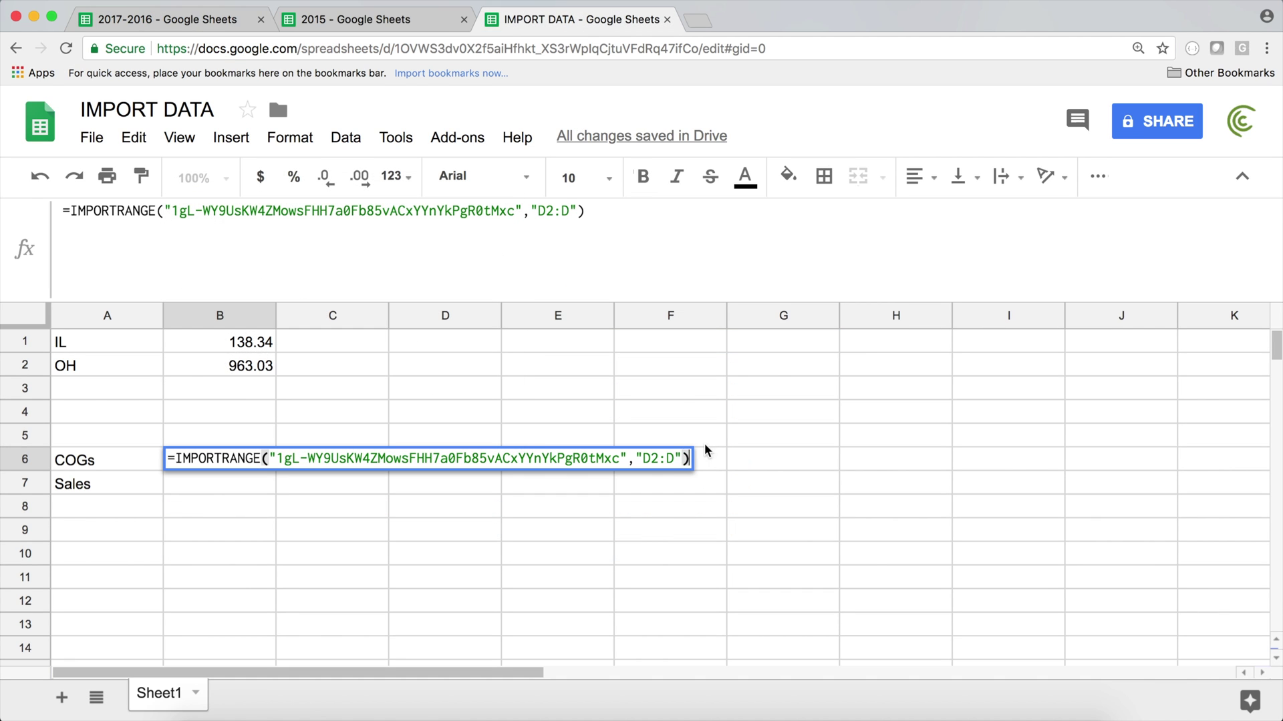
# Step: Add the 2017 sheet reference to the IMPORTRANGE range in B6, making it "'2017'!D2:D", and enter the formula
pyautogui.click(643, 460)
pyautogui.write("'2017")
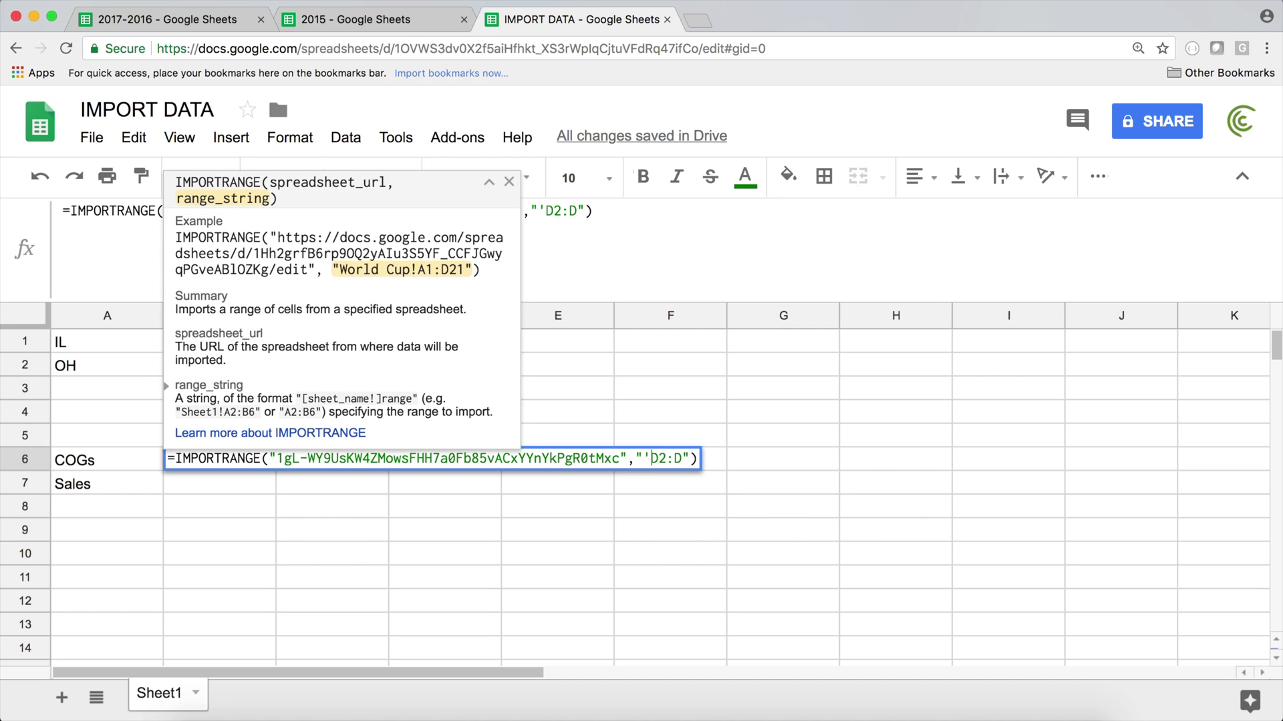
pyautogui.write("'!")
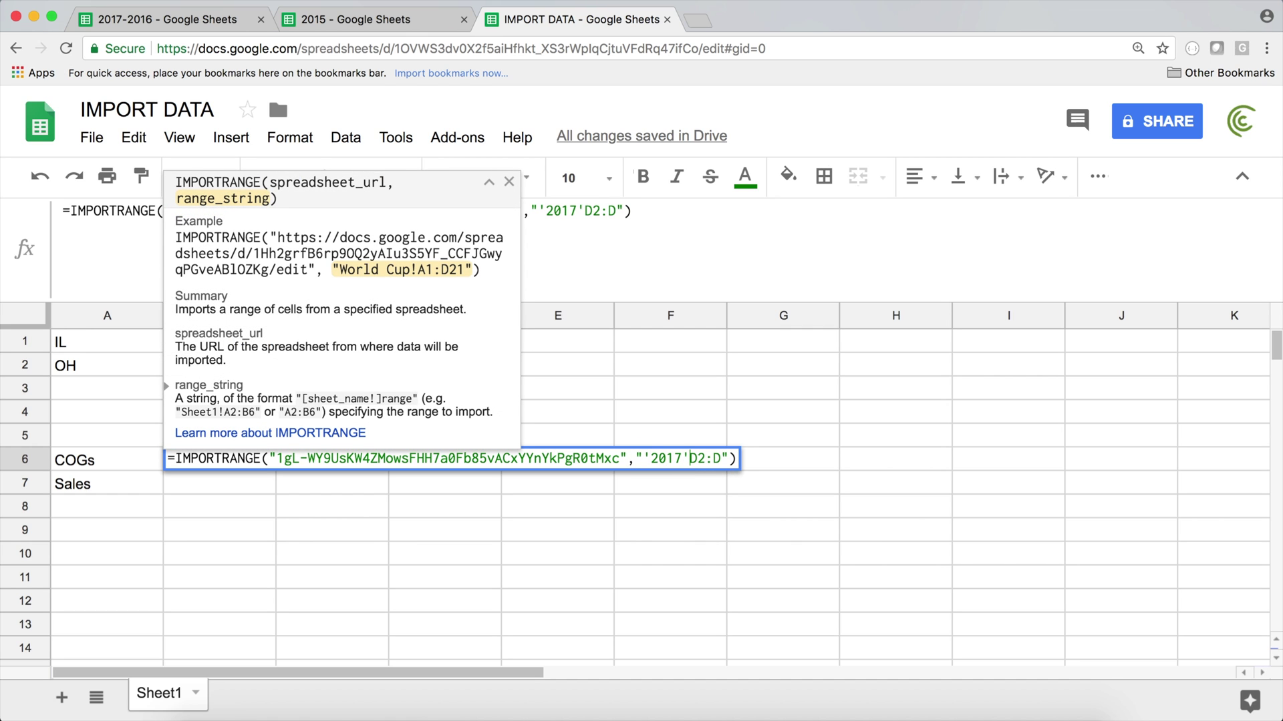
pyautogui.press('Return')
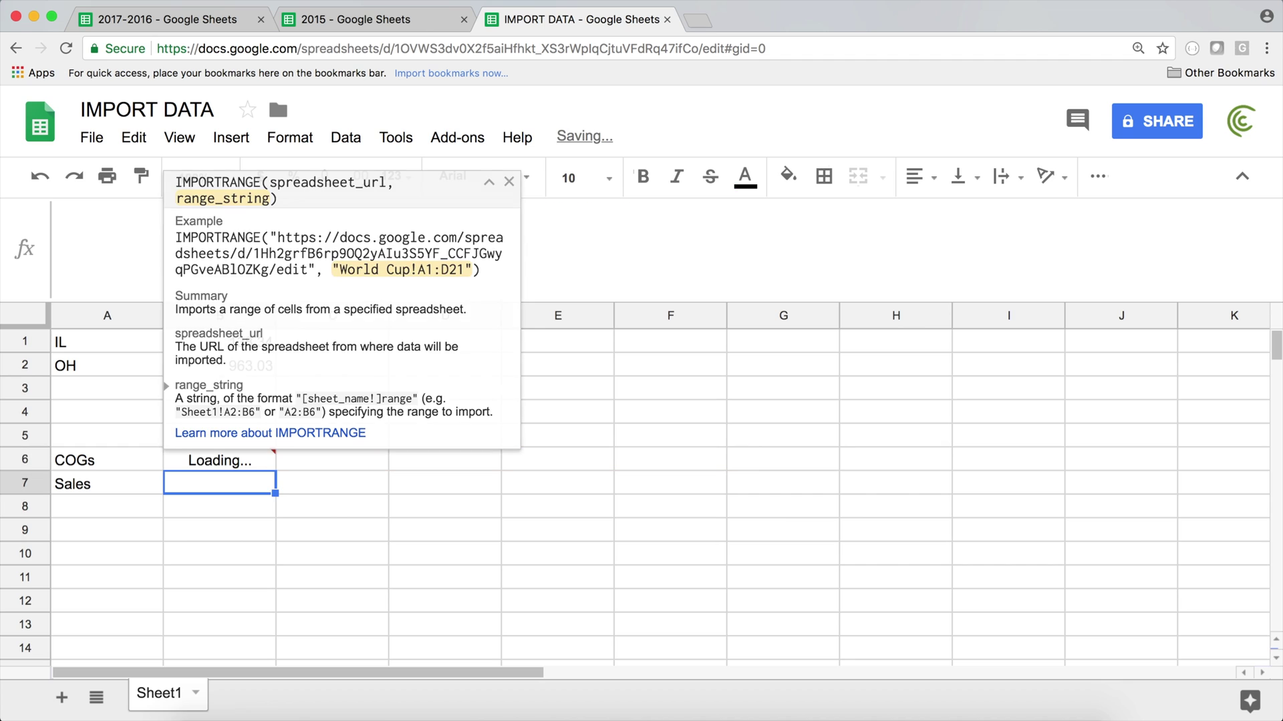
# Step: Copy the IMPORTRANGE call in B6 and rebuild the formula with that call as the first argument of a SUM
pyautogui.doubleClick(256, 464)
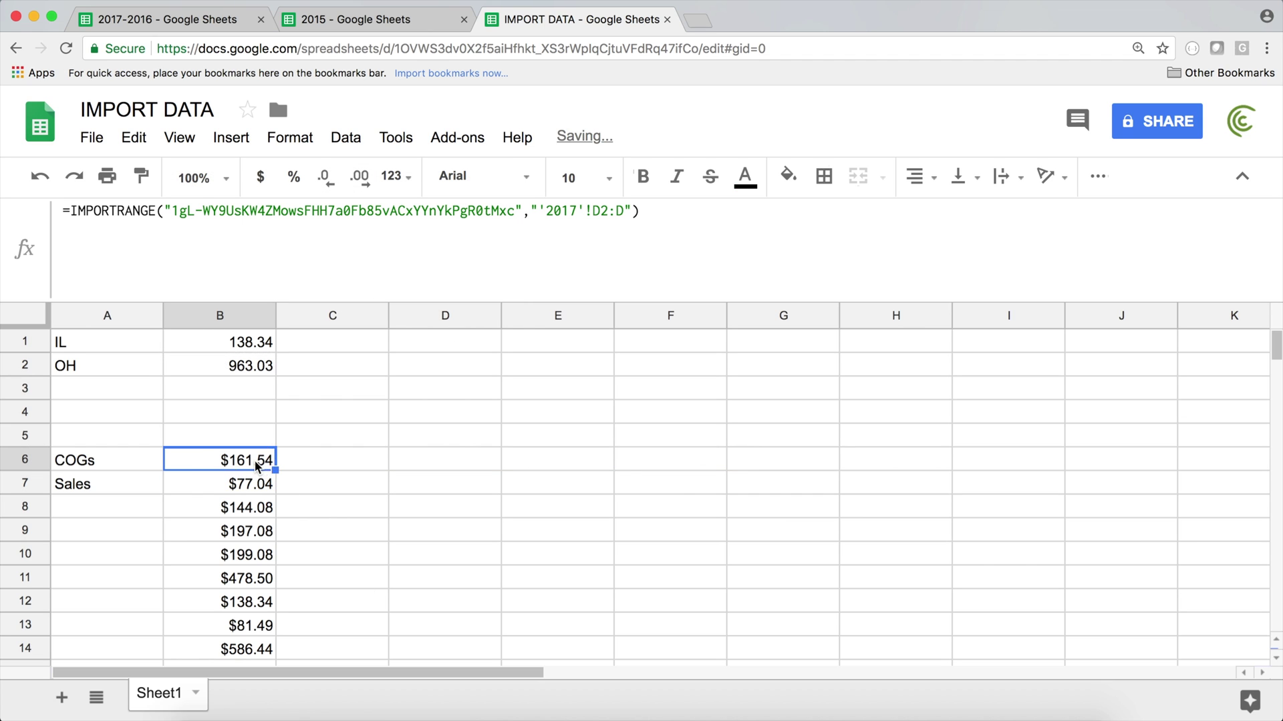
pyautogui.moveTo(175, 458); pyautogui.dragTo(822, 472)
pyautogui.press('super+c')
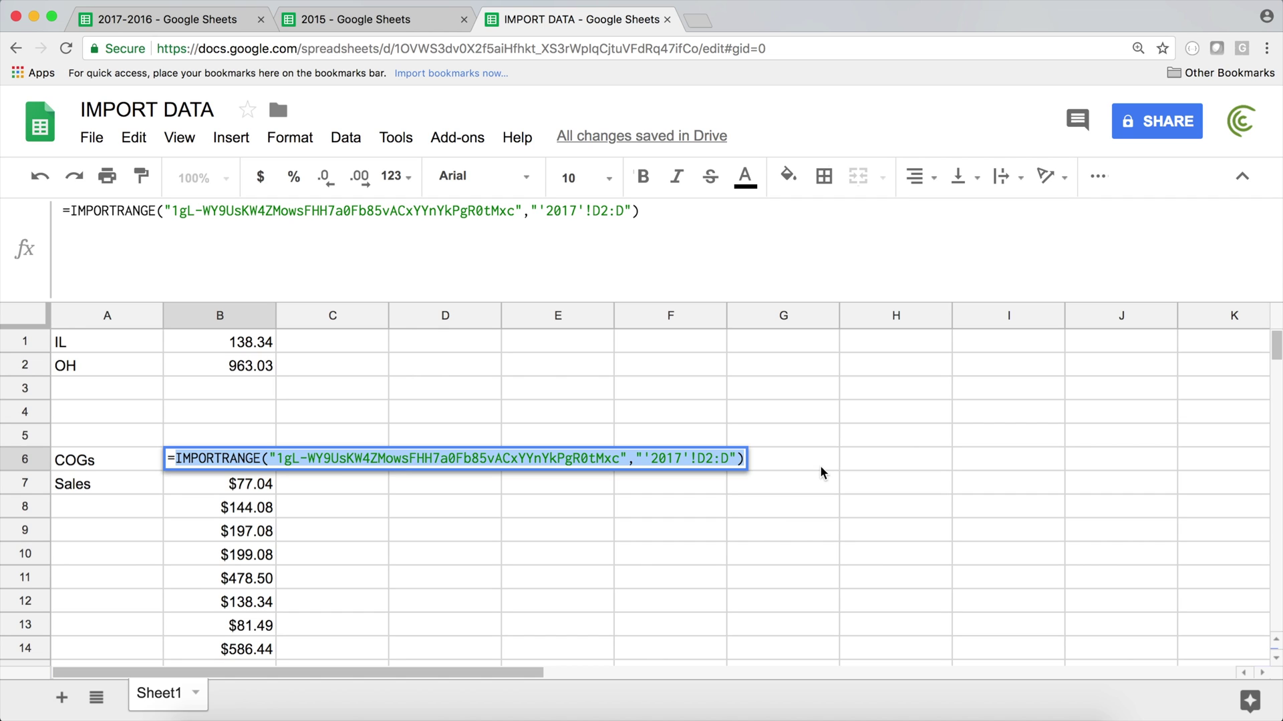
pyautogui.press('BackSpace')
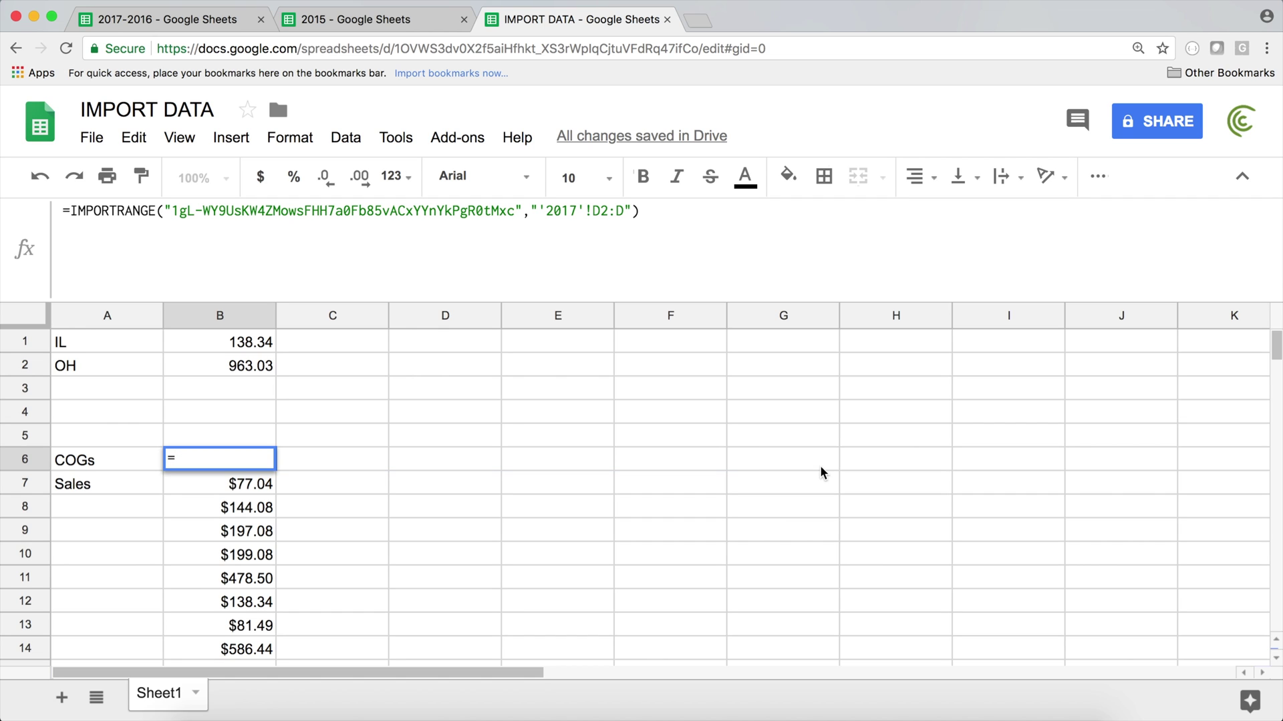
pyautogui.write('SUM')
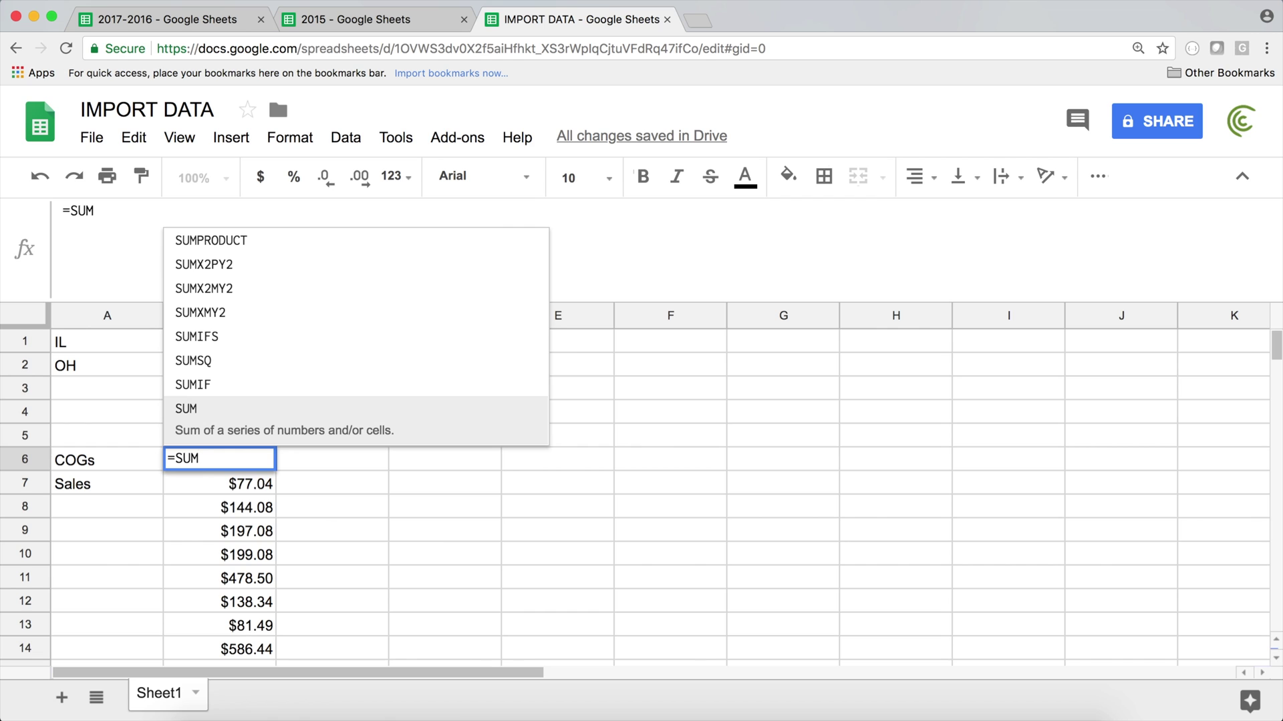
pyautogui.write('(')
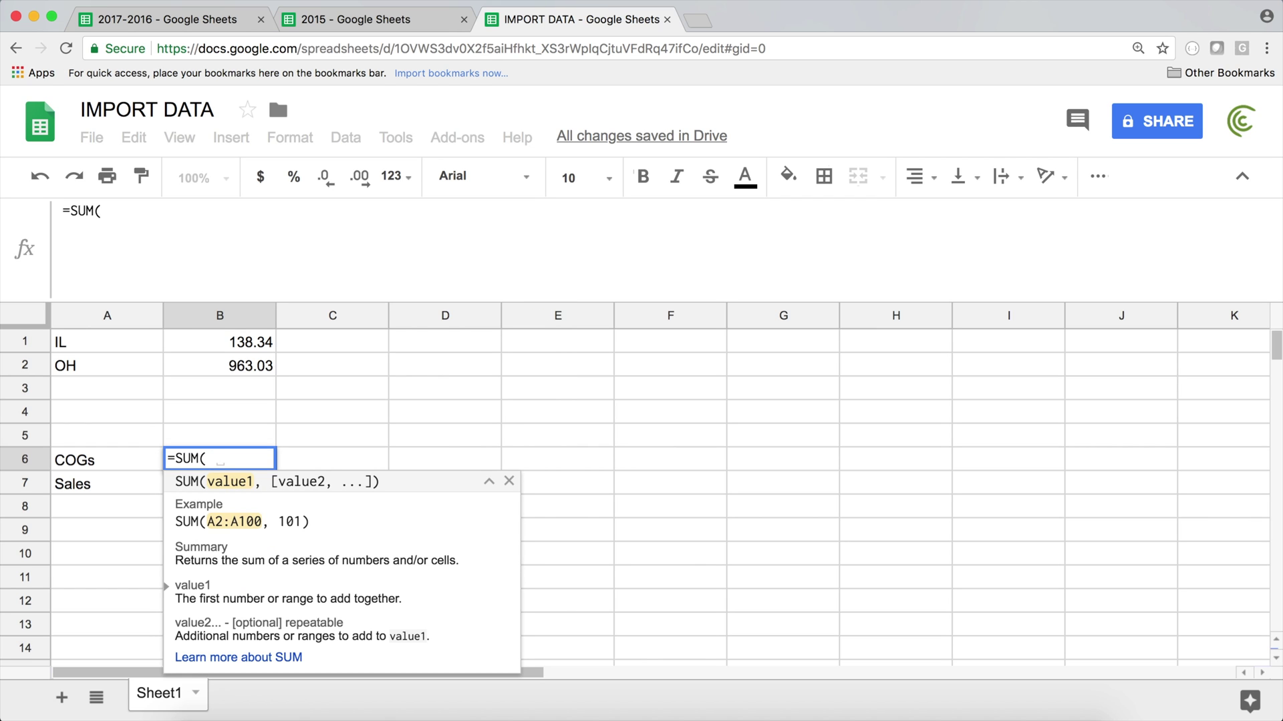
pyautogui.press('super+v')
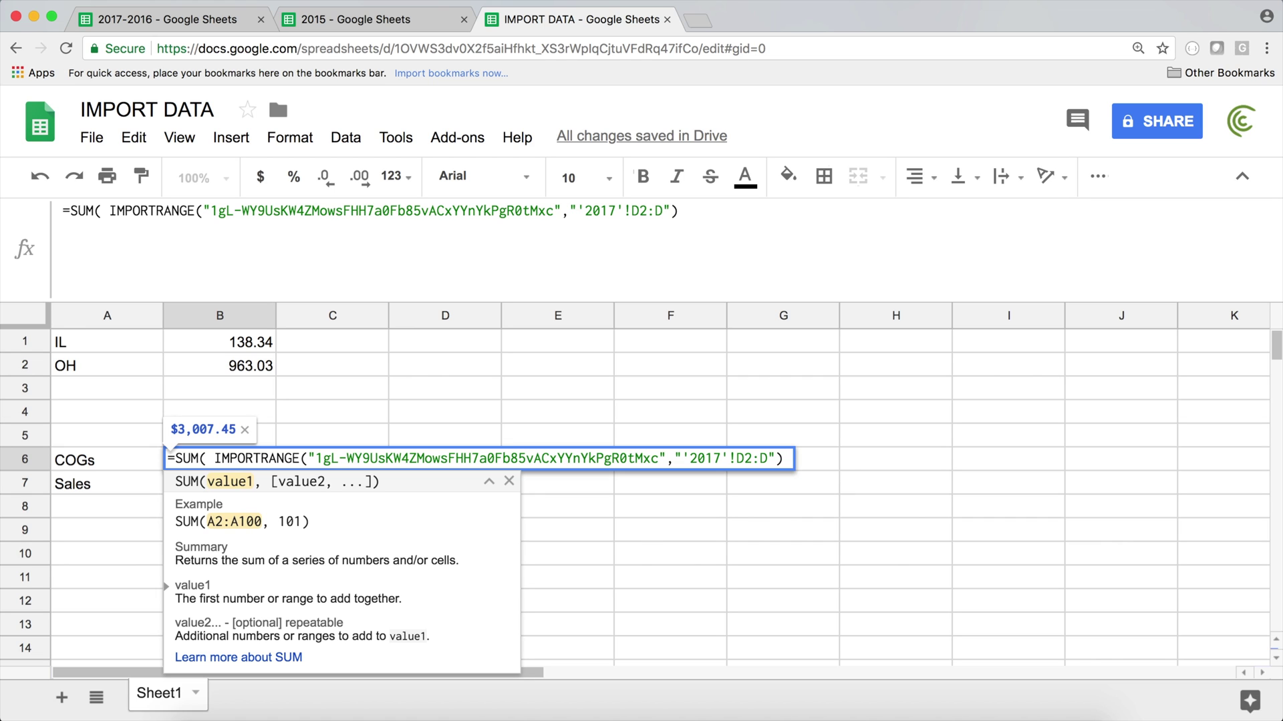
# Step: Add a second copy of the IMPORTRANGE call to the SUM in B6 with the range "'2016'!D2:D"
pyautogui.write(',')
pyautogui.press('super+v')
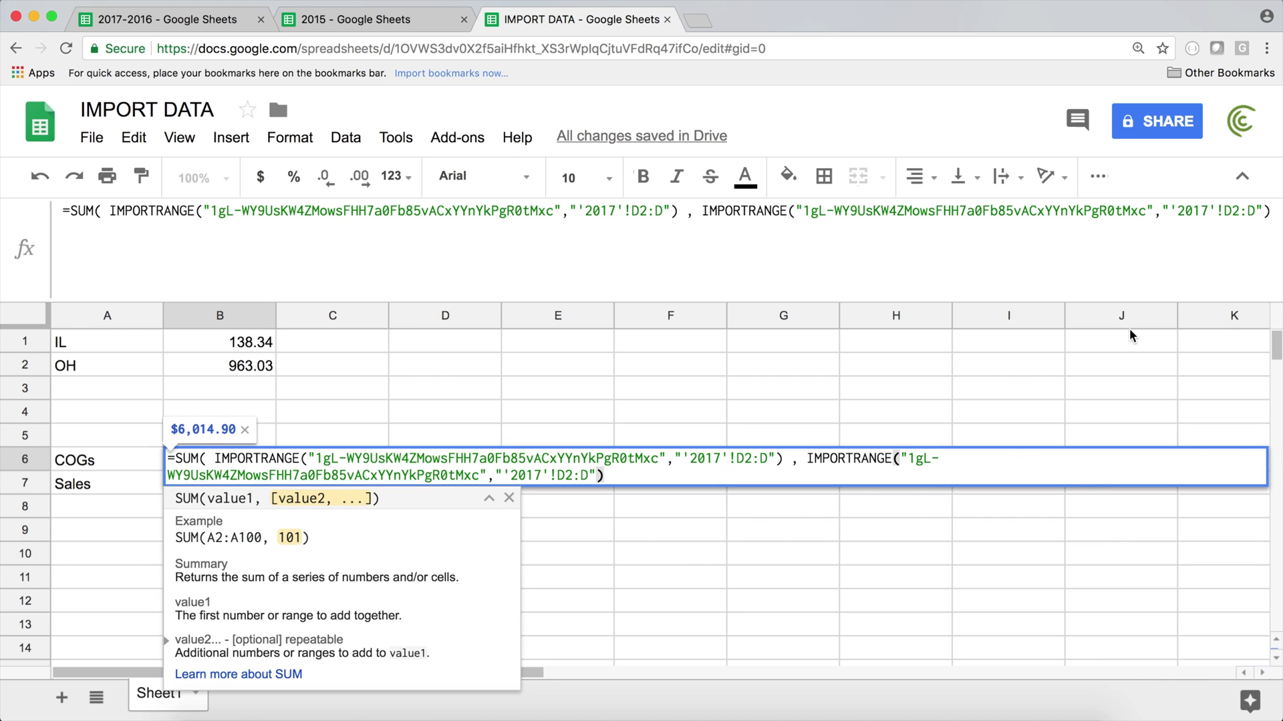
pyautogui.click(540, 476)
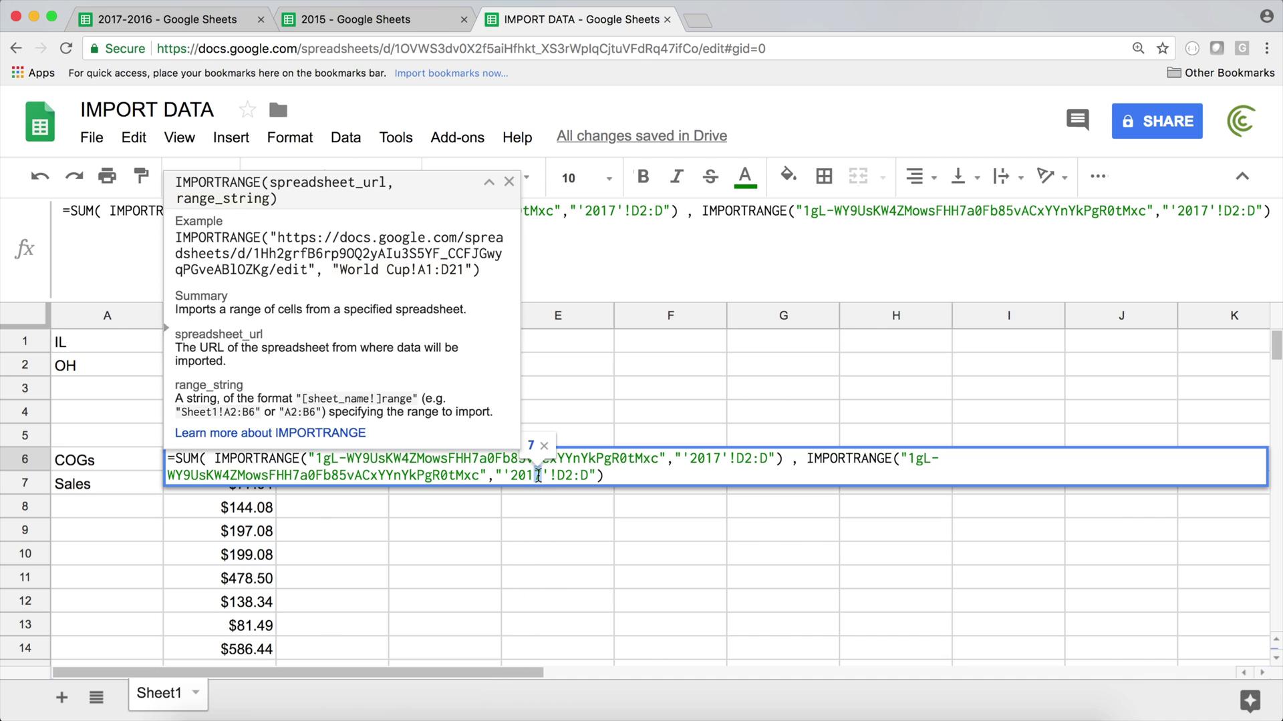
pyautogui.press('BackSpace')
pyautogui.write('6')
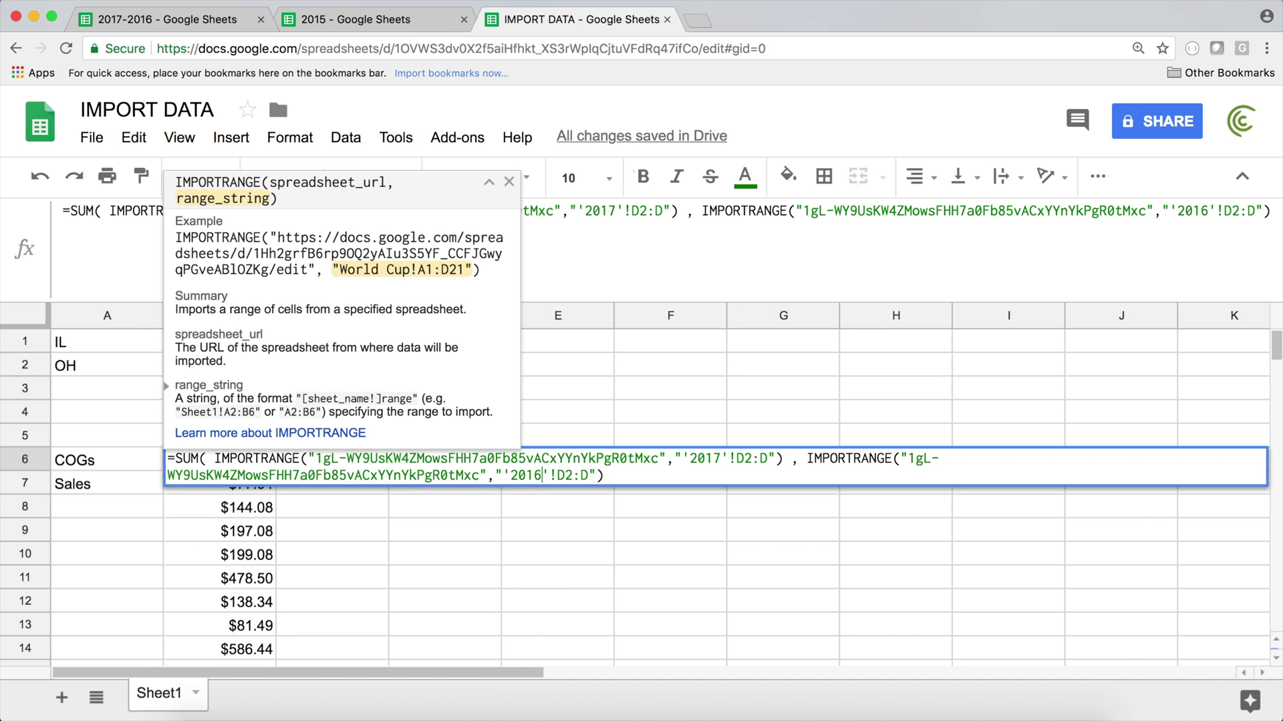
# Step: Append a third copy of the 2017 IMPORTRANGE call to the SUM in B6, separated by a comma
pyautogui.click(615, 476)
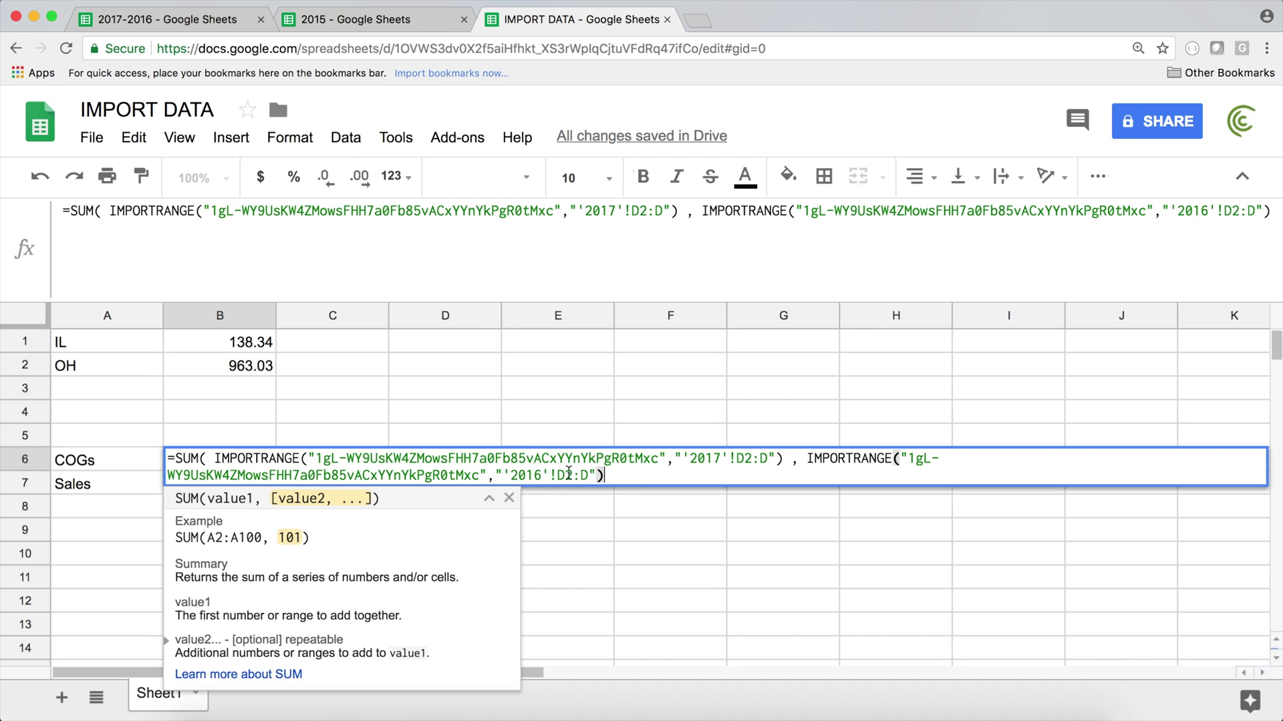
pyautogui.write(',')
pyautogui.press('super+v')
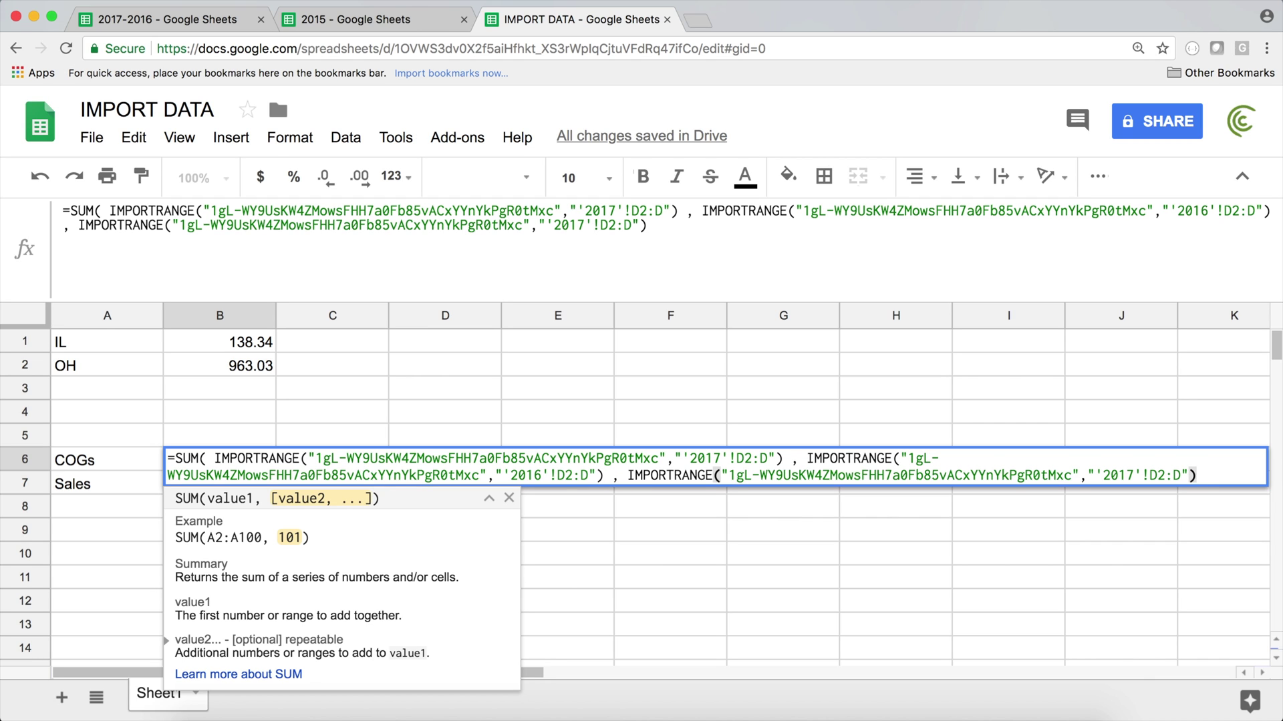
# Step: Replace the spreadsheet ID in the third IMPORTRANGE call with the ID copied from the 2015 spreadsheet's URL
pyautogui.click(340, 19)
pyautogui.click(395, 48)
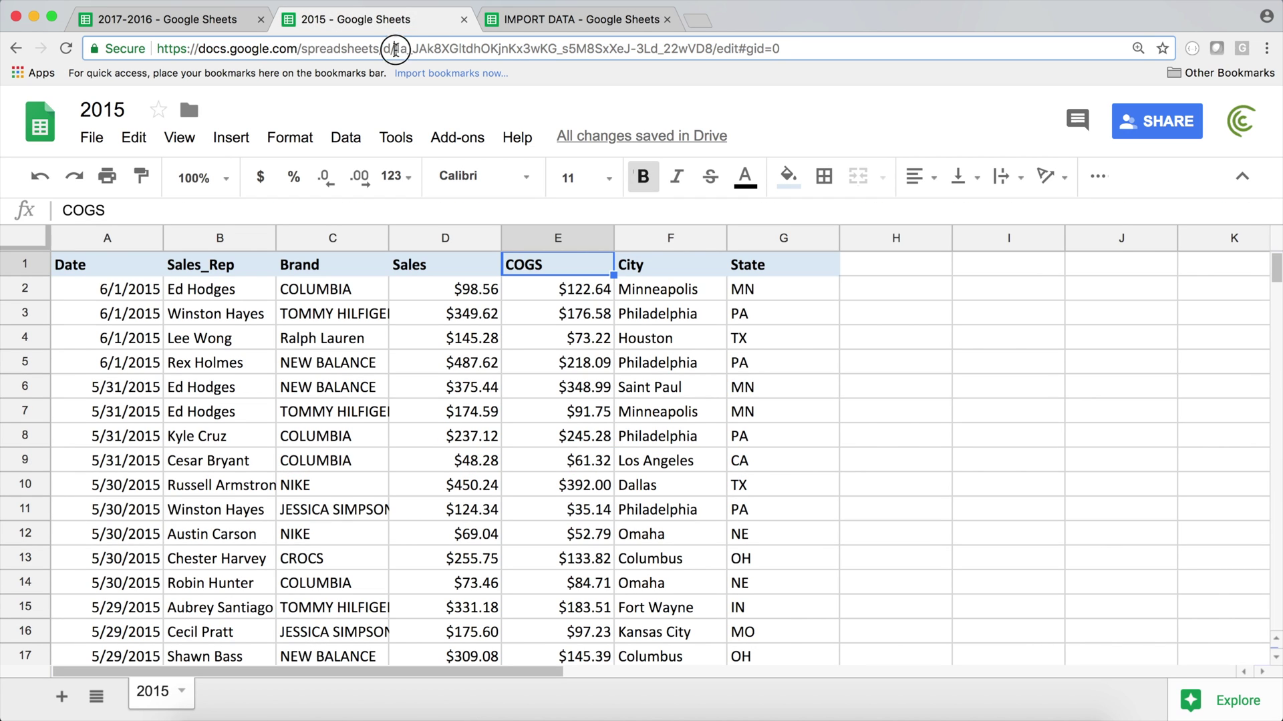
pyautogui.moveTo(395, 48); pyautogui.dragTo(710, 50)
pyautogui.press('super+c')
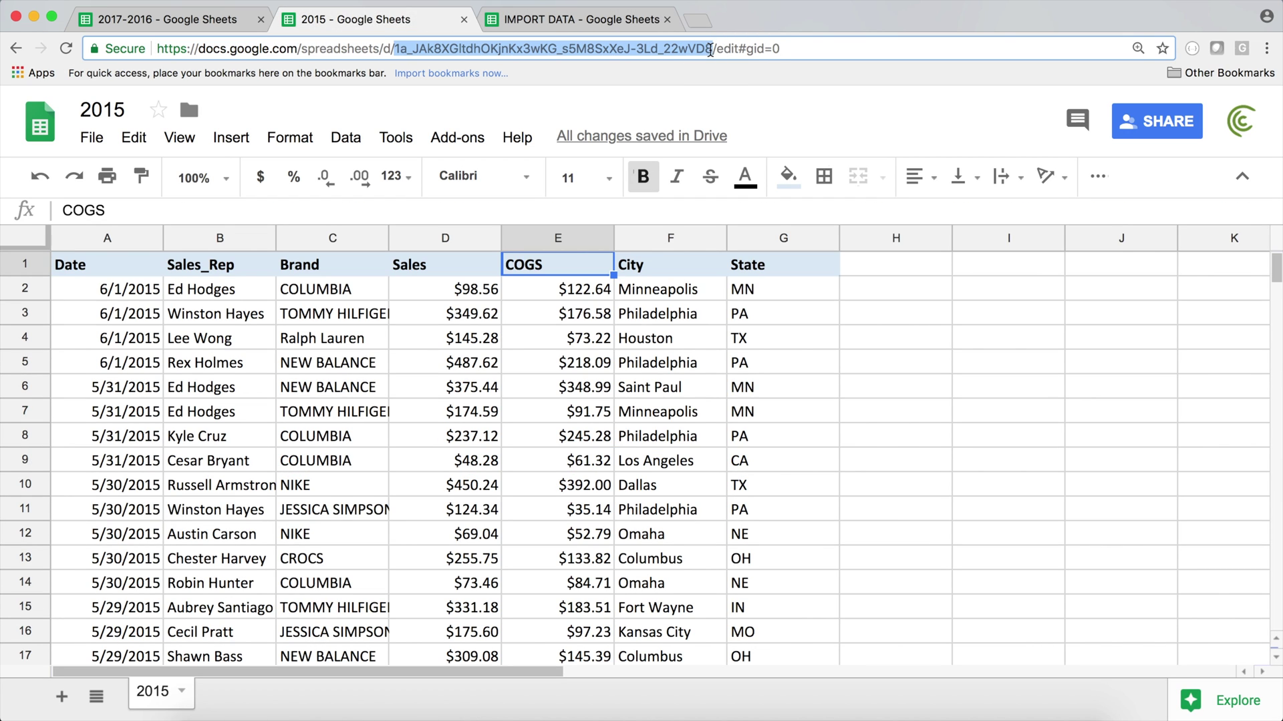
pyautogui.click(581, 18)
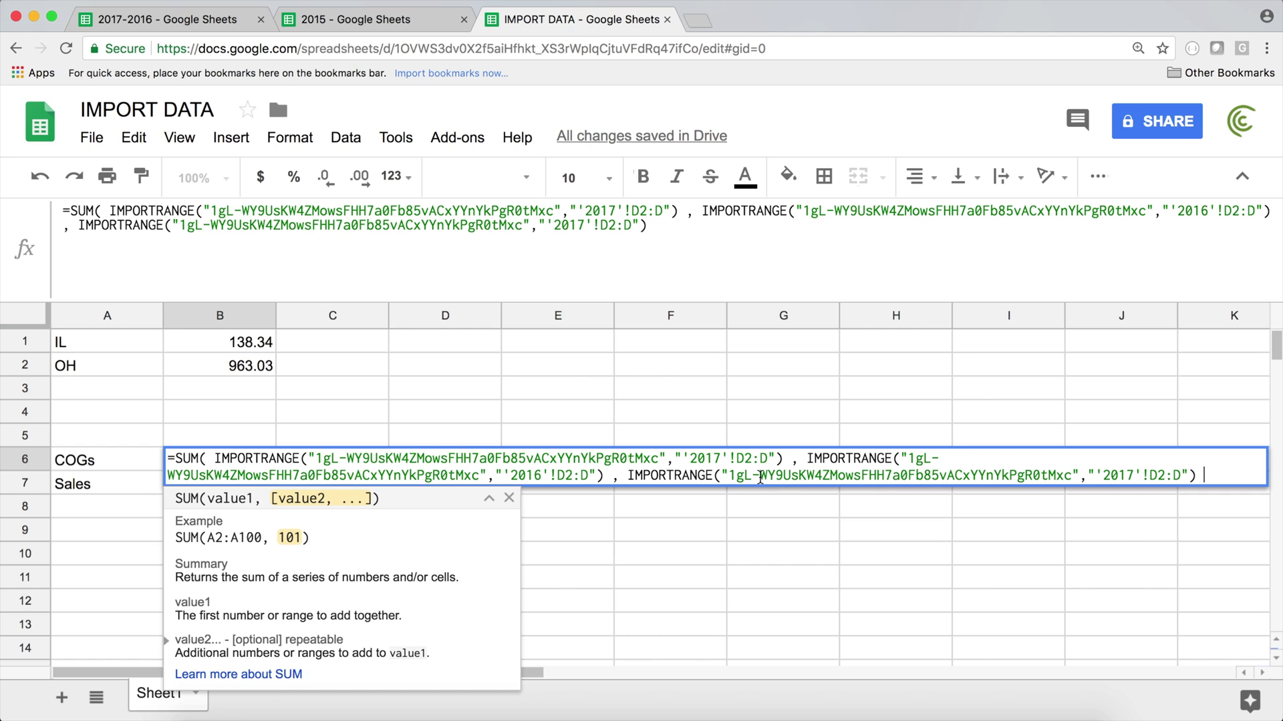
pyautogui.moveTo(732, 475); pyautogui.dragTo(1072, 479)
pyautogui.press('super+v')
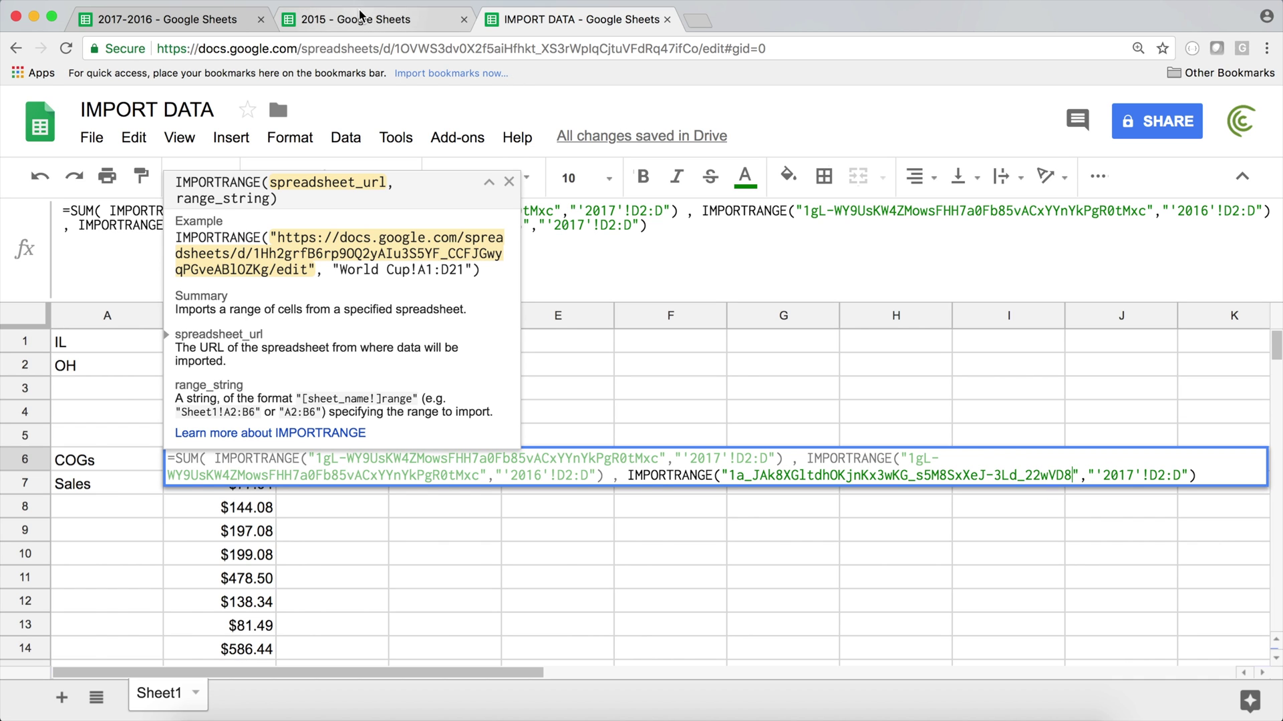
# Step: Check the sheet name in the 2015 spreadsheet, set the third IMPORTRANGE range to "'2015'!D2:D", and enter the completed SUM in B6
pyautogui.click(361, 20)
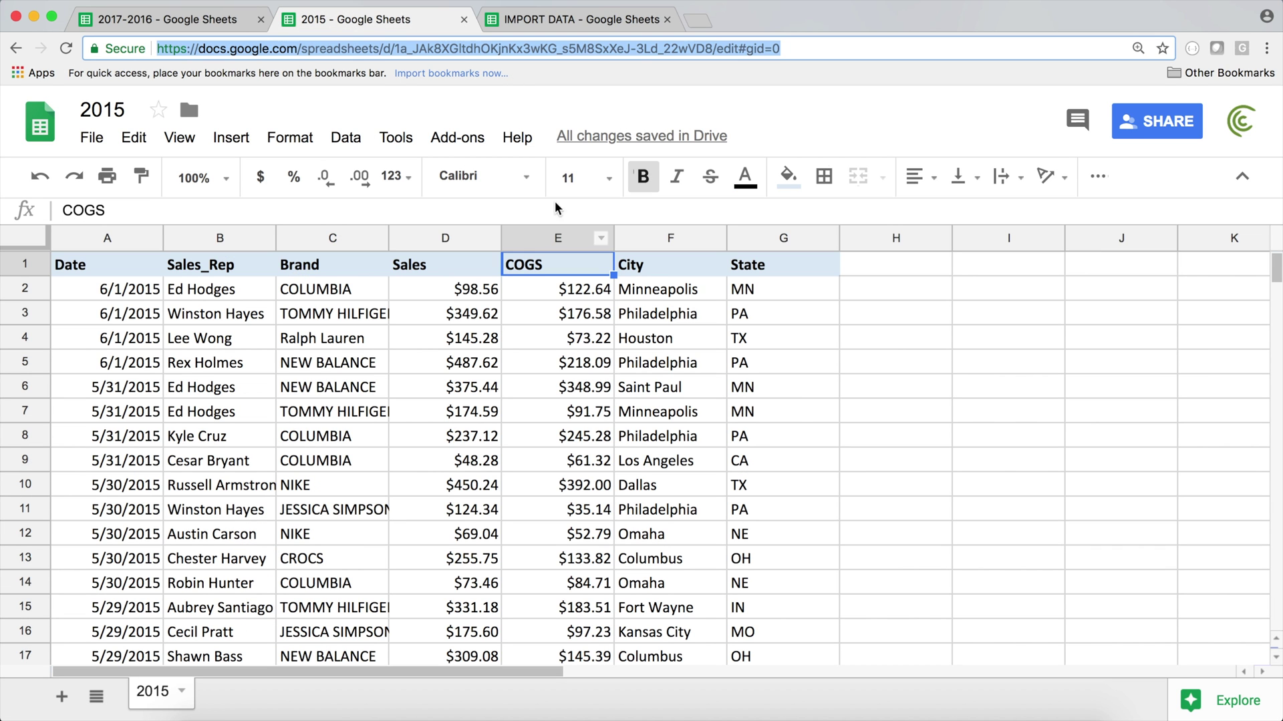
pyautogui.click(615, 20)
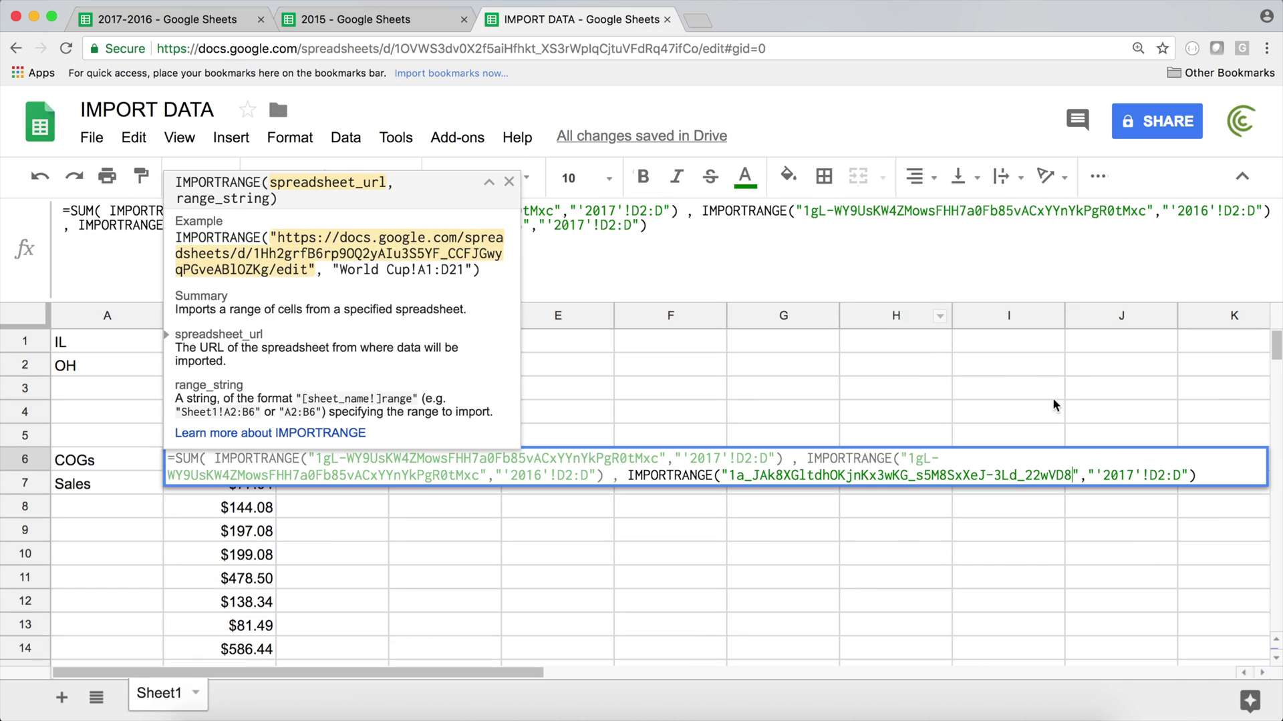
pyautogui.click(1135, 475)
pyautogui.press('BackSpace')
pyautogui.write('5')
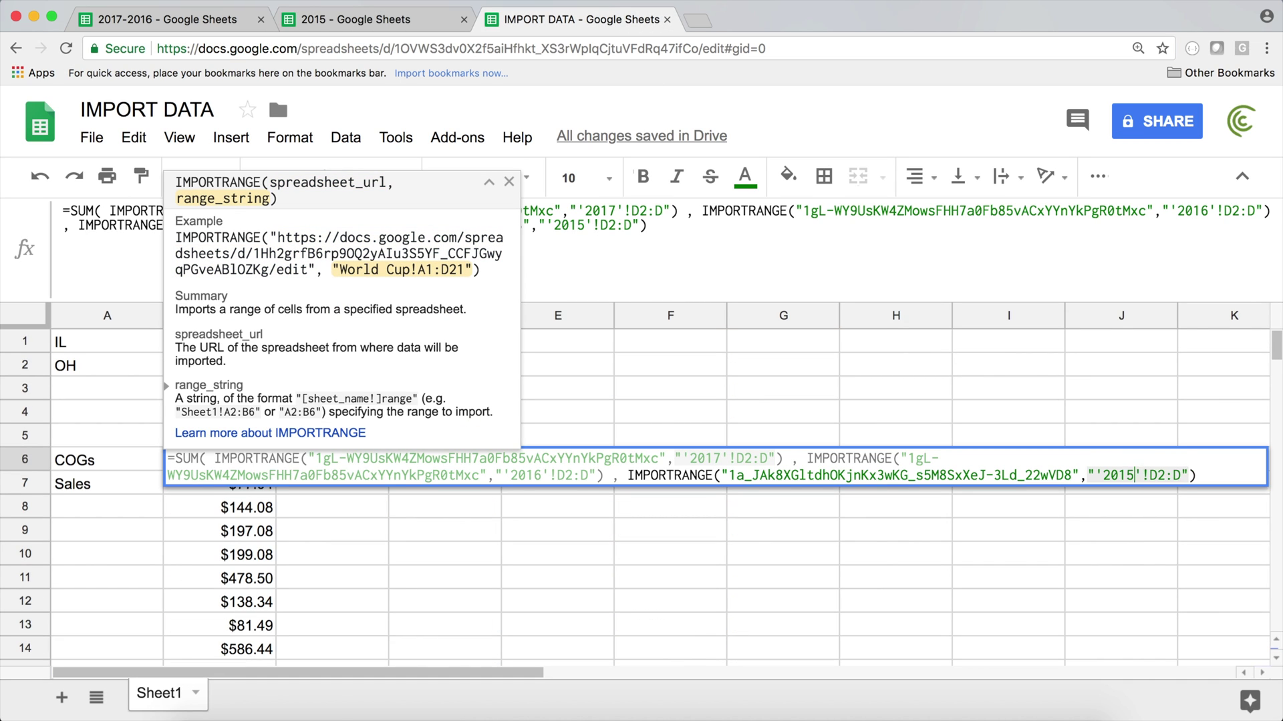
pyautogui.click(1202, 475)
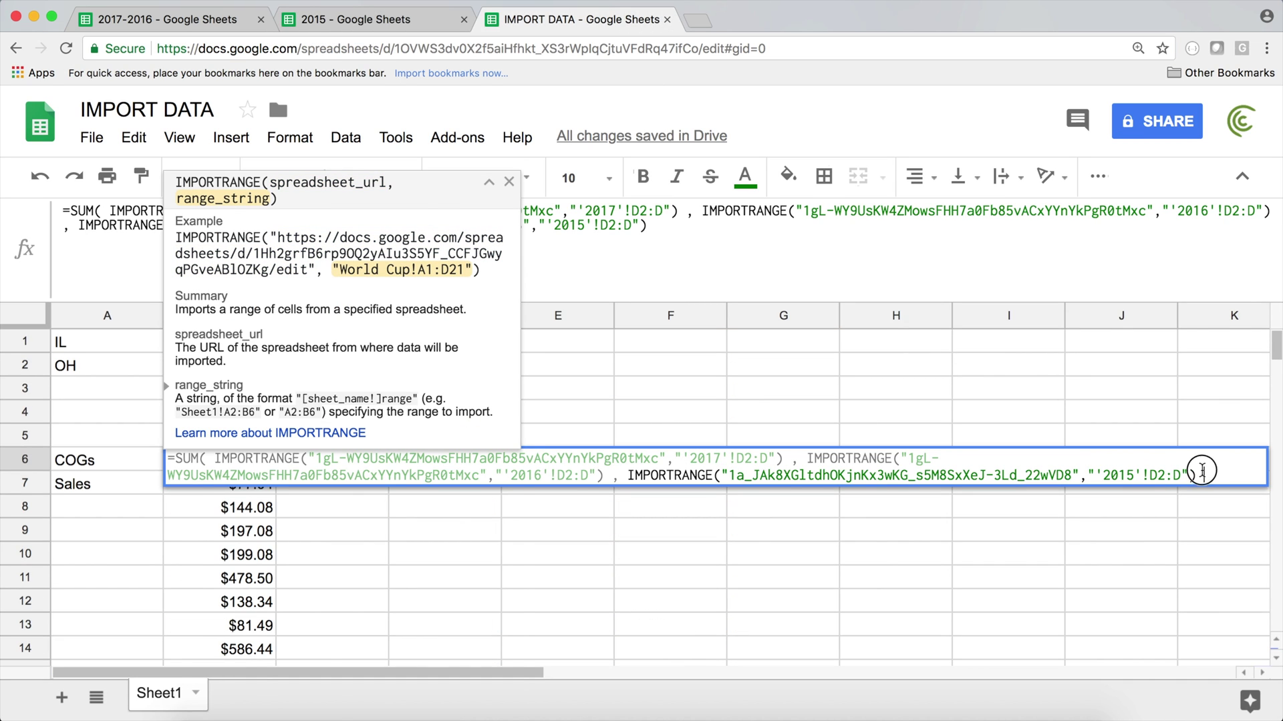
pyautogui.click(719, 477)
pyautogui.click(204, 461)
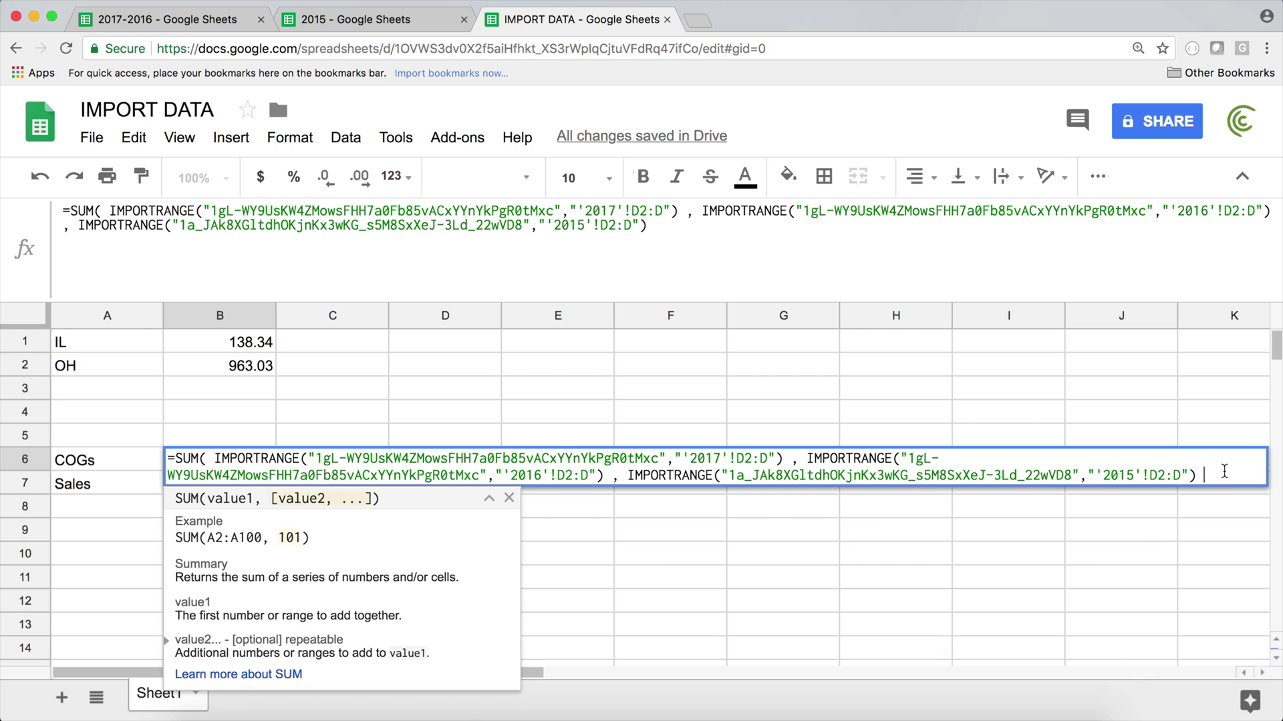
pyautogui.press('Return')
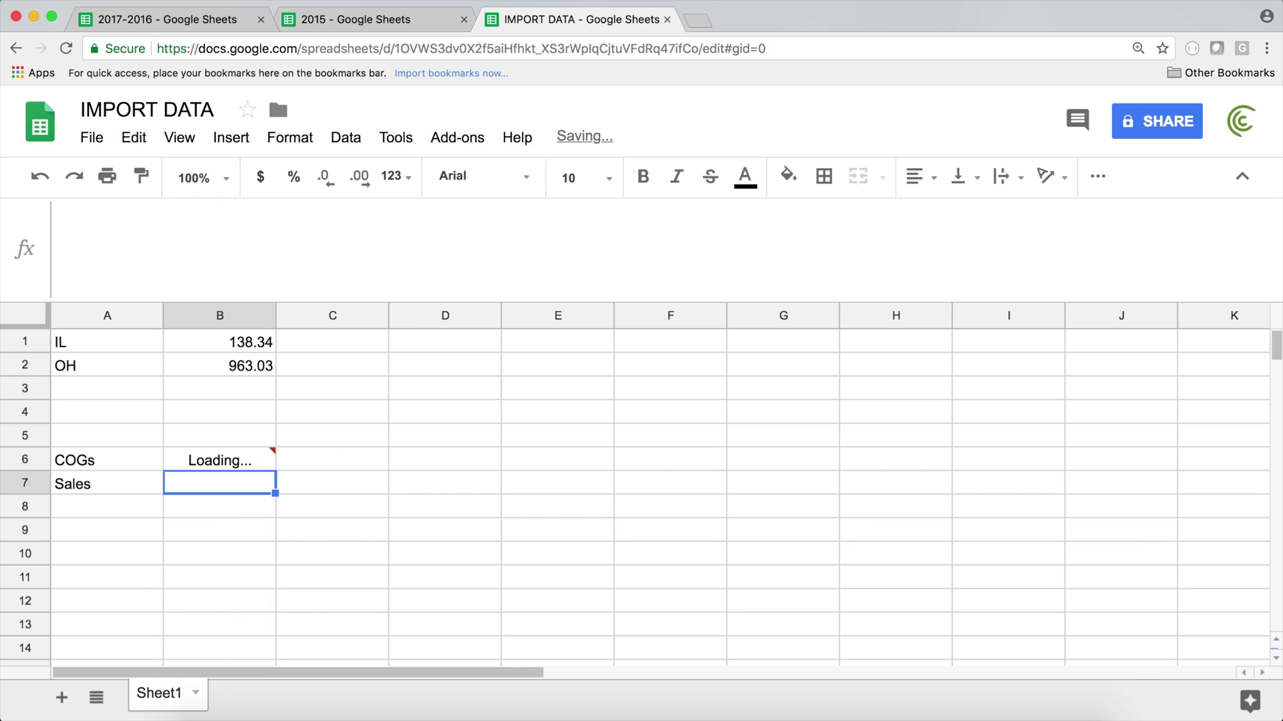
# Step: Review the combined SUM formula in B6 and leave it without making changes
pyautogui.click(247, 459)
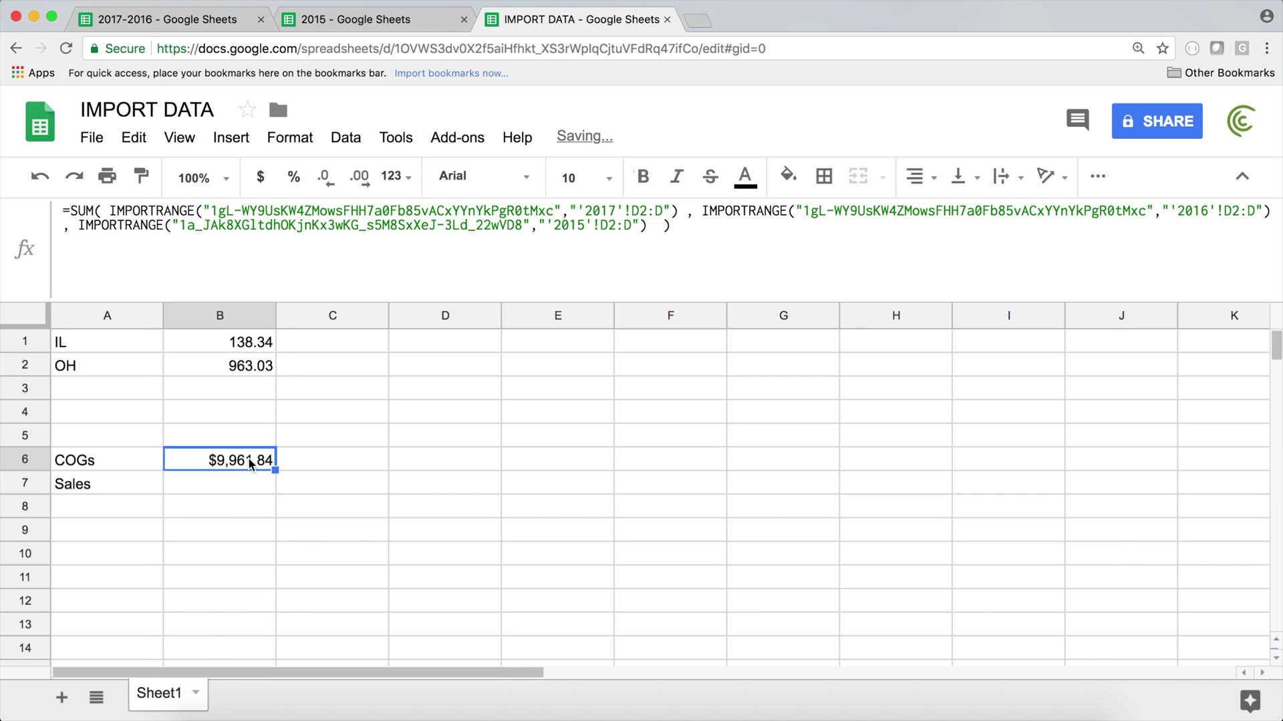
pyautogui.doubleClick(248, 461)
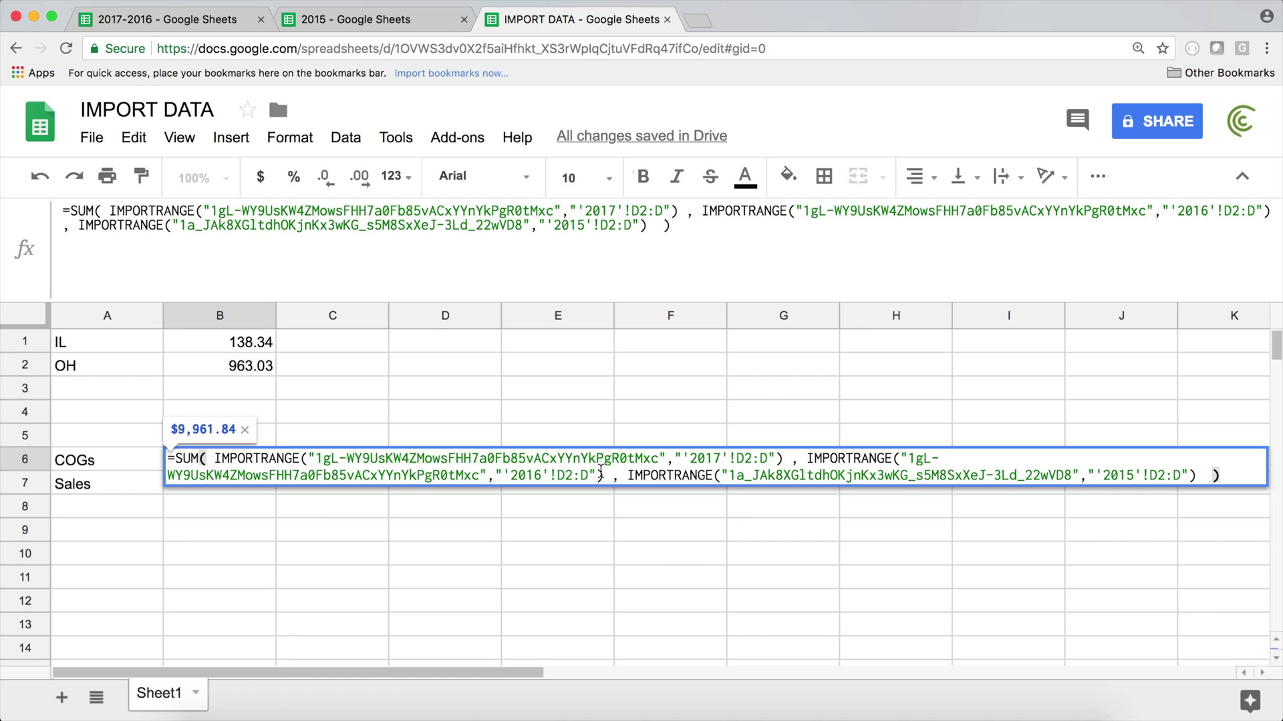
pyautogui.press('Return')
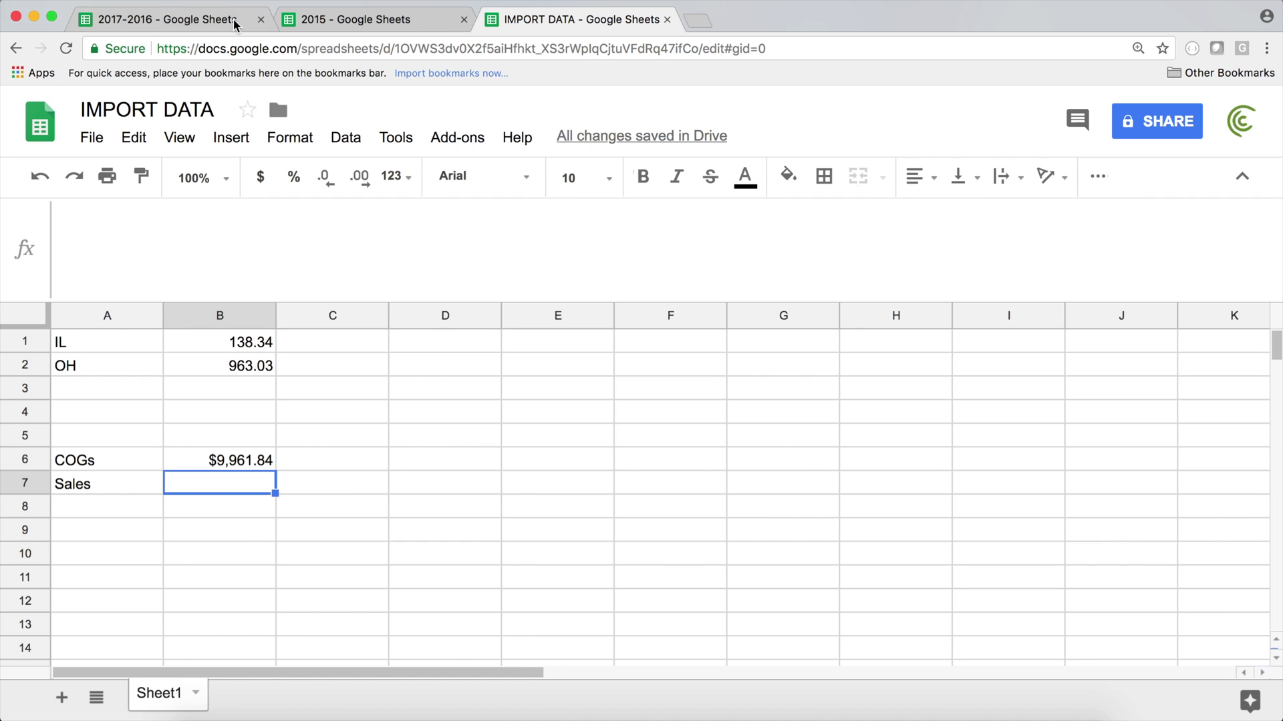
# Step: Turn the three IMPORTRANGE calls inside B6's SUM into one array, enclosed in curly braces and separated by semicolons
pyautogui.doubleClick(214, 460)
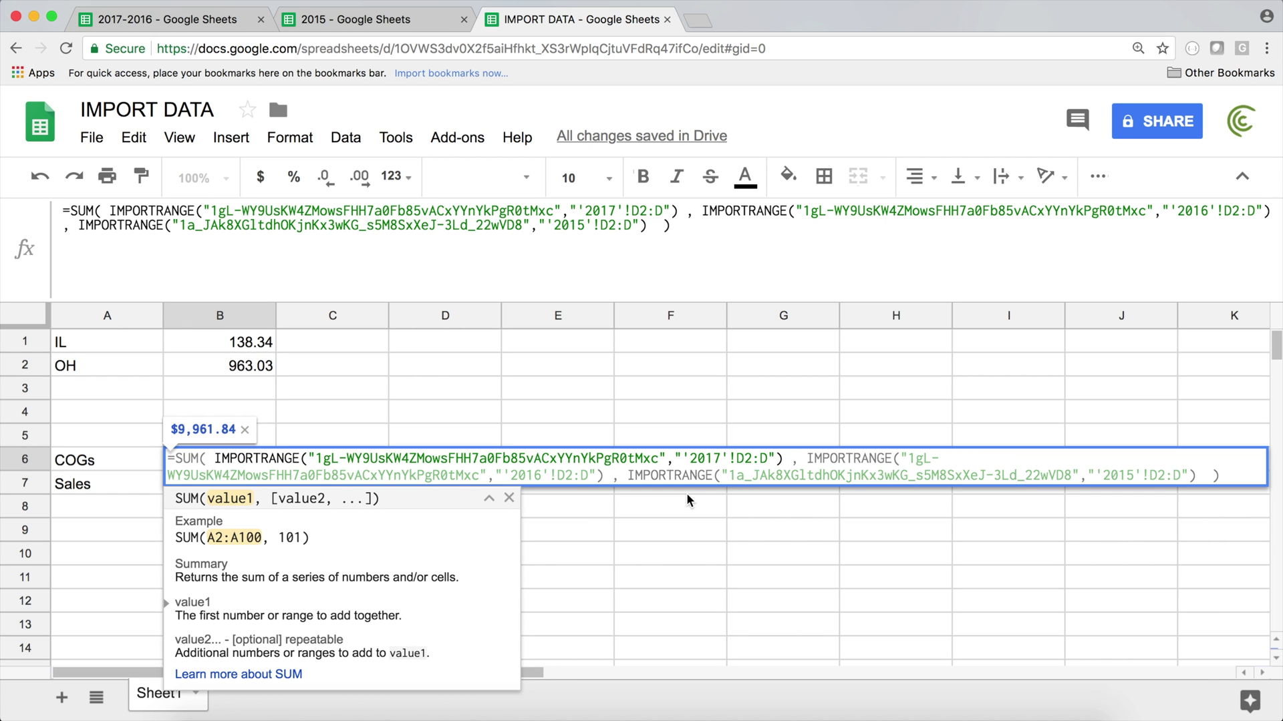
pyautogui.write('{')
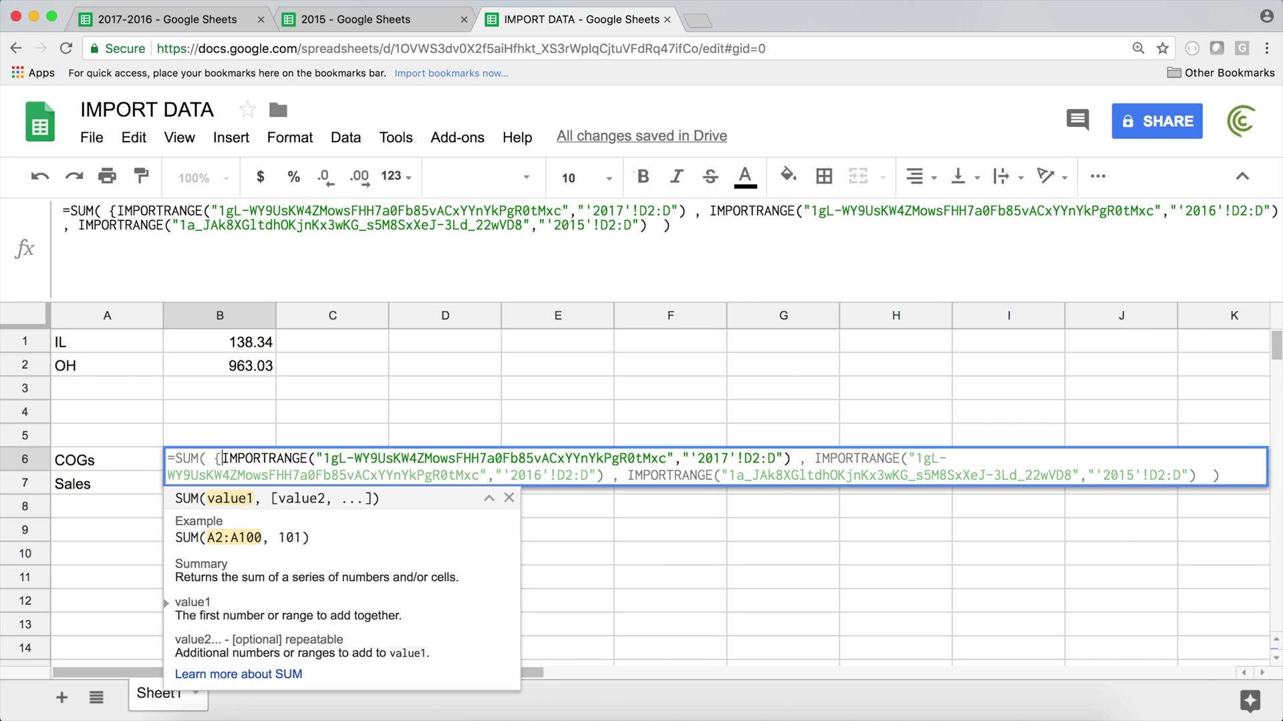
pyautogui.click(815, 460)
pyautogui.press('BackSpace')
pyautogui.write(';')
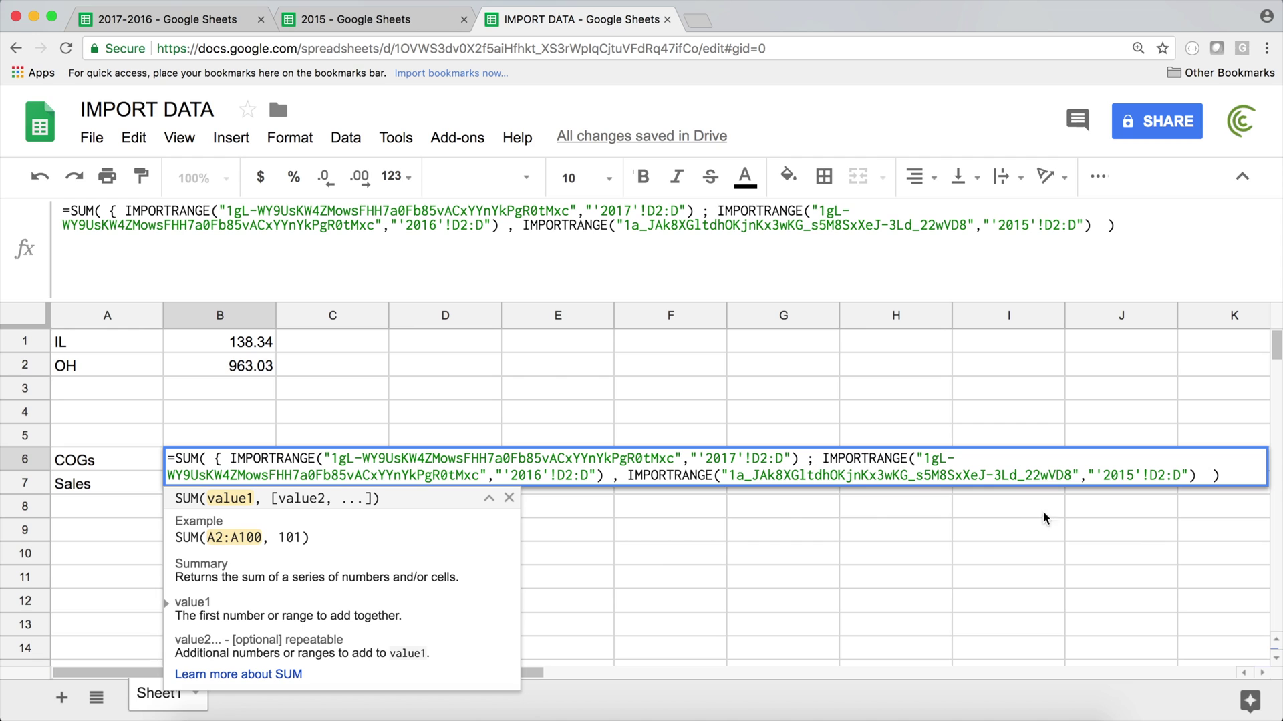
pyautogui.click(625, 475)
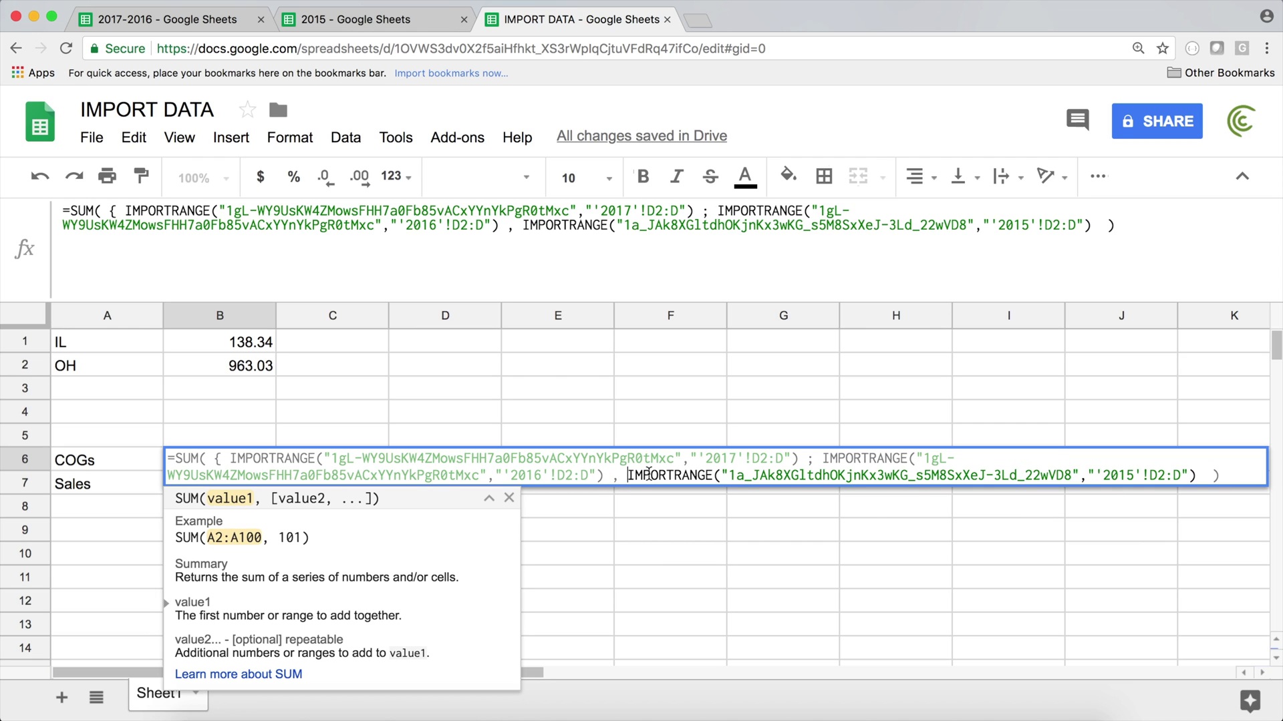
pyautogui.press('BackSpace')
pyautogui.write(';')
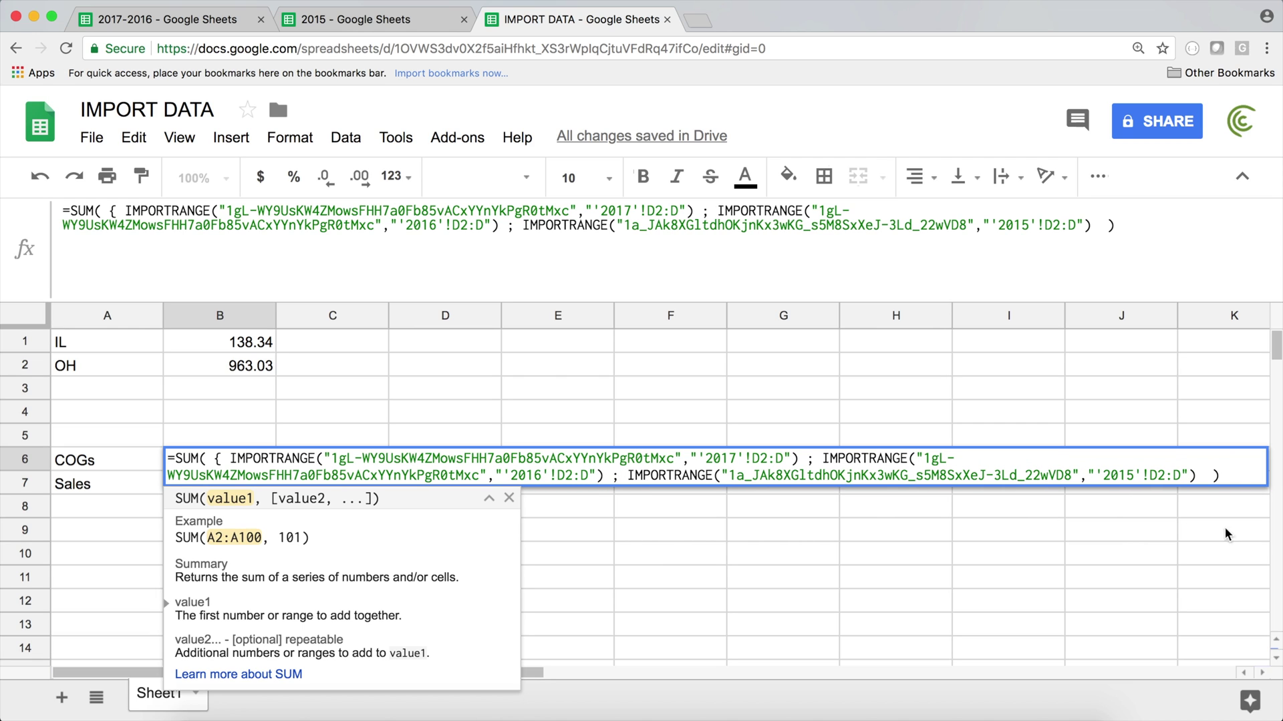
pyautogui.click(1206, 475)
pyautogui.write('}')
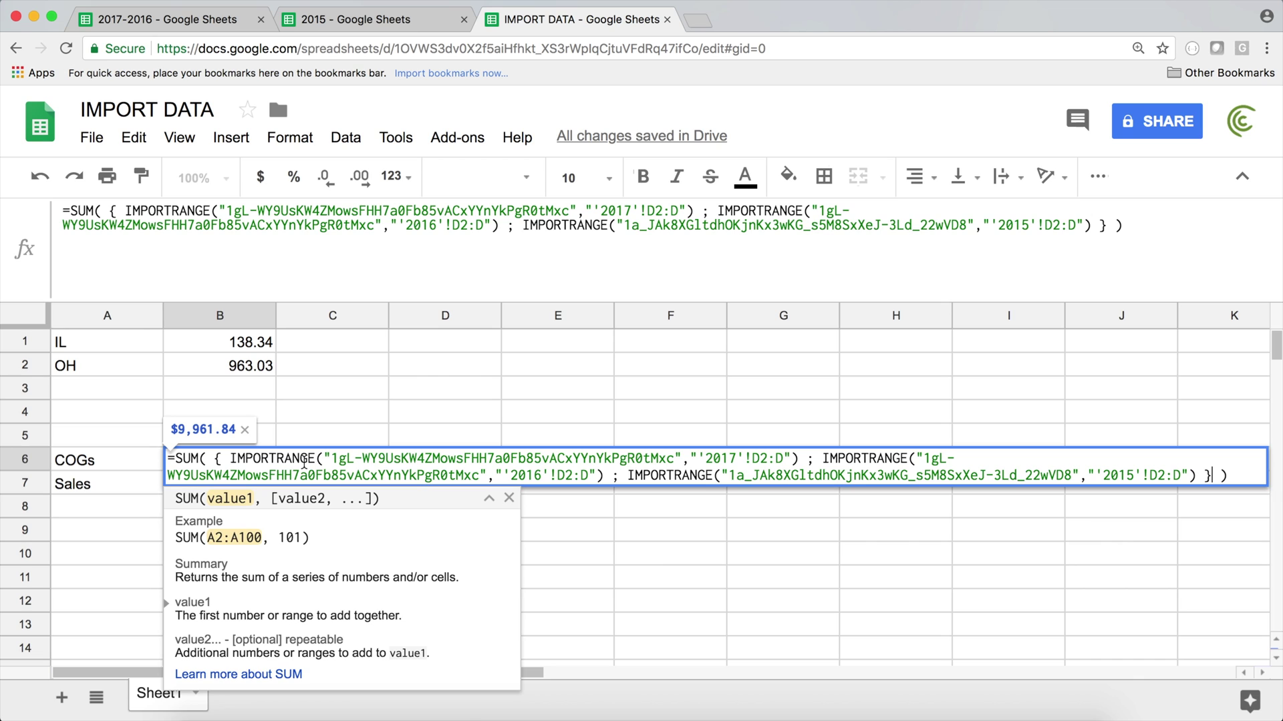
pyautogui.press('Return')
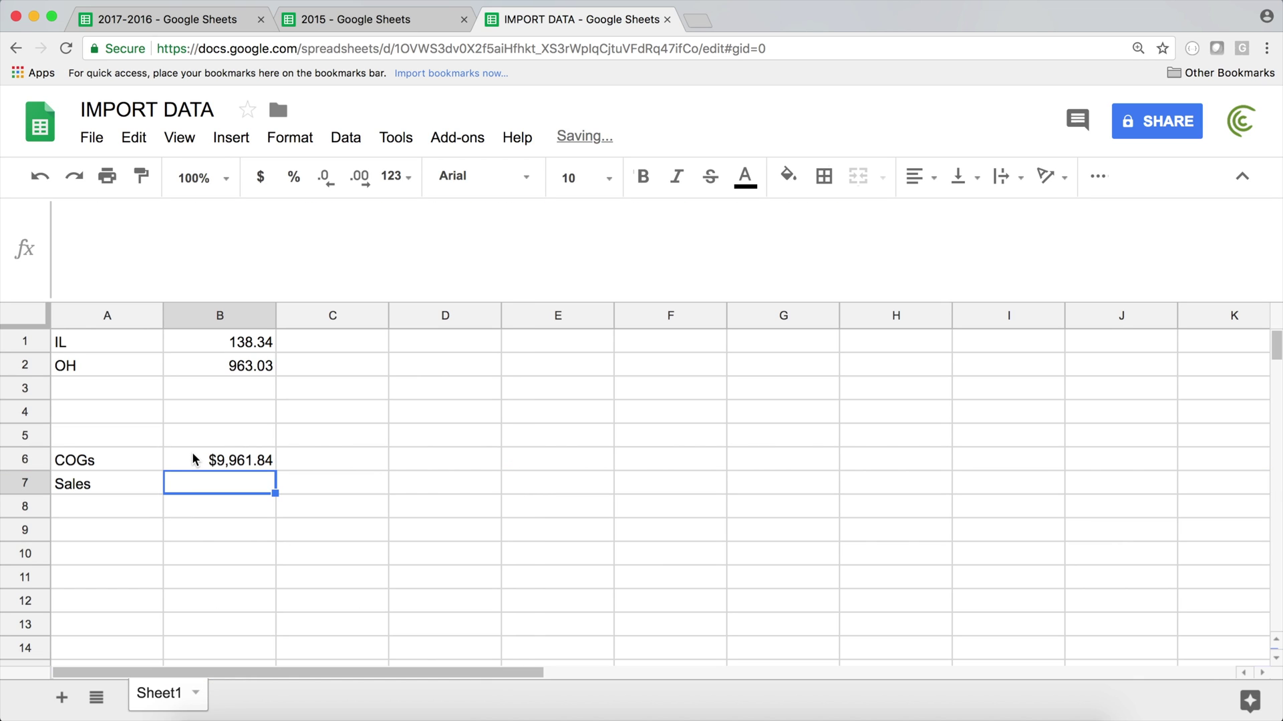
# Step: Remove the SUM wrapper and its closing parenthesis from B6, leaving only the array of three IMPORTRANGE calls
pyautogui.doubleClick(193, 457)
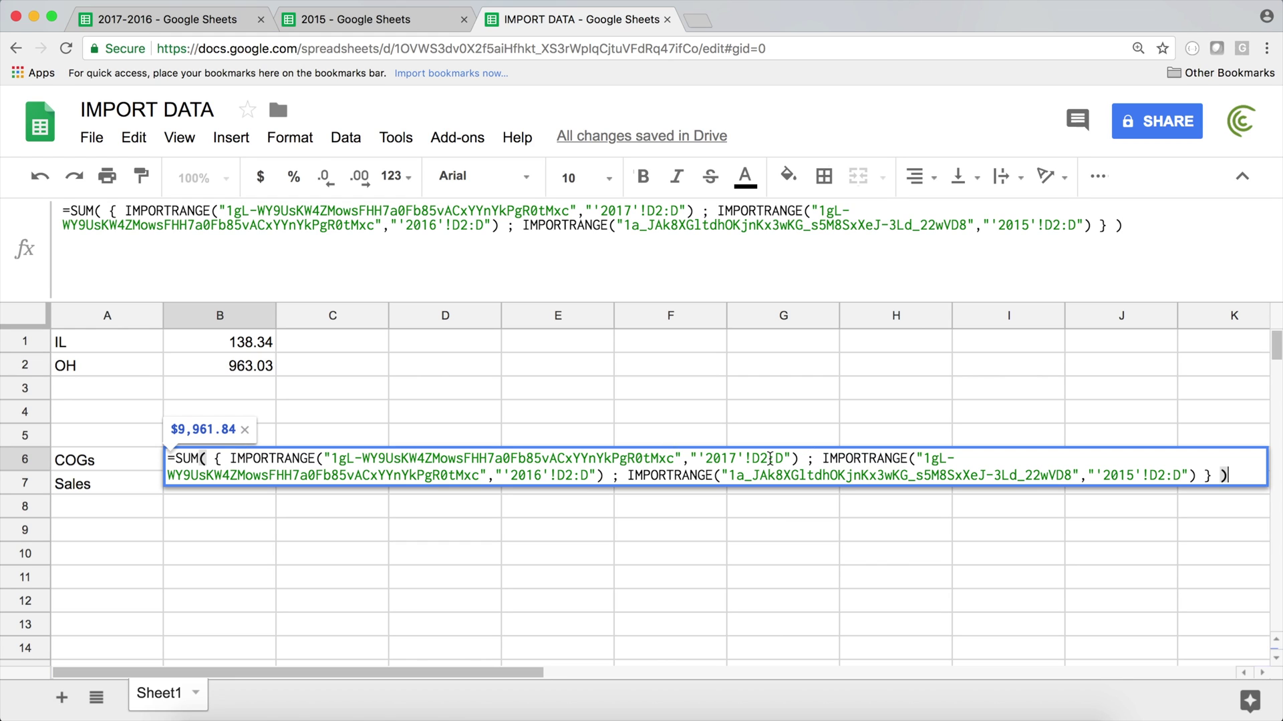
pyautogui.moveTo(211, 455); pyautogui.dragTo(178, 455)
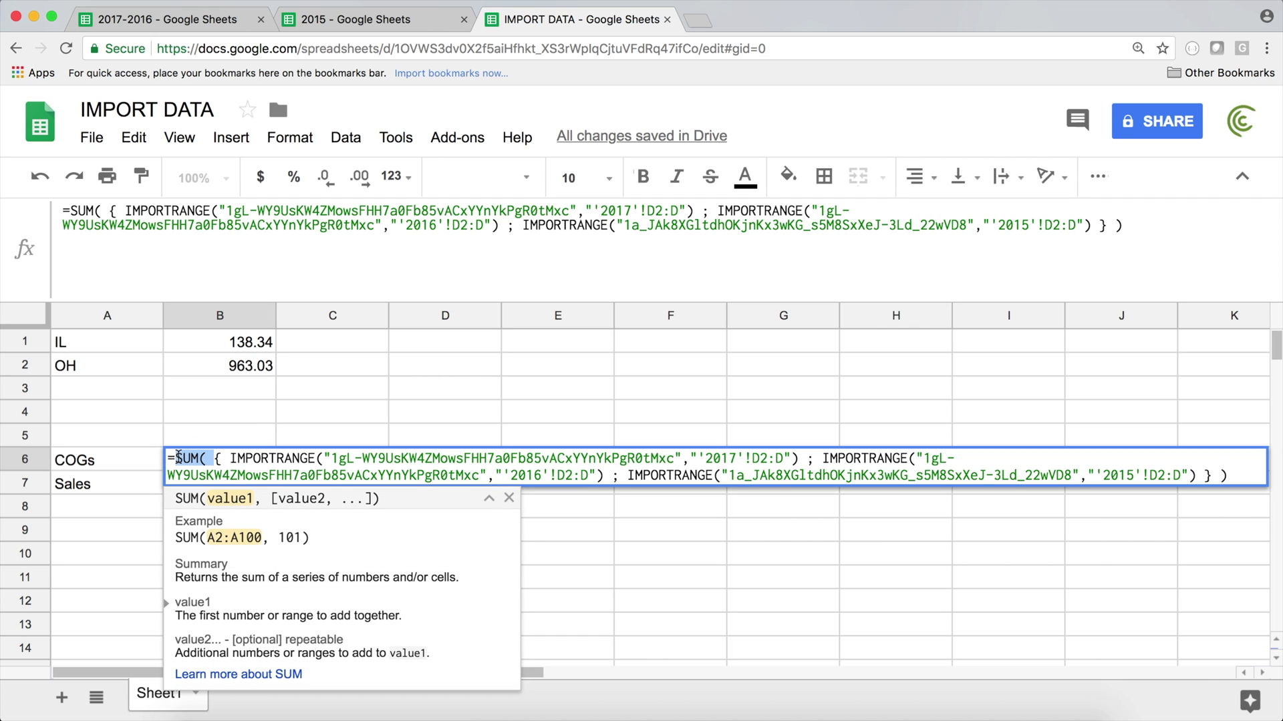
pyautogui.press('BackSpace')
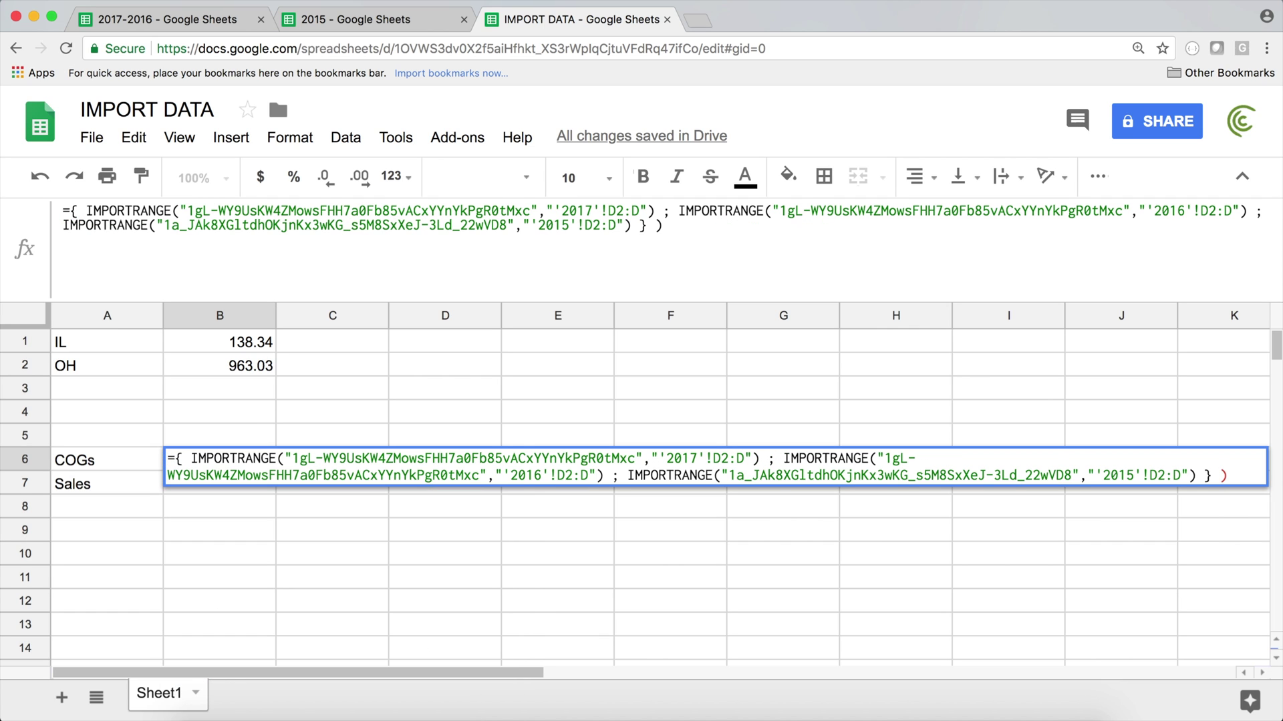
pyautogui.click(1247, 474)
pyautogui.press('BackSpace')
pyautogui.press('Return')
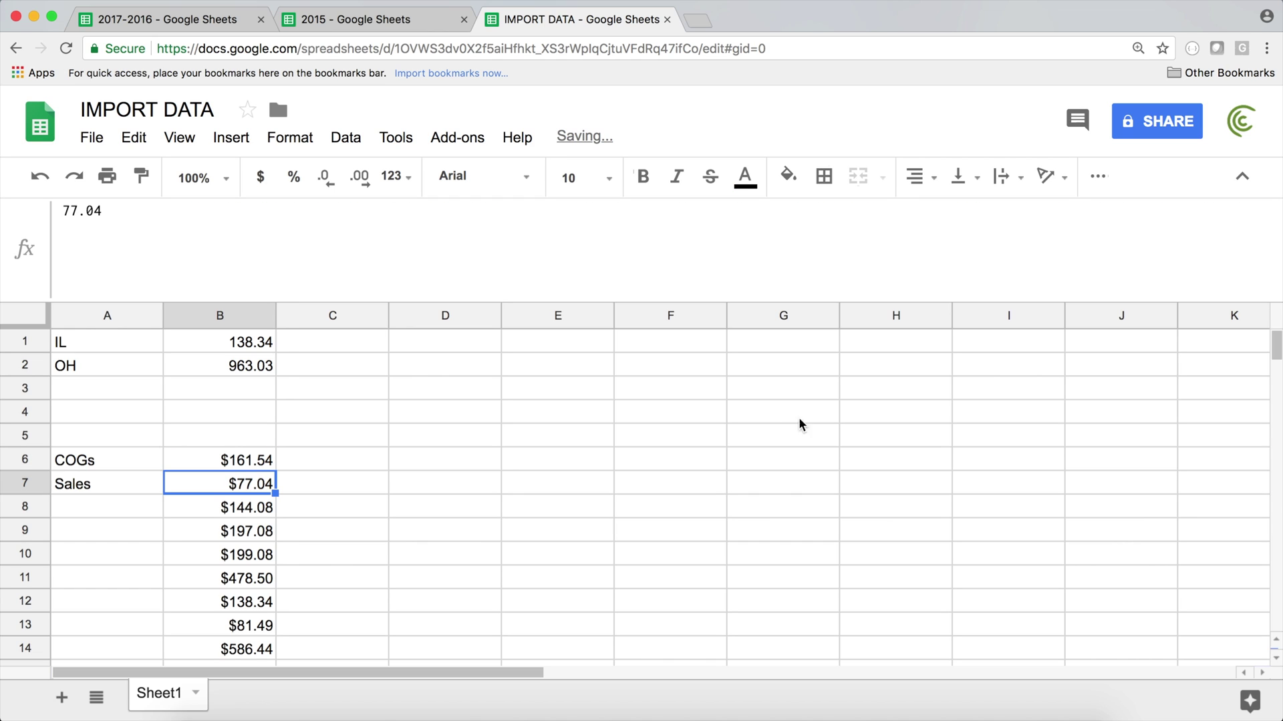
# Step: Examine the imported values in column B down through the blank rows below them, and return to the start of the sheet
pyautogui.scroll(-20, 258, 503)
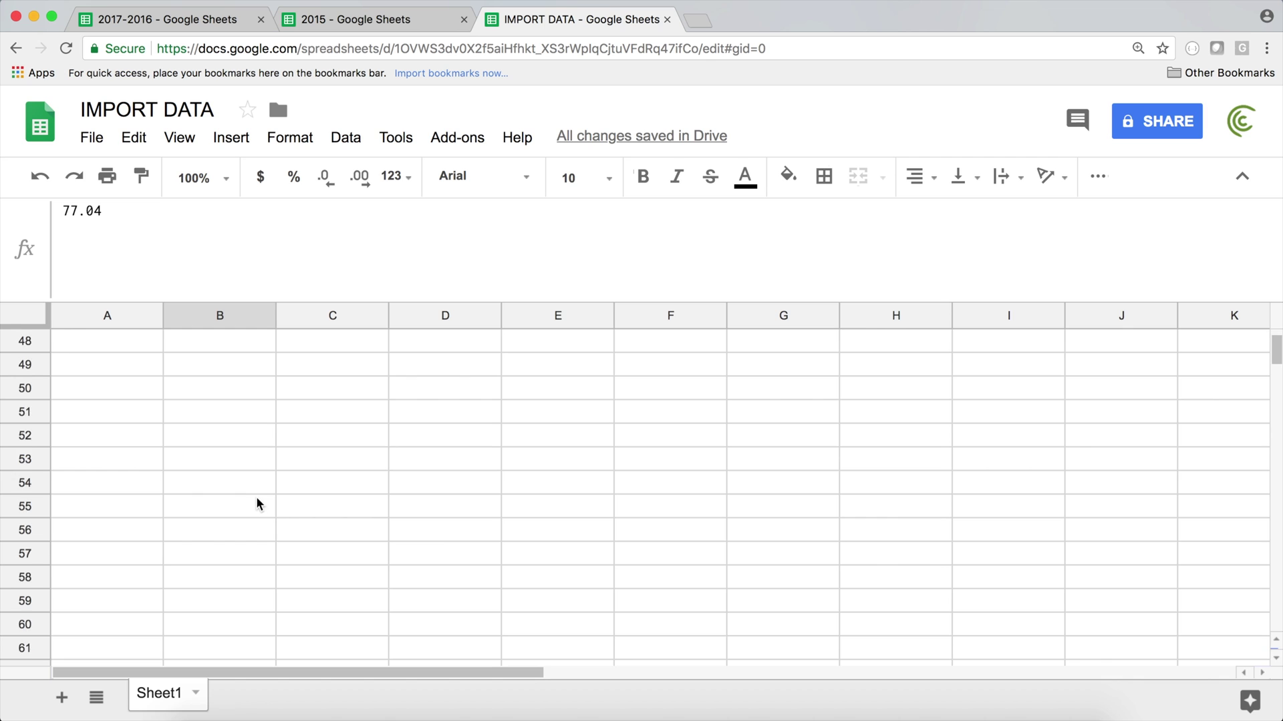
pyautogui.scroll(-20, 257, 501)
pyautogui.scroll(20, 238, 478)
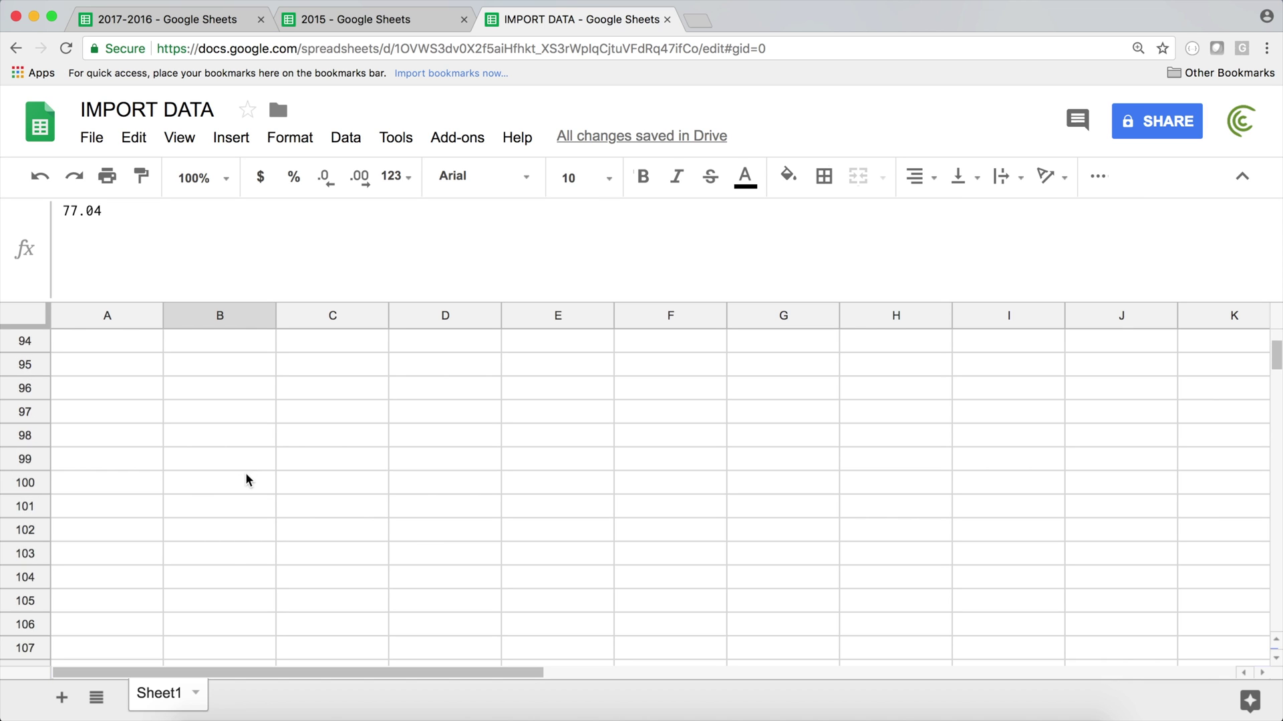
pyautogui.scroll(14, 234, 449)
pyautogui.scroll(-7, 235, 461)
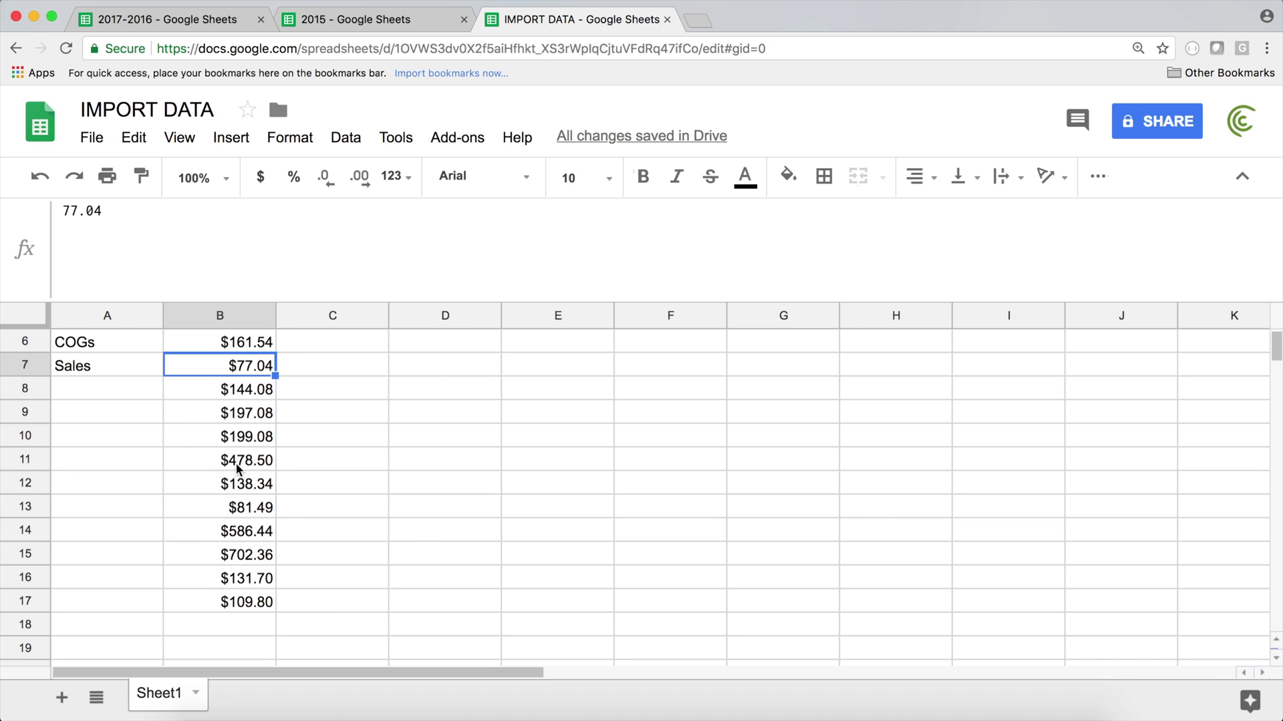
pyautogui.scroll(-20, 236, 470)
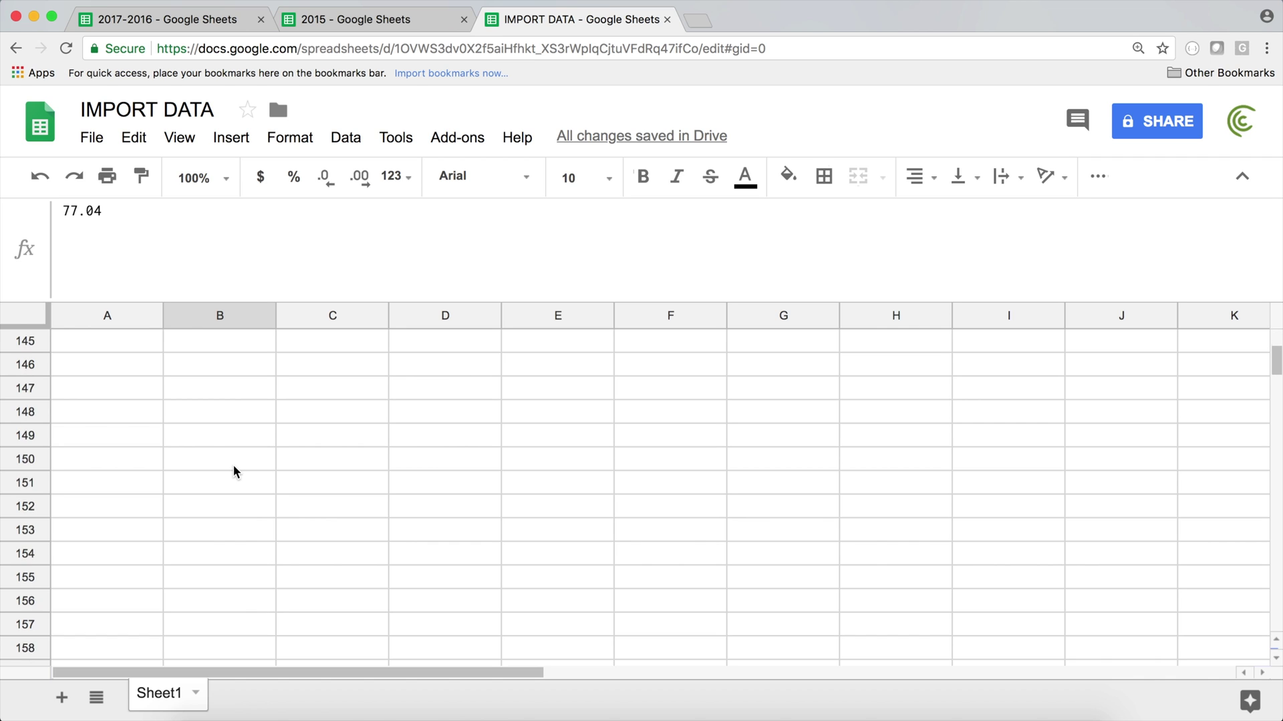
pyautogui.scroll(-20, 234, 465)
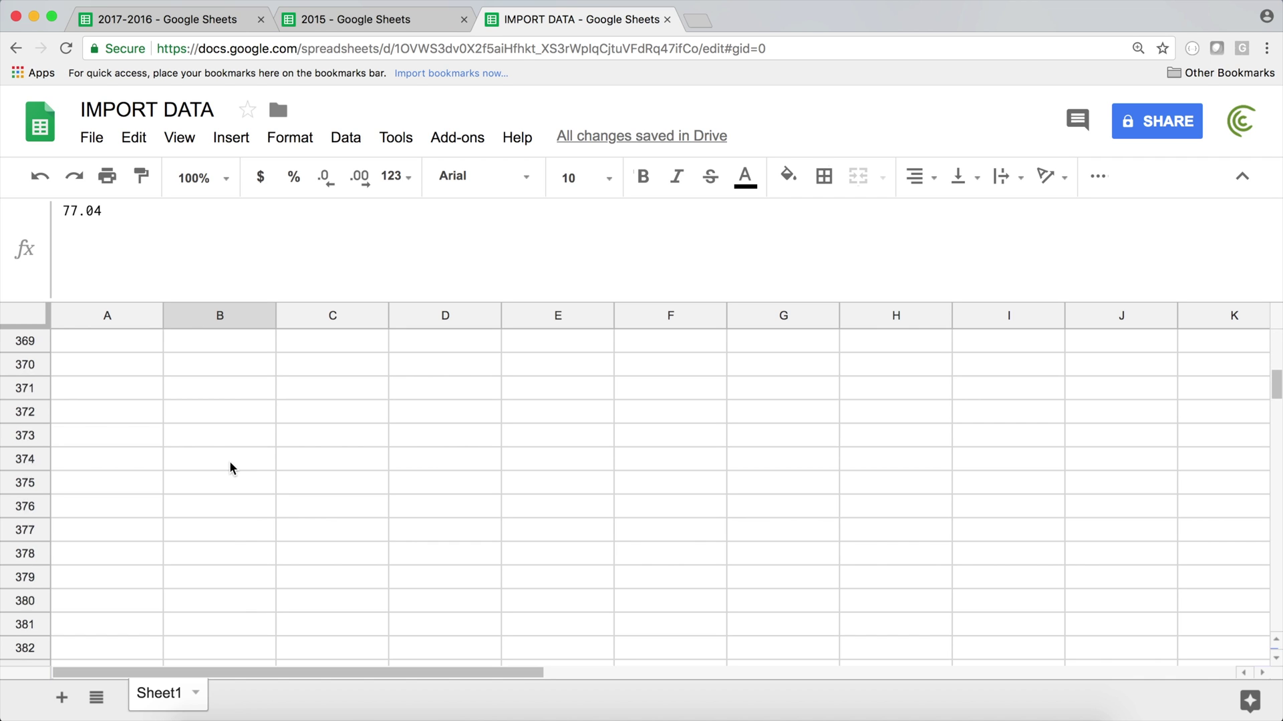
pyautogui.moveTo(1276, 387); pyautogui.dragTo(1277, 278)
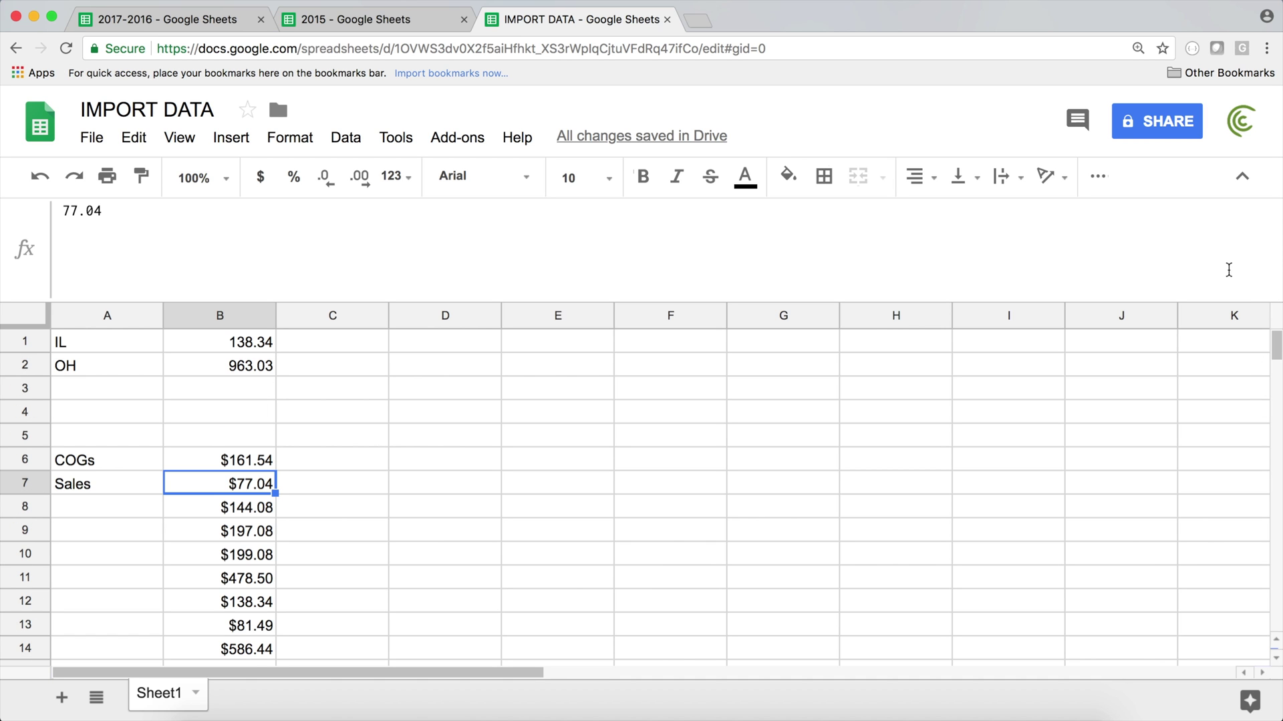
# Step: Check where the Sales data ends on the 2017 sheet and limit the 2017 IMPORTRANGE range in B6 to D2:D13
pyautogui.click(180, 19)
pyautogui.click(468, 297)
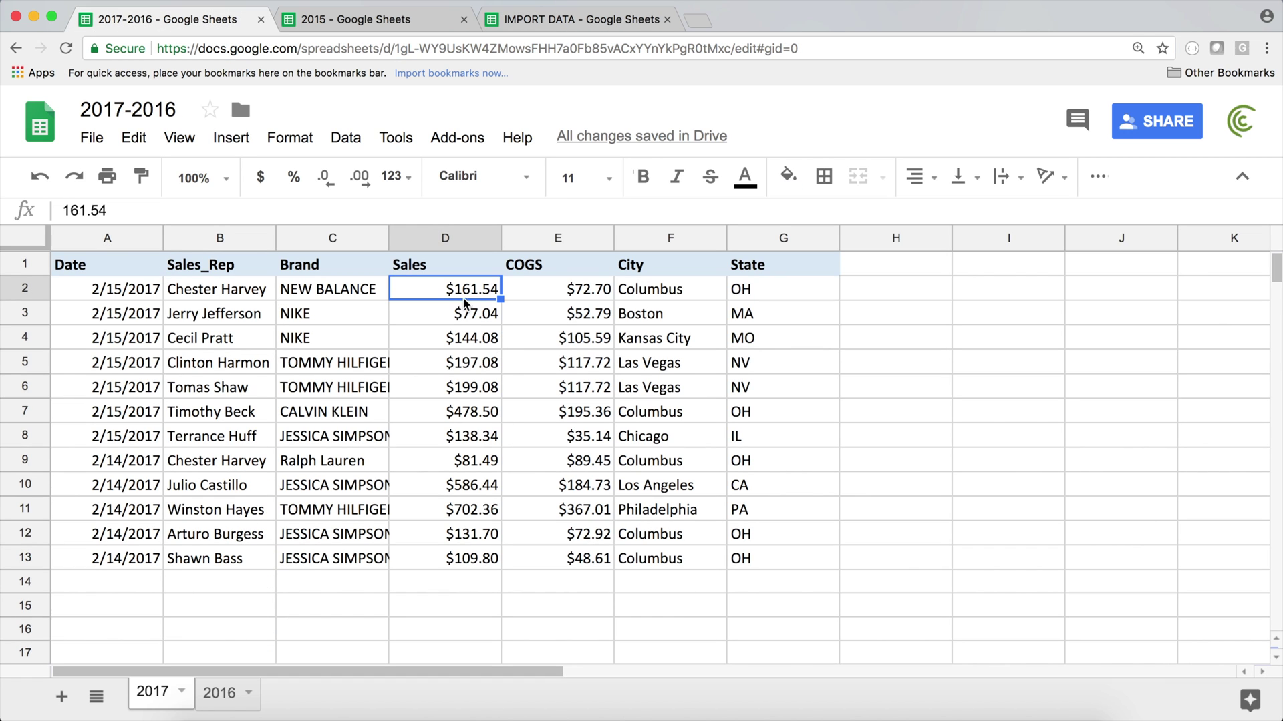
pyautogui.moveTo(469, 288); pyautogui.dragTo(444, 476)
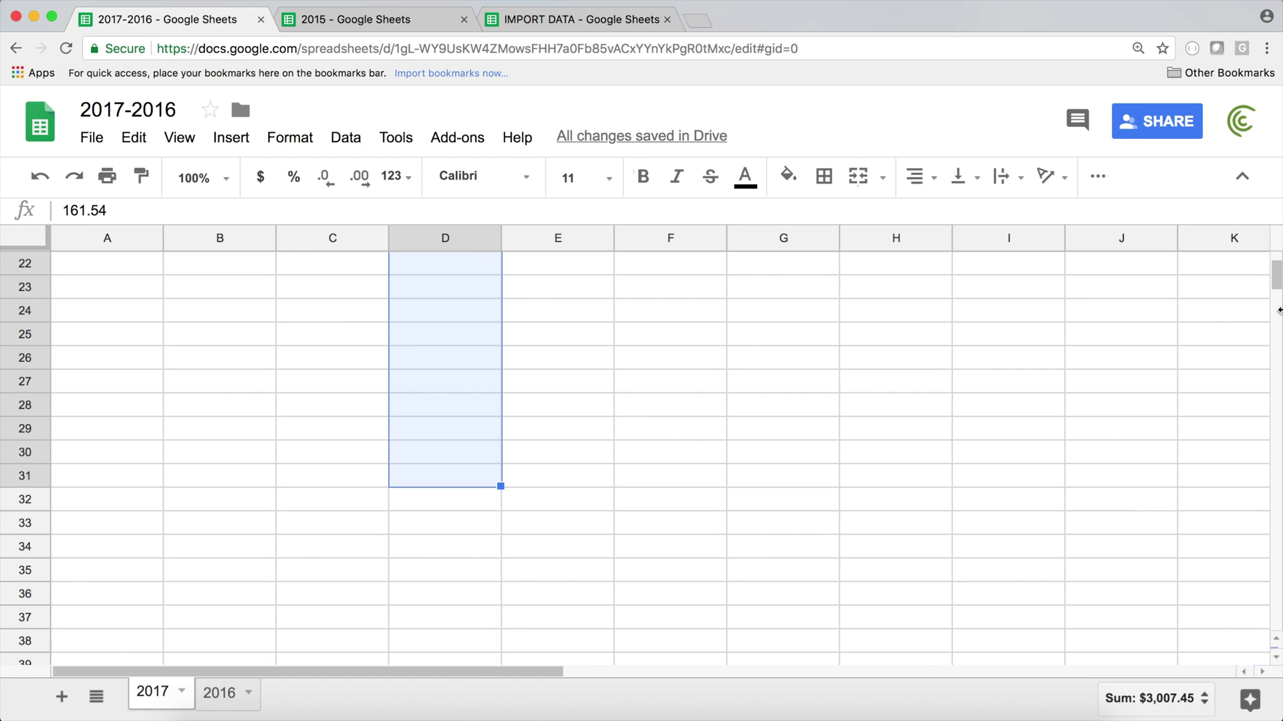
pyautogui.scroll(7, 1277, 265)
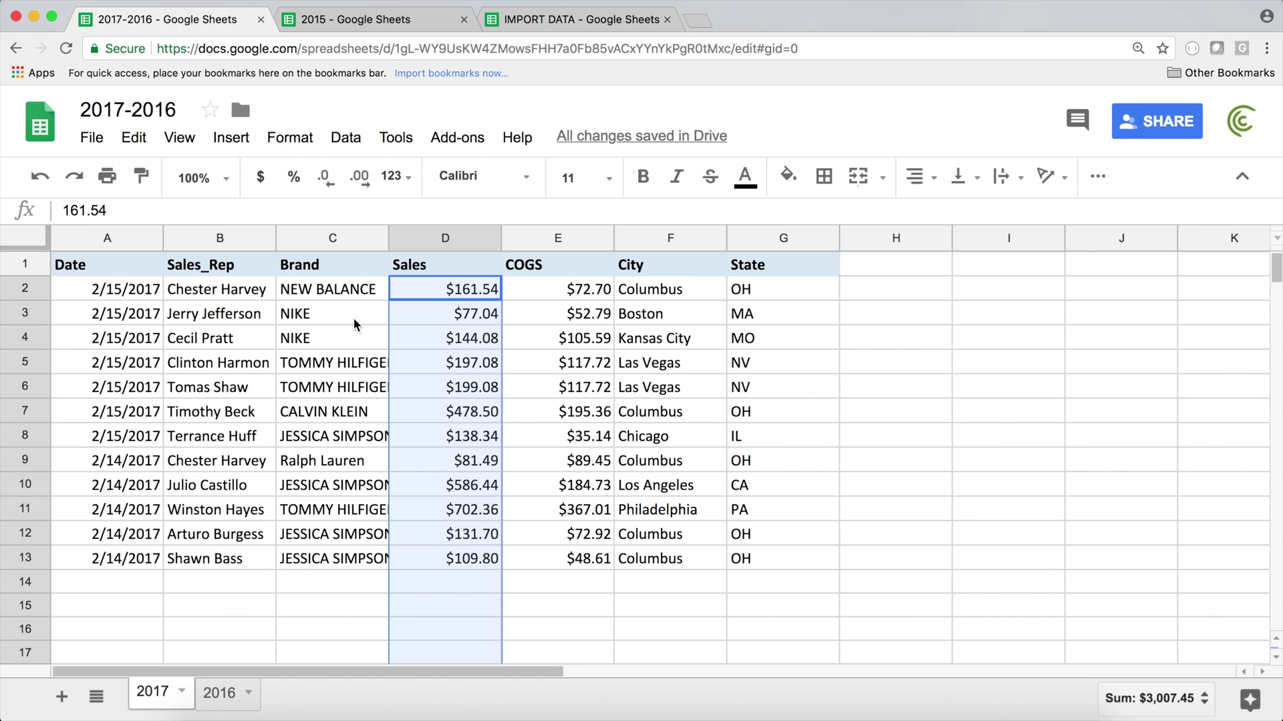
pyautogui.click(67, 266)
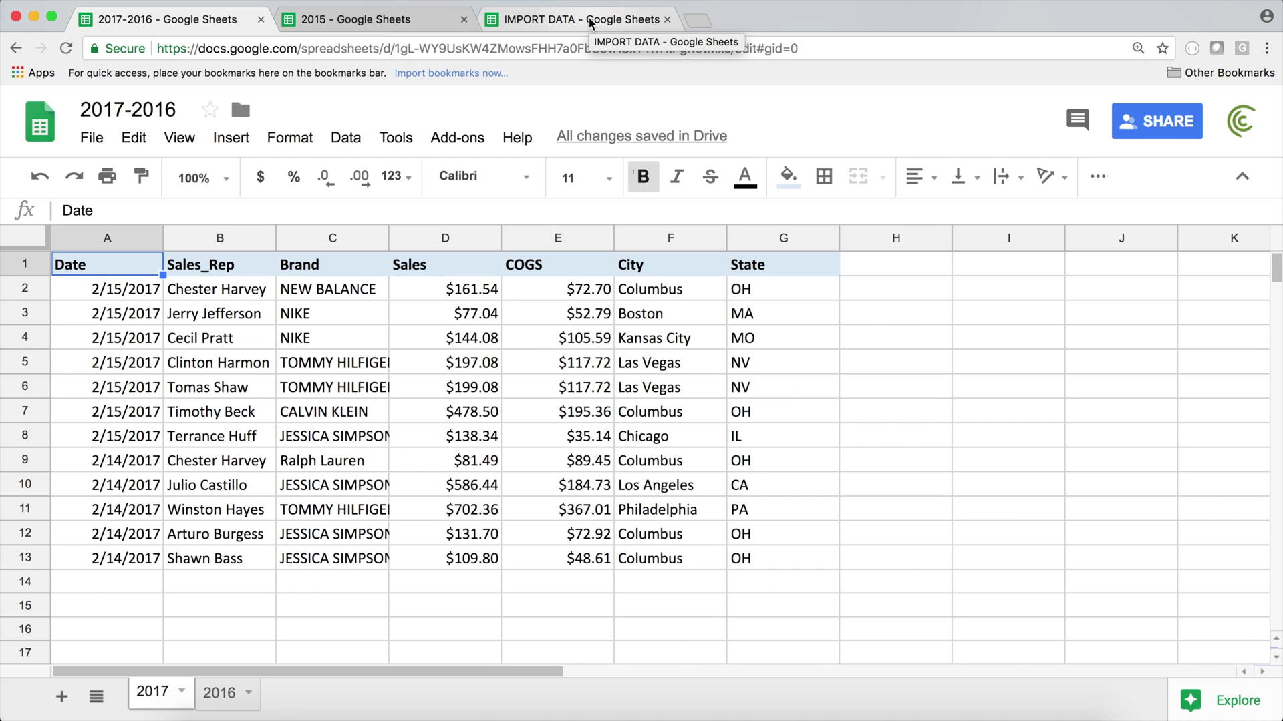
pyautogui.click(591, 23)
pyautogui.doubleClick(220, 456)
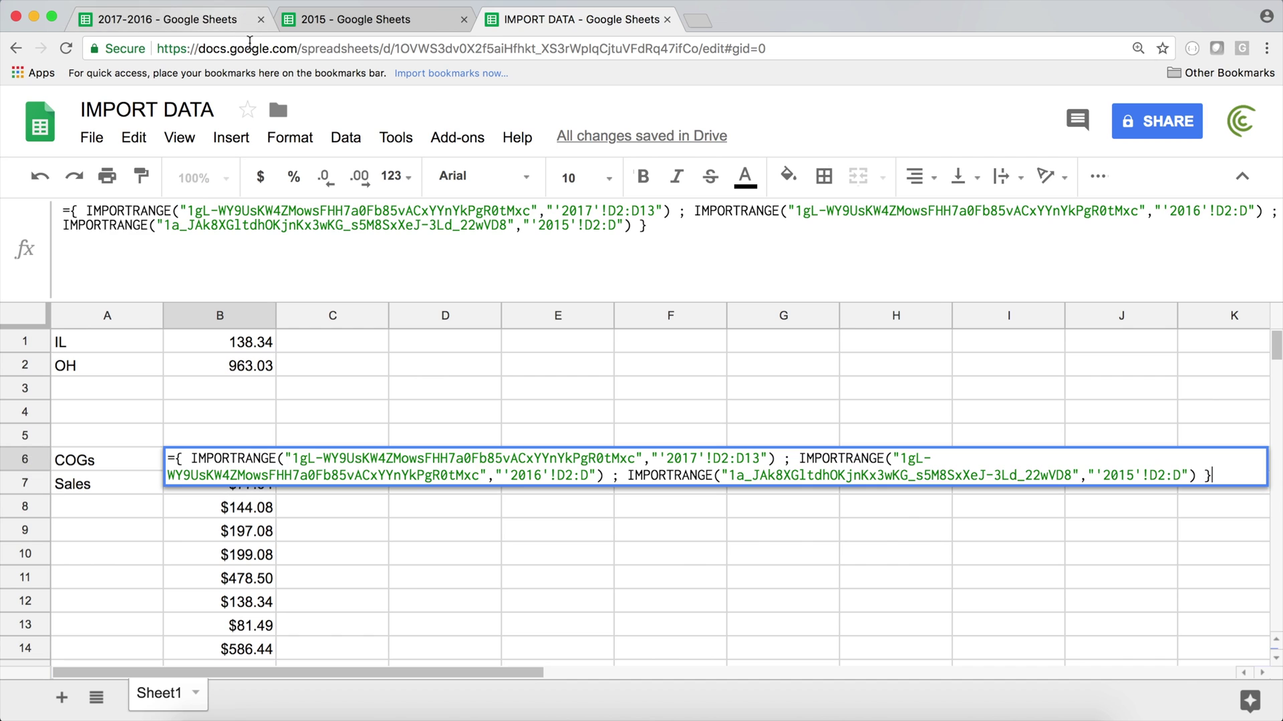
pyautogui.press('Escape')
# Step: Check the full data block A2:G13 on the 2017 sheet and the matching columns in the 2015 spreadsheet
pyautogui.click(178, 22)
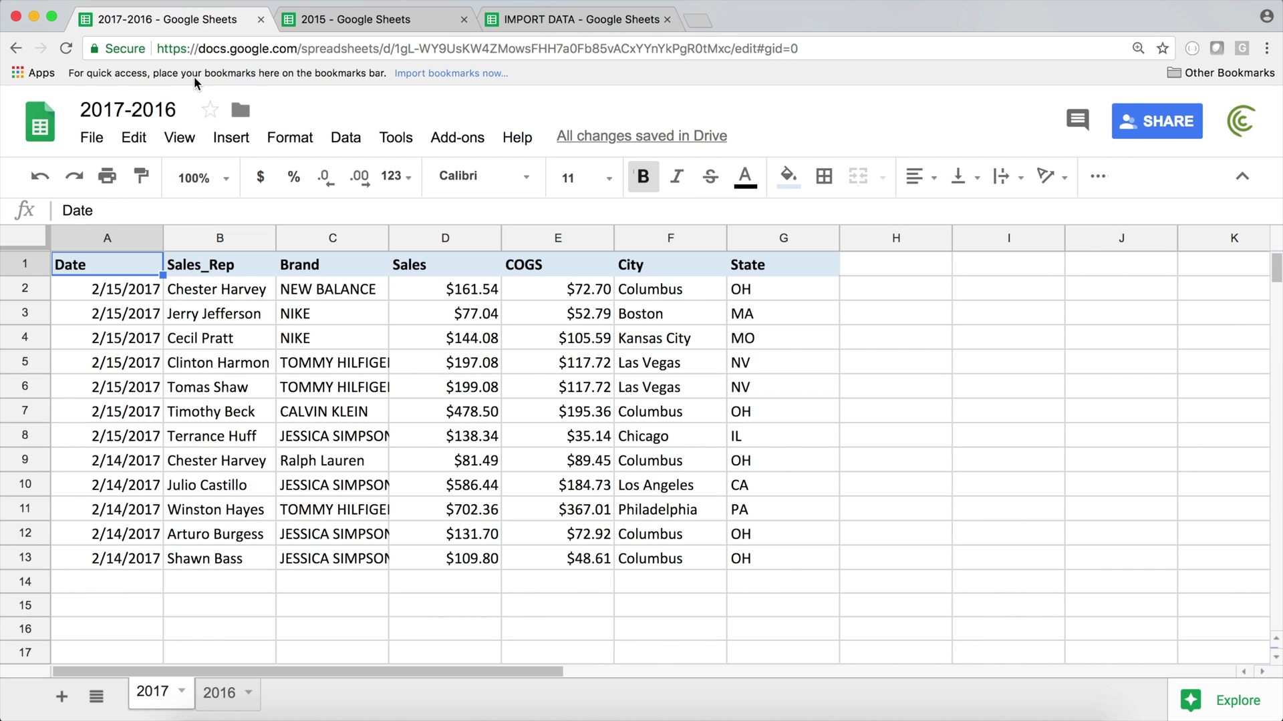
pyautogui.click(111, 292)
pyautogui.moveTo(111, 291); pyautogui.dragTo(775, 565)
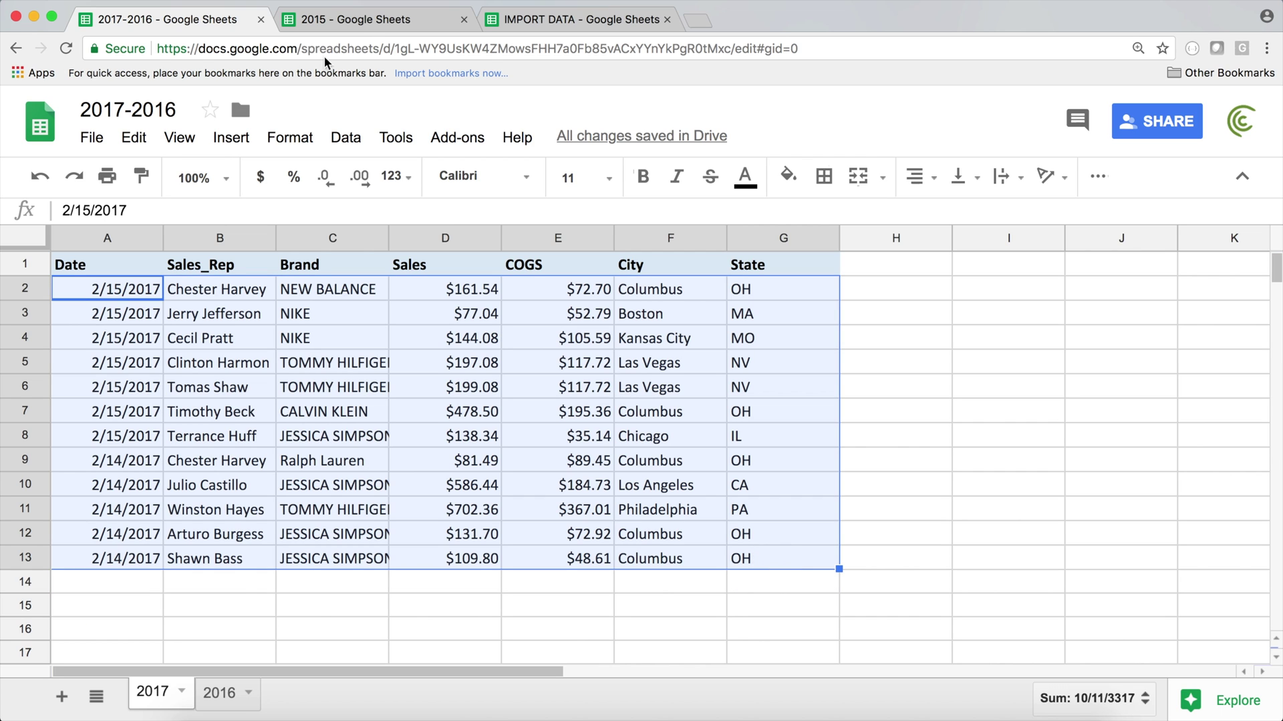
pyautogui.click(364, 20)
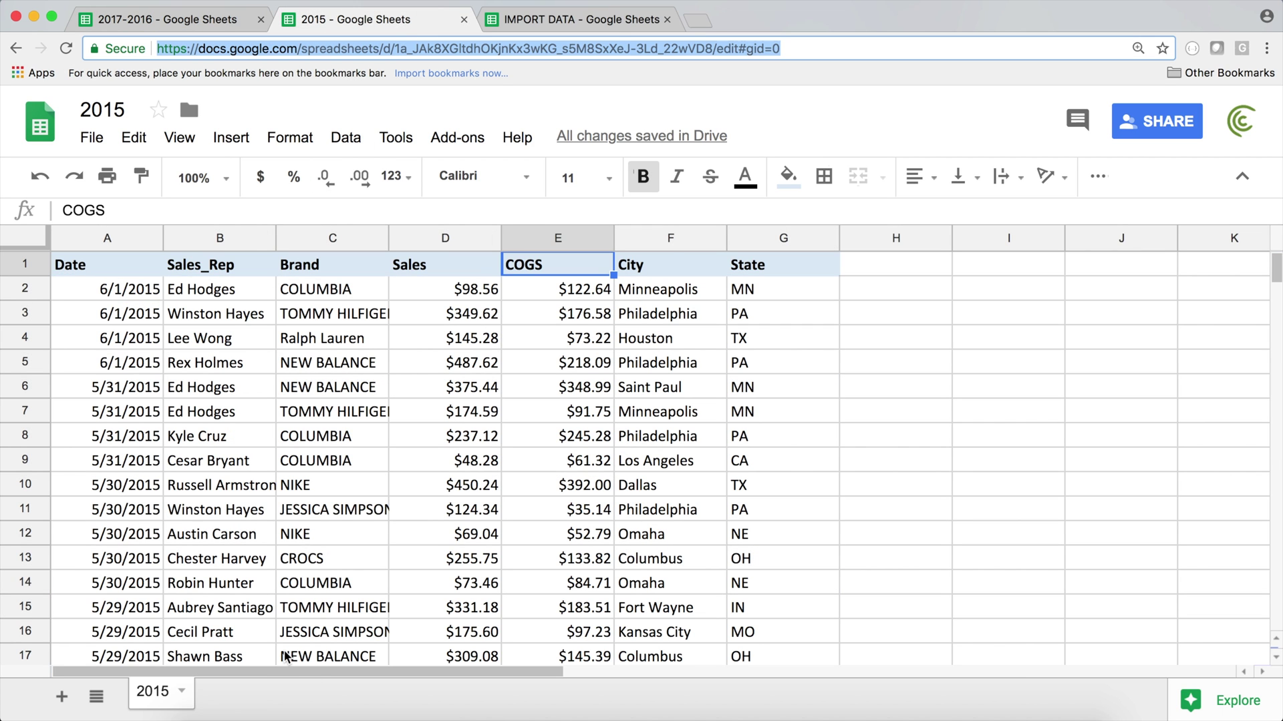
pyautogui.click(616, 32)
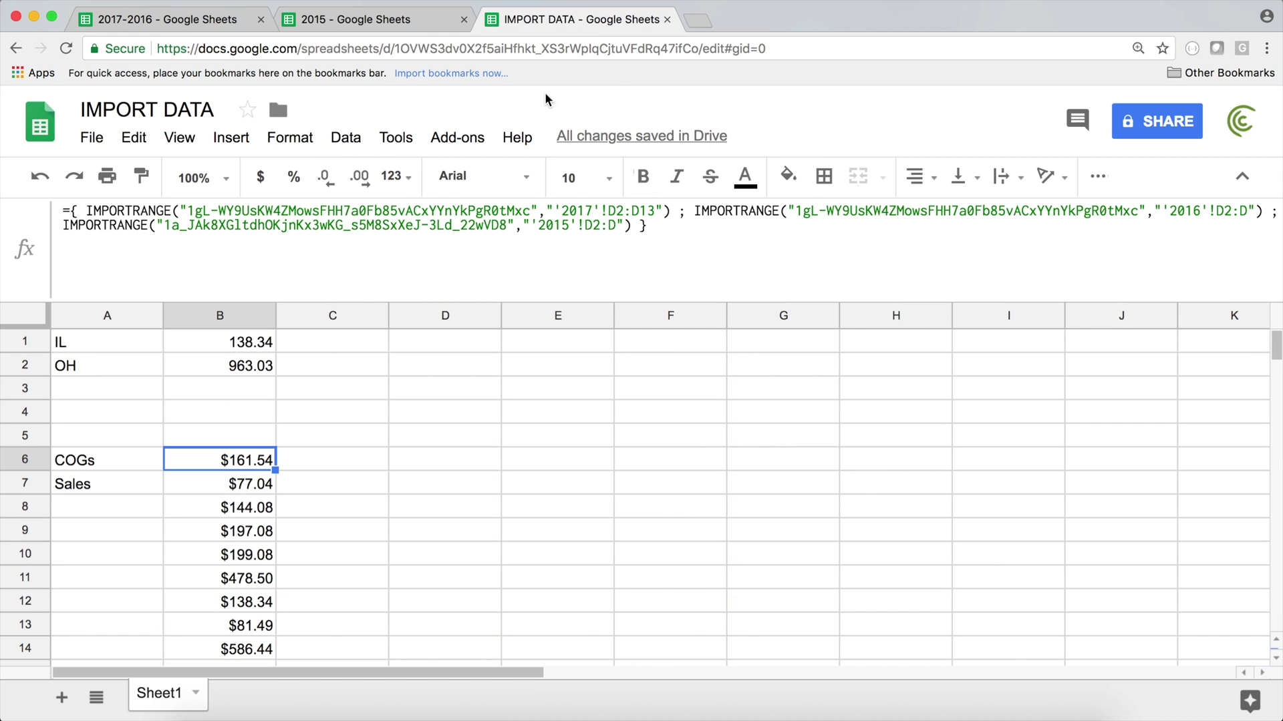
# Step: Change the first IMPORTRANGE range in B6 to "'2017'!A2:G13"
pyautogui.doubleClick(209, 462)
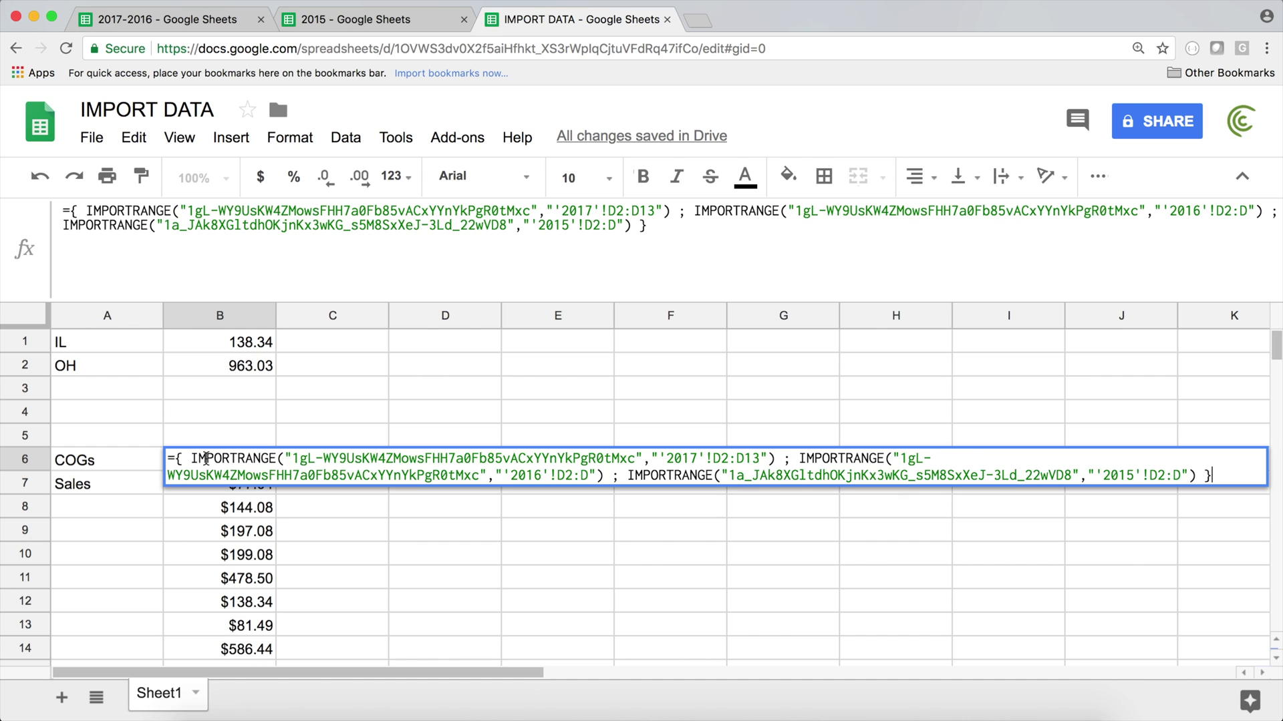
pyautogui.click(721, 461)
pyautogui.press('BackSpace')
pyautogui.write('A')
pyautogui.press('BackSpace')
pyautogui.write('G')
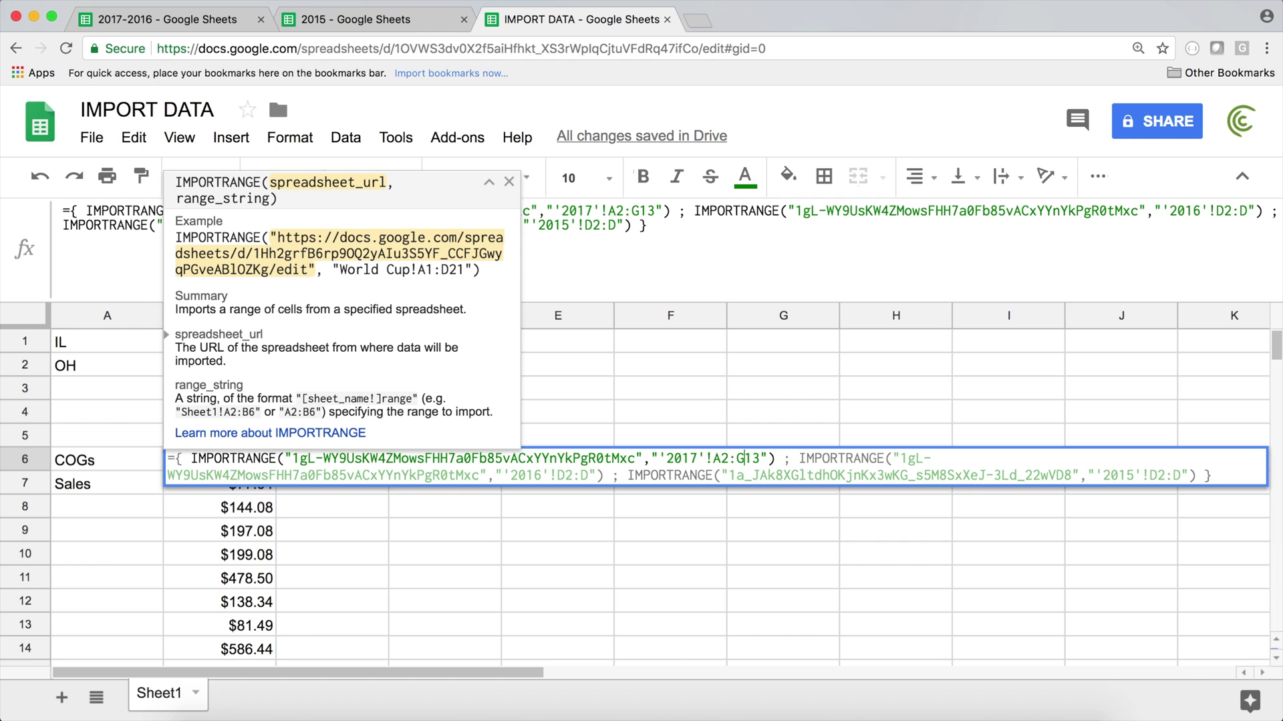
# Step: Change the second IMPORTRANGE range in B6 to "'2016'!A2:G13"
pyautogui.click(563, 476)
pyautogui.press('BackSpace')
pyautogui.write('A')
pyautogui.click(581, 475)
pyautogui.press('BackSpace')
pyautogui.write('G13')
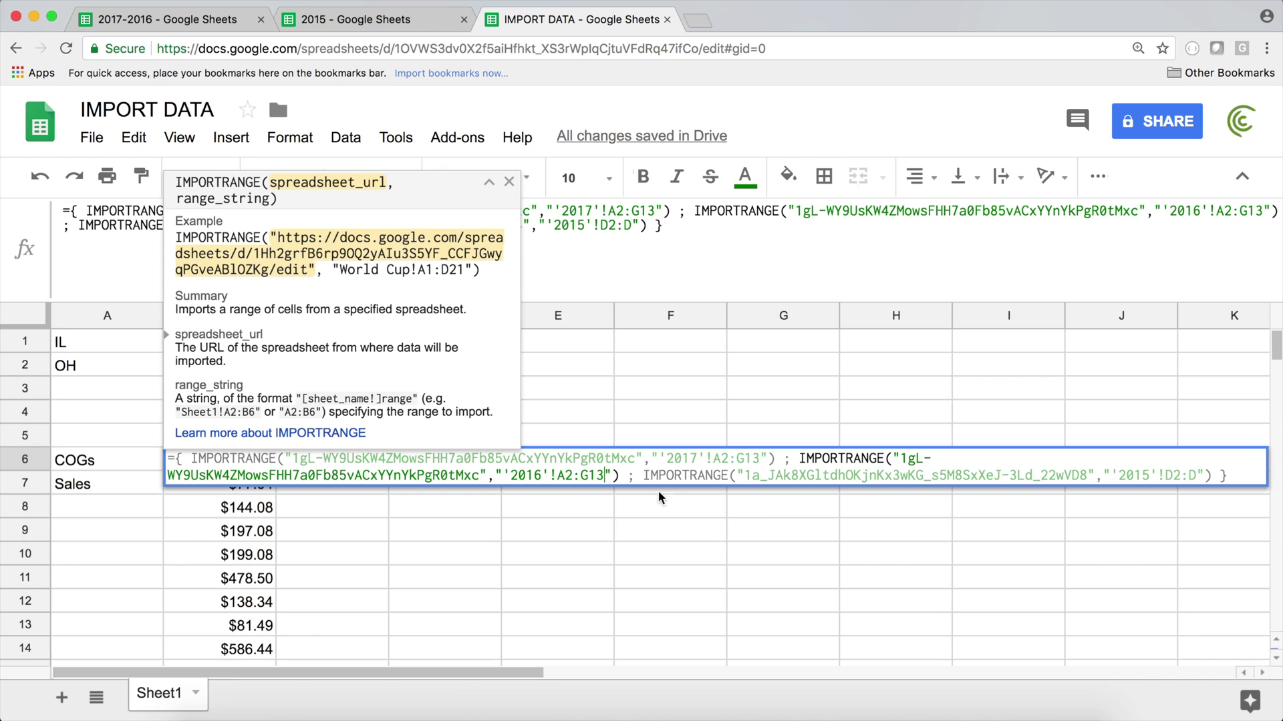
# Step: Change the third IMPORTRANGE range to "'2015'!A2:G", enter the array formula in B6, and look through the imported rows
pyautogui.click(1176, 475)
pyautogui.press('BackSpace')
pyautogui.write('A')
pyautogui.press('Right')
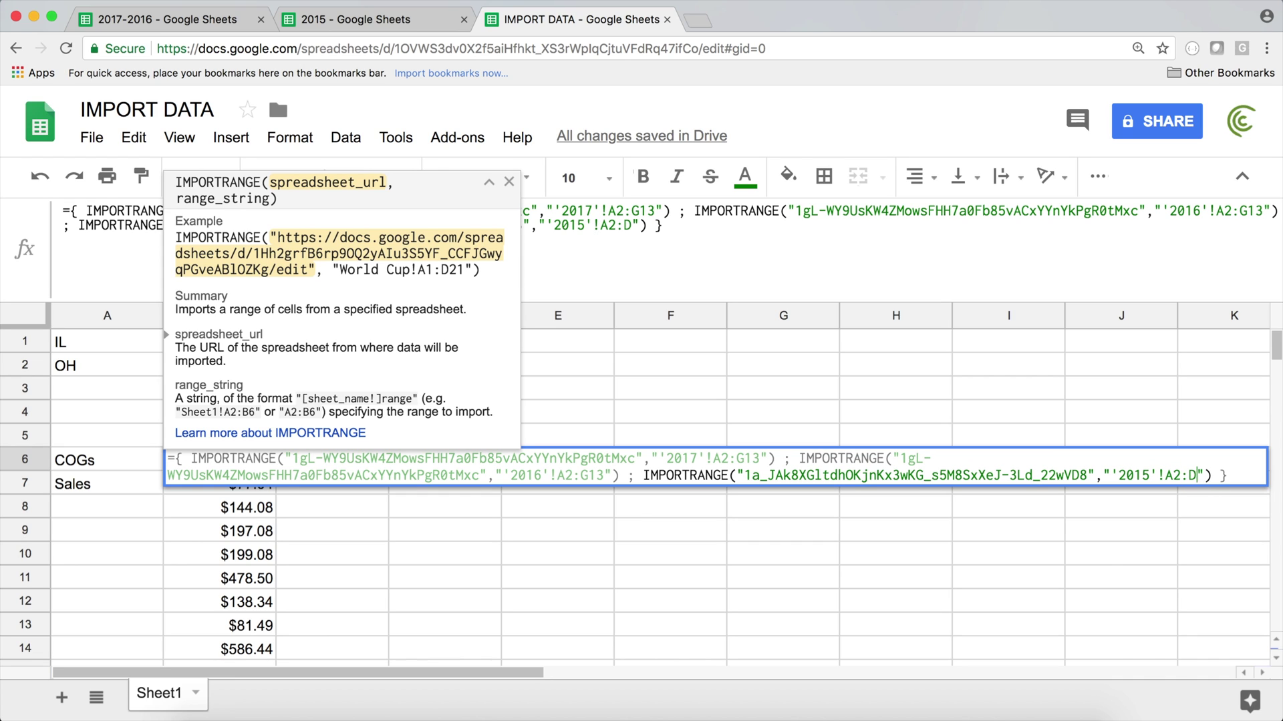
pyautogui.press('Return')
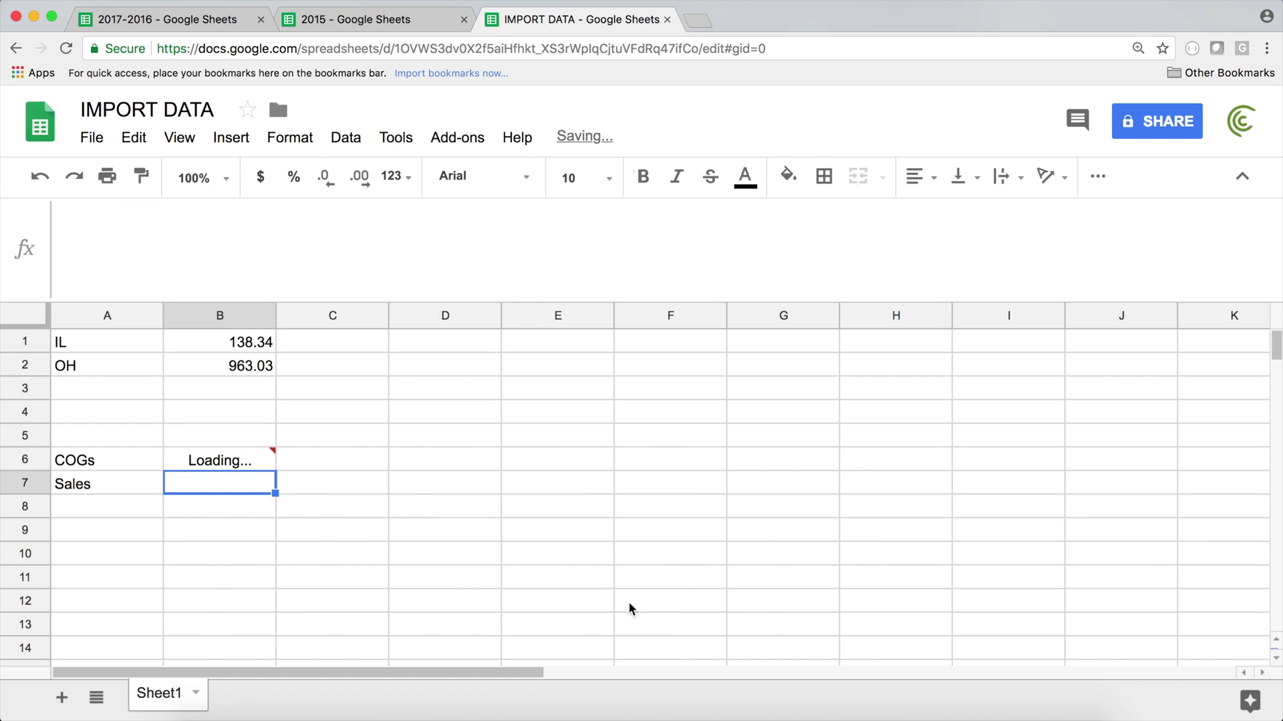
pyautogui.scroll(-15, 314, 498)
pyautogui.scroll(15, 308, 495)
# Step: Review the combined array formula in B6 and delete it from the cell
pyautogui.click(232, 459)
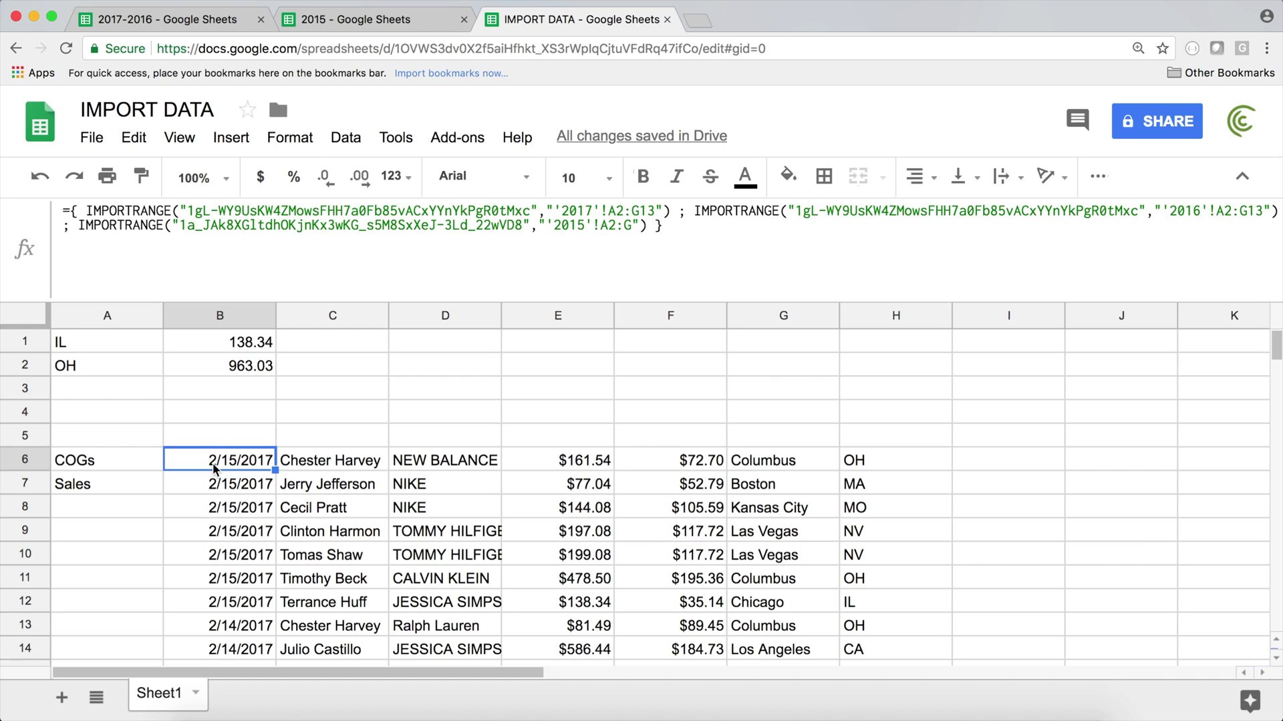
pyautogui.doubleClick(242, 459)
pyautogui.moveTo(177, 456); pyautogui.dragTo(1256, 476)
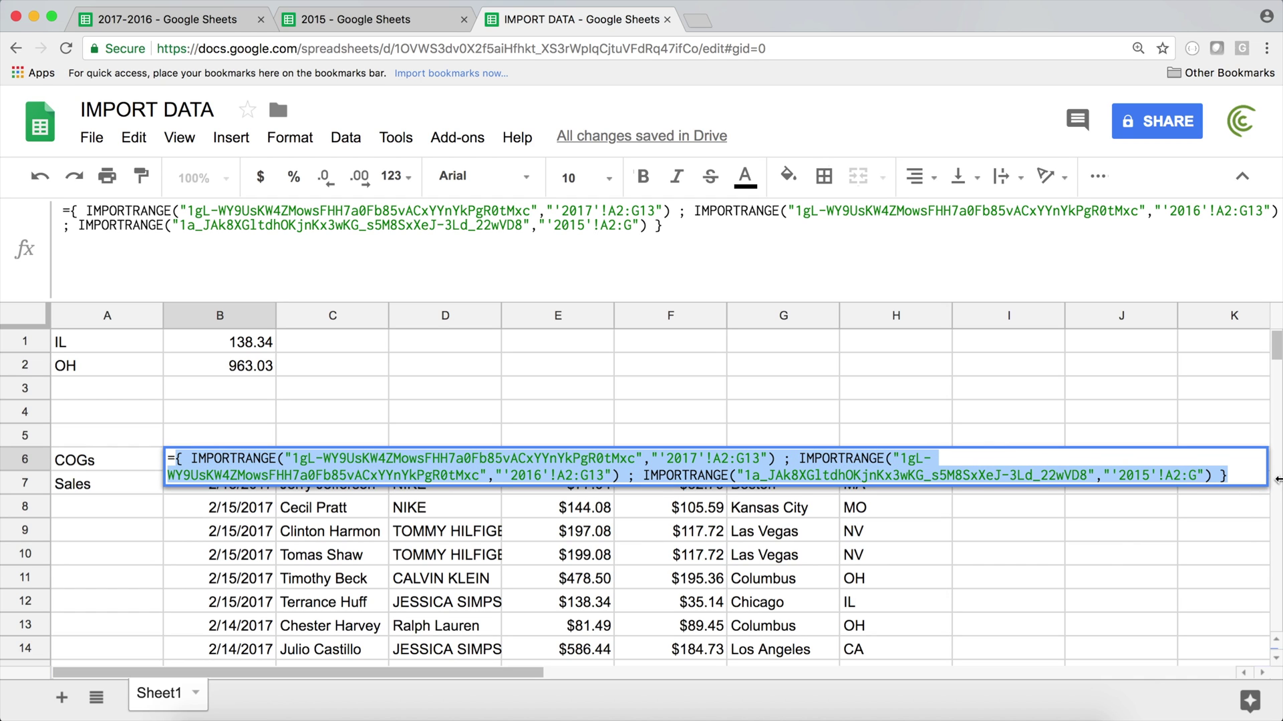
pyautogui.press('Escape')
pyautogui.press('Delete')
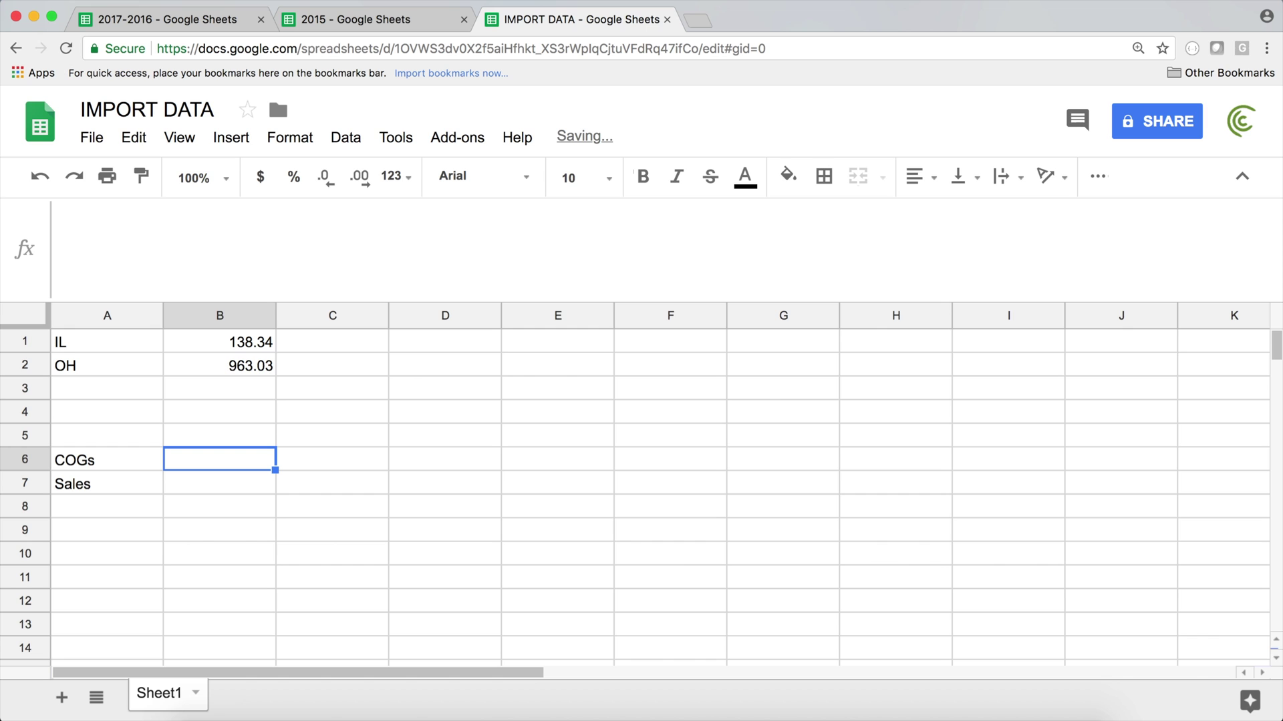
pyautogui.press('Up')
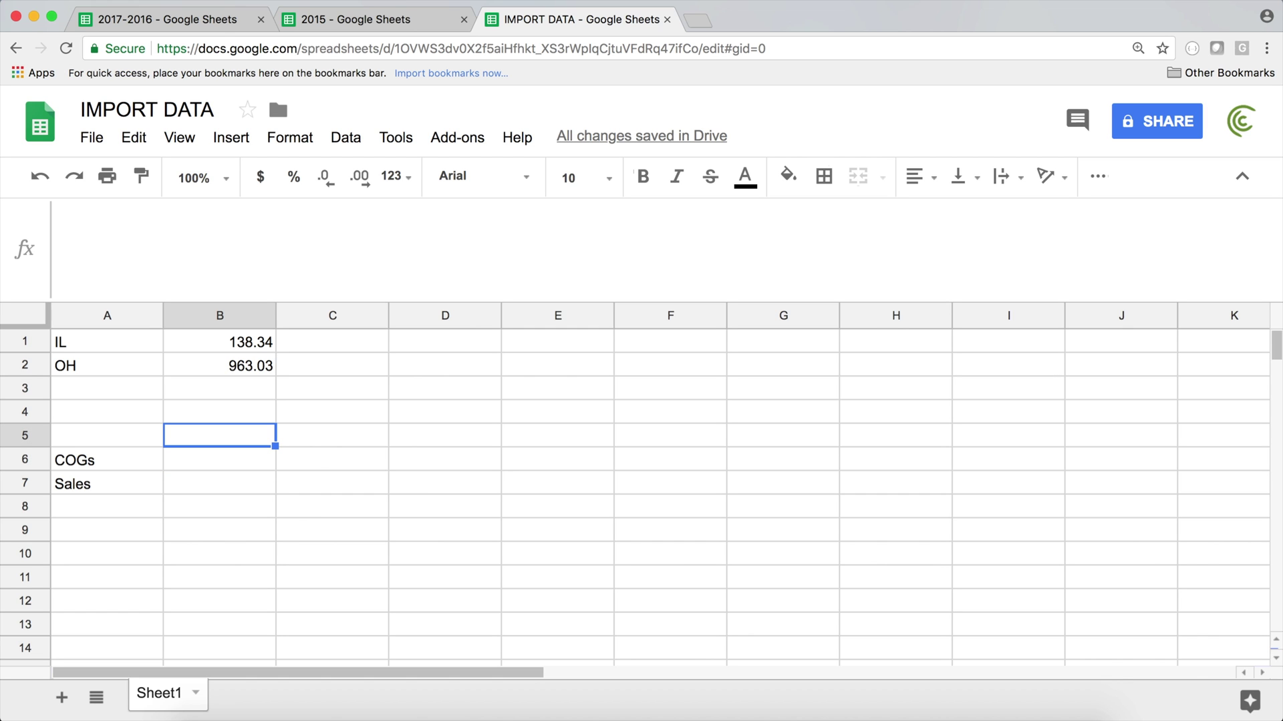
# Step: Look over the 2017 data and start a new IMPORTRANGE formula in B6 of the IMPORT DATA spreadsheet
pyautogui.click(197, 25)
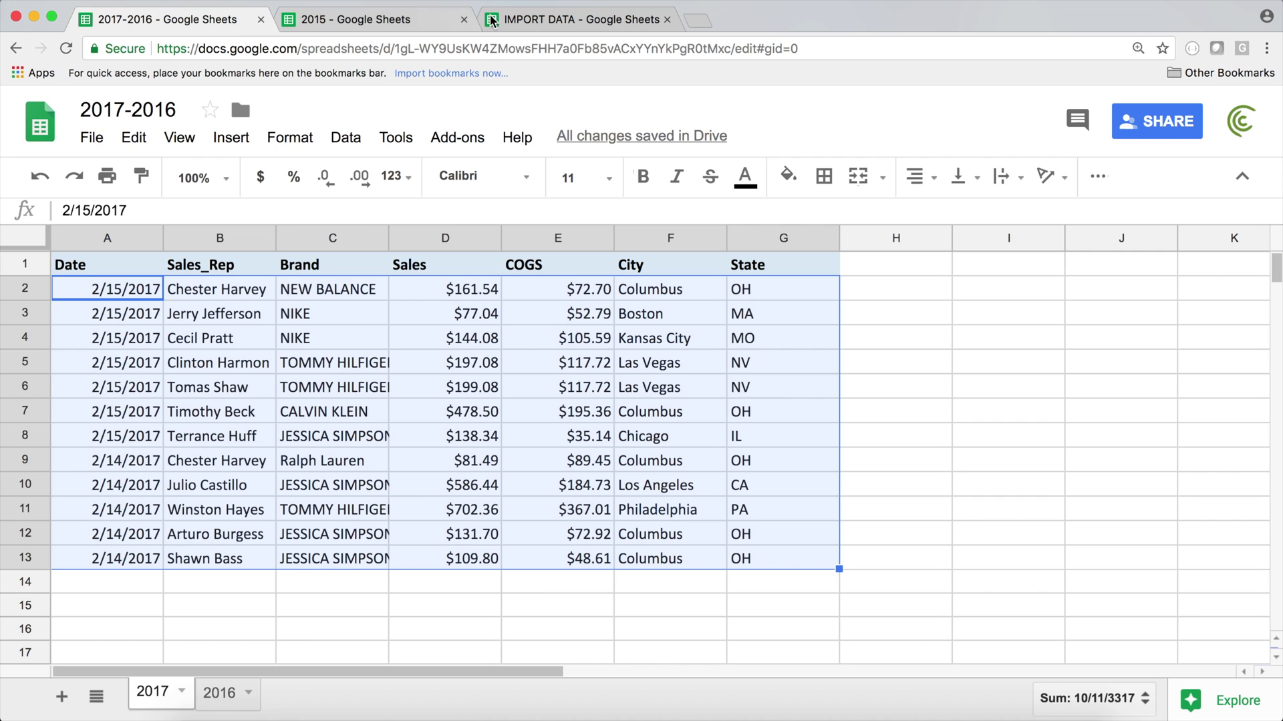
pyautogui.click(569, 20)
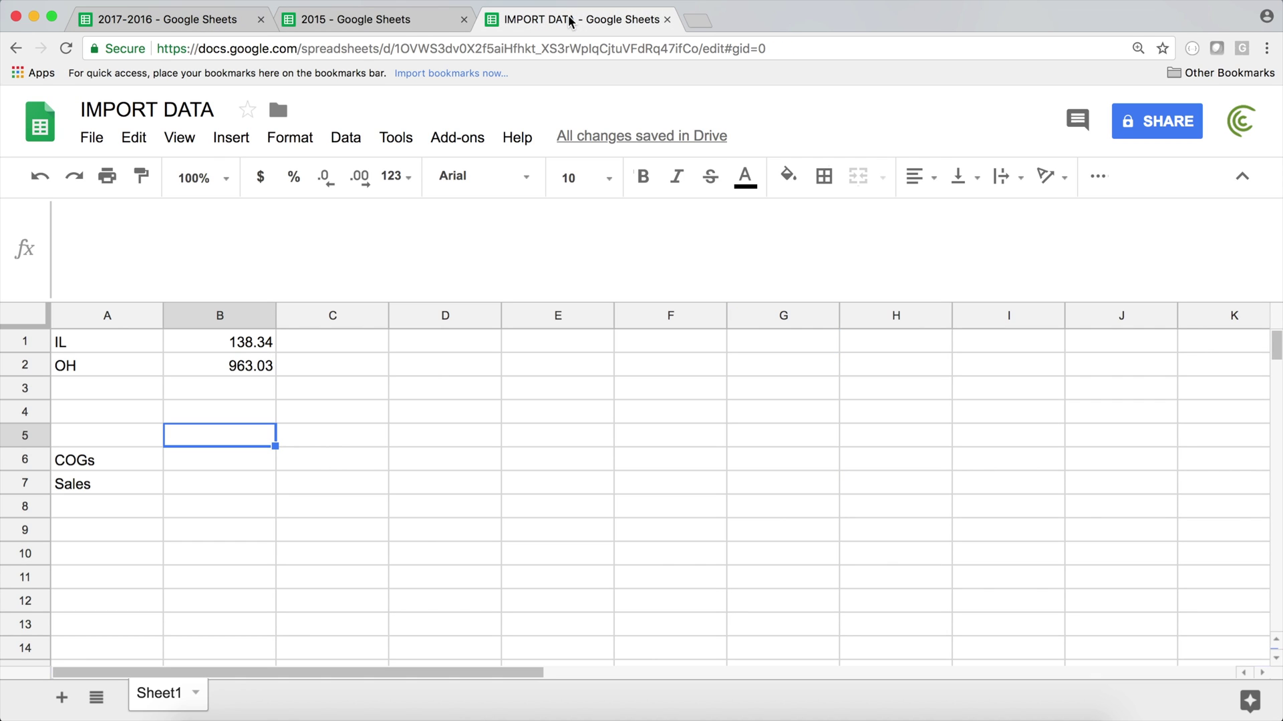
pyautogui.click(208, 461)
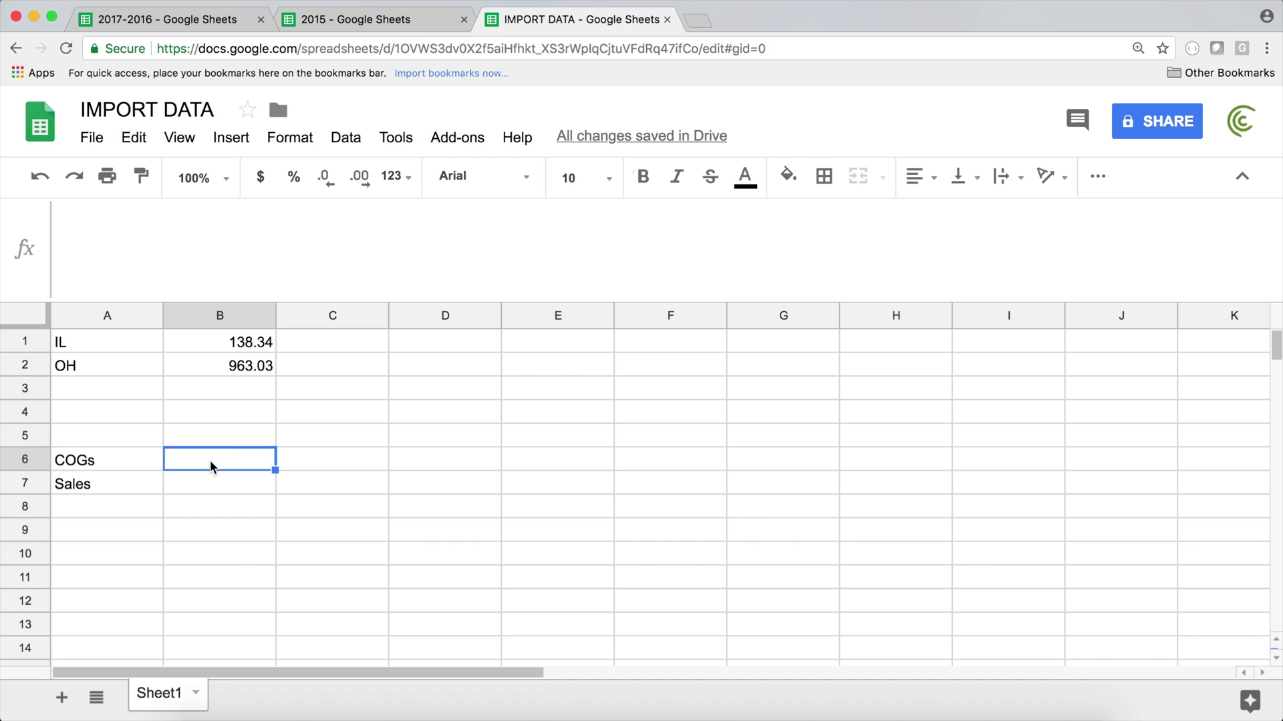
pyautogui.write('=IMPOR')
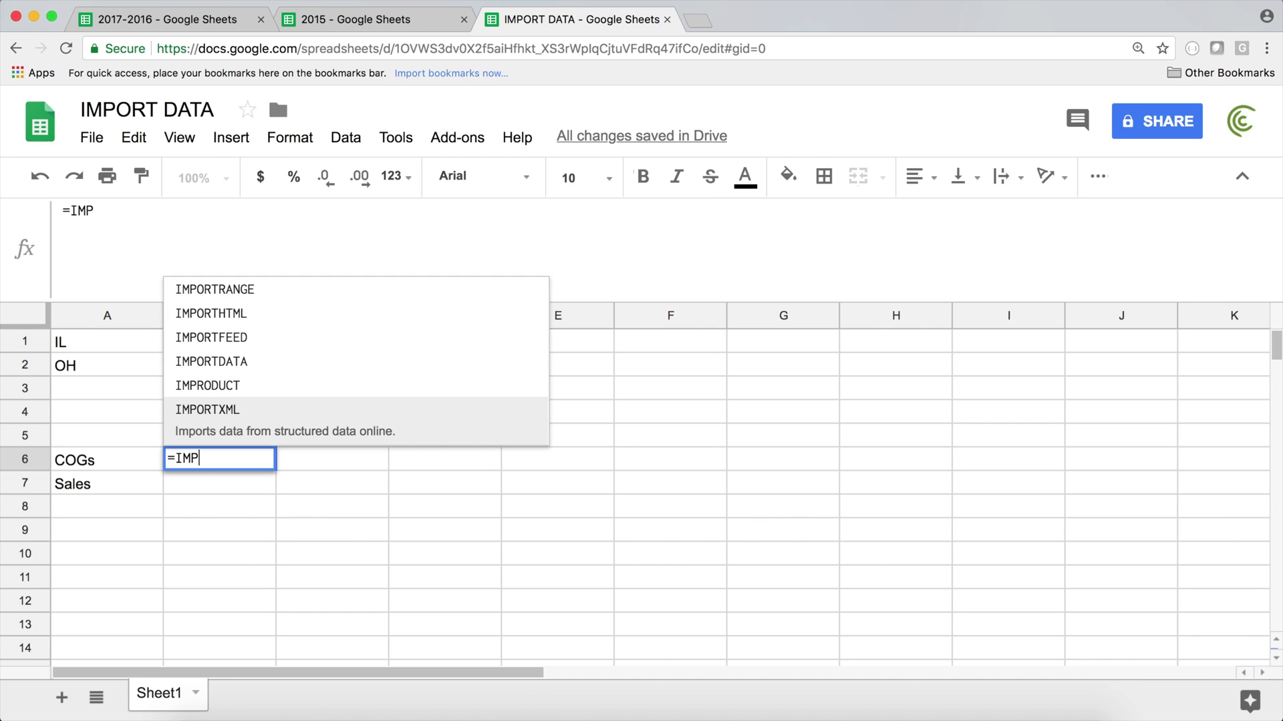
pyautogui.press('Up')
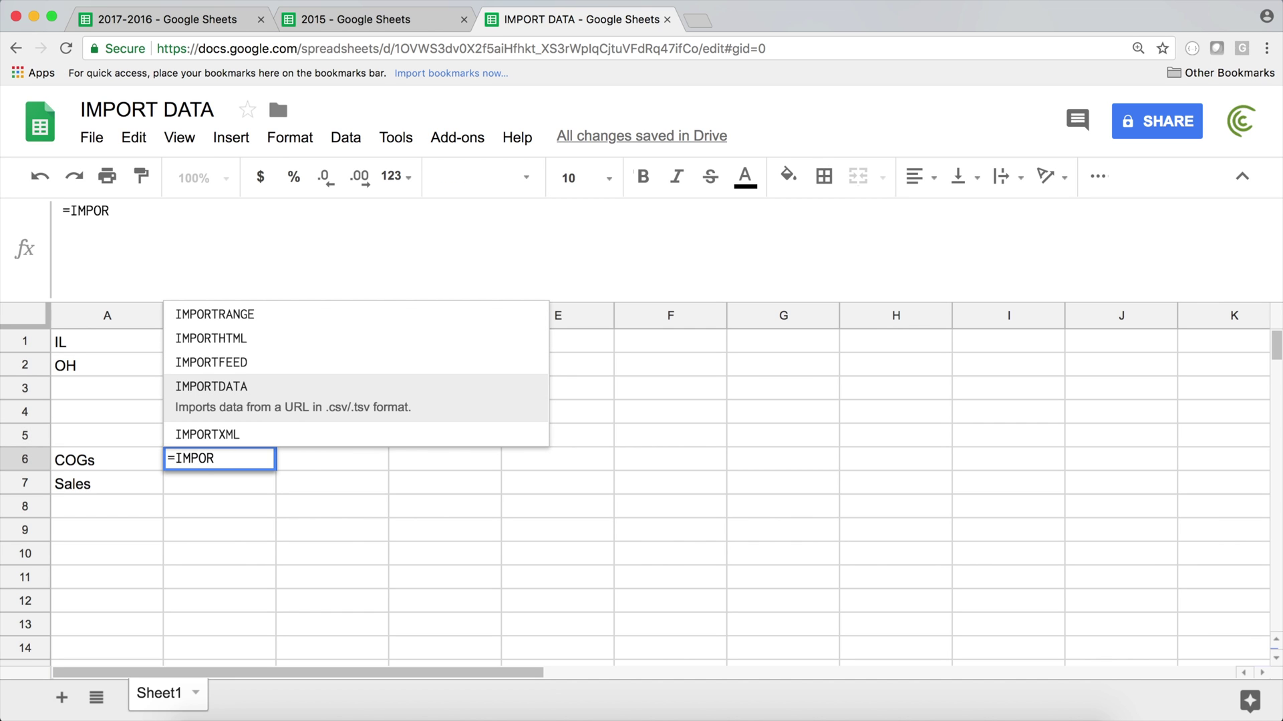
pyautogui.press('Up')
pyautogui.press('Up')
pyautogui.press('Up')
pyautogui.press('Return')
# Step: Copy the web address of the 2017-2016 spreadsheet and paste it, in quotes, as the first IMPORTRANGE argument in B6 of IMPORT DATA
pyautogui.click(197, 25)
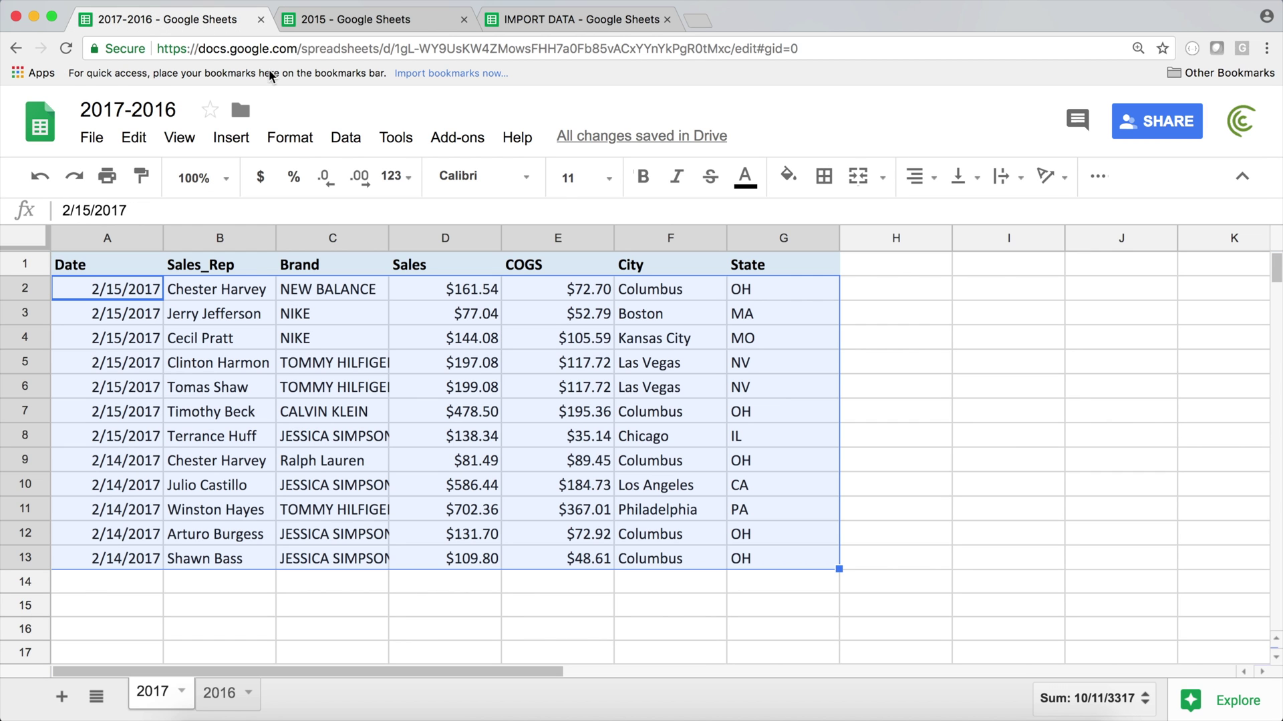
pyautogui.click(272, 51)
pyautogui.press('super+c')
pyautogui.click(566, 22)
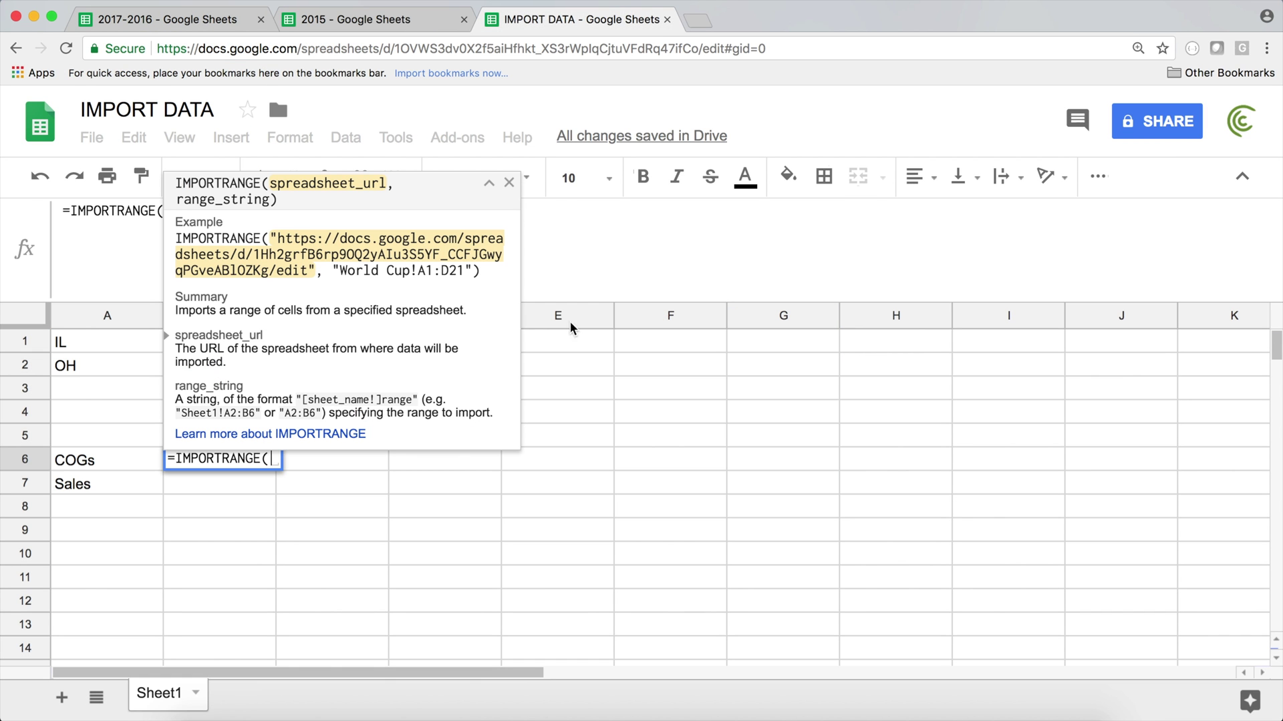
pyautogui.write('"')
pyautogui.press('super+v')
pyautogui.write('","2')
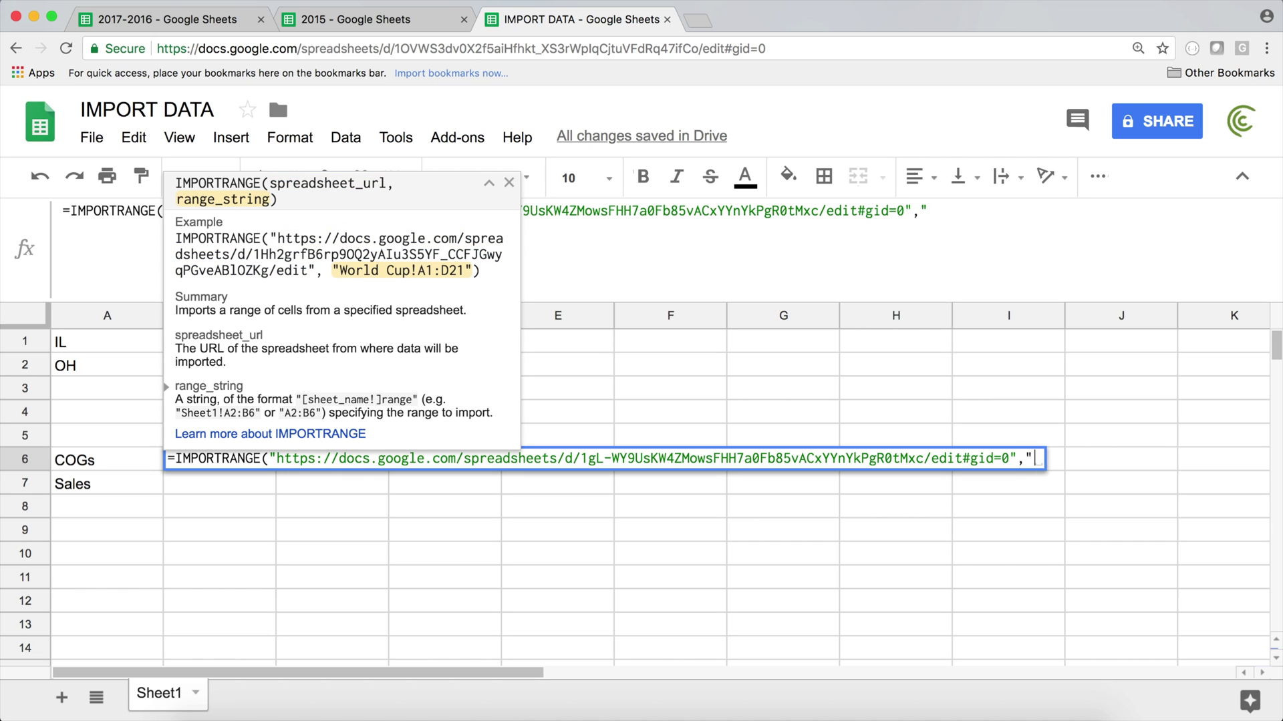
# Step: Write the range argument of the B6 formula as "'2017'!A1:G13" and close the parenthesis
pyautogui.write('017')
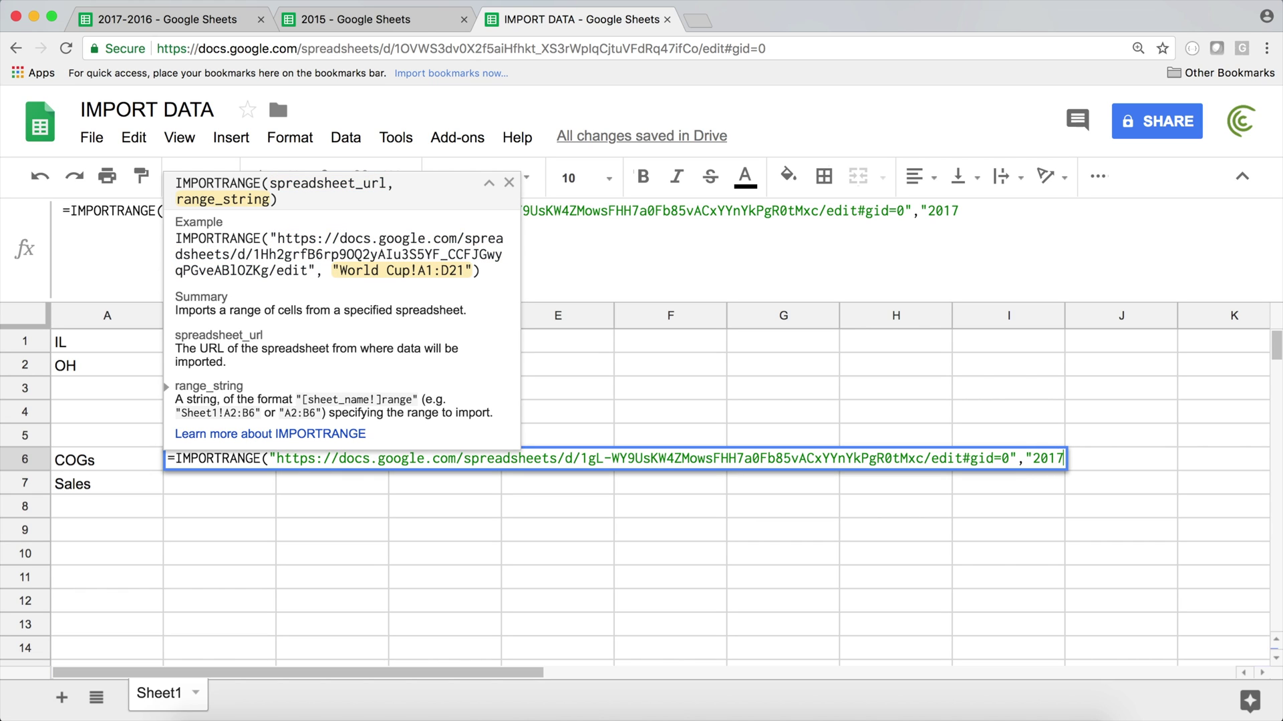
pyautogui.press('BackSpace')
pyautogui.press('BackSpace')
pyautogui.press('BackSpace')
pyautogui.press('BackSpace')
pyautogui.write("'")
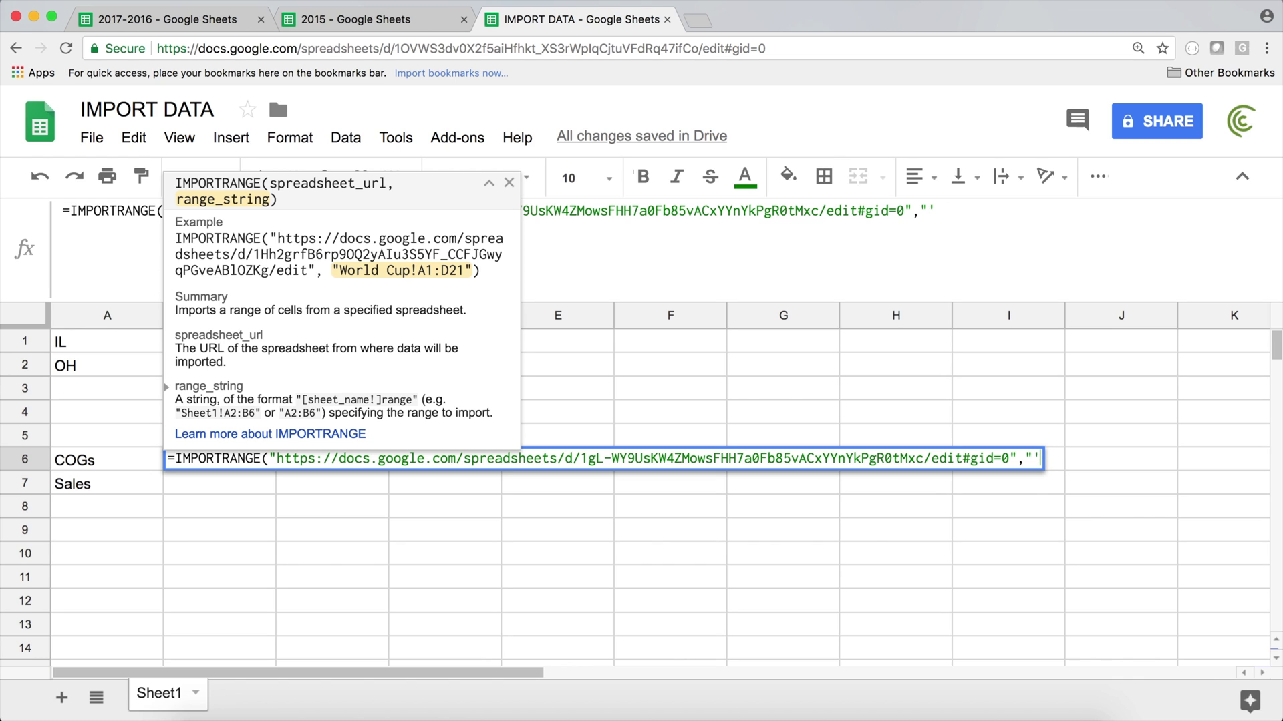
pyautogui.write('2017')
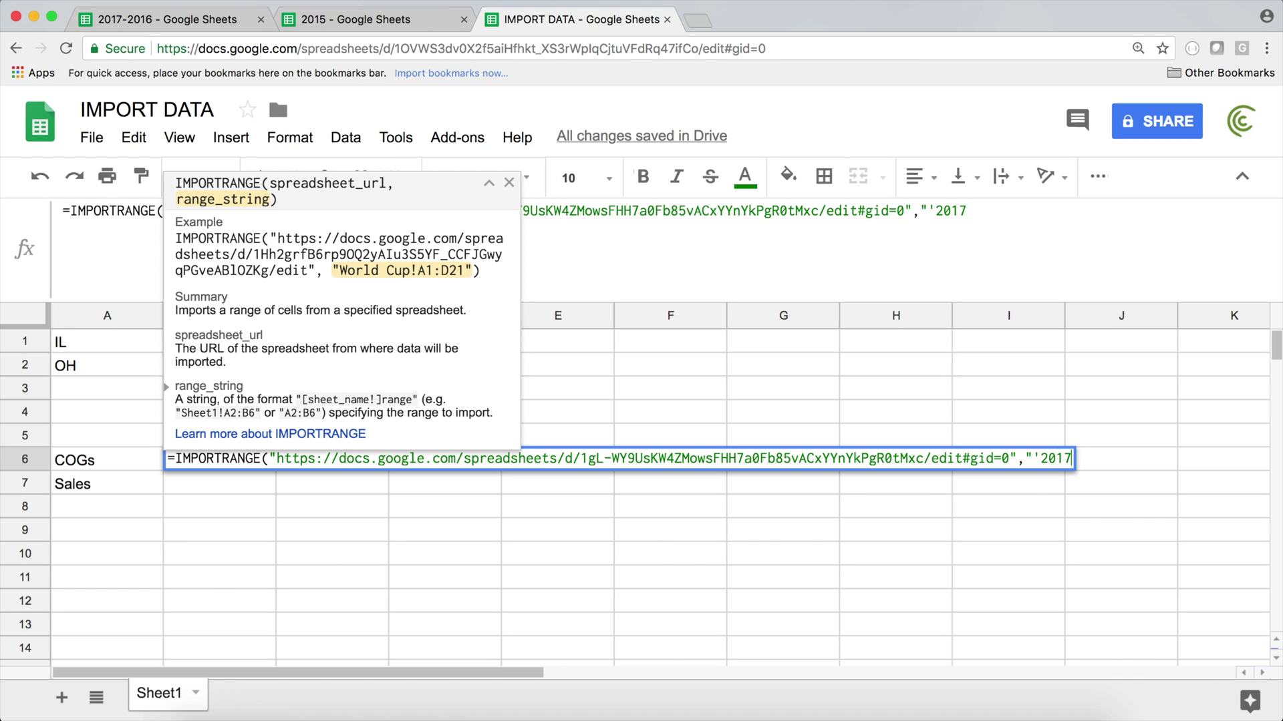
pyautogui.write("'!A1:")
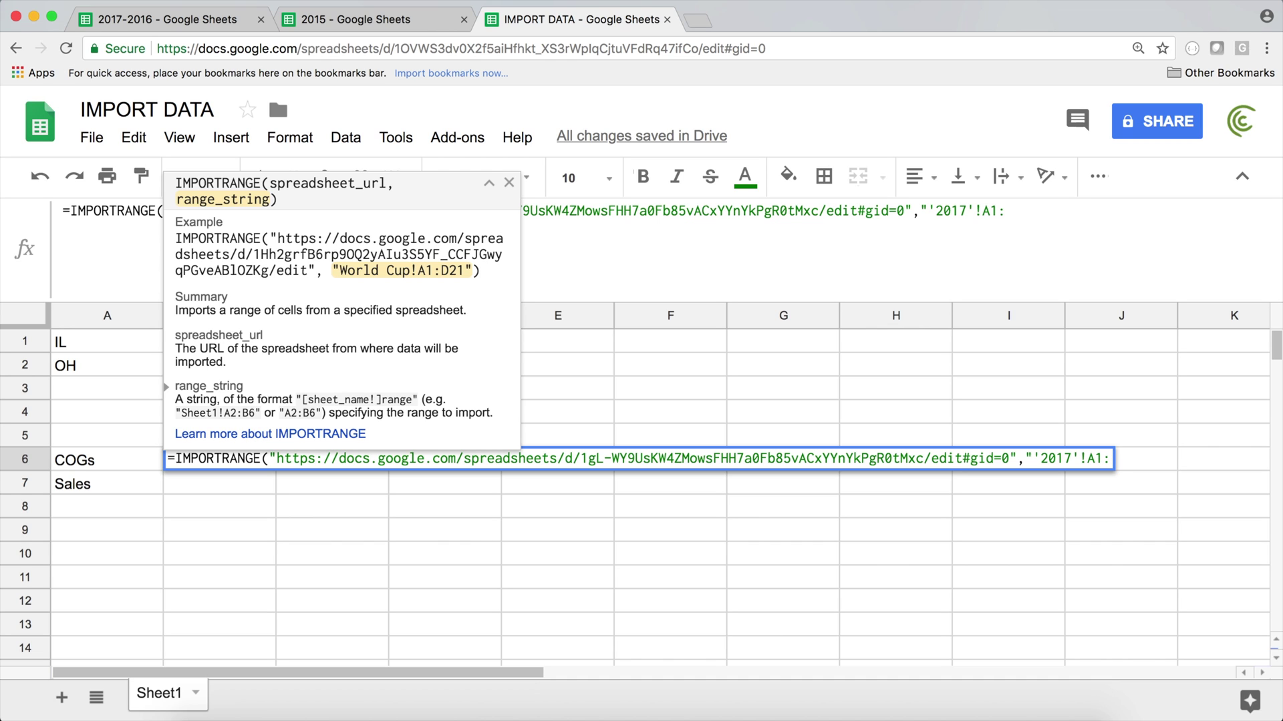
pyautogui.write('G13")')
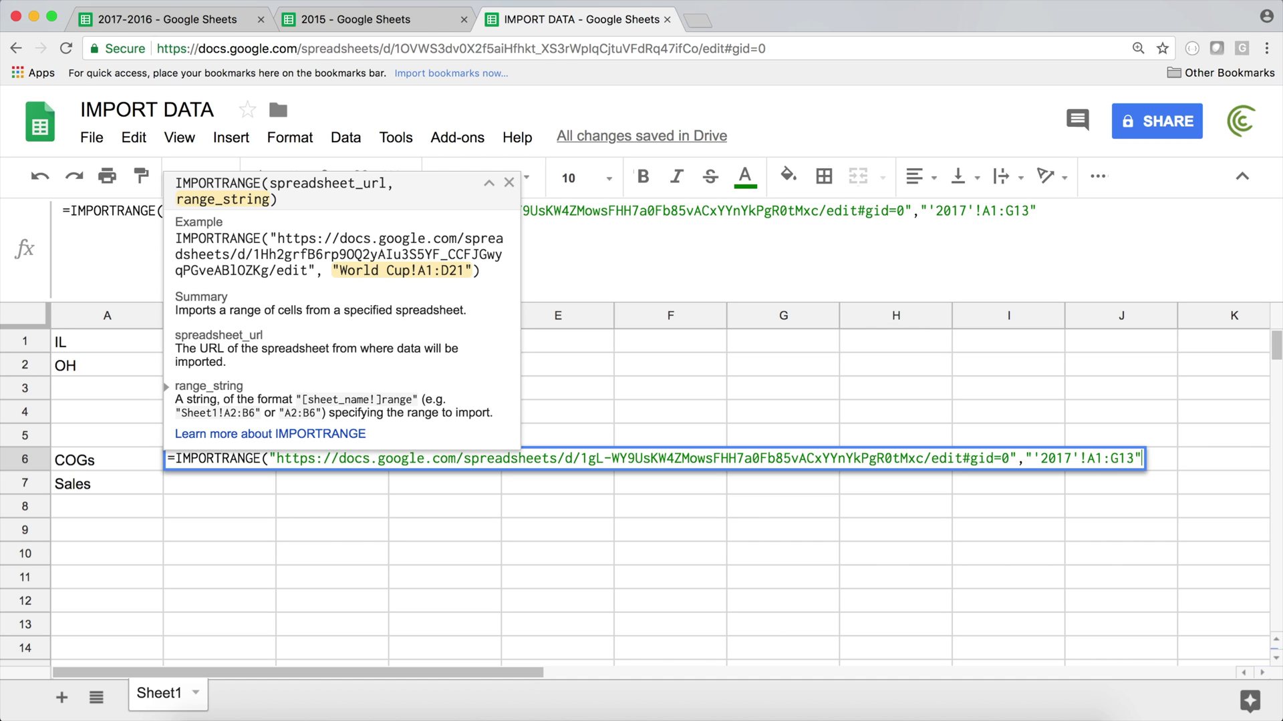
# Step: Extend the range in the B6 formula to "'2017'!A1:G40000" and enter the formula
pyautogui.moveTo(1123, 458); pyautogui.dragTo(1132, 458)
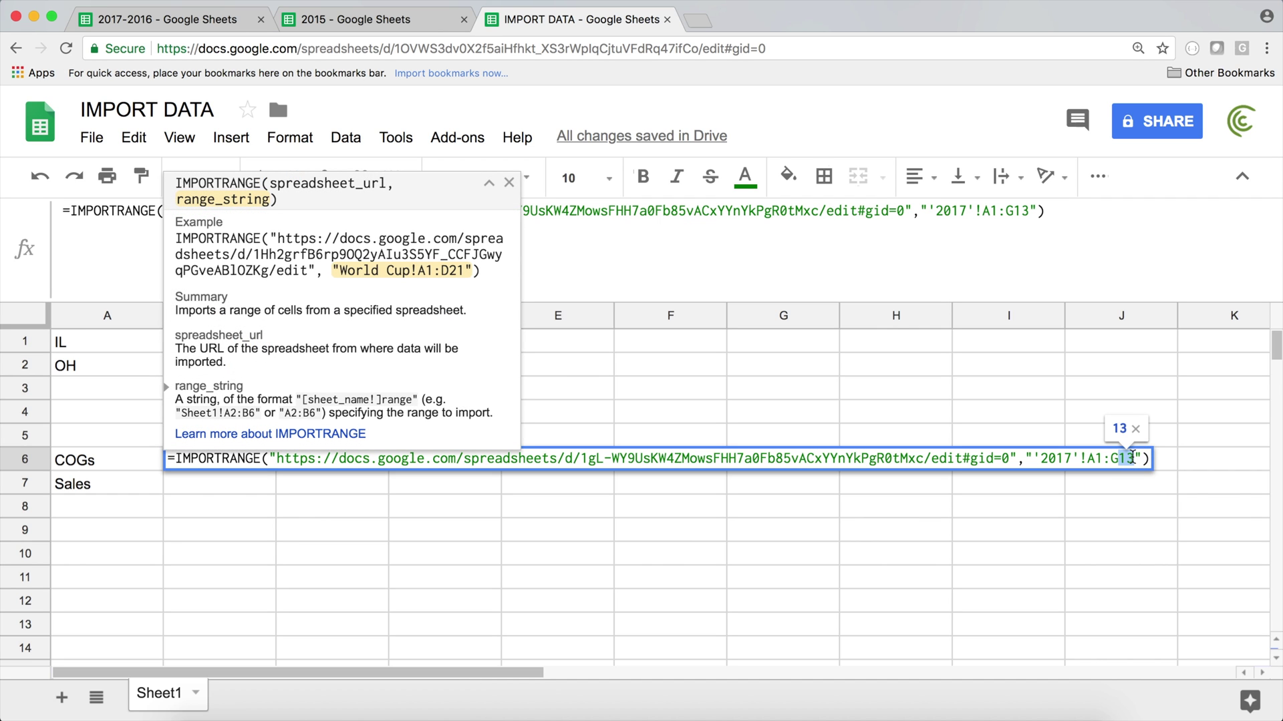
pyautogui.write('40000')
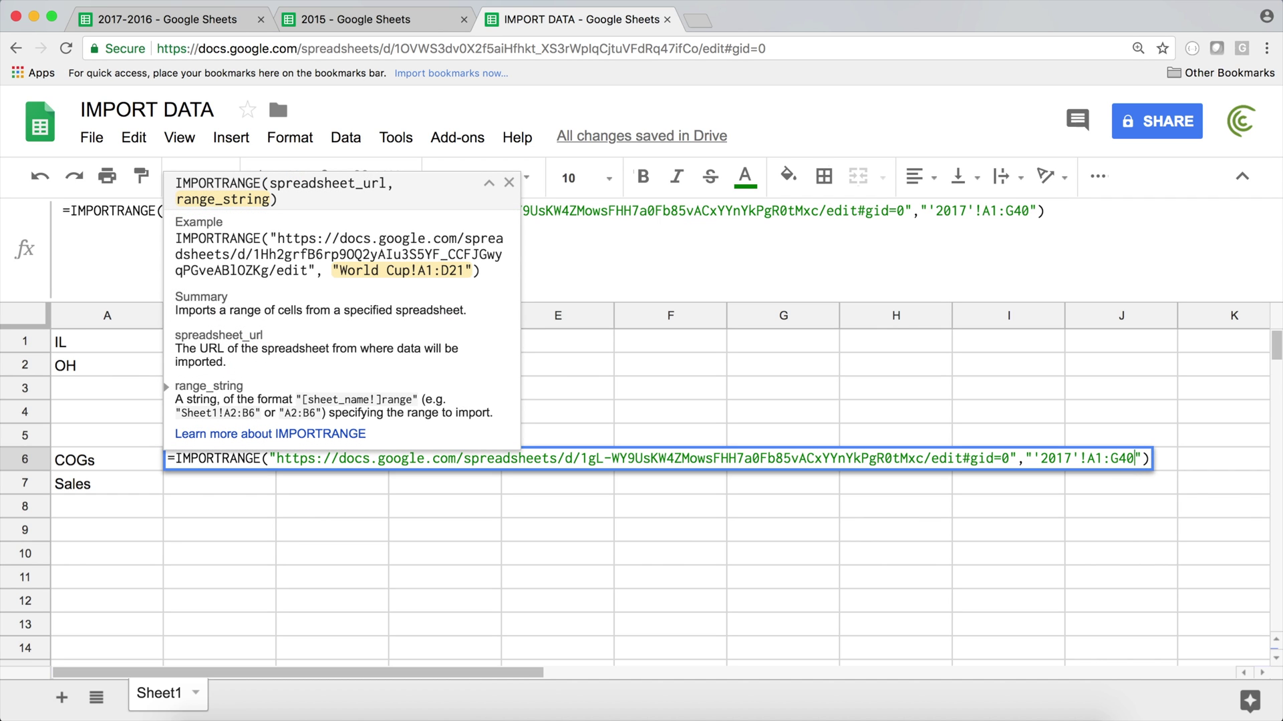
pyautogui.press('BackSpace')
pyautogui.write('000')
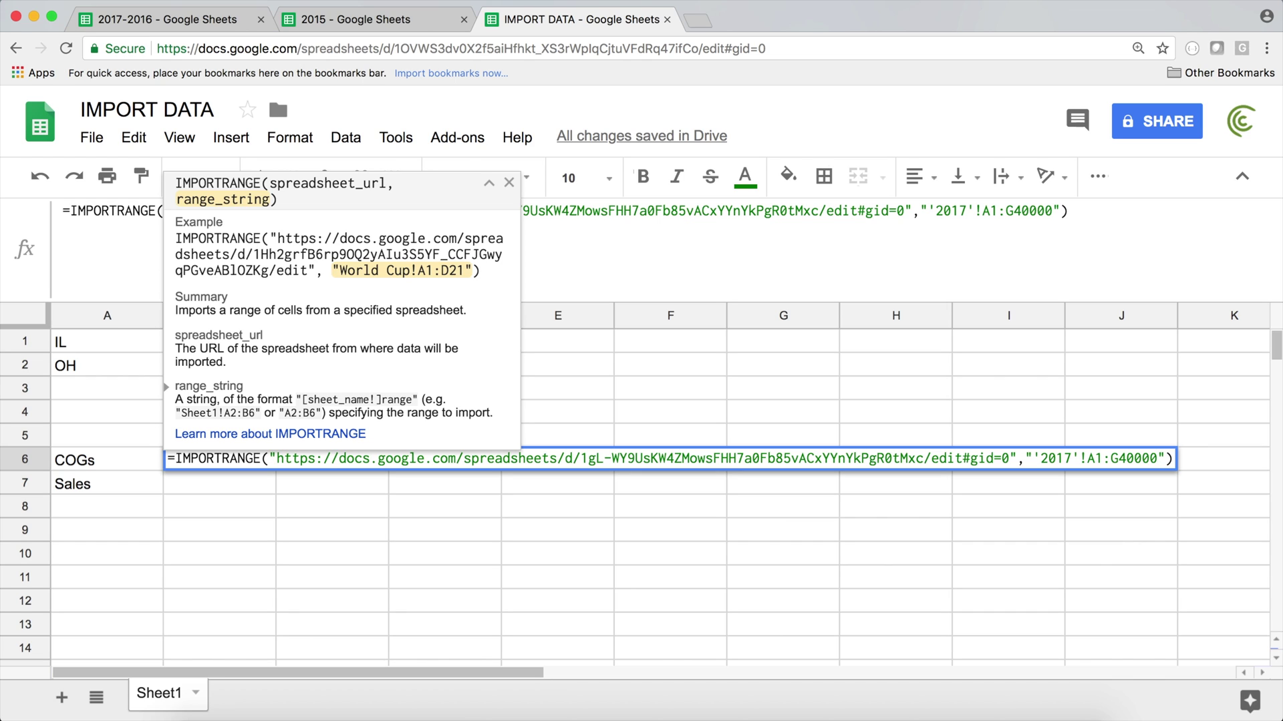
pyautogui.press('Return')
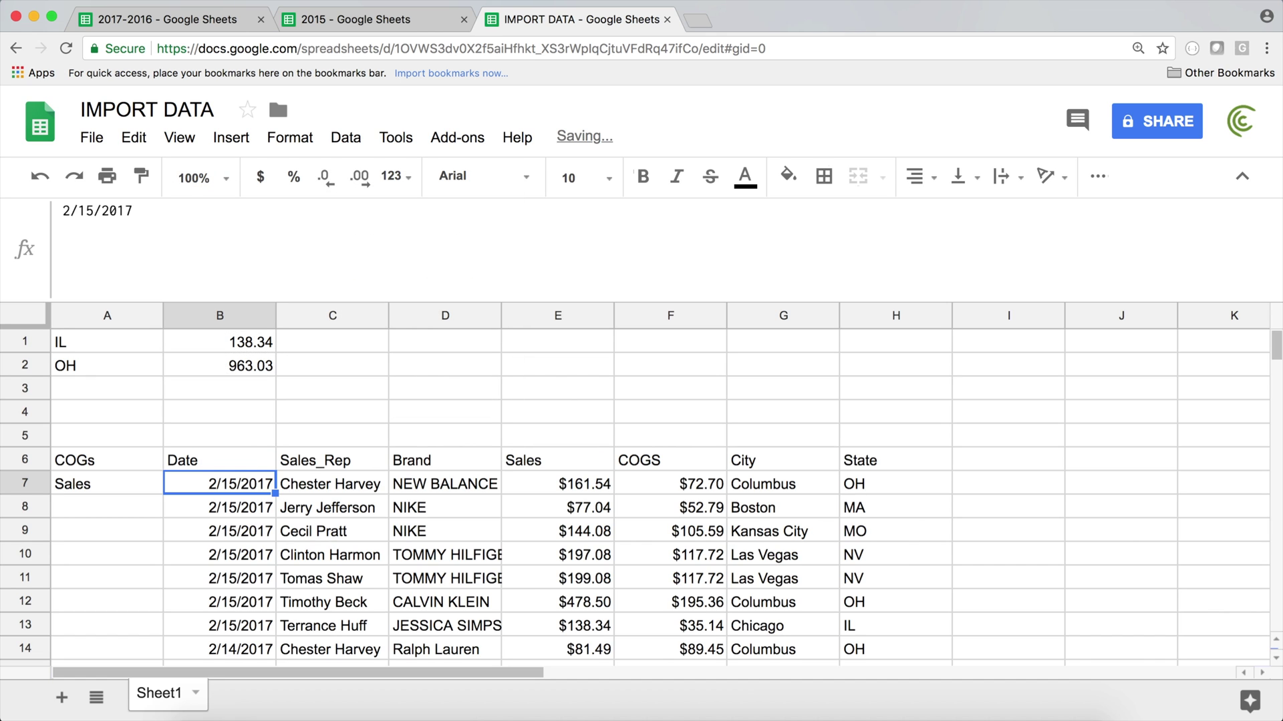
# Step: Shorten the import range in B6 to "'2017'!A1:G10" and enter the formula
pyautogui.click(220, 460)
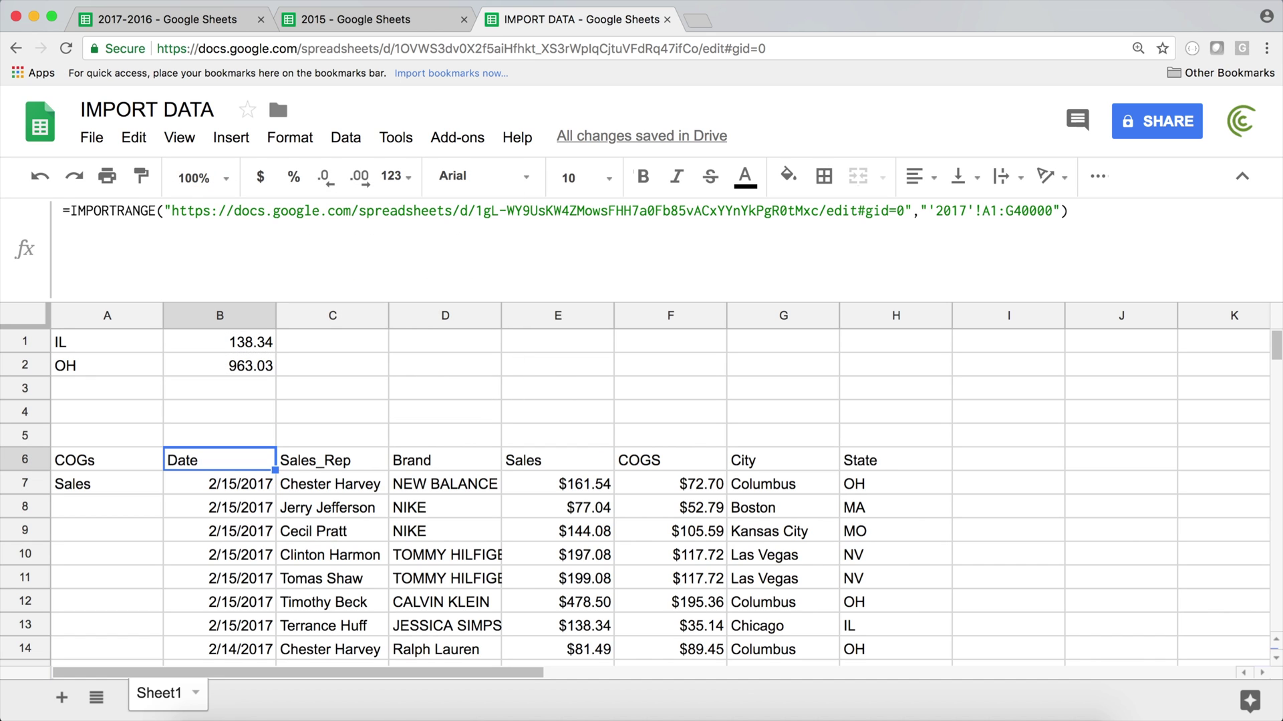
pyautogui.doubleClick(218, 461)
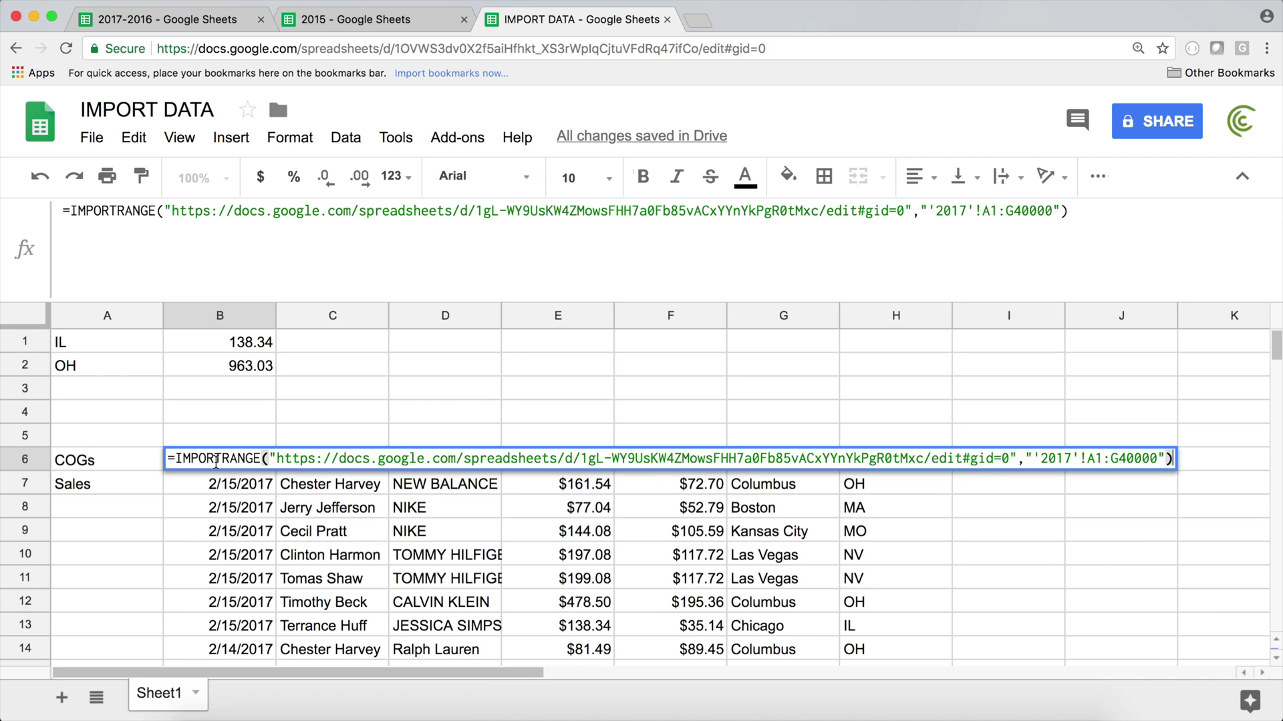
pyautogui.doubleClick(215, 459)
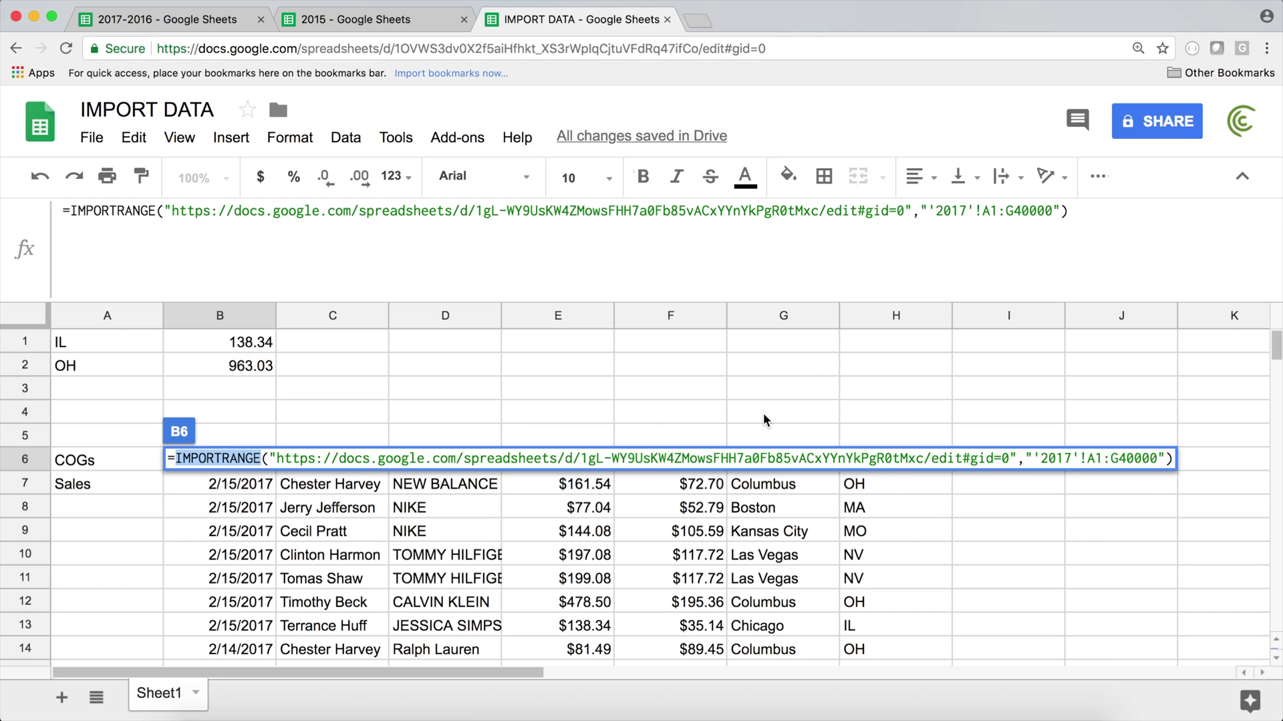
pyautogui.moveTo(1121, 467); pyautogui.dragTo(1161, 457)
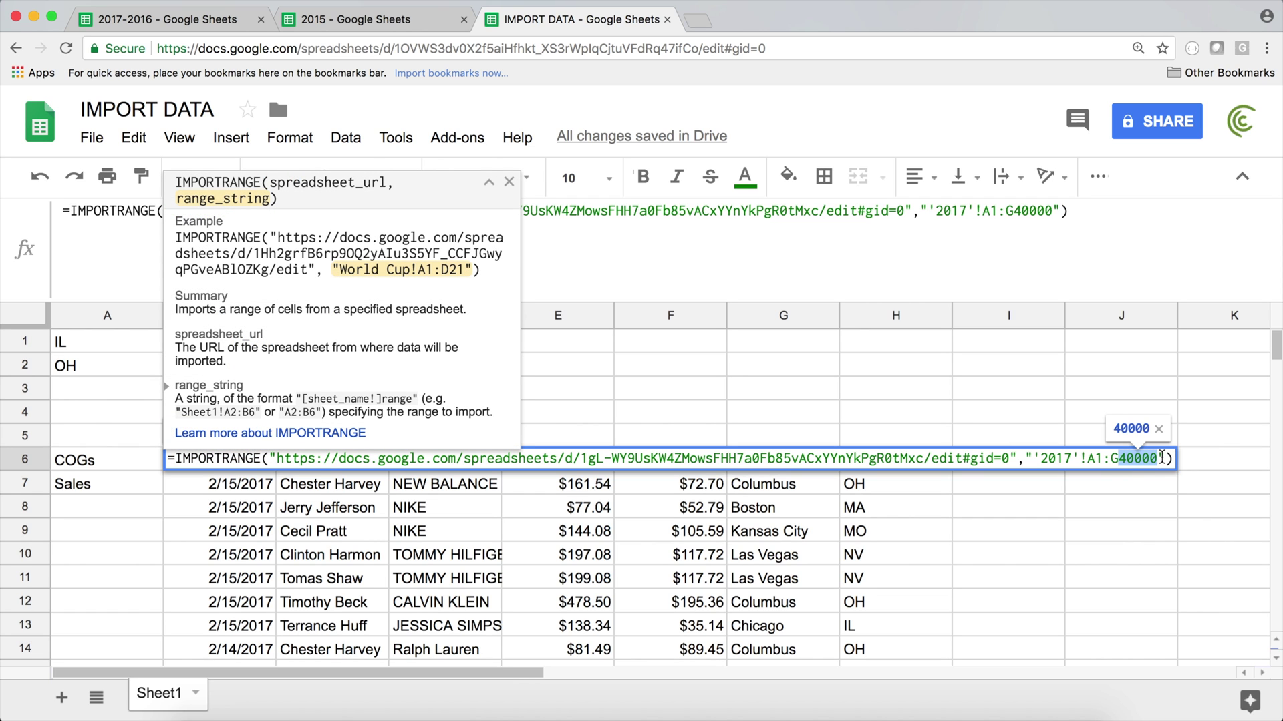
pyautogui.write('10')
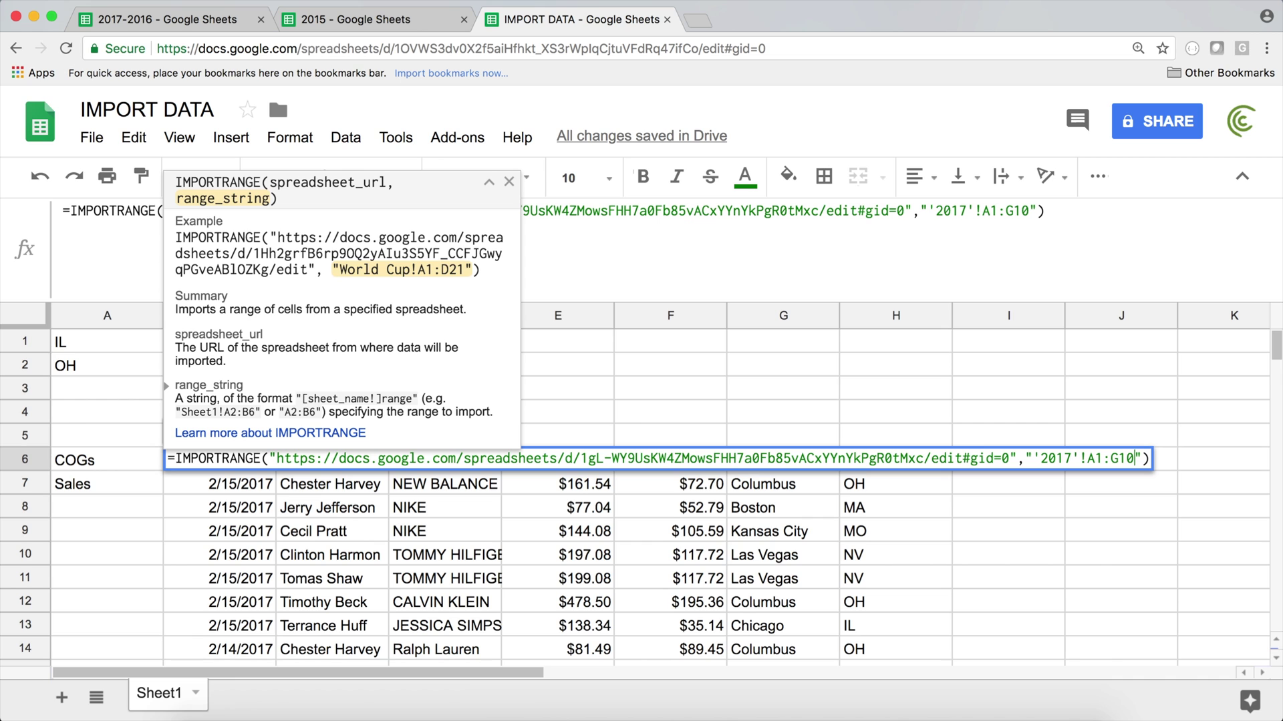
pyautogui.press('Return')
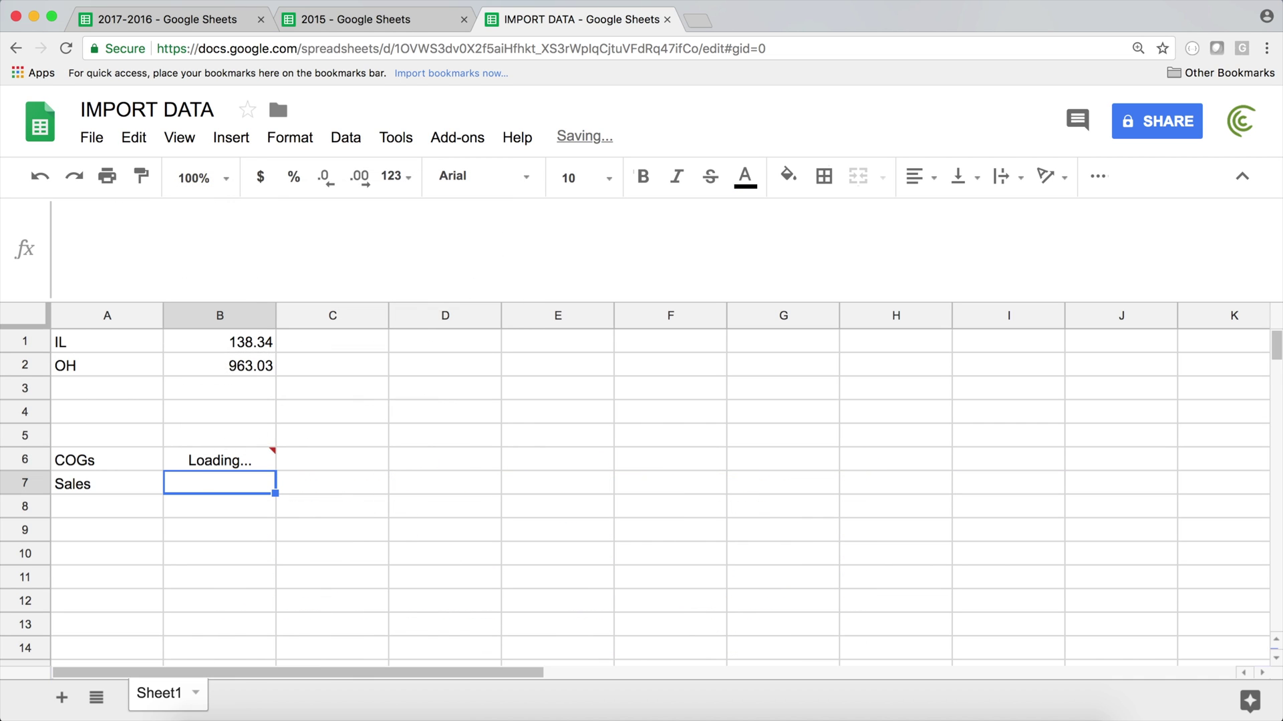
# Step: Reduce the B6 import range to "'2017'!A1:G5" and enter the formula
pyautogui.press('Up')
pyautogui.press('Return')
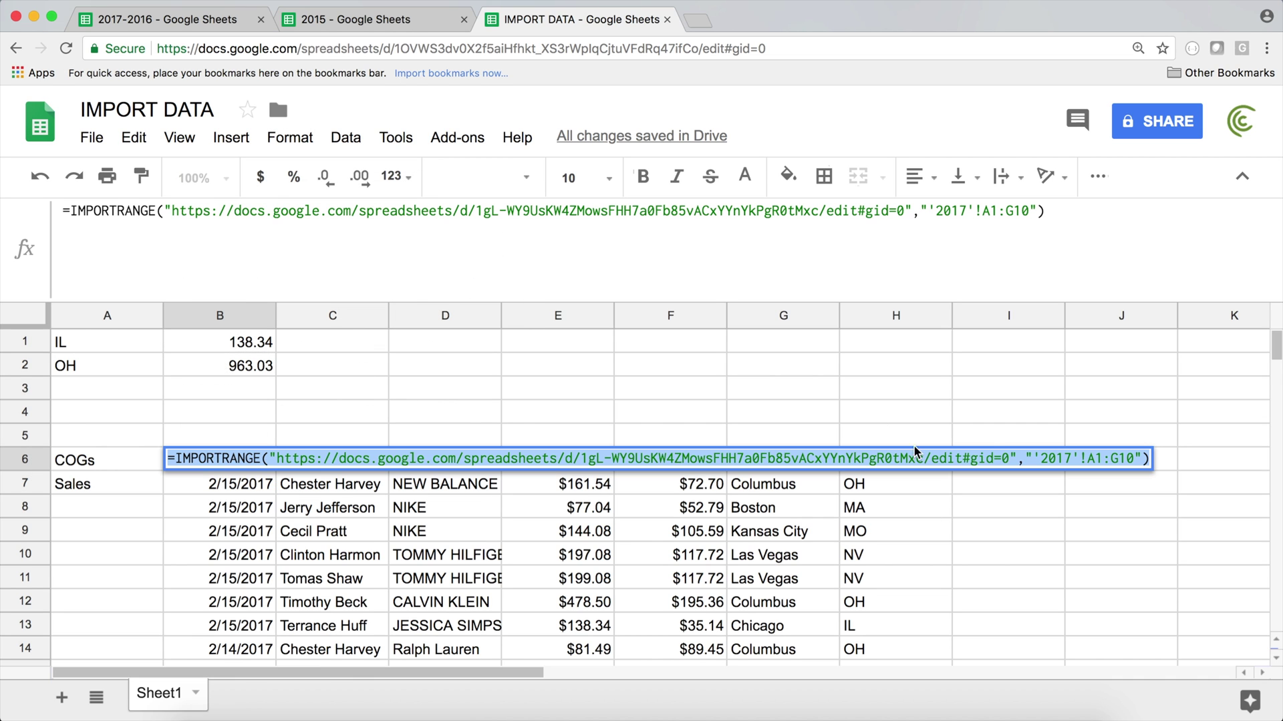
pyautogui.click(1123, 459)
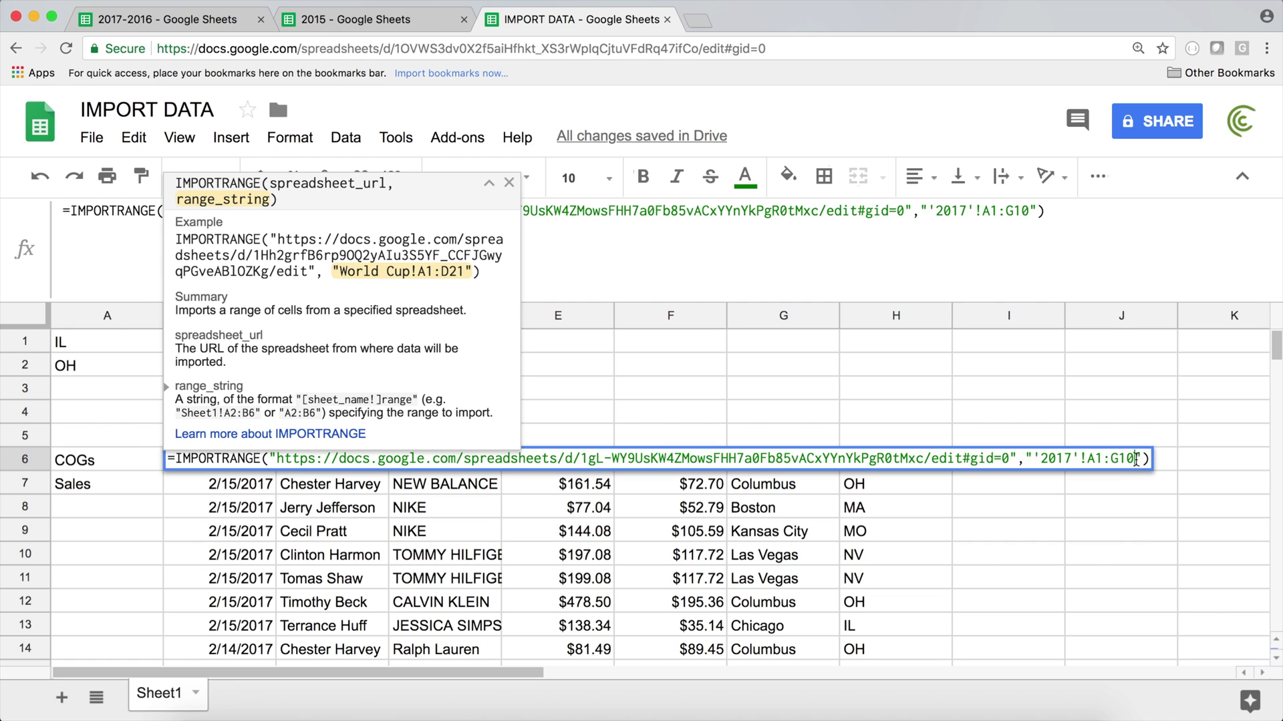
pyautogui.moveTo(1127, 460); pyautogui.dragTo(1136, 458)
pyautogui.click(1131, 459)
pyautogui.moveTo(1122, 459); pyautogui.dragTo(1135, 459)
pyautogui.write('5')
pyautogui.press('Return')
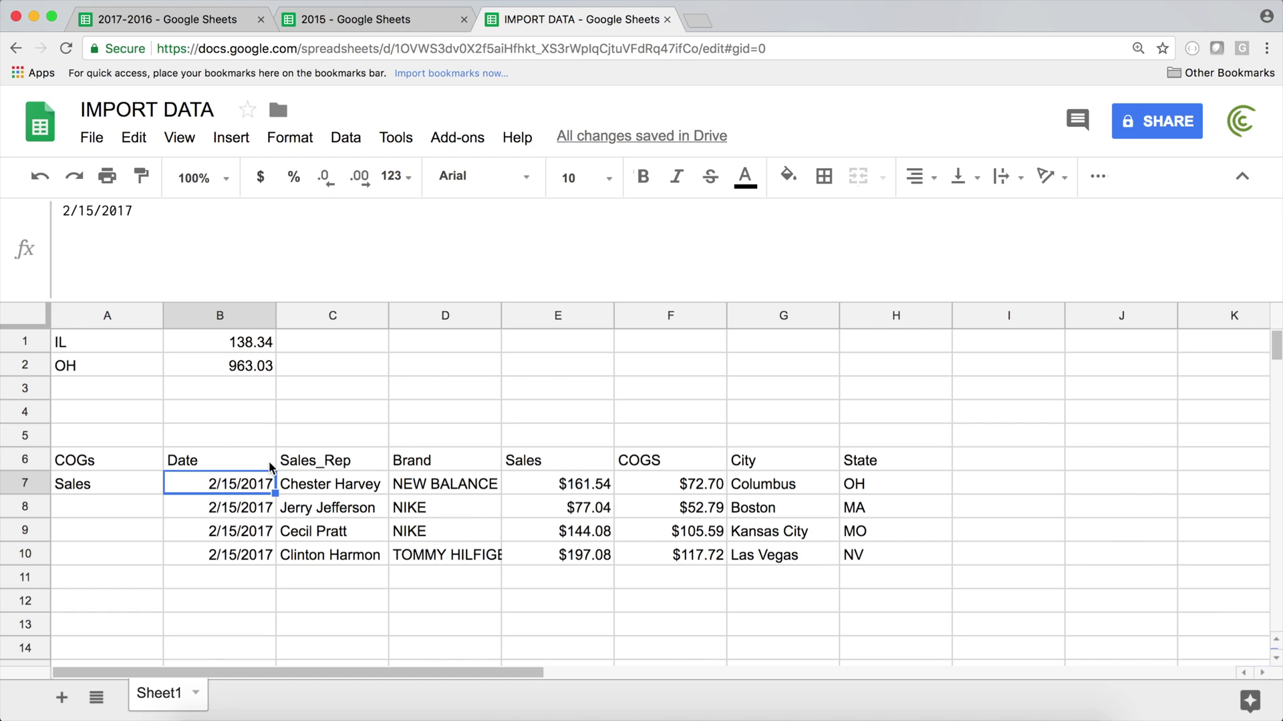
# Step: Set the end of the B6 import range to G7, giving "'2017'!A1:G7", and enter the formula
pyautogui.doubleClick(257, 455)
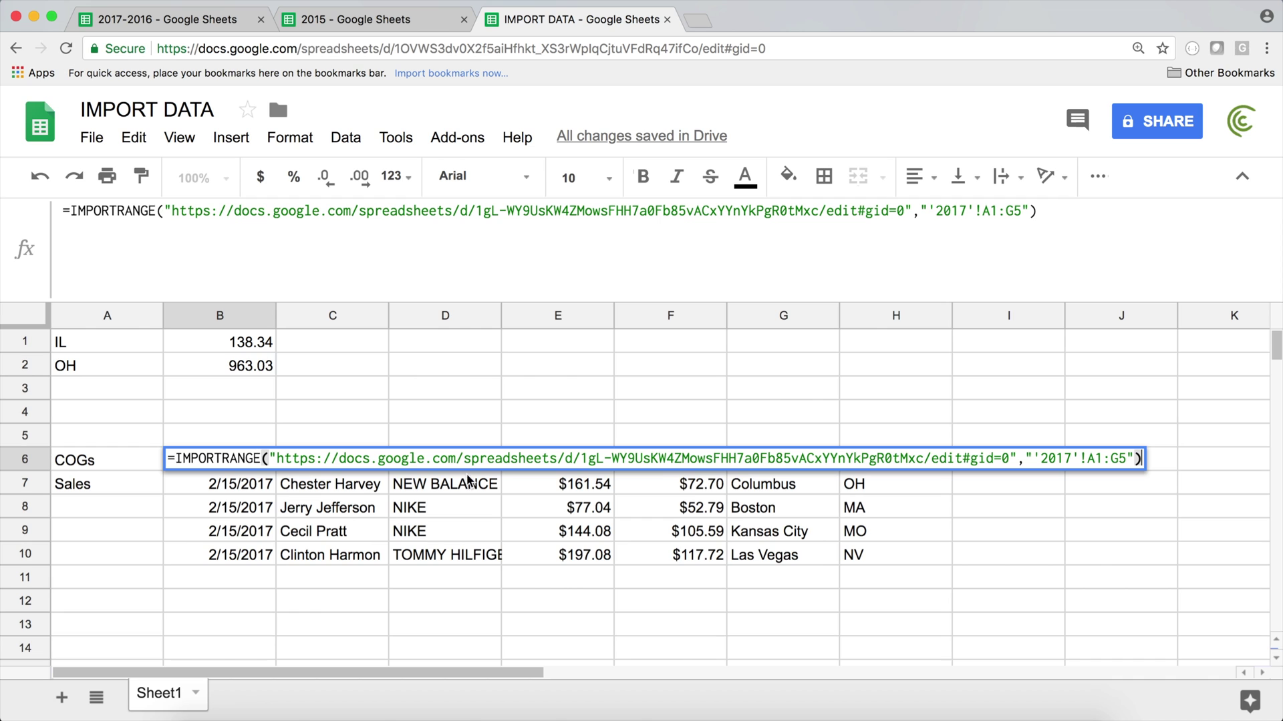
pyautogui.click(1122, 460)
pyautogui.press('BackSpace')
pyautogui.write('7')
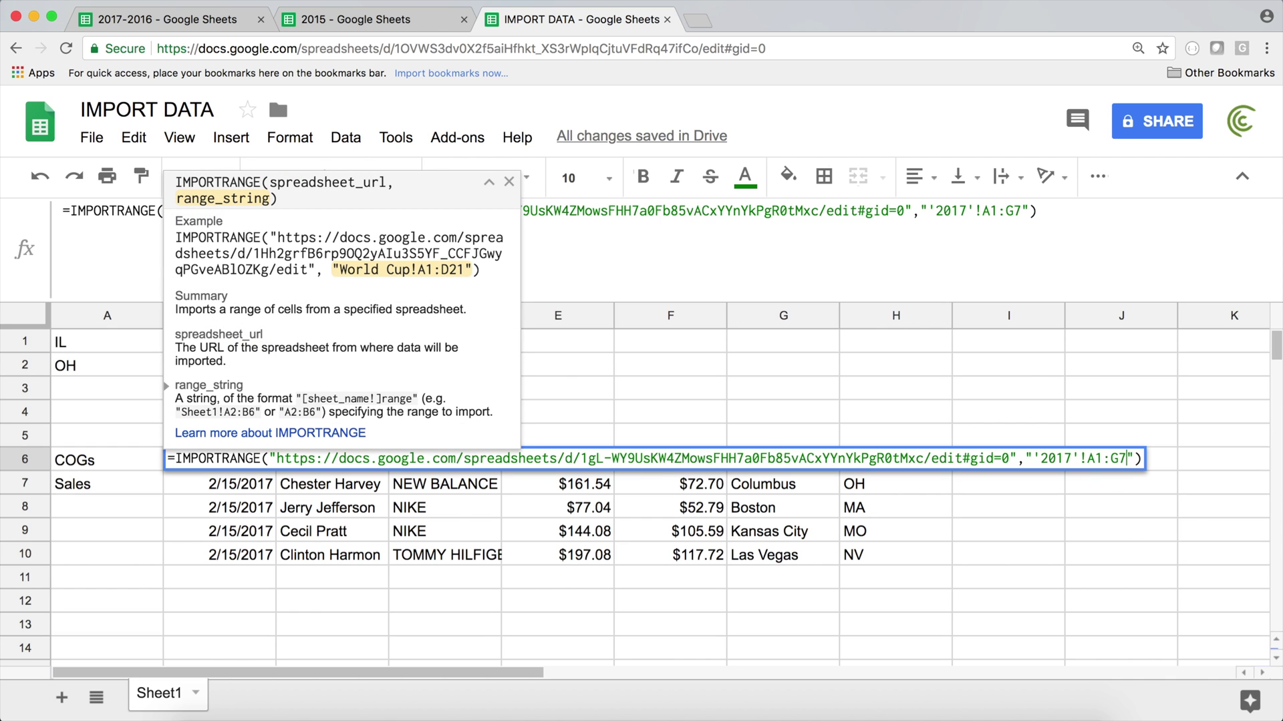
pyautogui.press('Return')
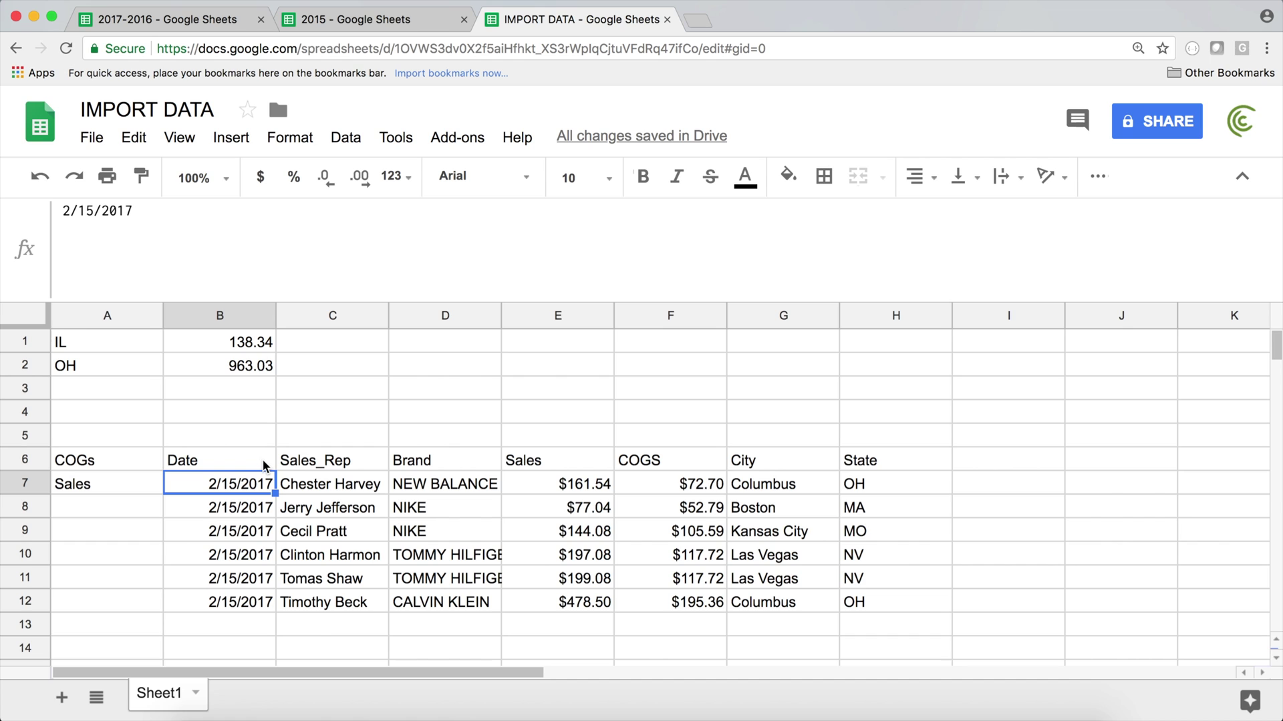
# Step: Turn the B6 formula into a curly-brace array with a copy of its IMPORTRANGE call stacked below, separated by a semicolon
pyautogui.doubleClick(243, 456)
pyautogui.moveTo(175, 458); pyautogui.dragTo(1179, 460)
pyautogui.press('super+c')
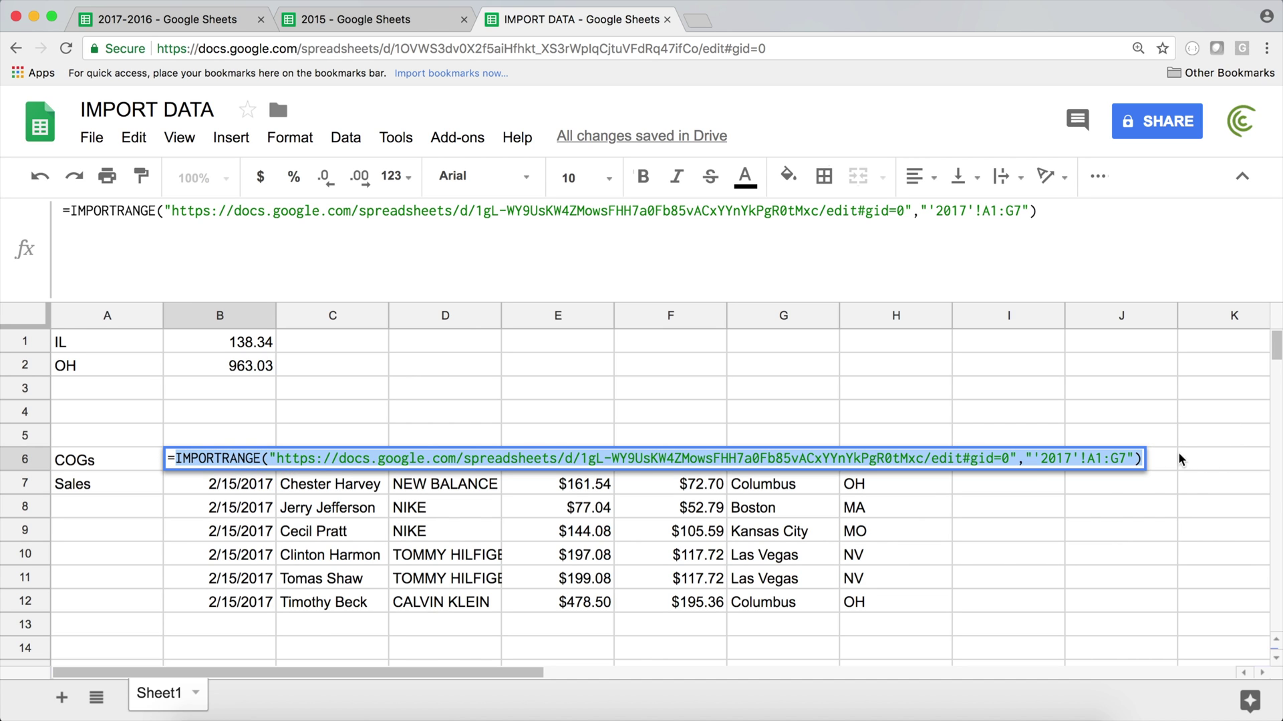
pyautogui.click(180, 461)
pyautogui.write('{')
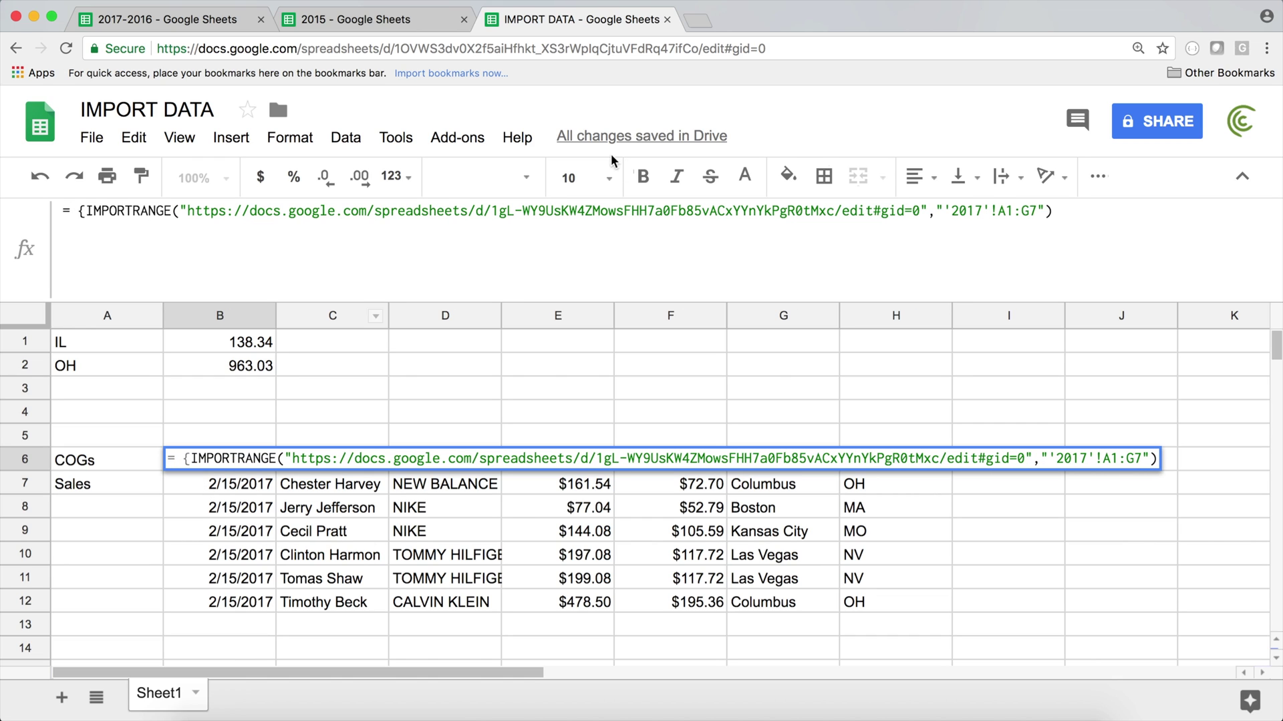
pyautogui.click(1087, 226)
pyautogui.write(';')
pyautogui.press('super+v')
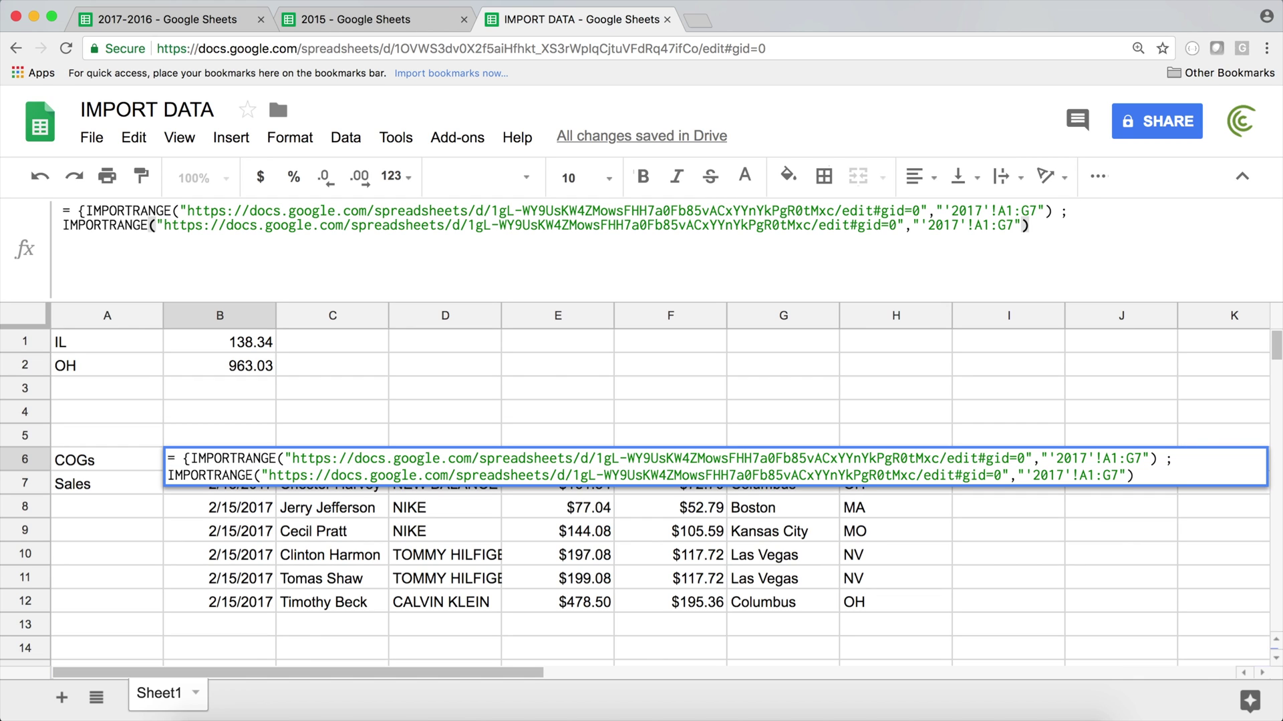
pyautogui.write('}')
# Step: Change the second IMPORTRANGE range in B6 to "'2017'!A8:G13" and enter the array formula
pyautogui.press('Left')
pyautogui.click(992, 227)
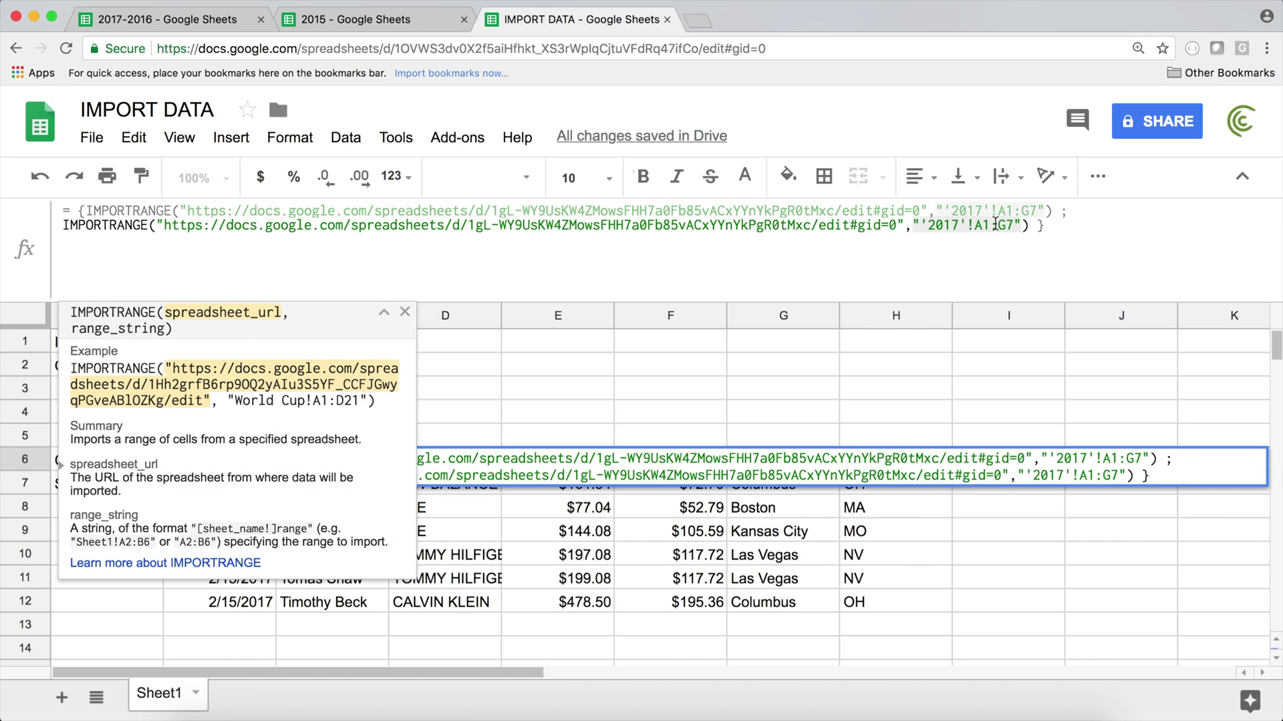
pyautogui.press('BackSpace')
pyautogui.write('8')
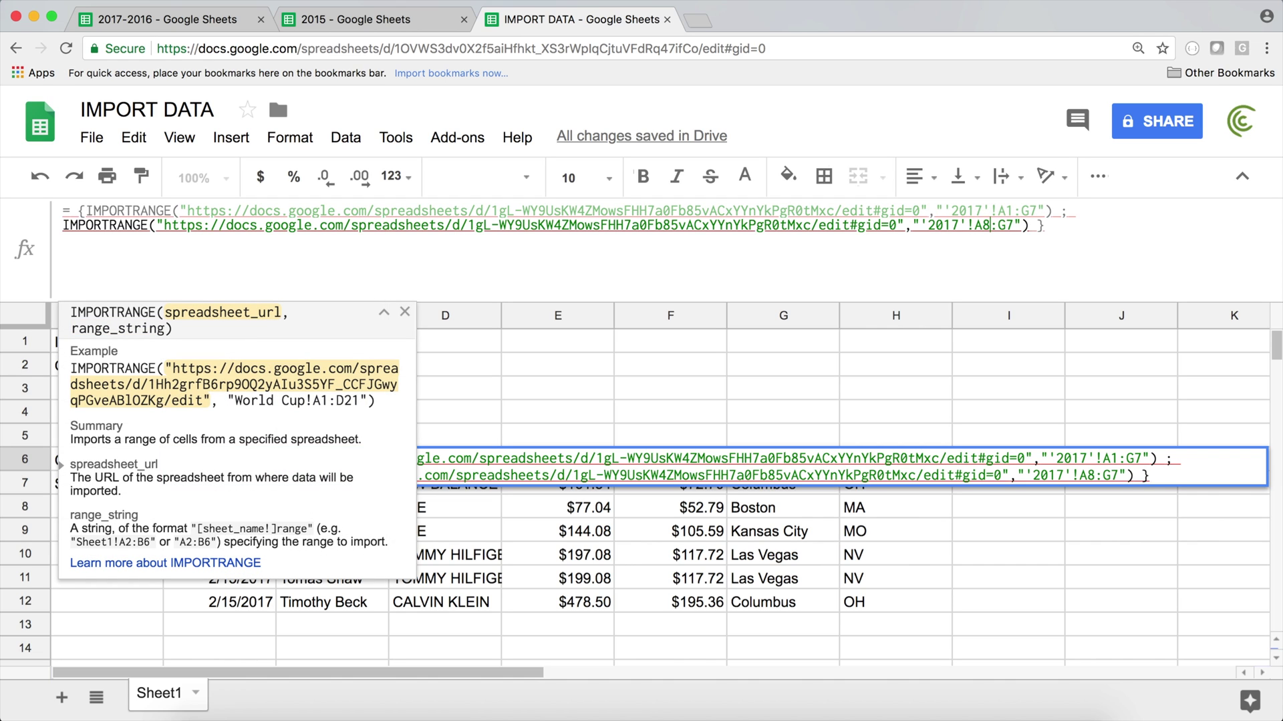
pyautogui.click(1034, 209)
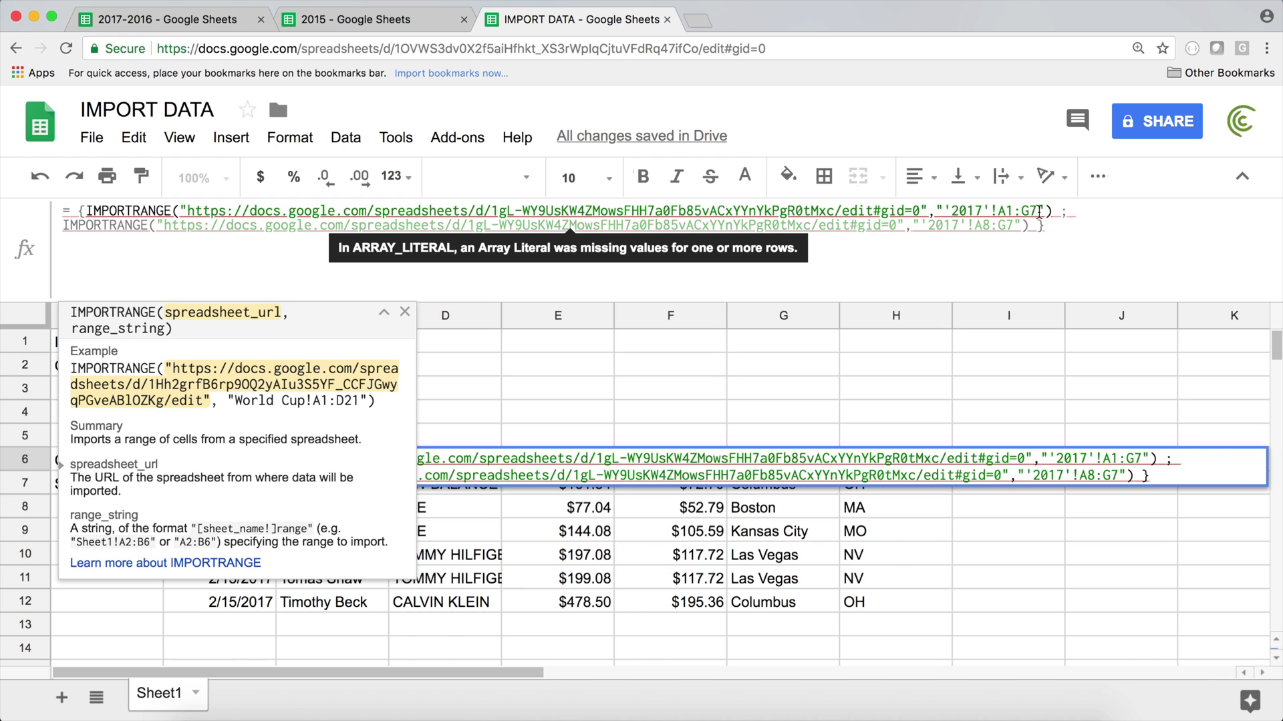
pyautogui.doubleClick(1010, 227)
pyautogui.write('13')
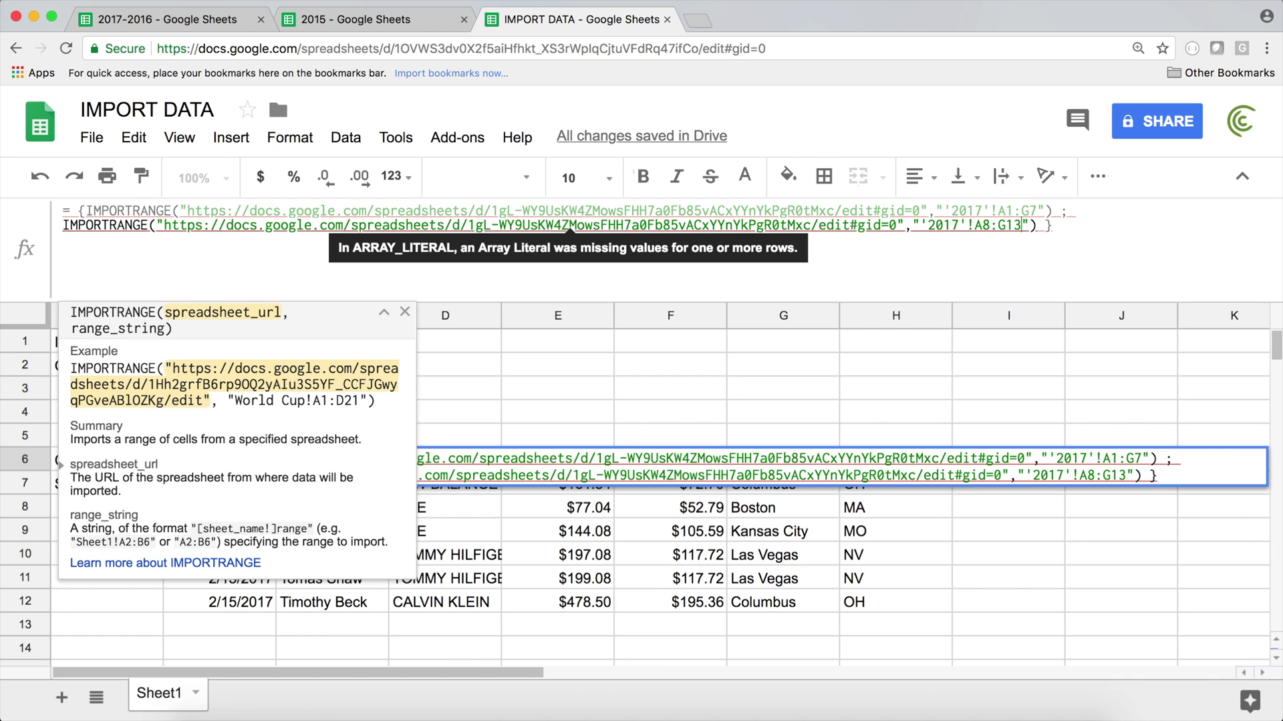
pyautogui.press('Return')
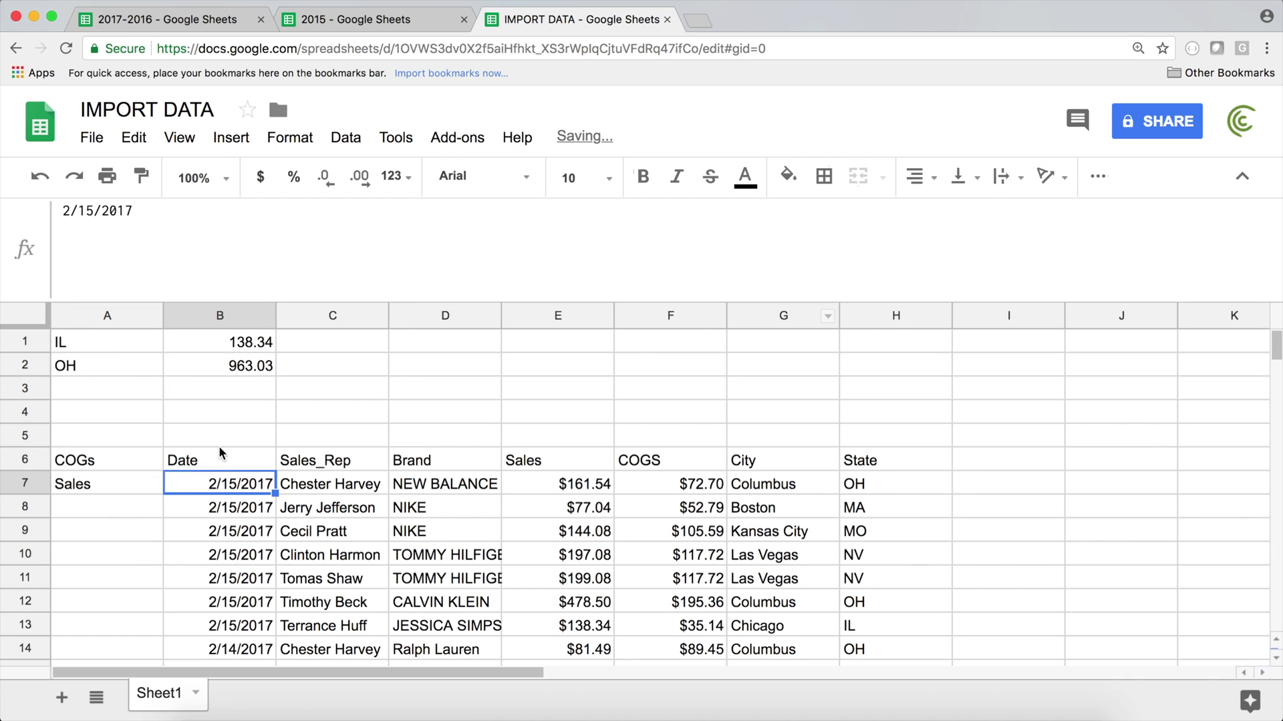
# Step: Change the first IMPORTRANGE range in the B6 array formula to "'2017'!A1:G3"
pyautogui.doubleClick(219, 454)
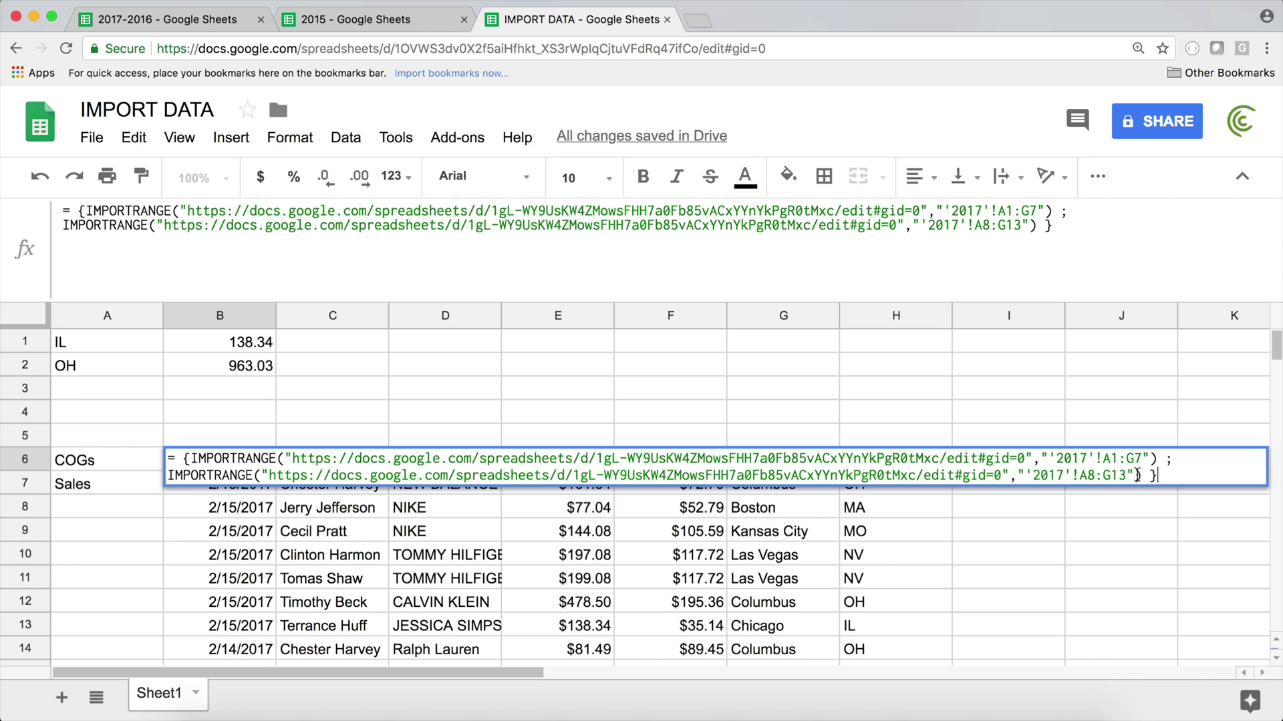
pyautogui.moveTo(1137, 475); pyautogui.dragTo(171, 476)
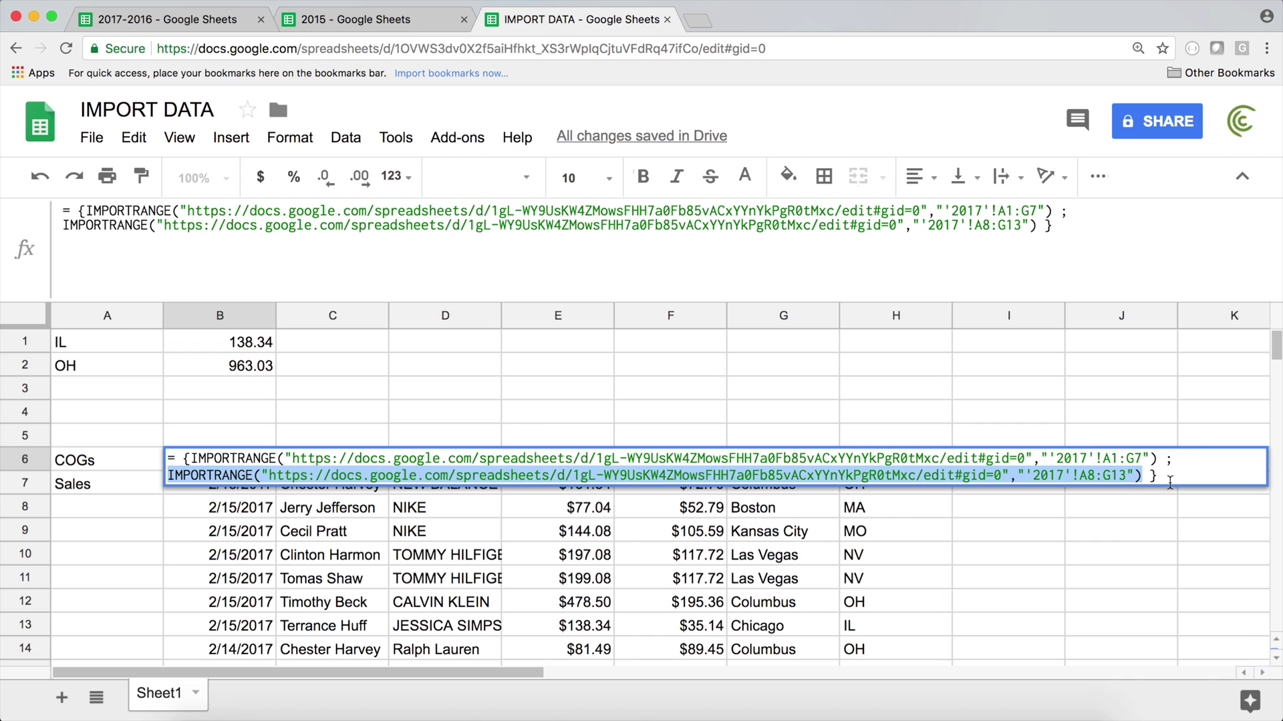
pyautogui.click(1145, 459)
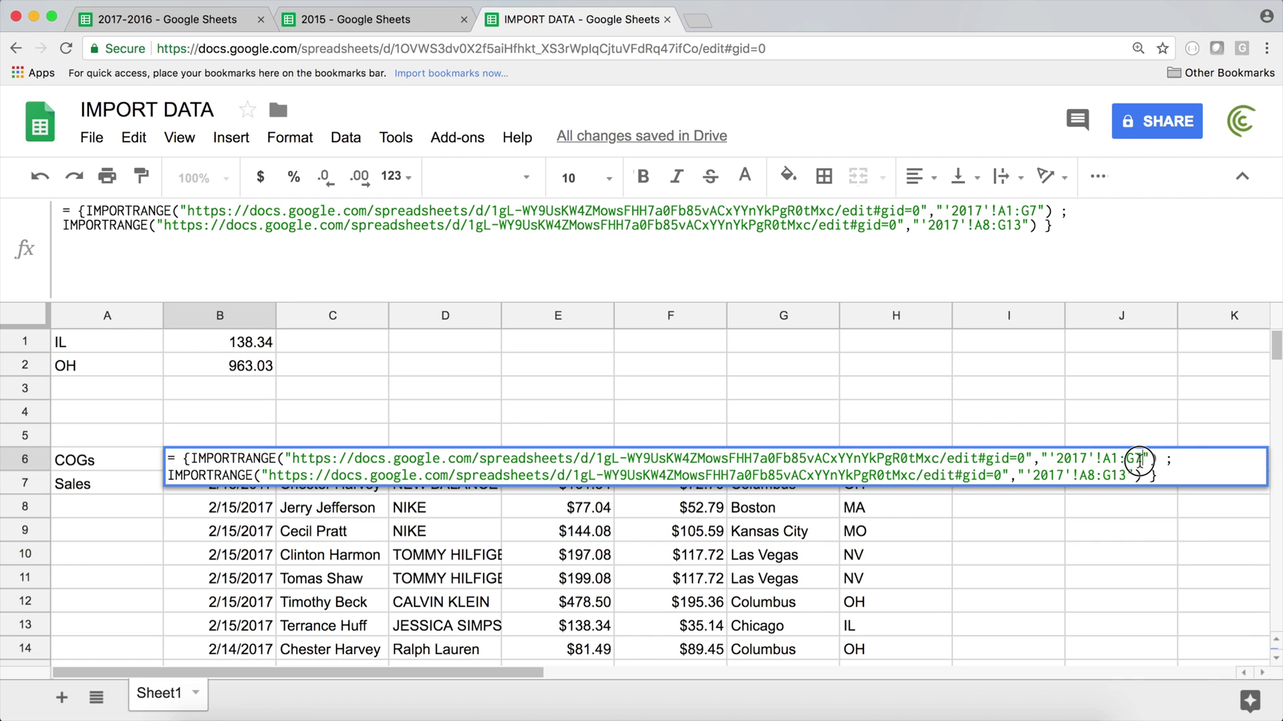
pyautogui.moveTo(1143, 460); pyautogui.dragTo(1137, 460)
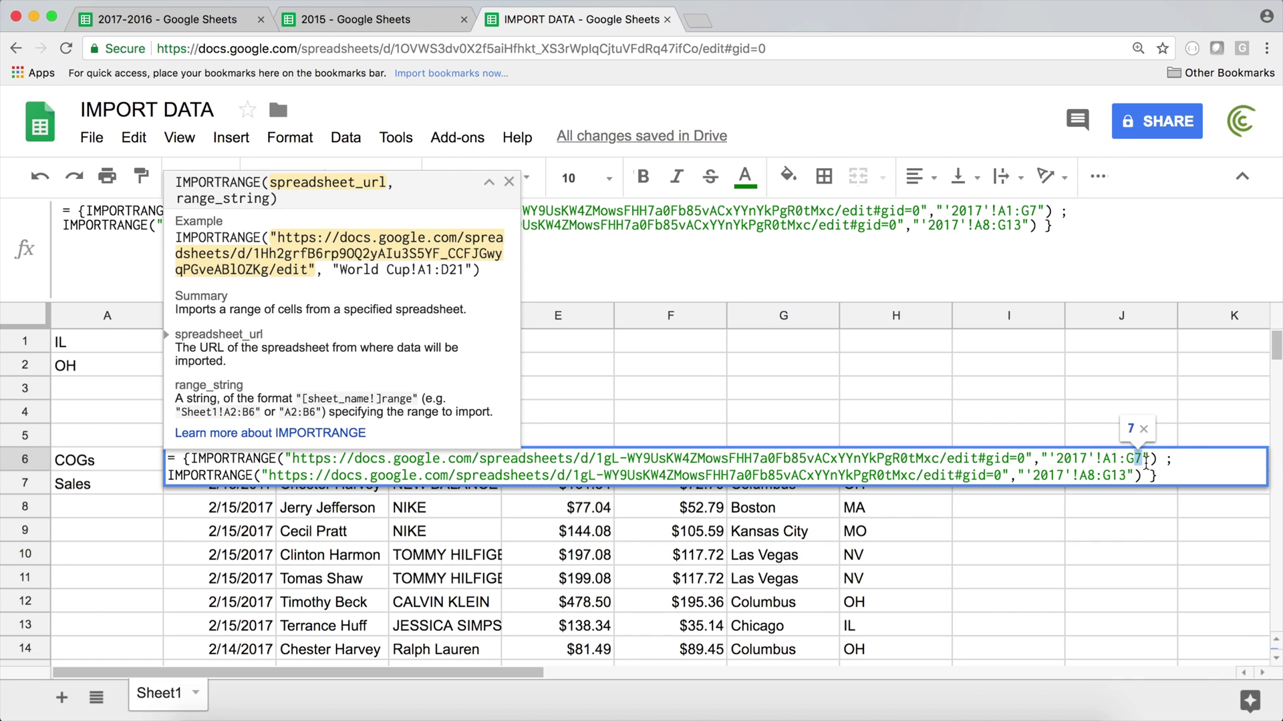
pyautogui.write('3')
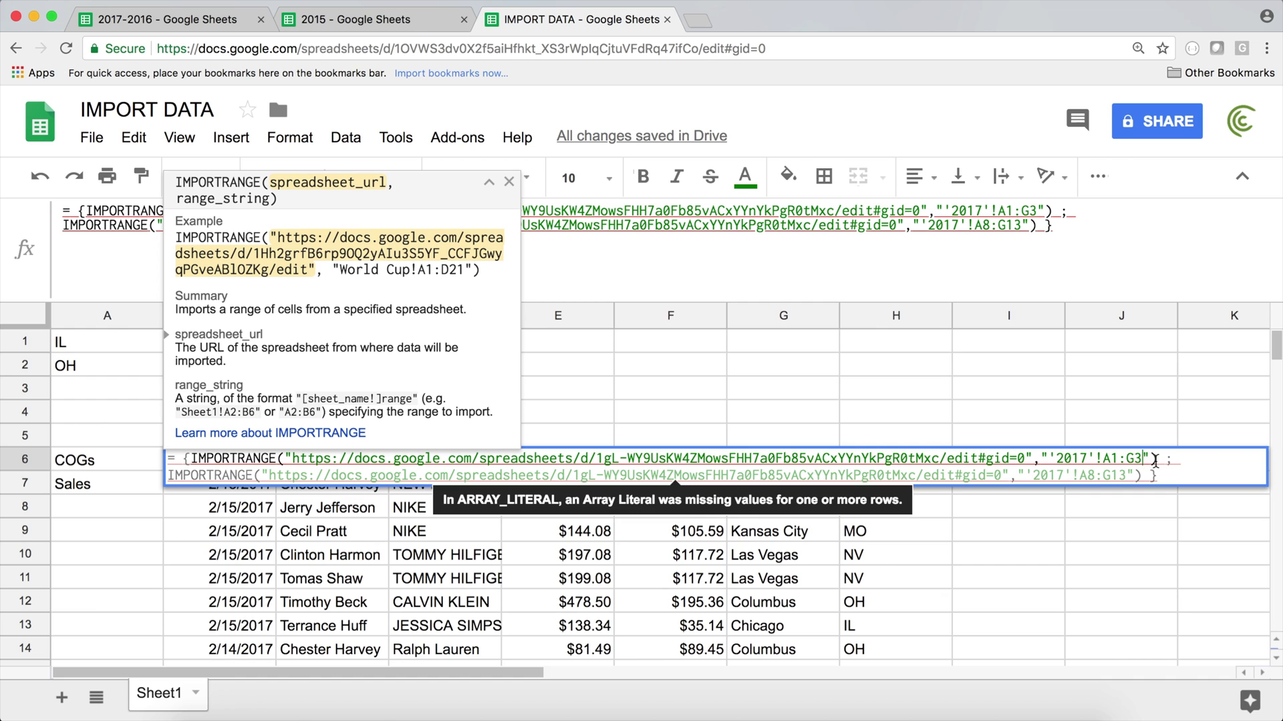
pyautogui.click(1156, 460)
pyautogui.moveTo(1141, 460); pyautogui.dragTo(1134, 460)
# Step: Change the second IMPORTRANGE range in the B6 array formula to "'2017'!A4:G17"
pyautogui.click(1084, 475)
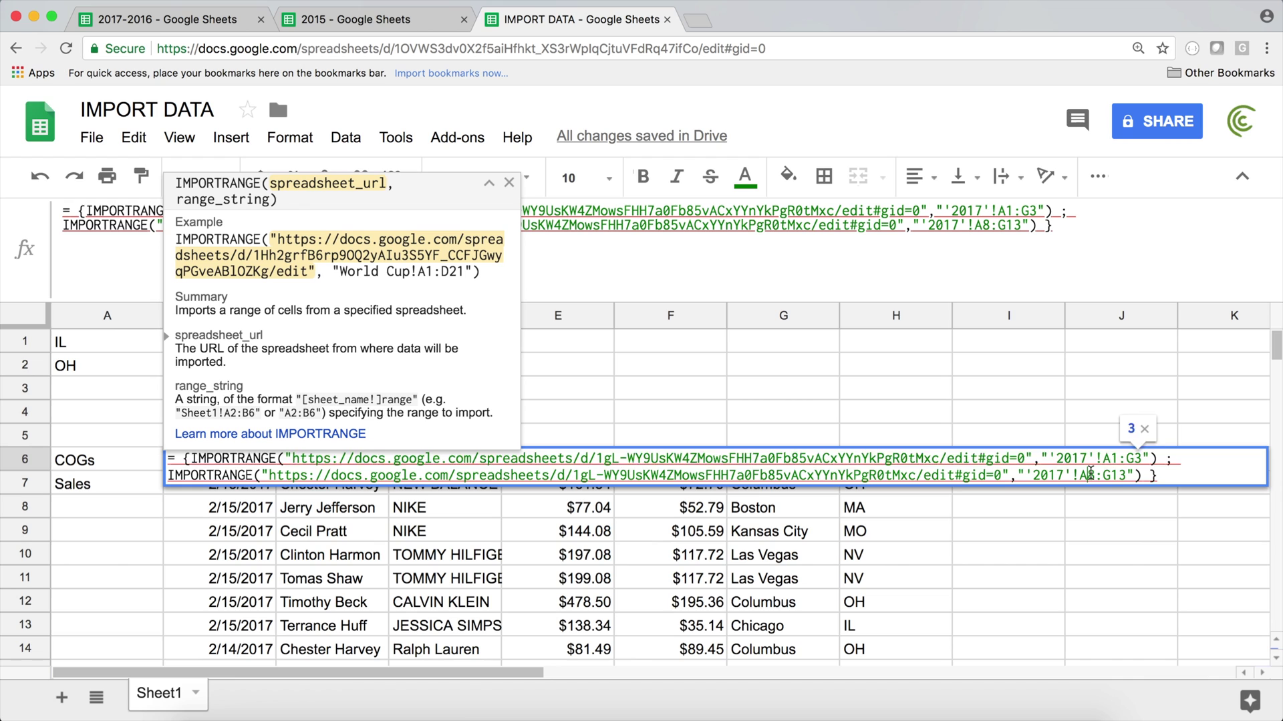
pyautogui.press('BackSpace')
pyautogui.write('4')
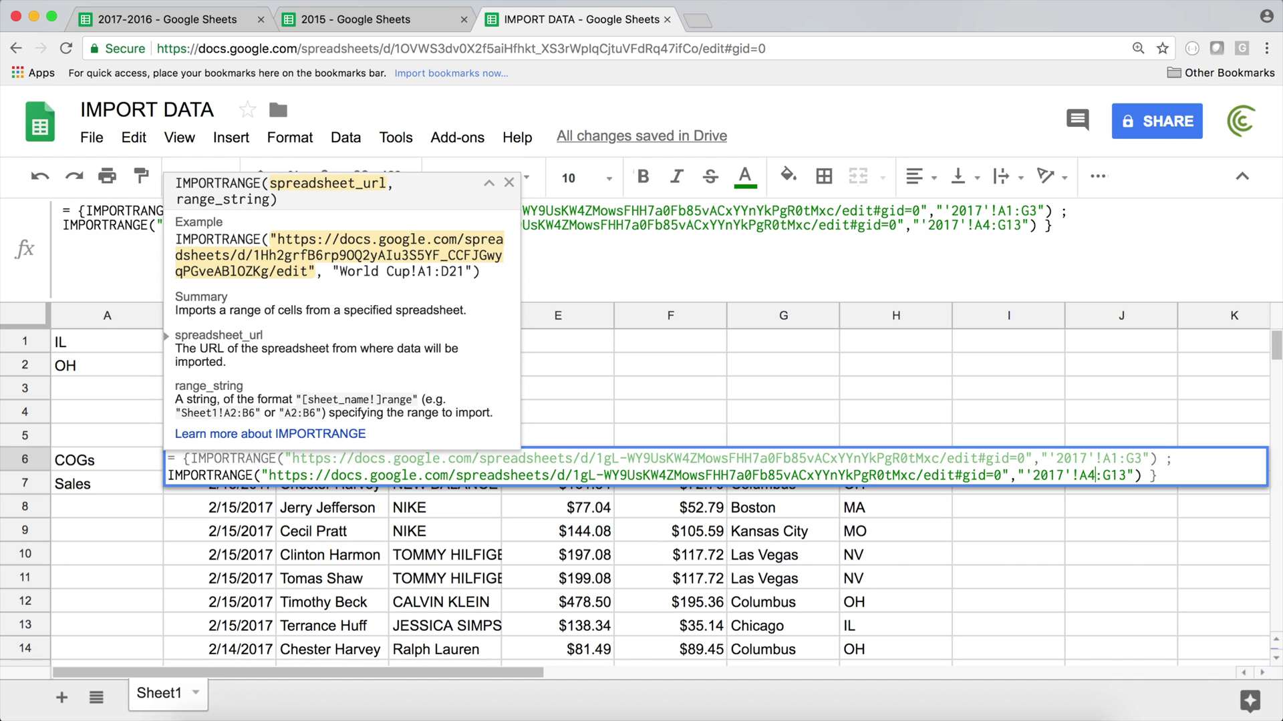
pyautogui.moveTo(1127, 476); pyautogui.dragTo(1118, 476)
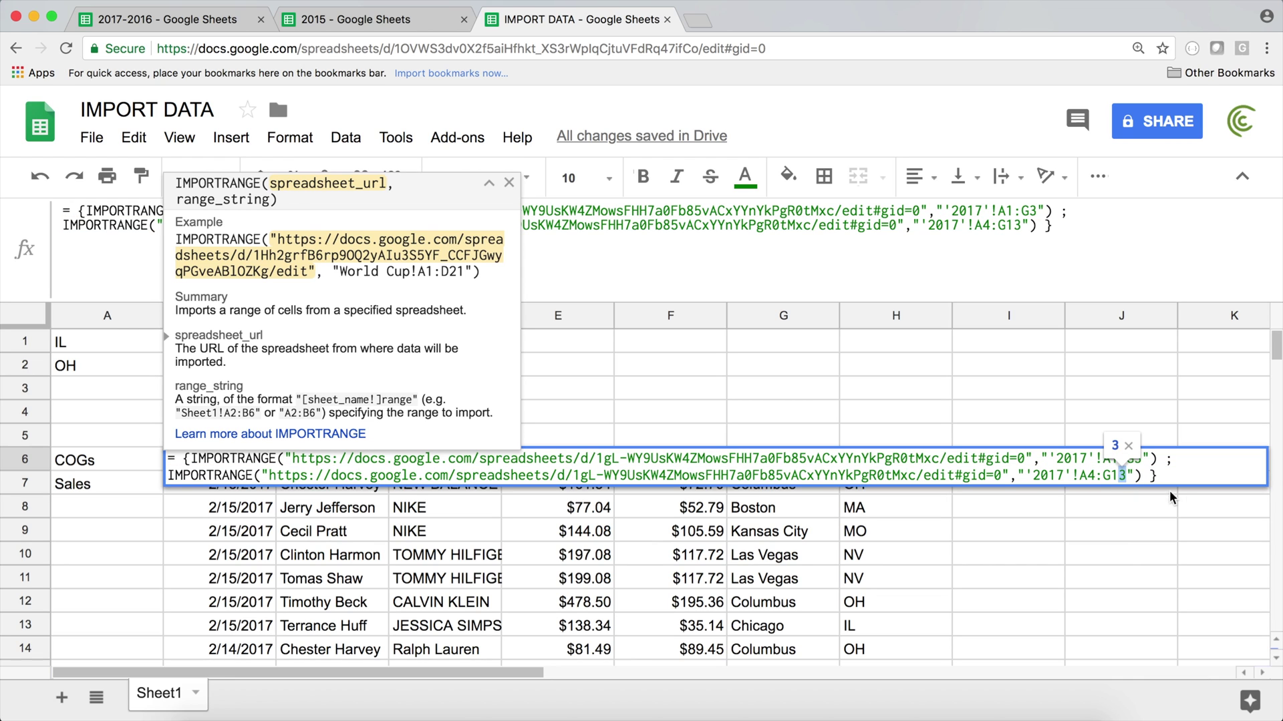
pyautogui.write('7')
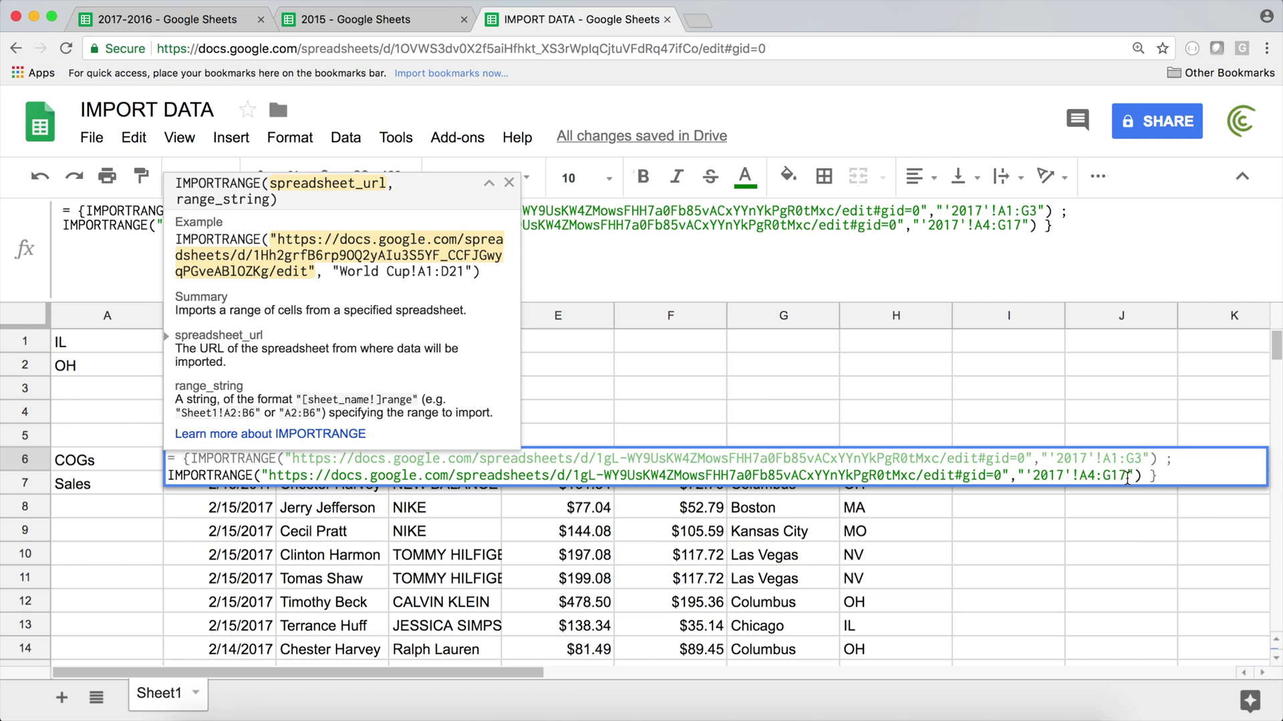
# Step: Copy the second IMPORTRANGE call, set the original's range to "'2017'!A4:G7", and stack the copy below it after a semicolon
pyautogui.moveTo(1148, 474); pyautogui.dragTo(93, 477)
pyautogui.press('super+c')
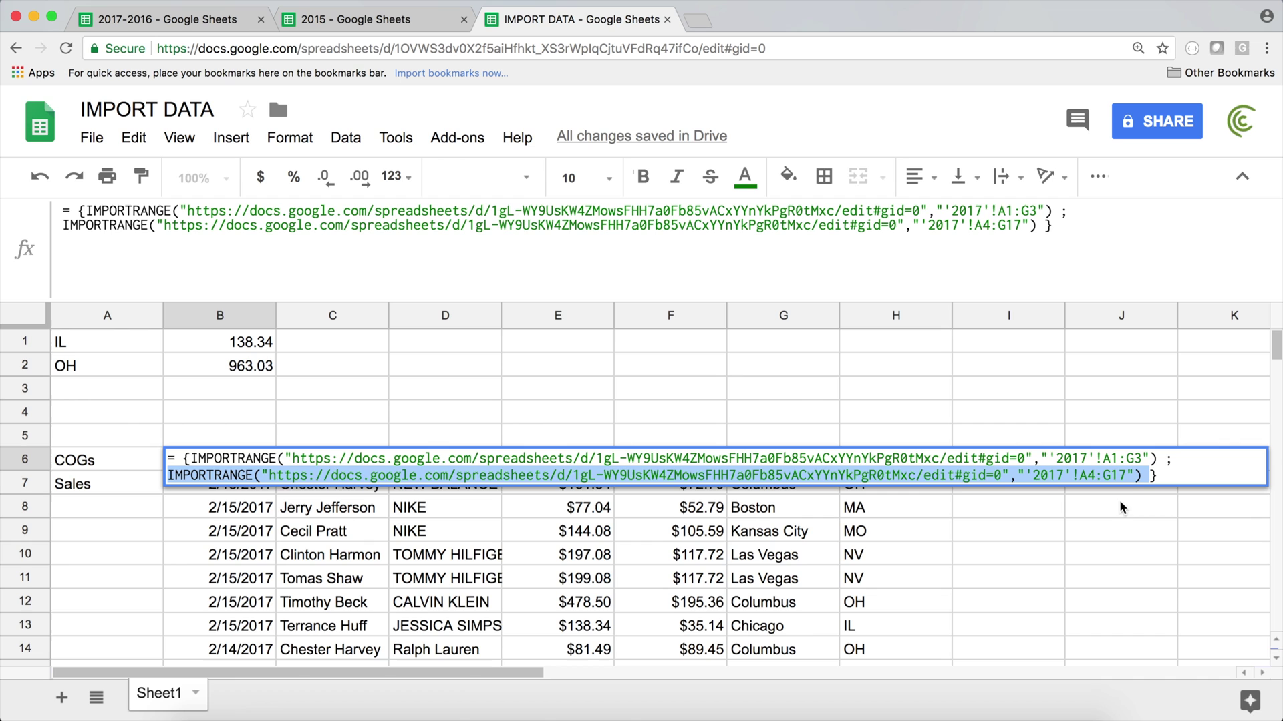
pyautogui.click(1135, 476)
pyautogui.click(1119, 475)
pyautogui.press('BackSpace')
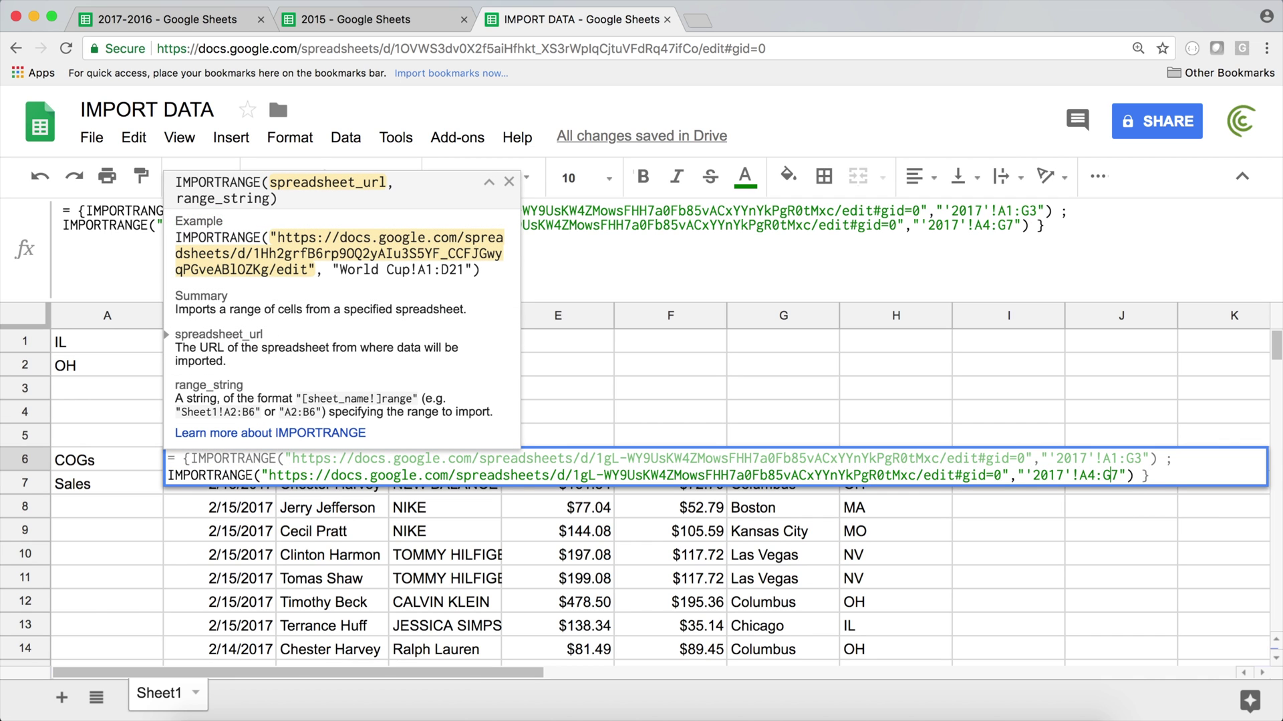
pyautogui.click(1133, 475)
pyautogui.write(';')
pyautogui.press('super+v')
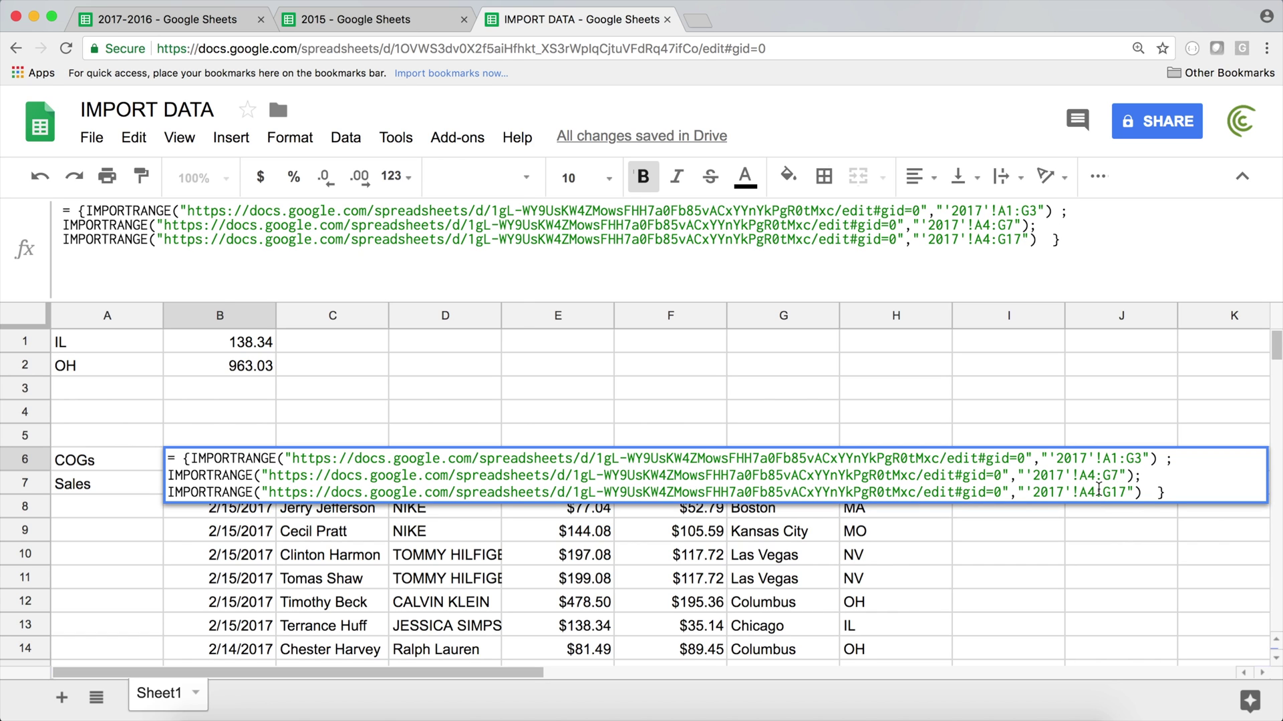
# Step: Change the third IMPORTRANGE range in B6 to "'2017'!A8:G13", enter the array formula, and reselect B6
pyautogui.click(1129, 494)
pyautogui.press('Left')
pyautogui.press('Left')
pyautogui.press('Left')
pyautogui.press('Left')
pyautogui.press('BackSpace')
pyautogui.write('8')
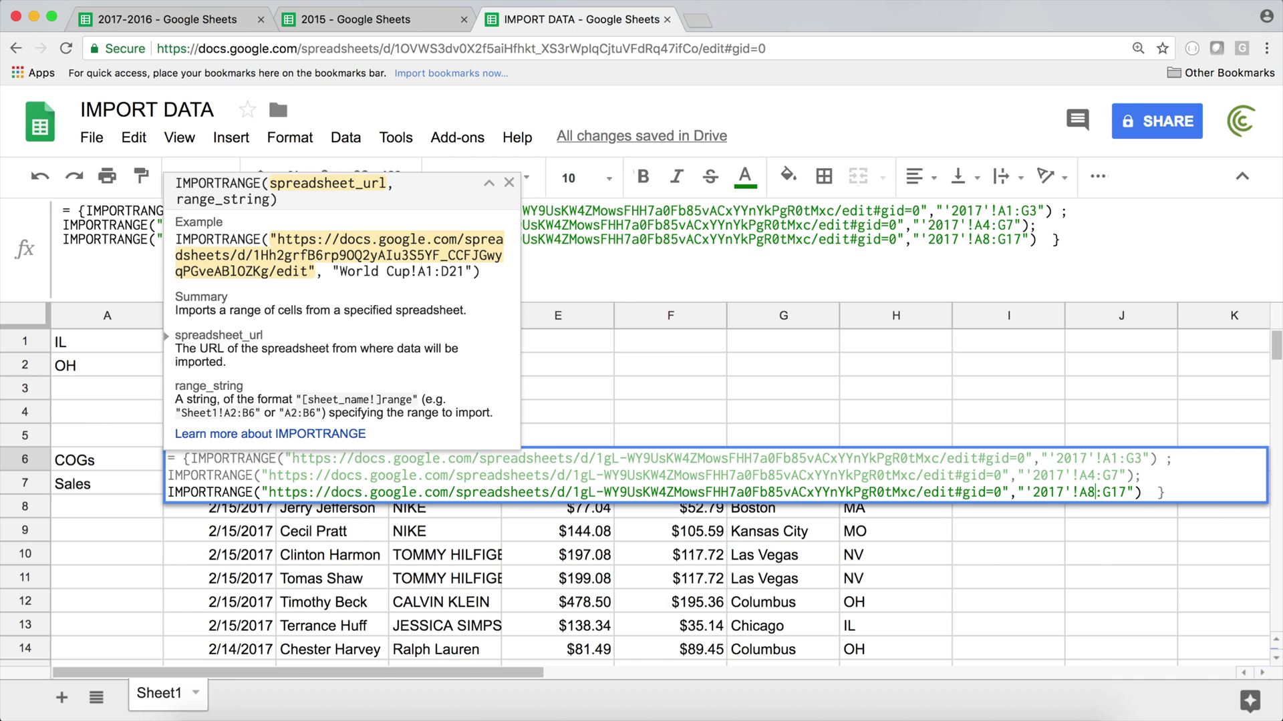
pyautogui.press('Right')
pyautogui.press('Right')
pyautogui.press('BackSpace')
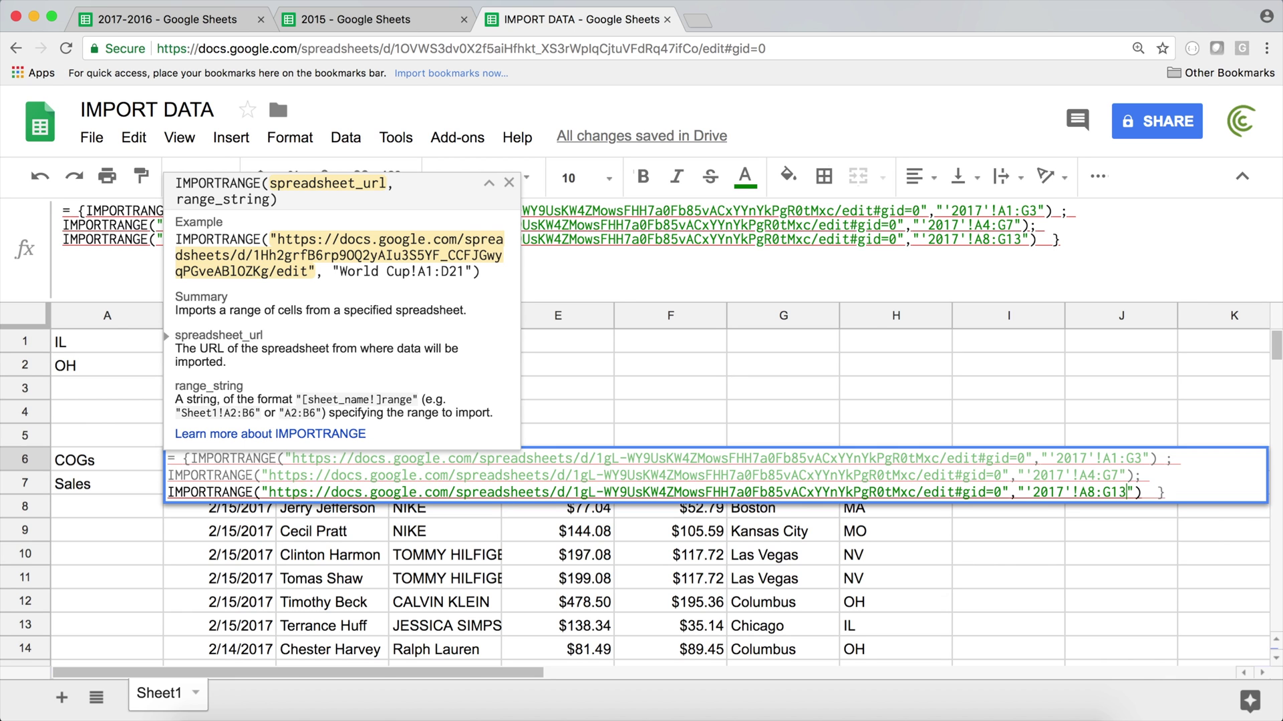
pyautogui.write('3')
pyautogui.press('Return')
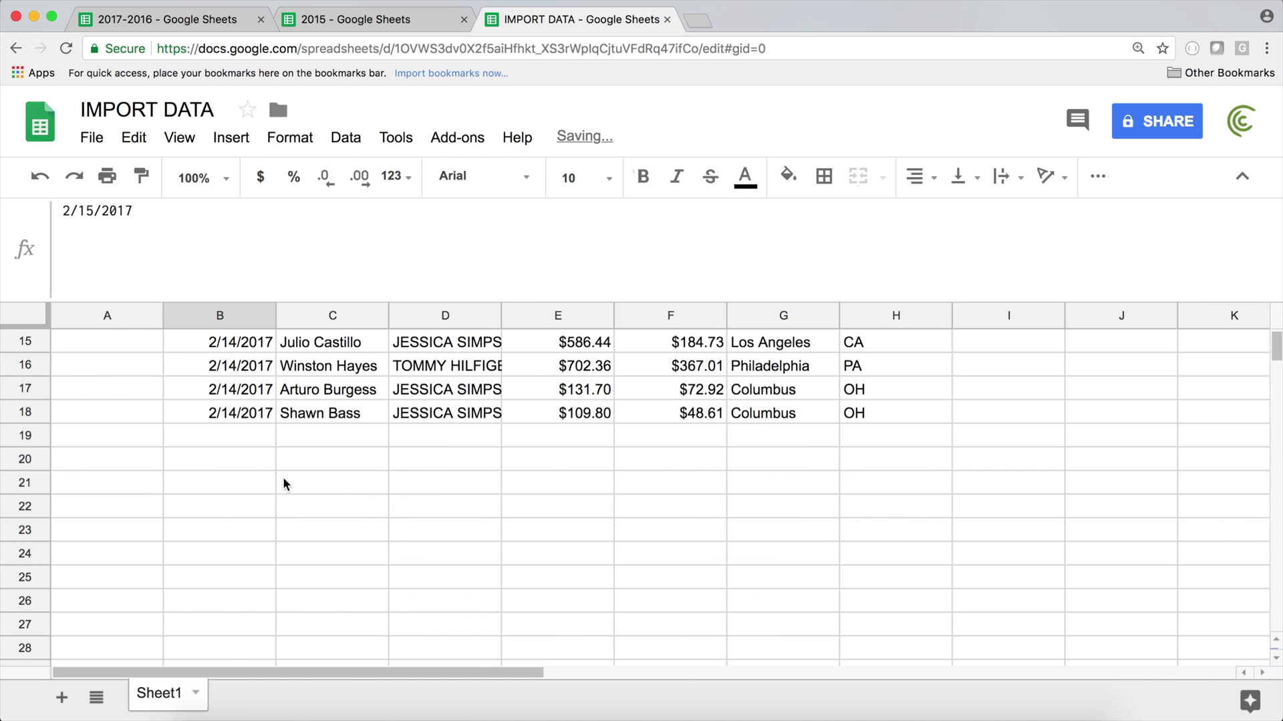
pyautogui.click(247, 439)
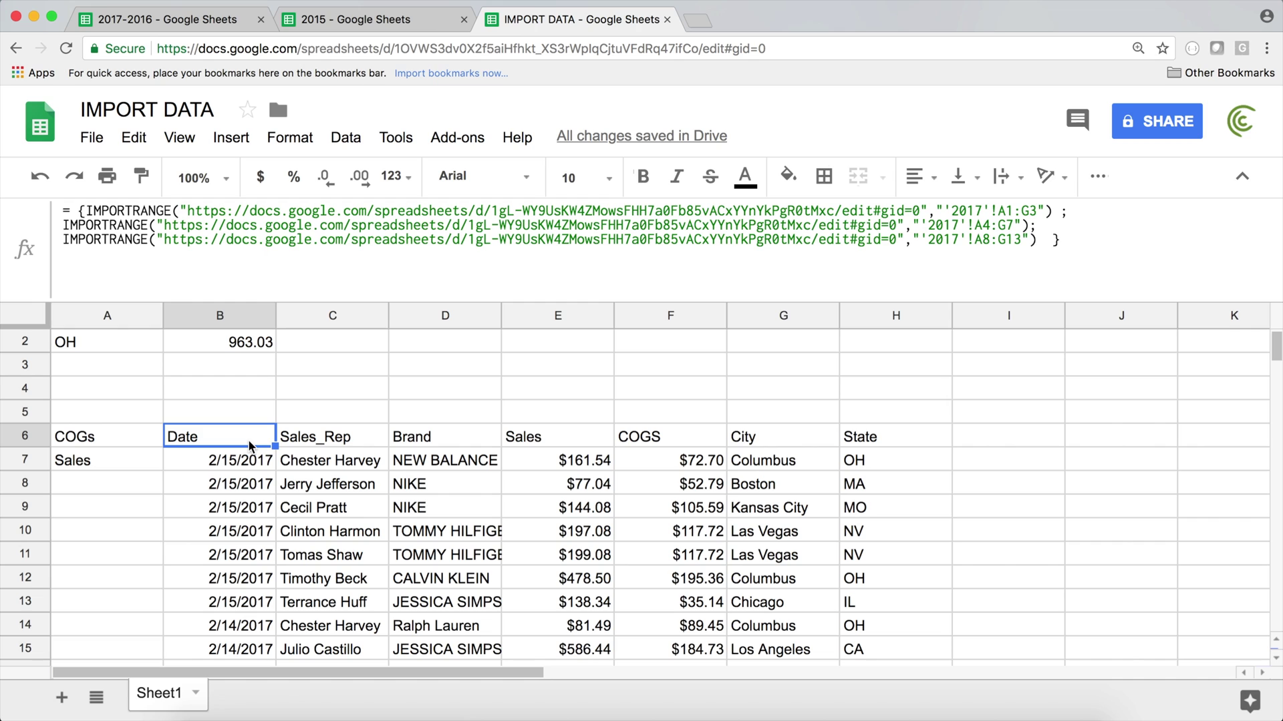